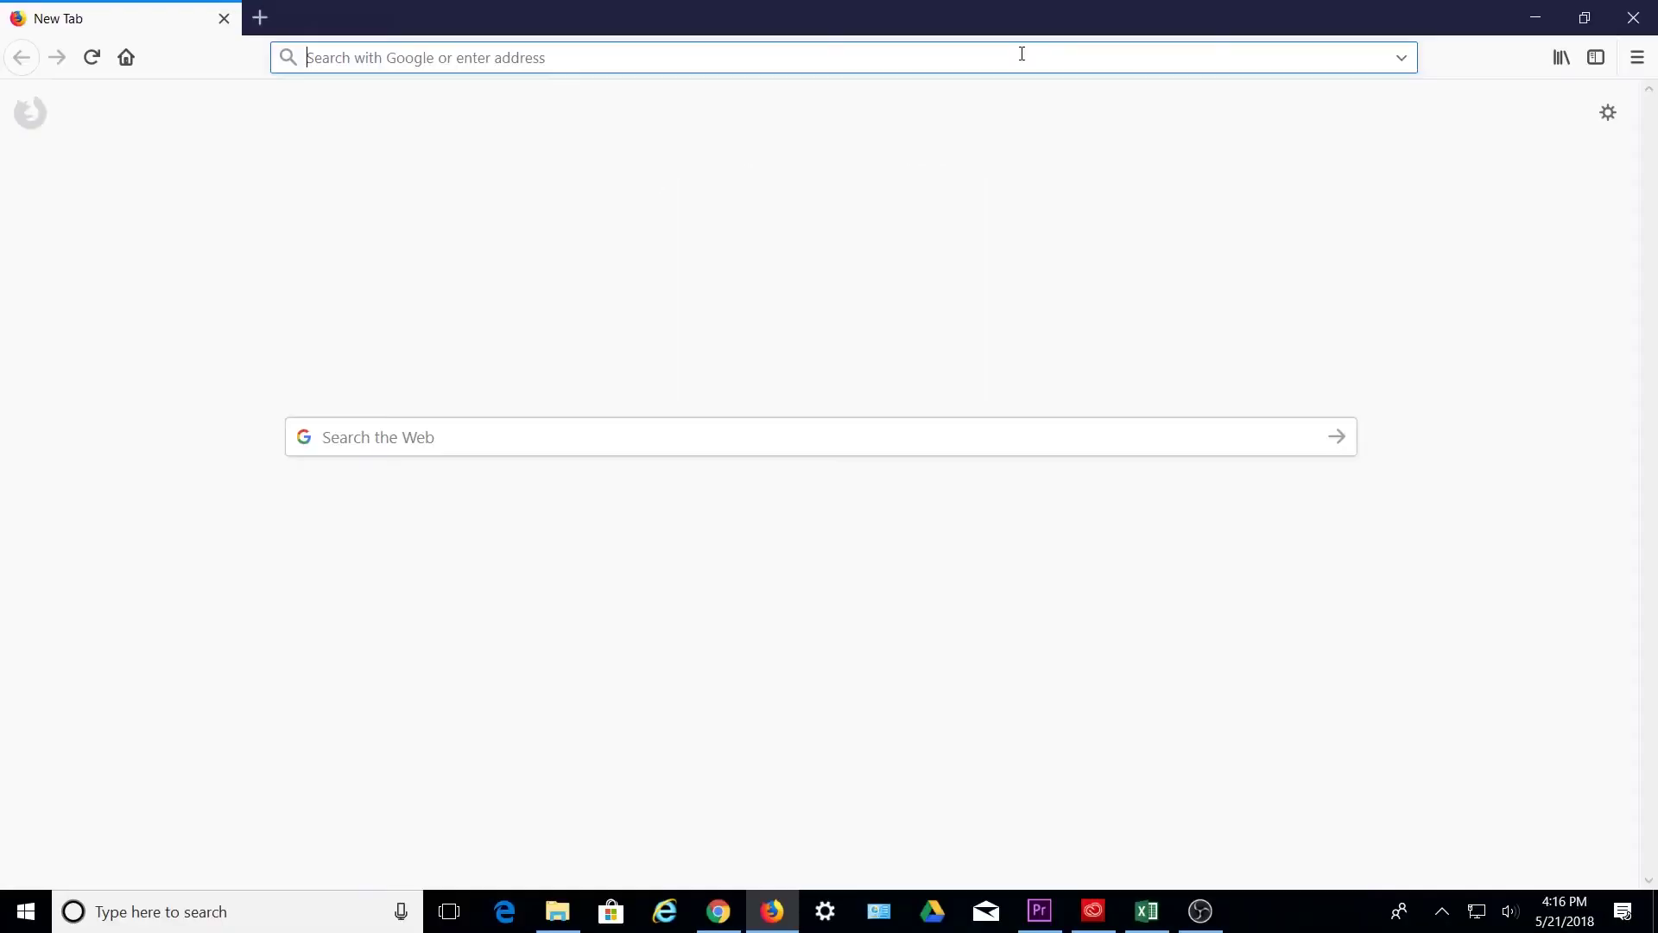
# - Type amcrest.com/gps-activation into the address bar of a new Firefox tab
pyautogui.write('amcrest.')
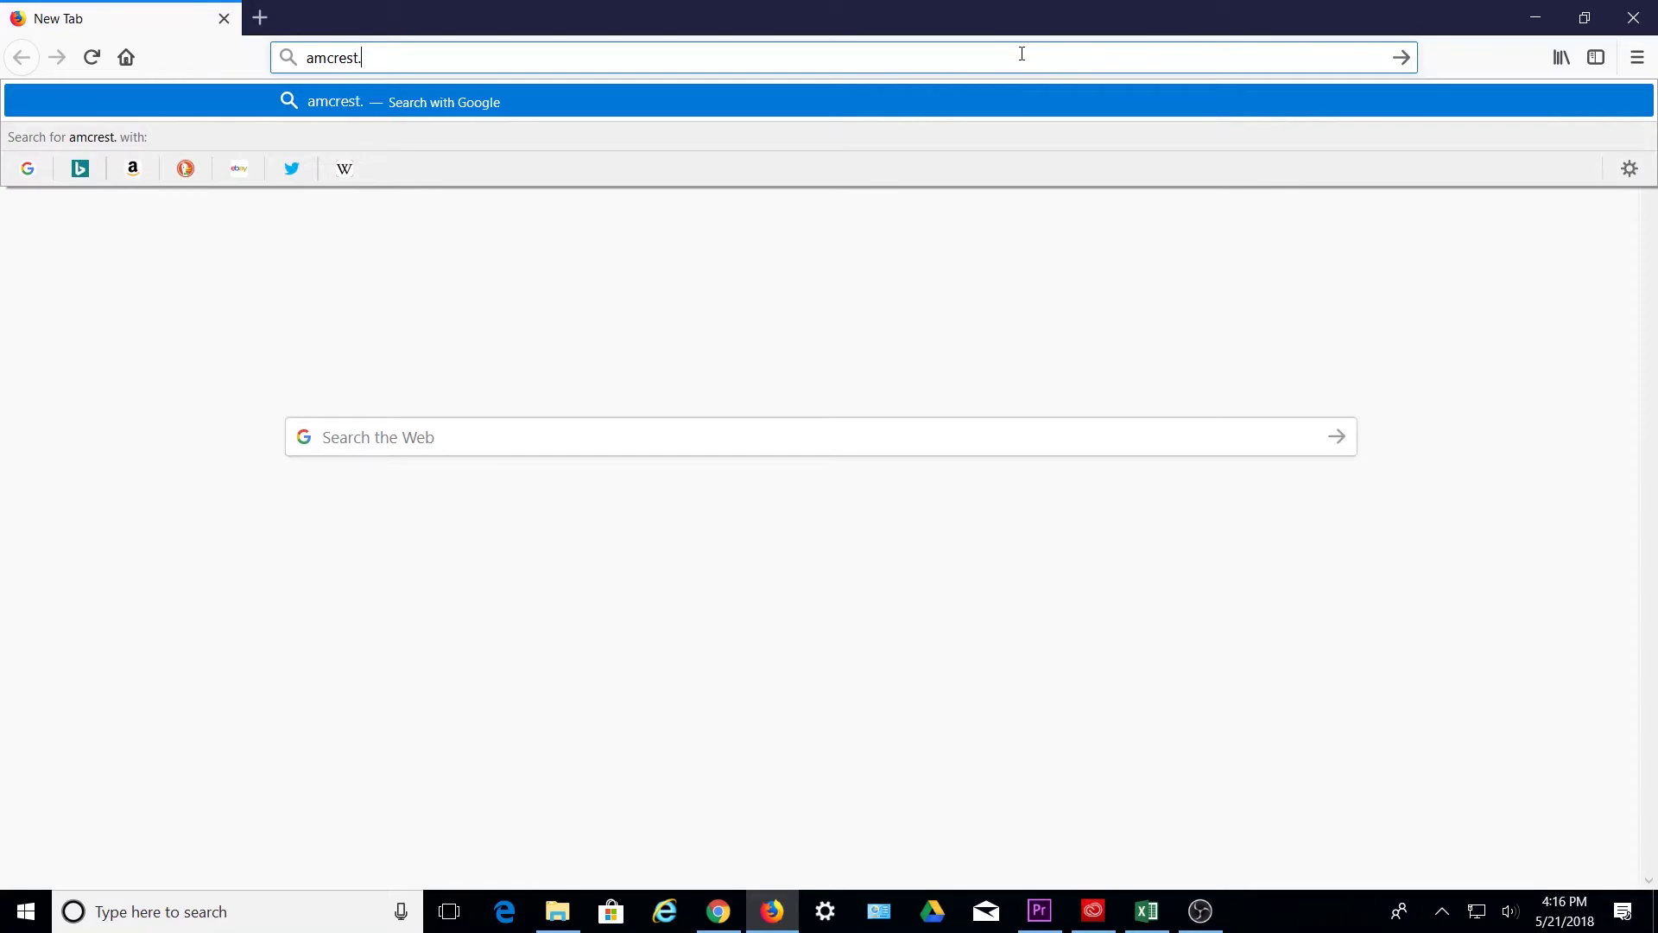
pyautogui.write('com/g')
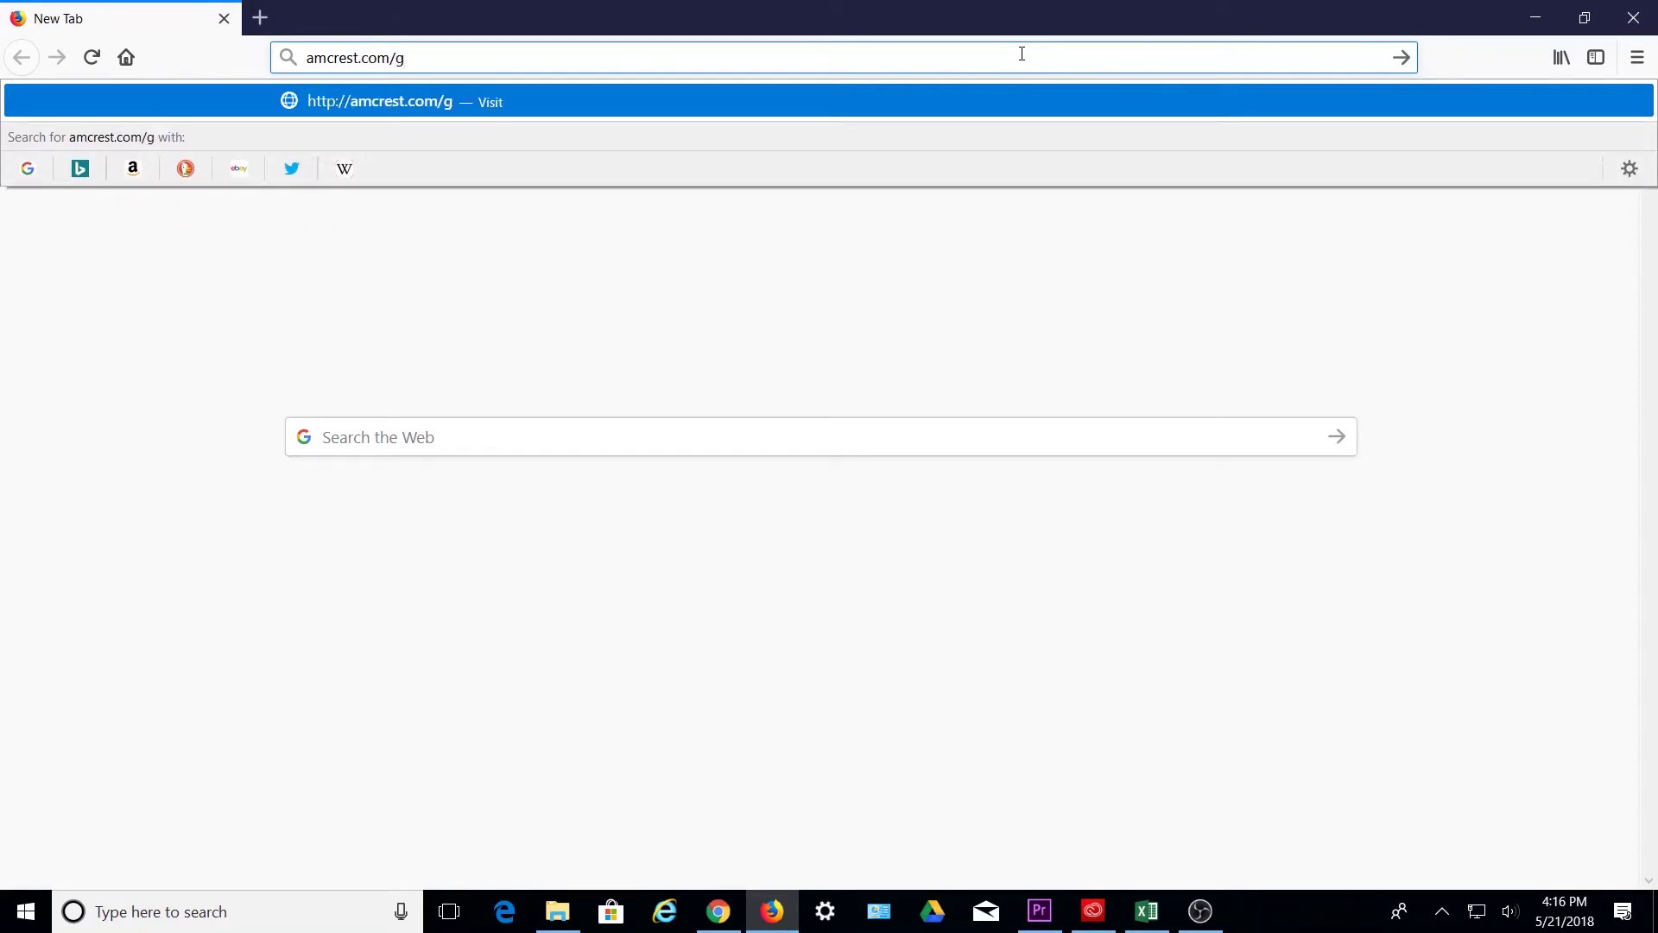
pyautogui.write('ps-activation')
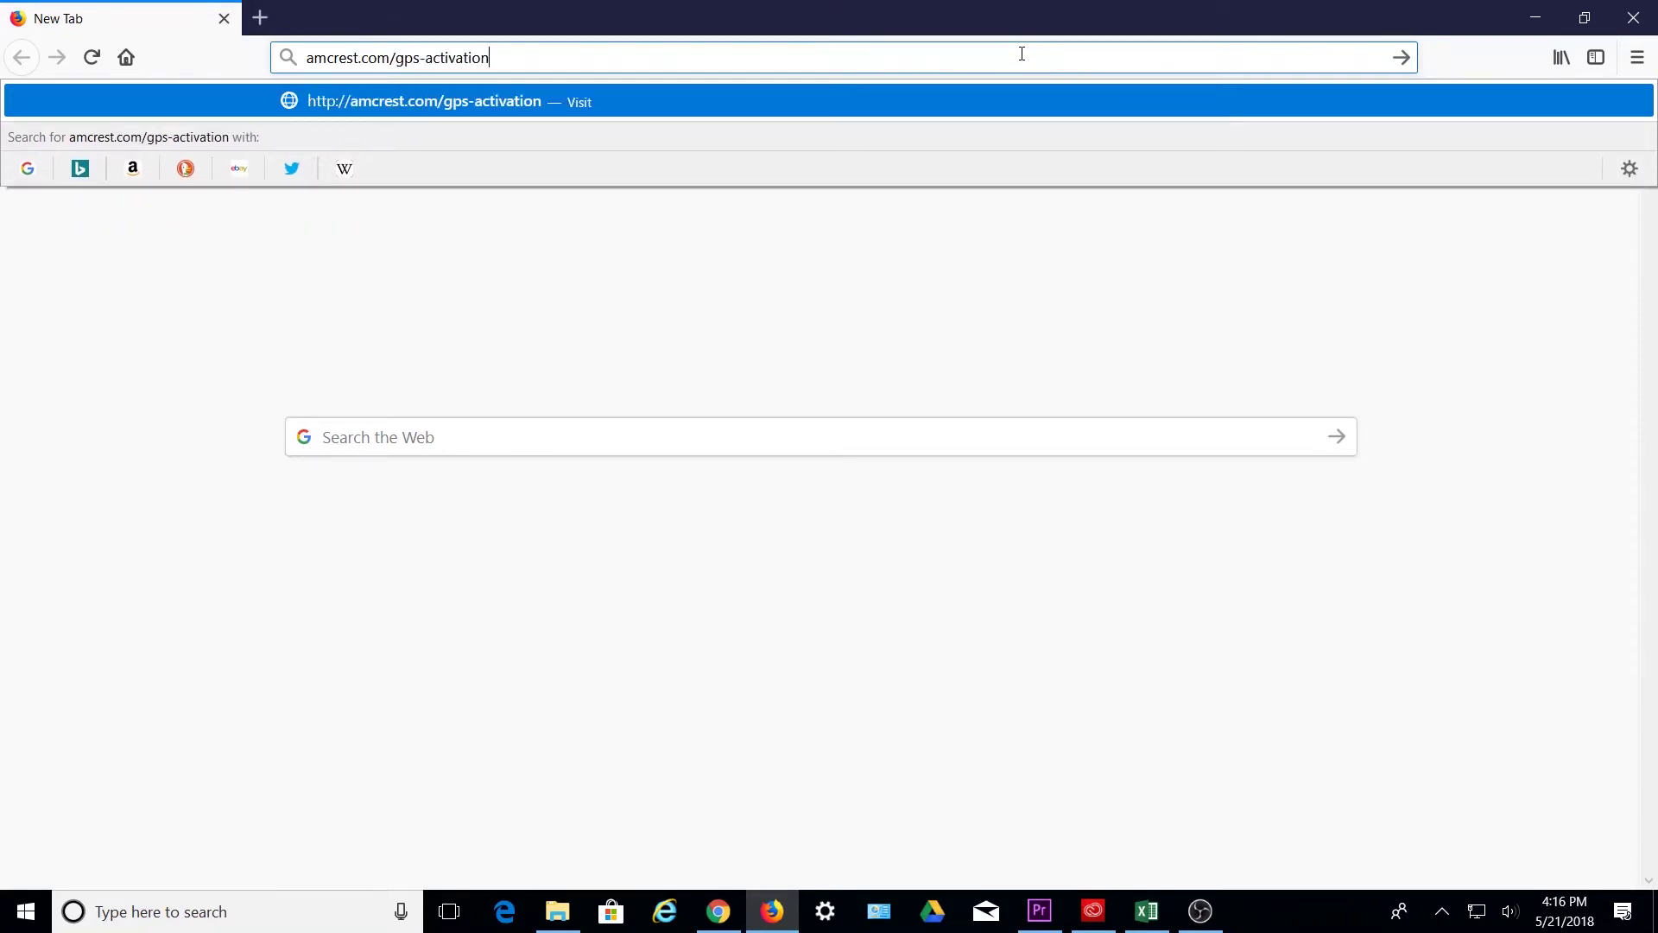
# - Load the amcrest.com/gps-activation form, then go to amcrestgpstracker.com instead
pyautogui.press('Return')
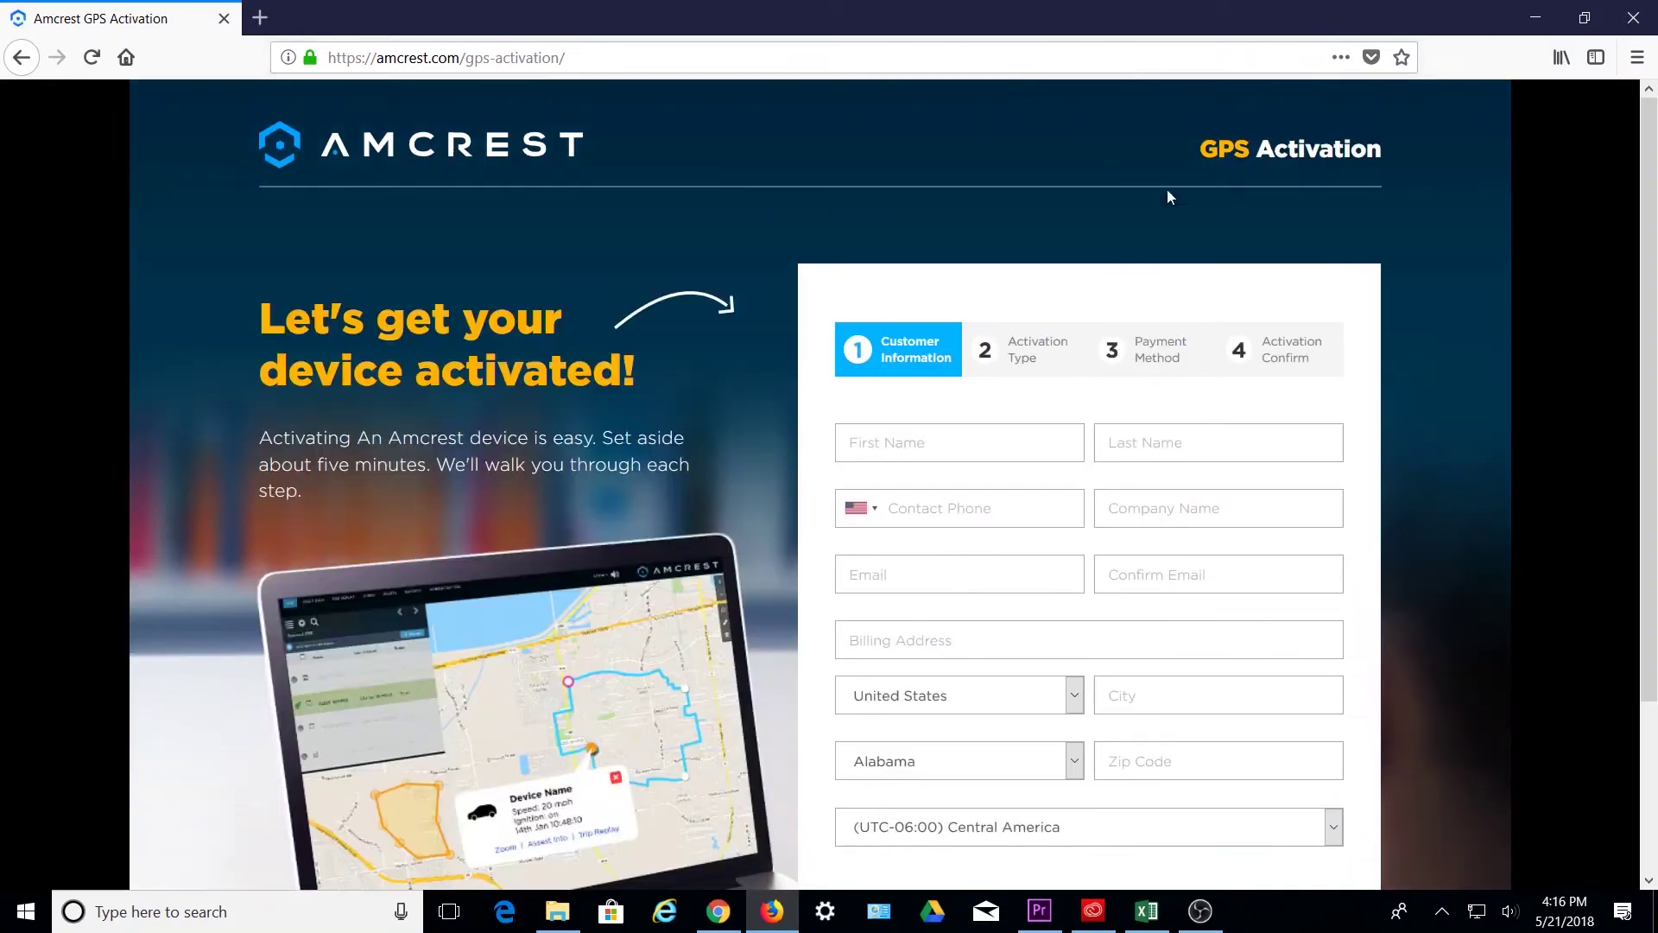
pyautogui.scroll(-3, 1430, 399)
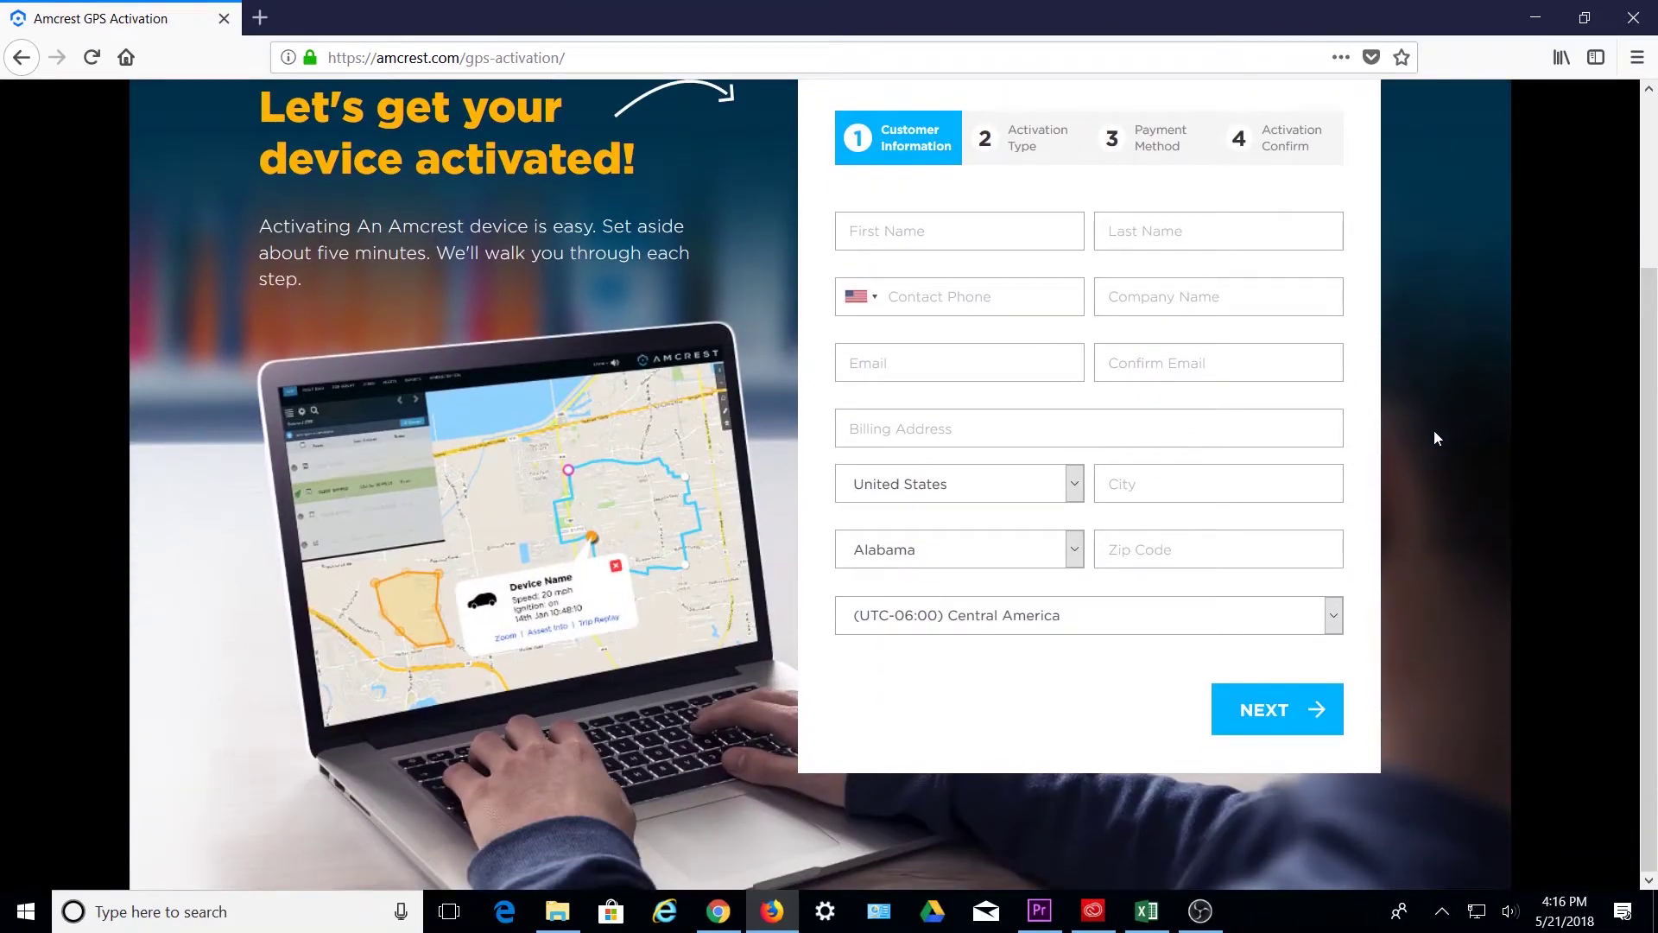
pyautogui.click(737, 58)
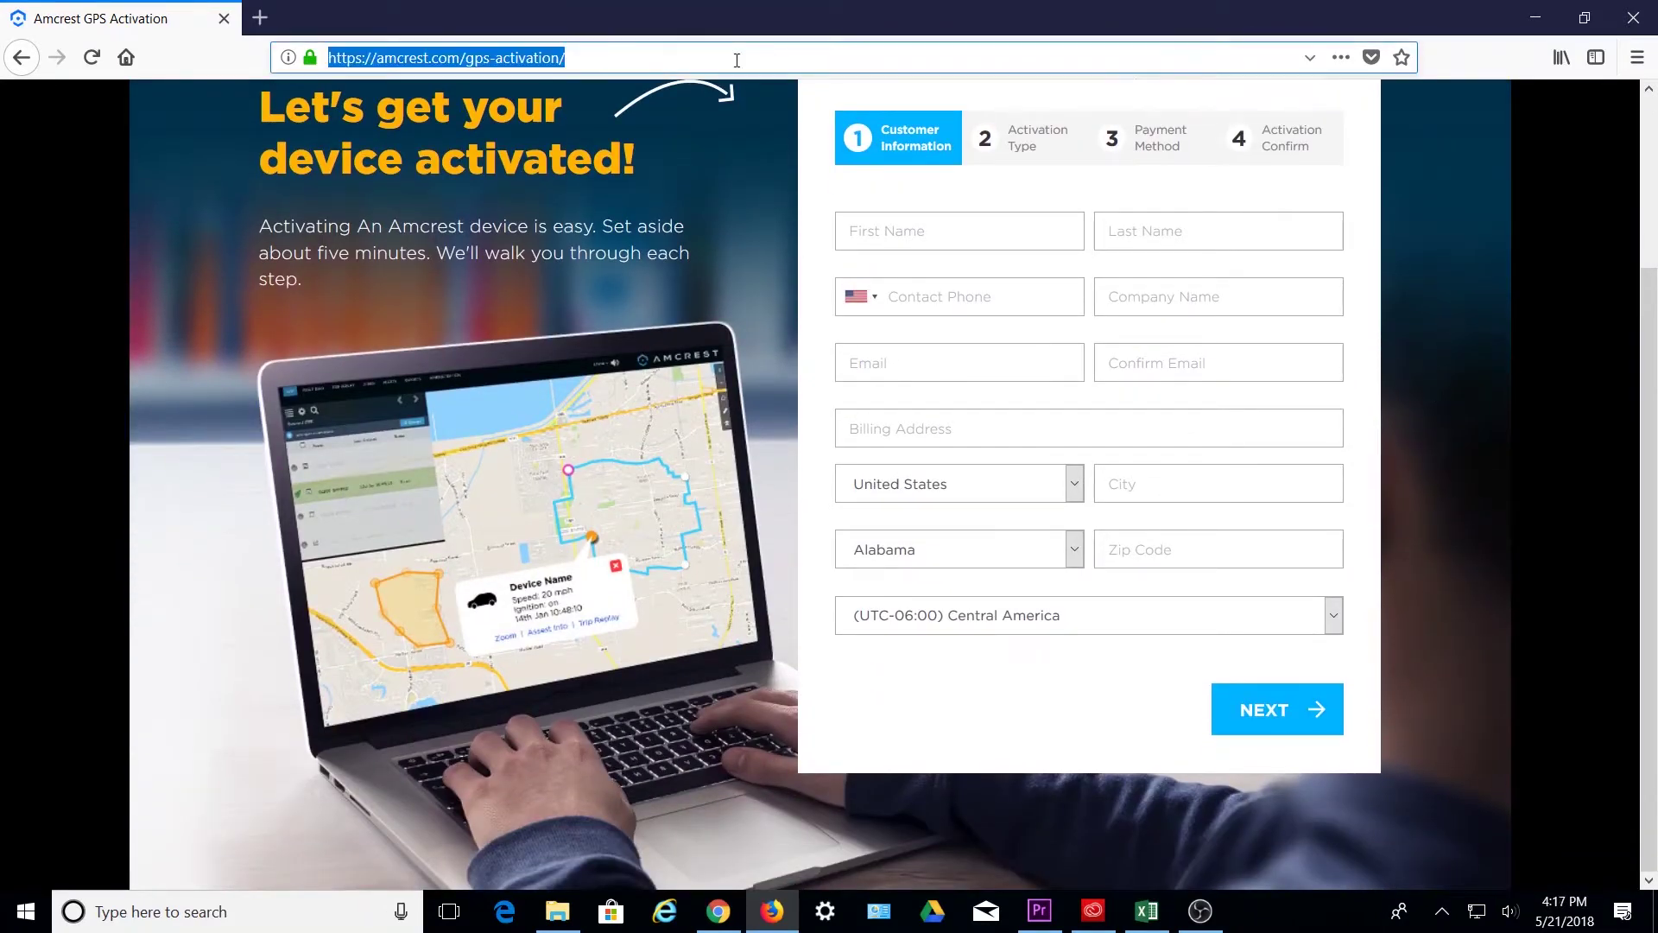
pyautogui.write('amcrestgpstracker.com')
pyautogui.press('Return')
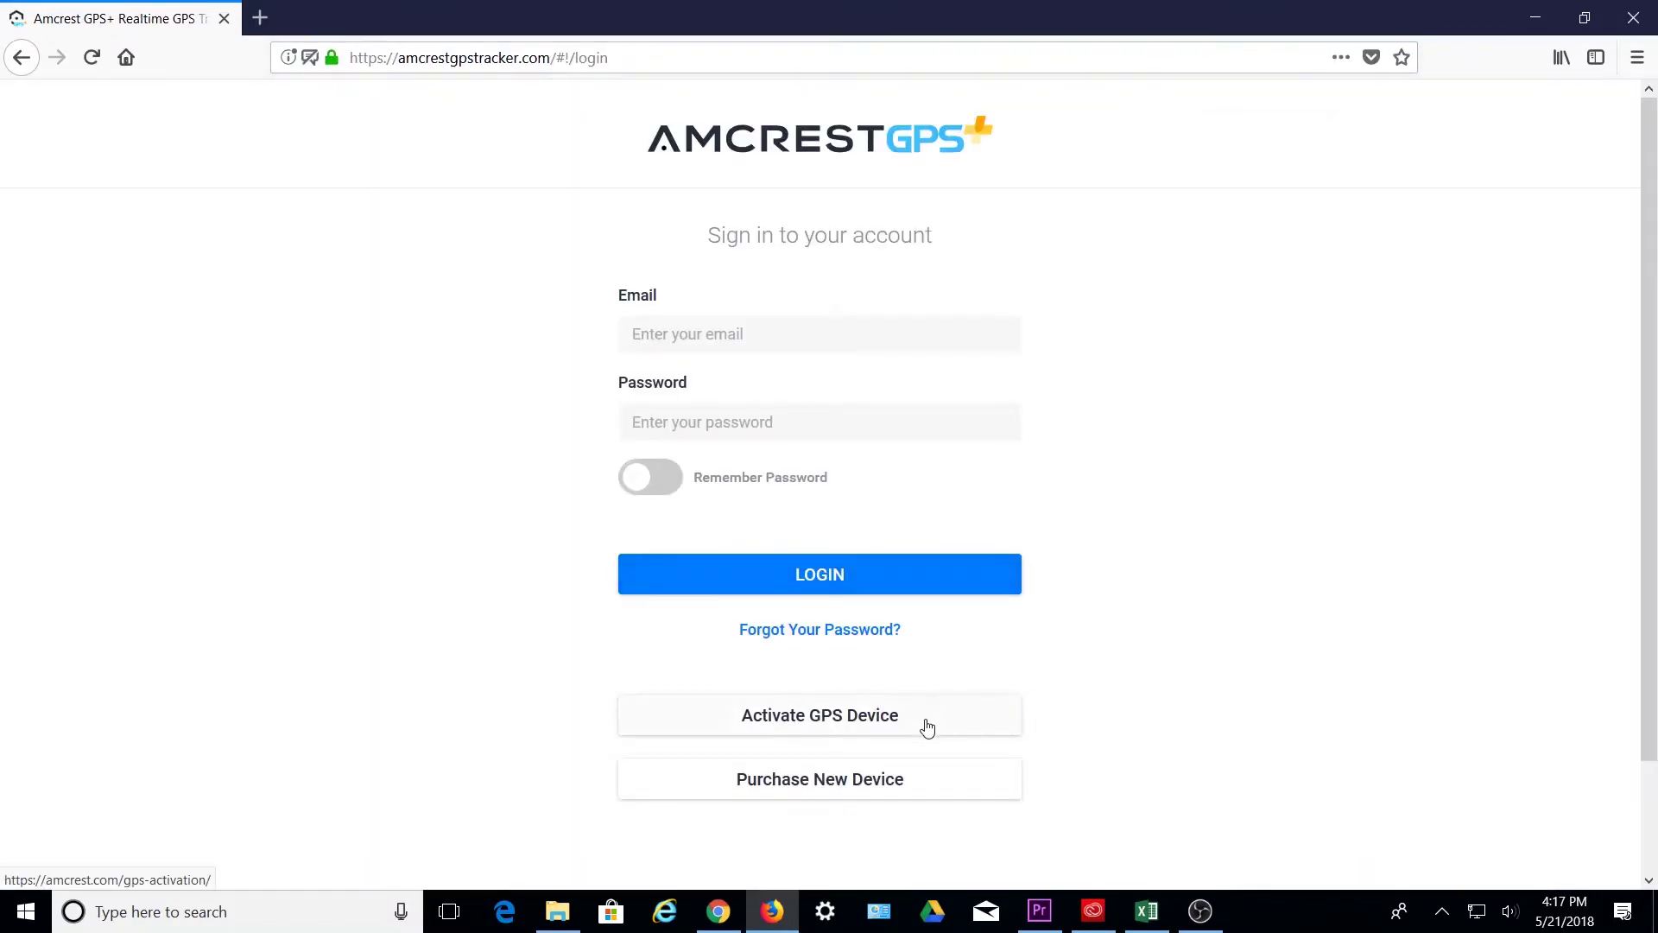
# - Look over the Activate GPS Device page, then return to amcrestgpstracker.com
pyautogui.click(926, 719)
pyautogui.scroll(-1, 929, 725)
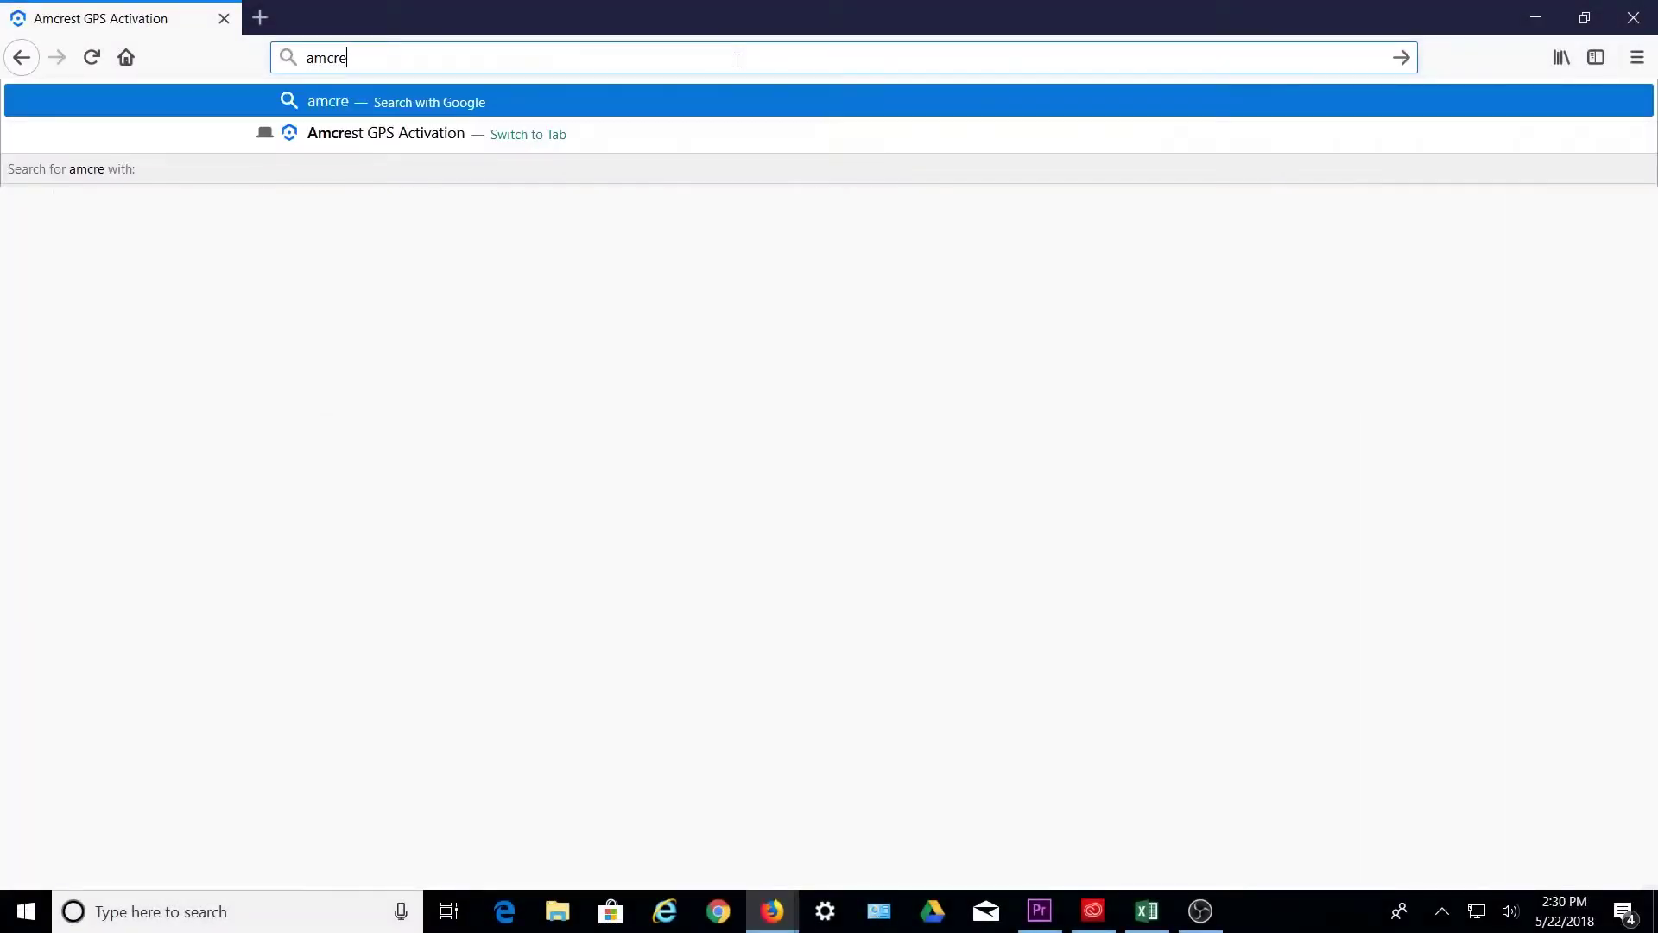
pyautogui.write('gpstracker.com')
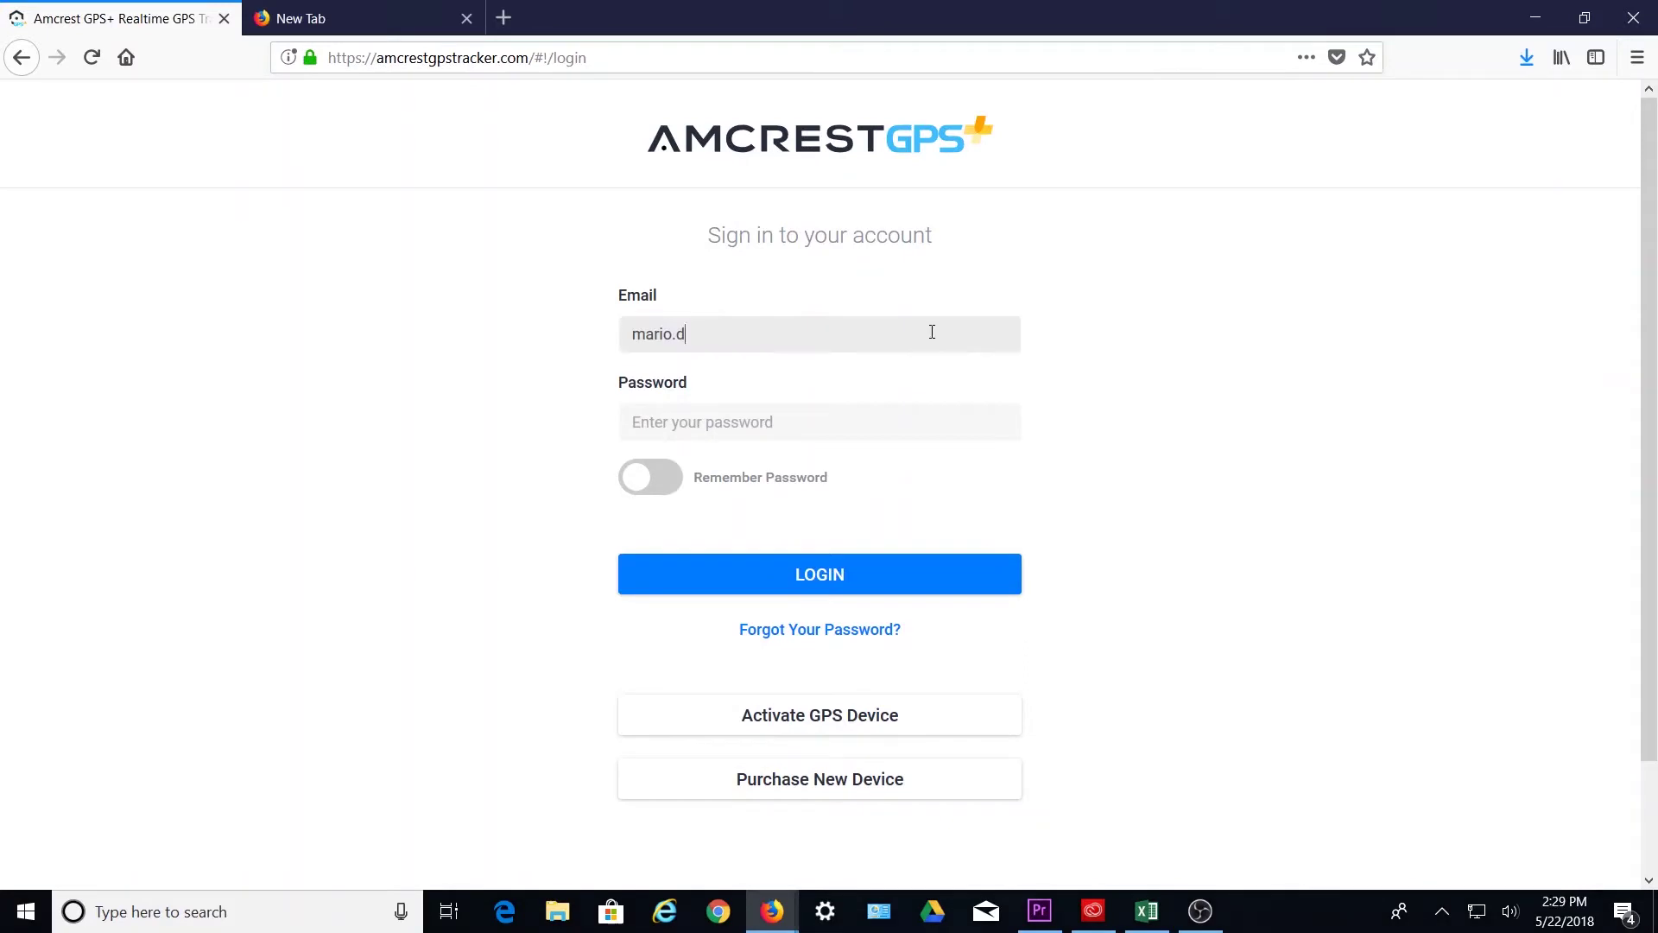
# - Log in with the account e-mail and password
pyautogui.press('Tab')
pyautogui.write('a')
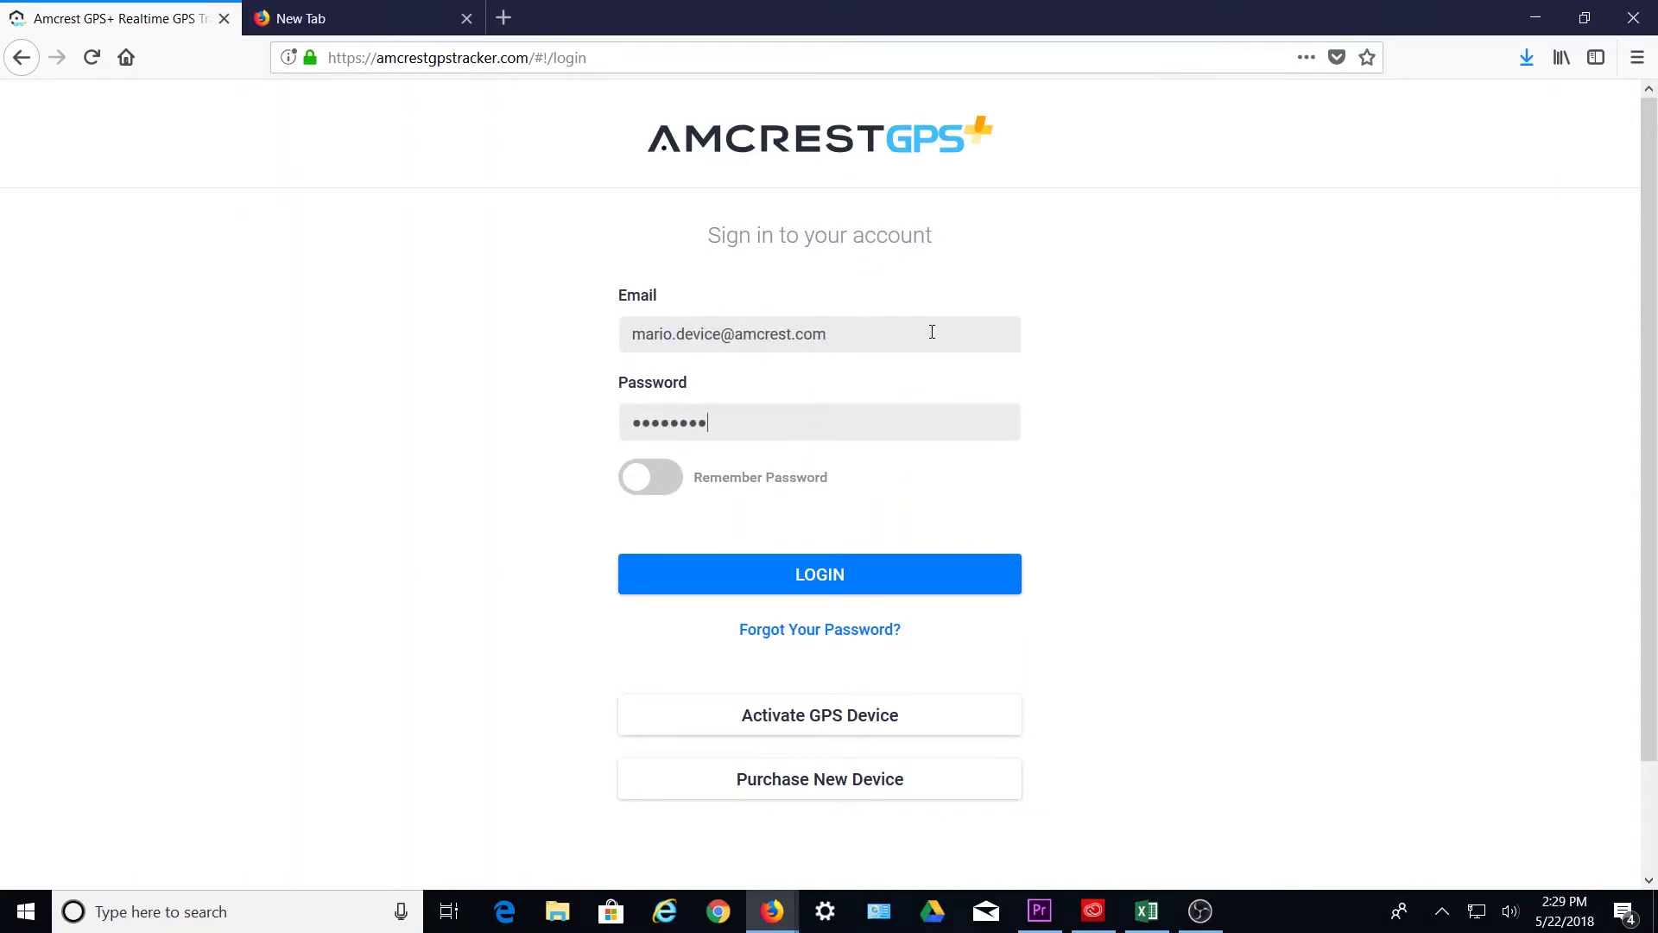
pyautogui.press('Return')
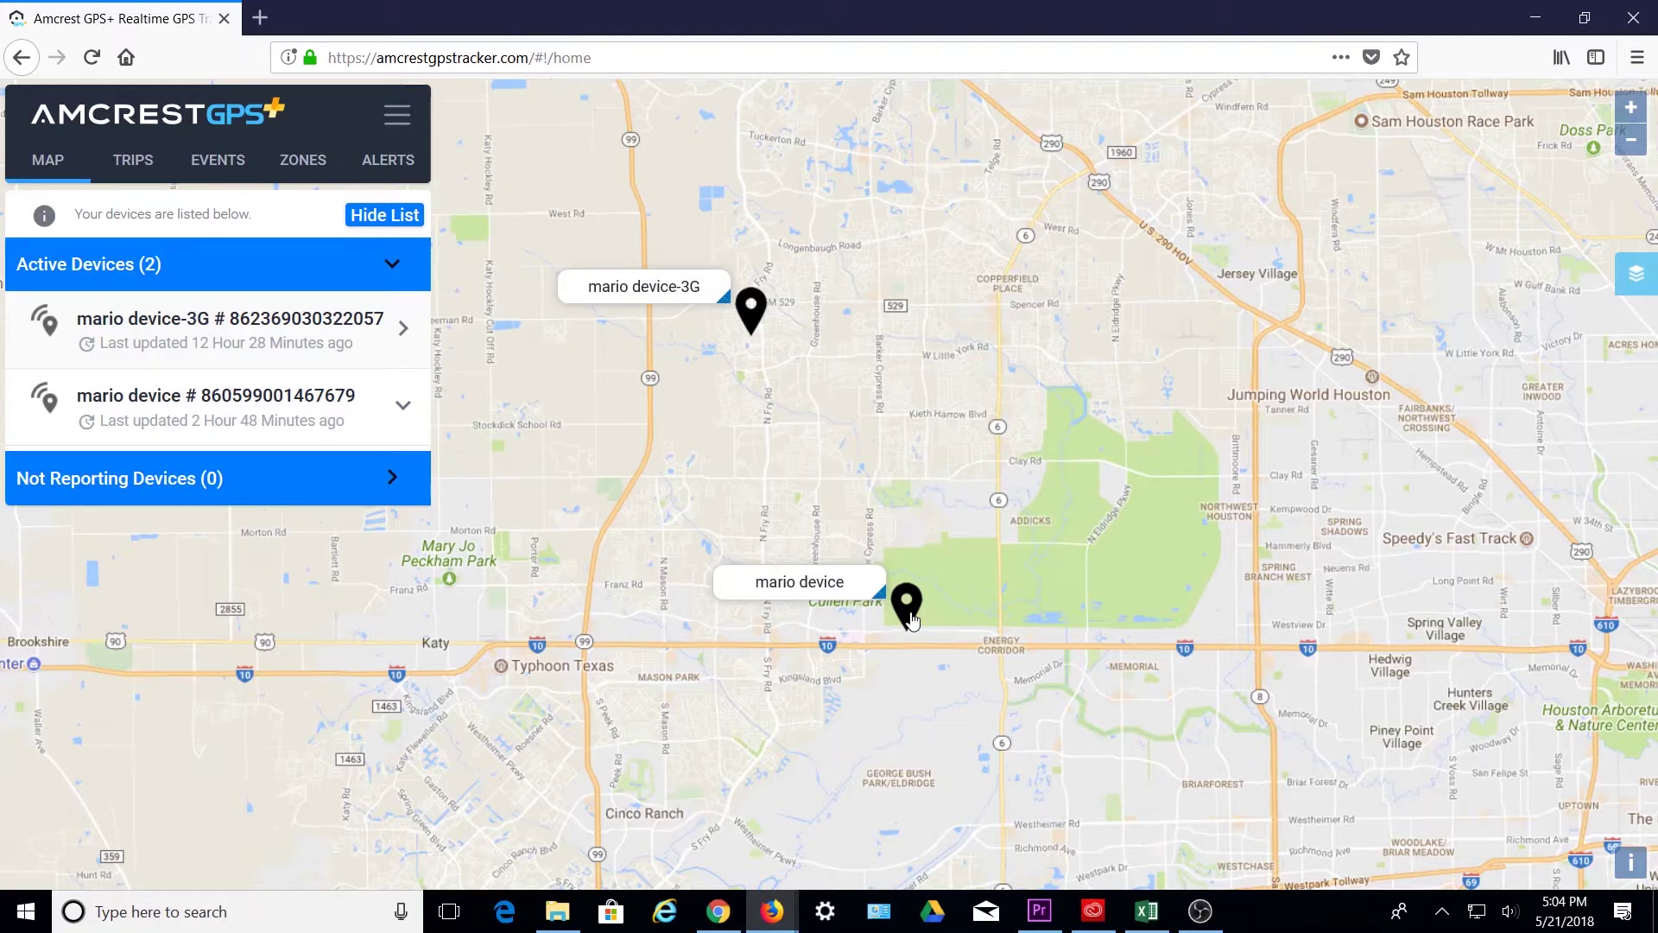
pyautogui.click(907, 605)
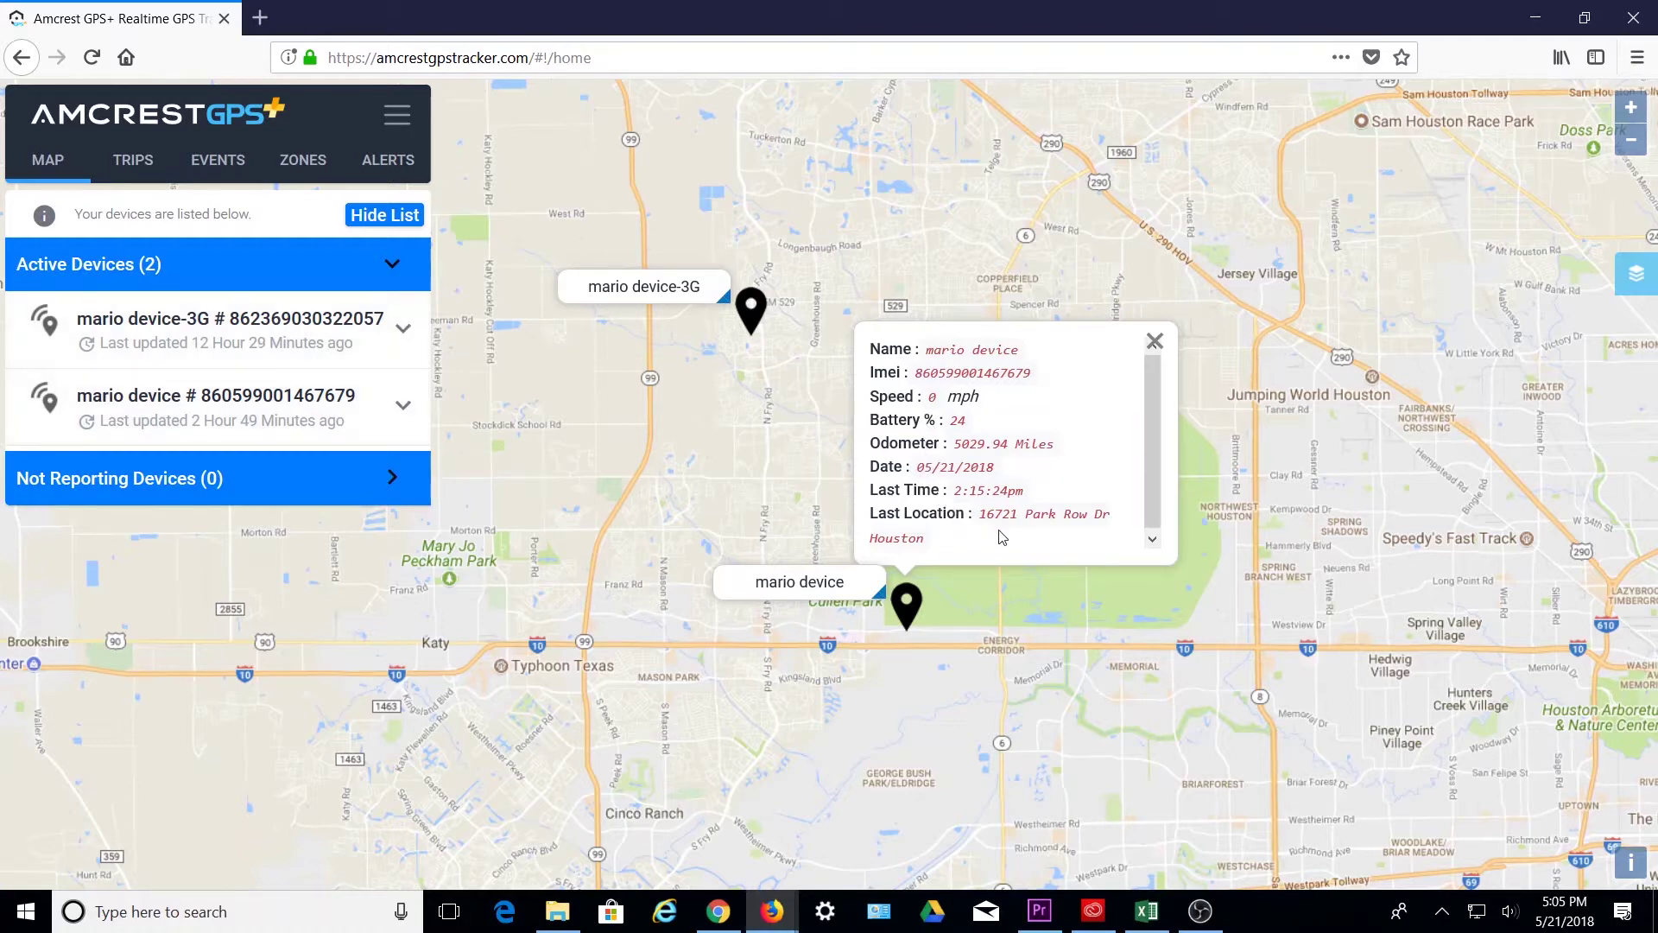
pyautogui.click(1154, 341)
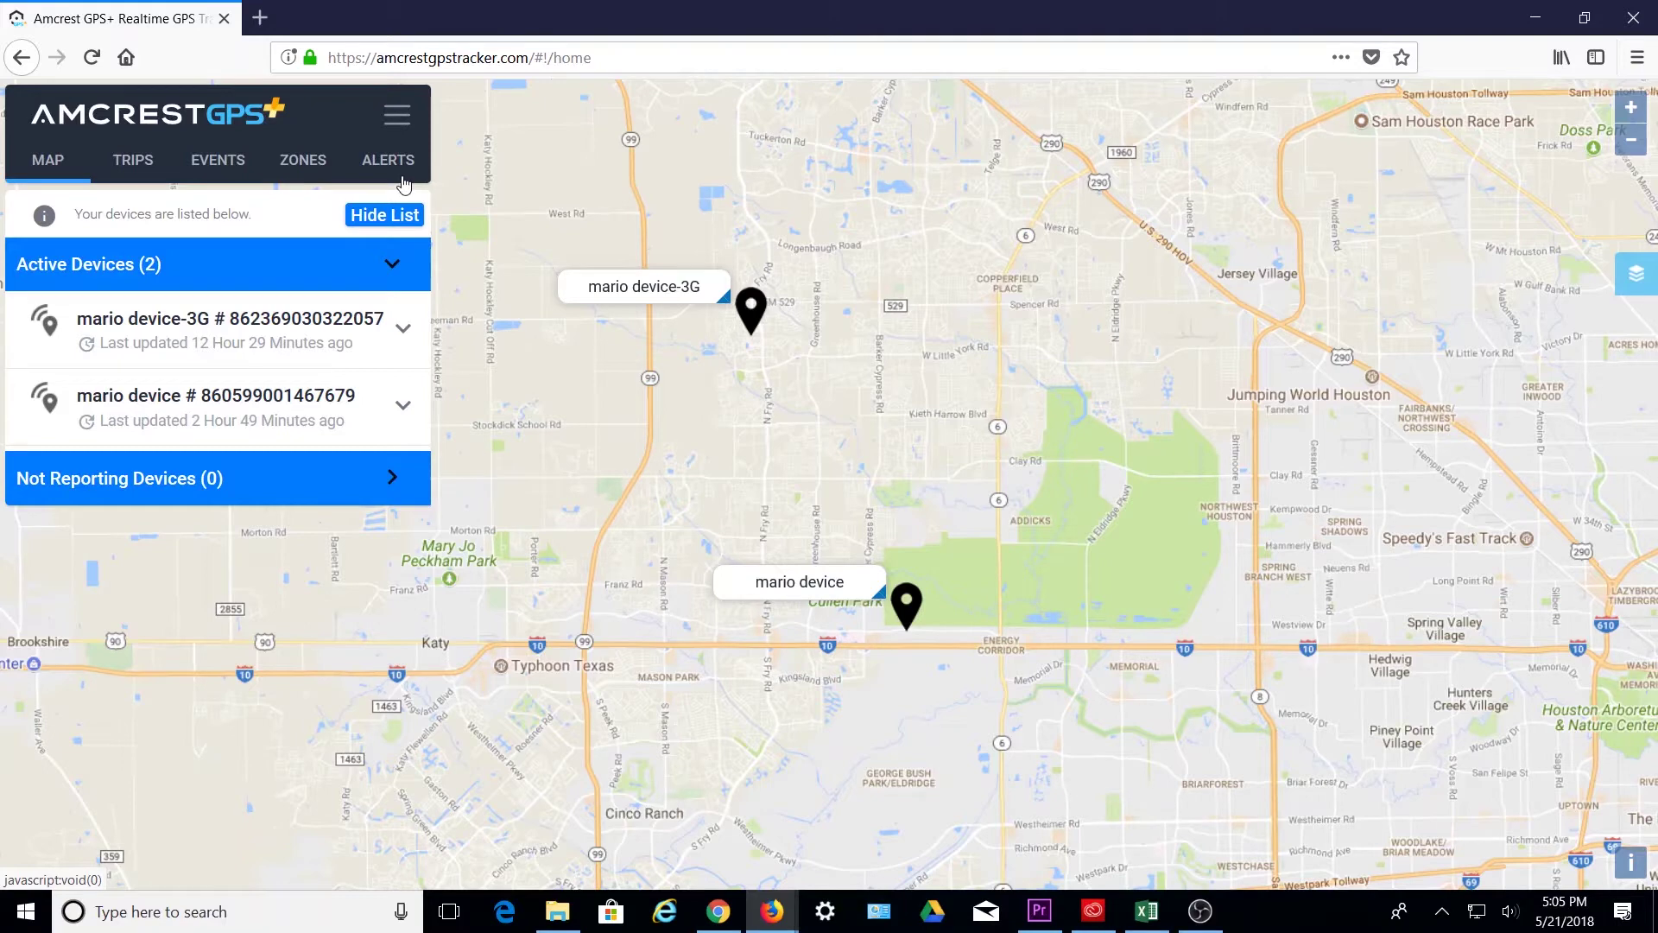
pyautogui.click(398, 115)
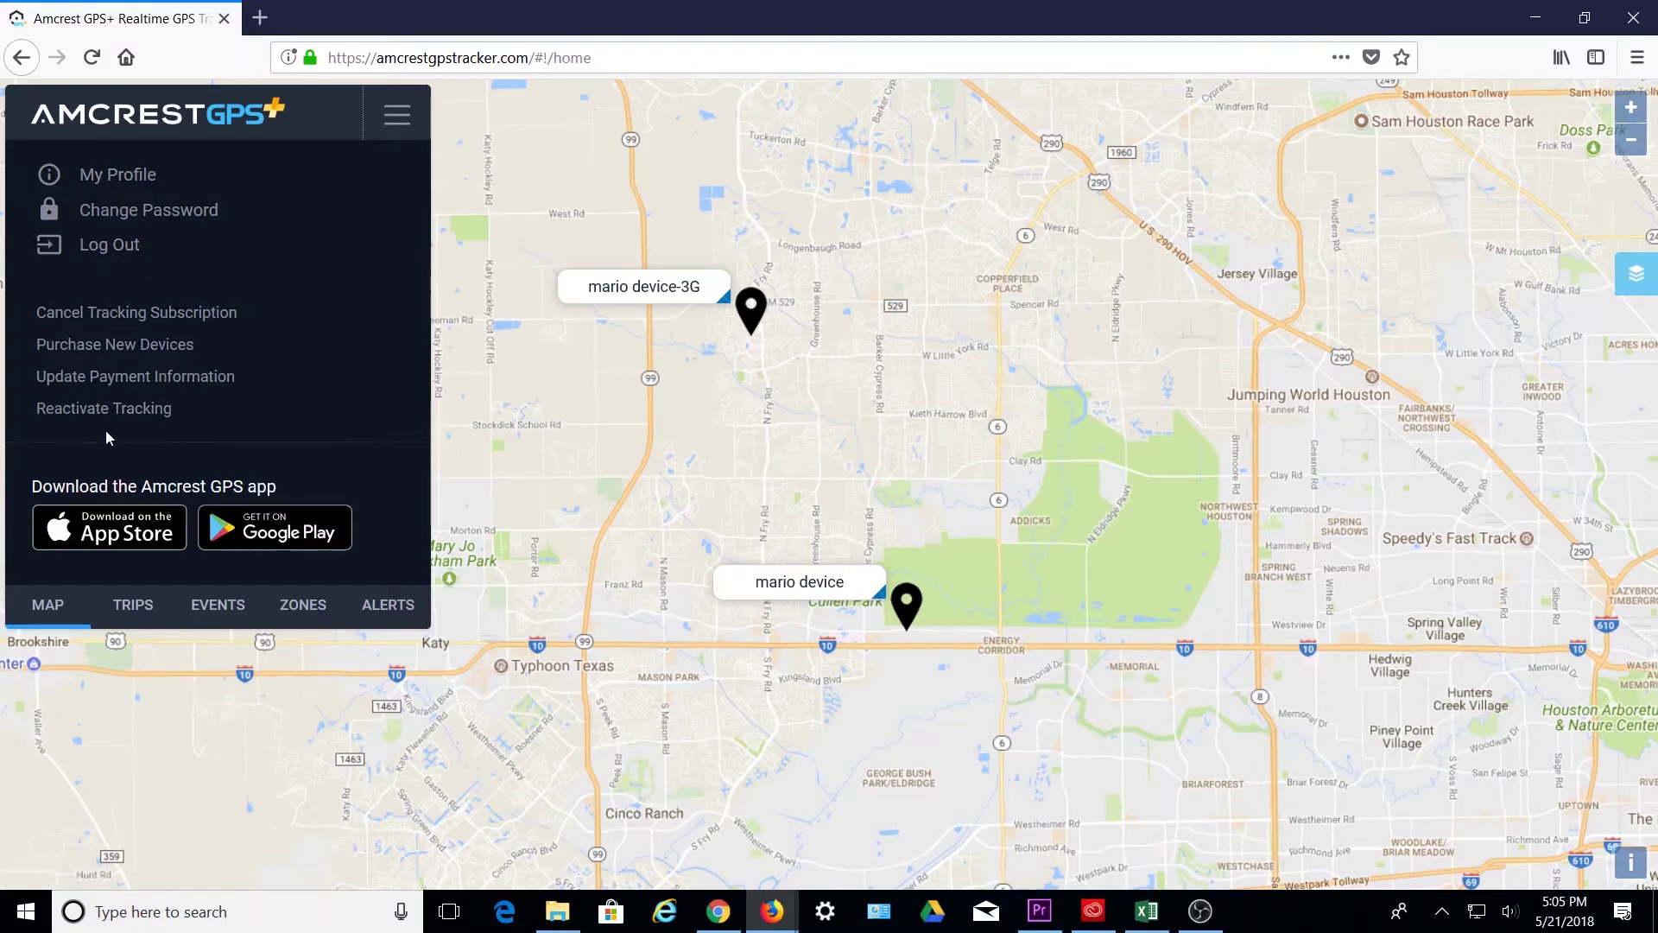
pyautogui.click(386, 130)
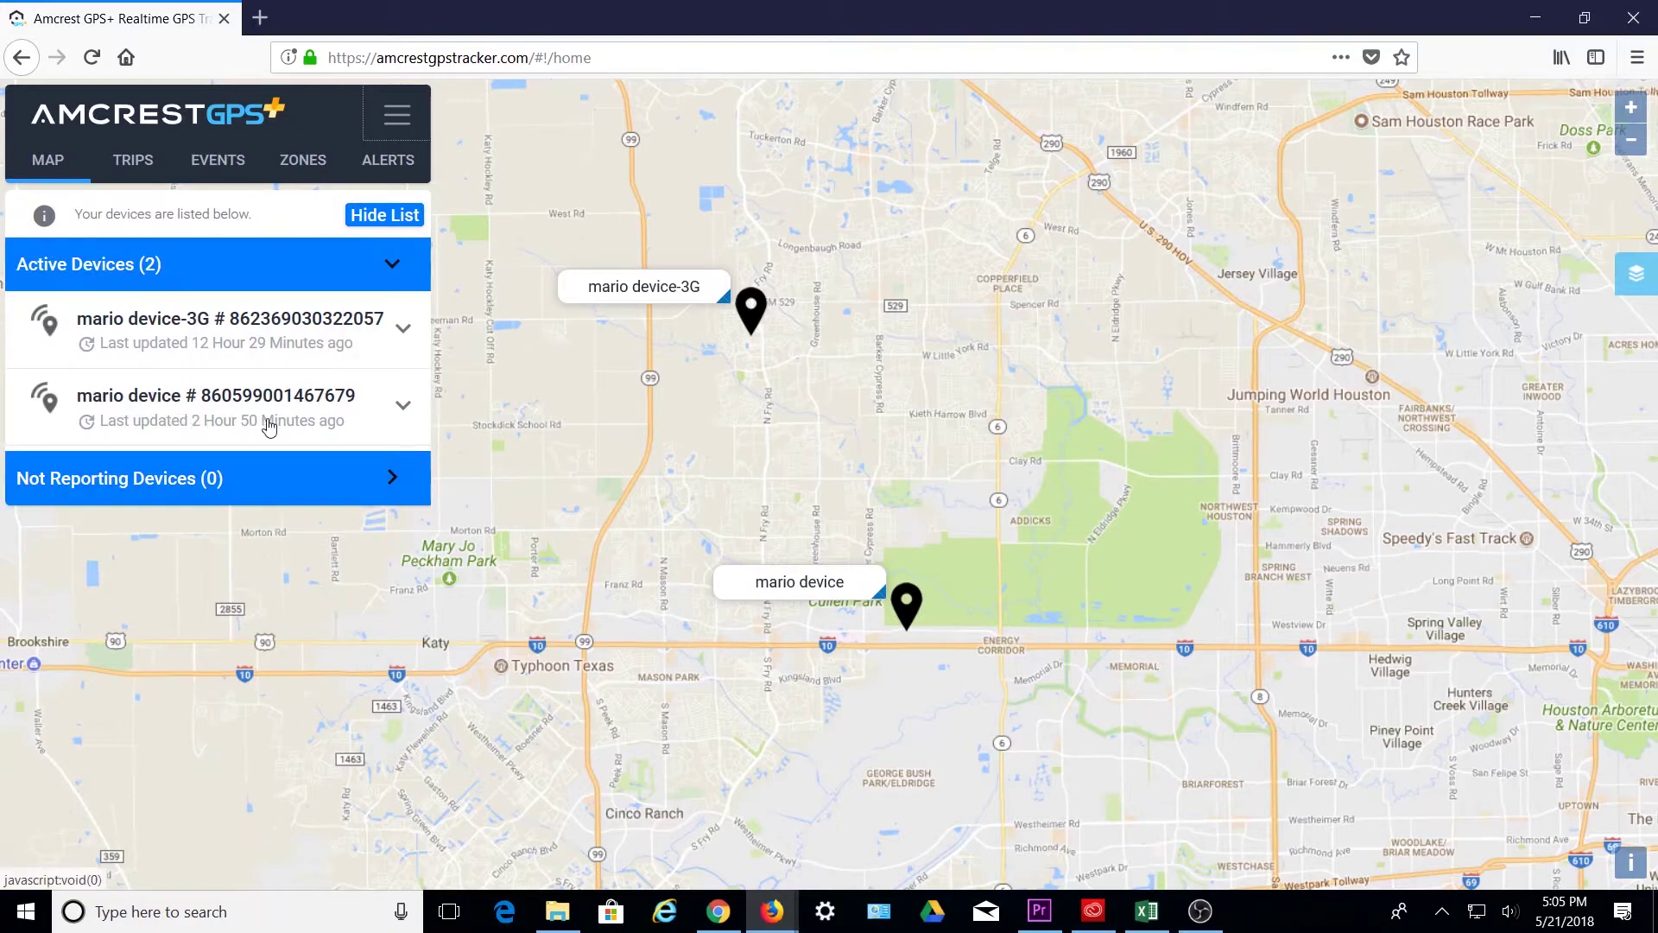
# - Expand the mario device's details, check its map popup, and open Street View of its location
pyautogui.click(329, 432)
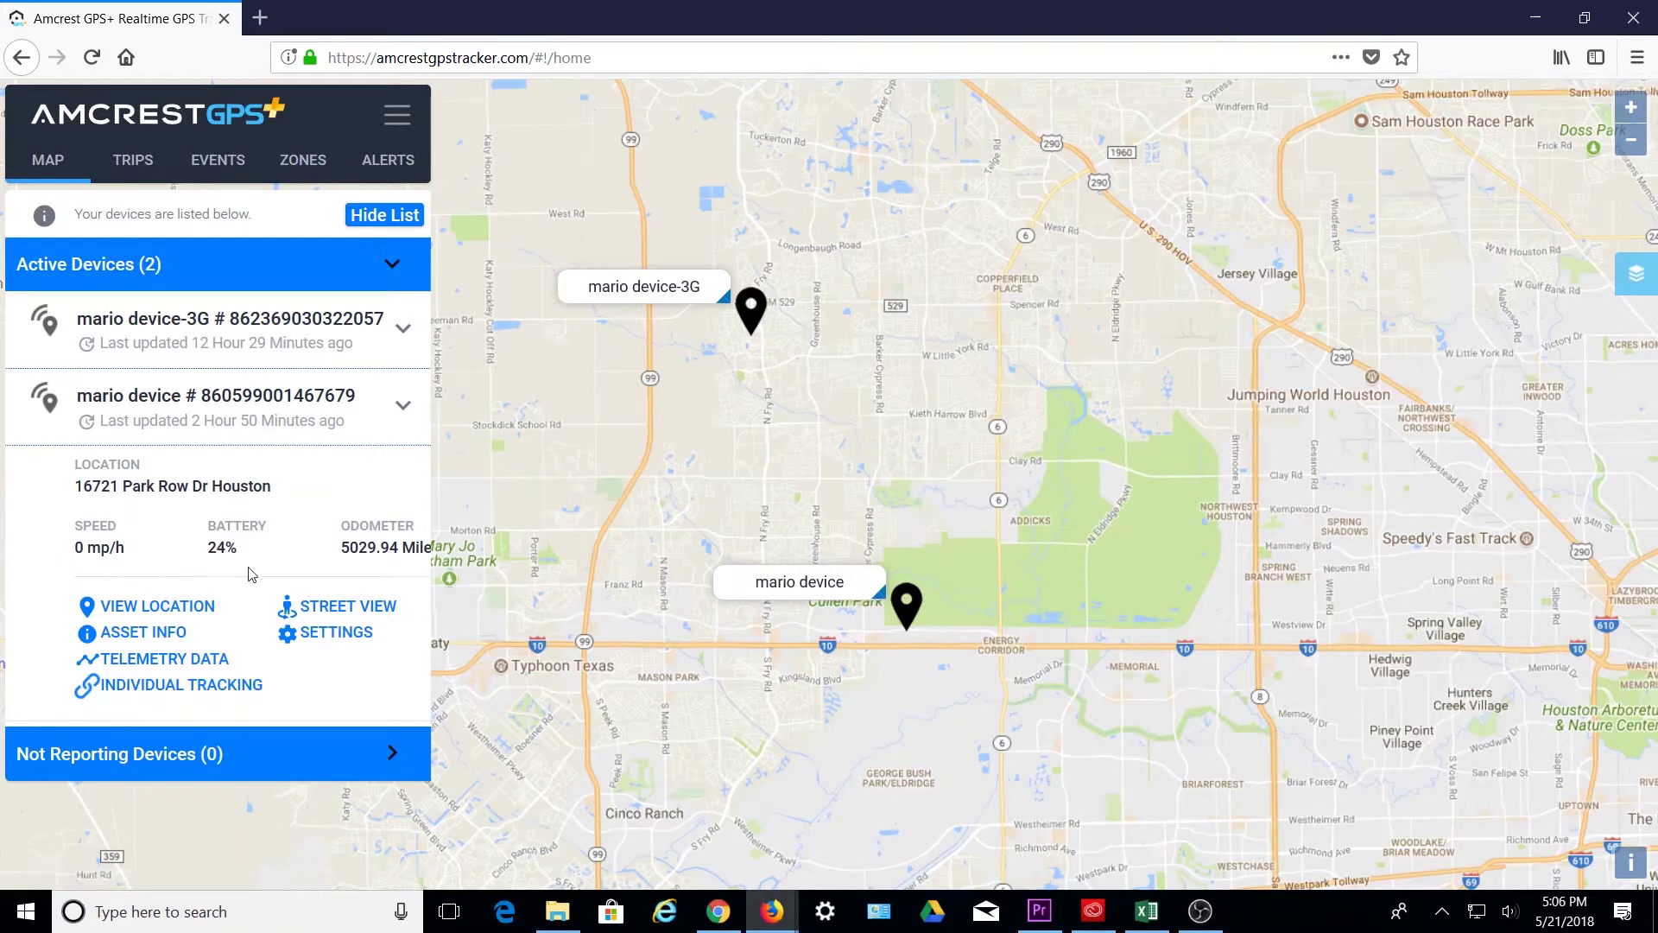
pyautogui.click(904, 613)
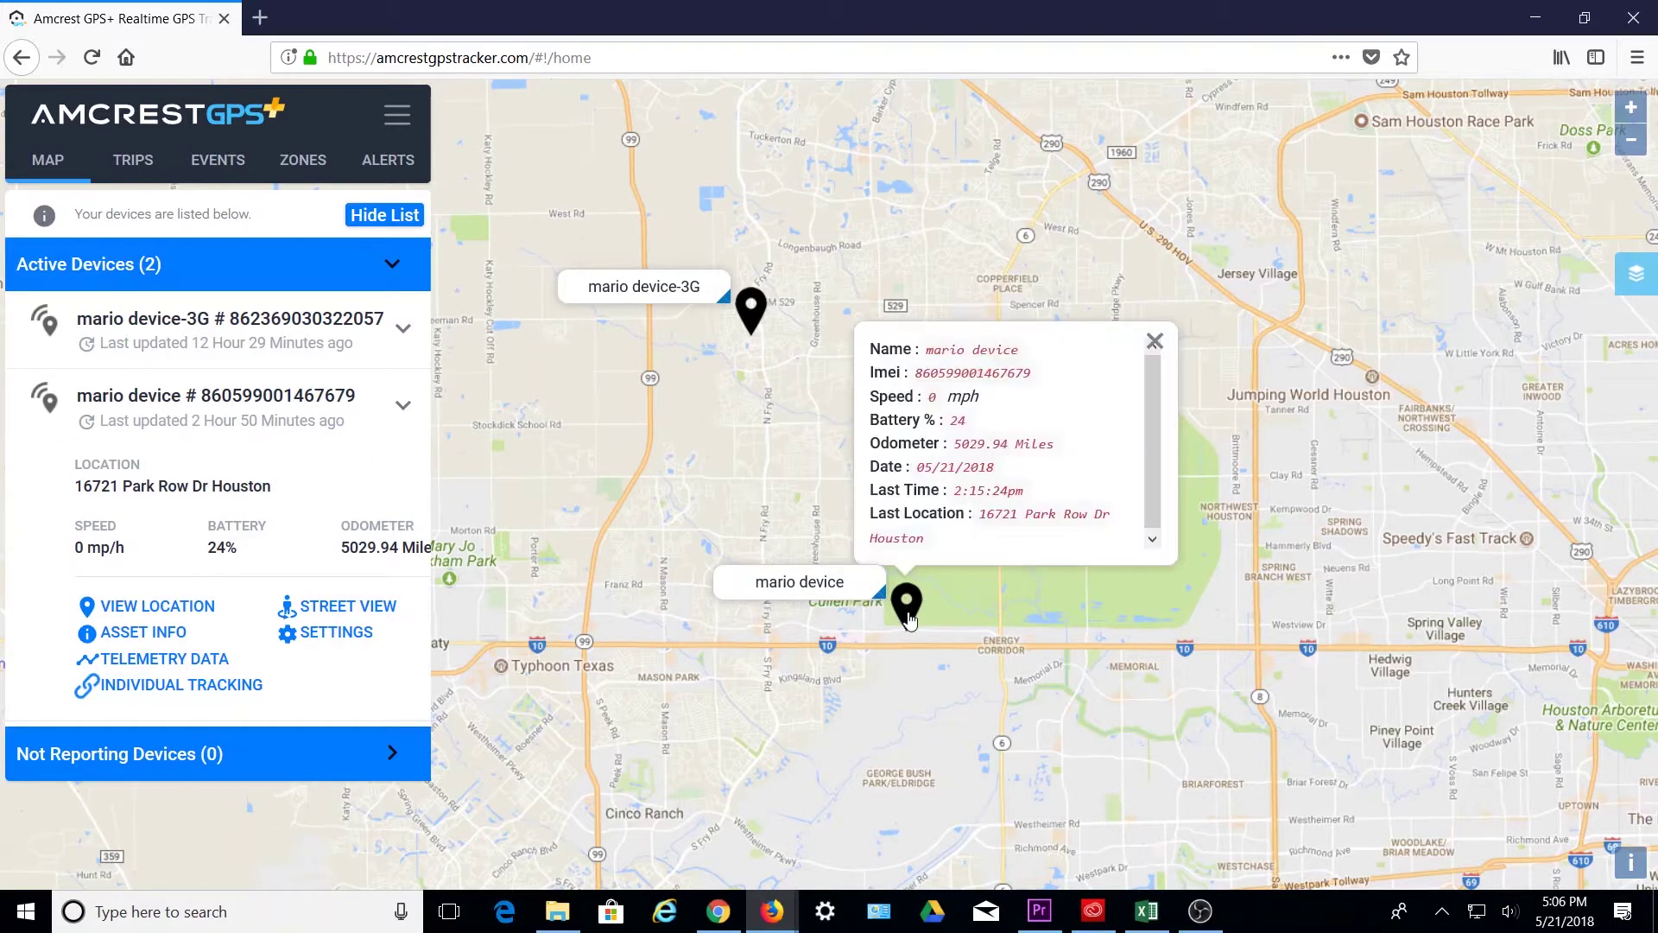
pyautogui.click(1155, 340)
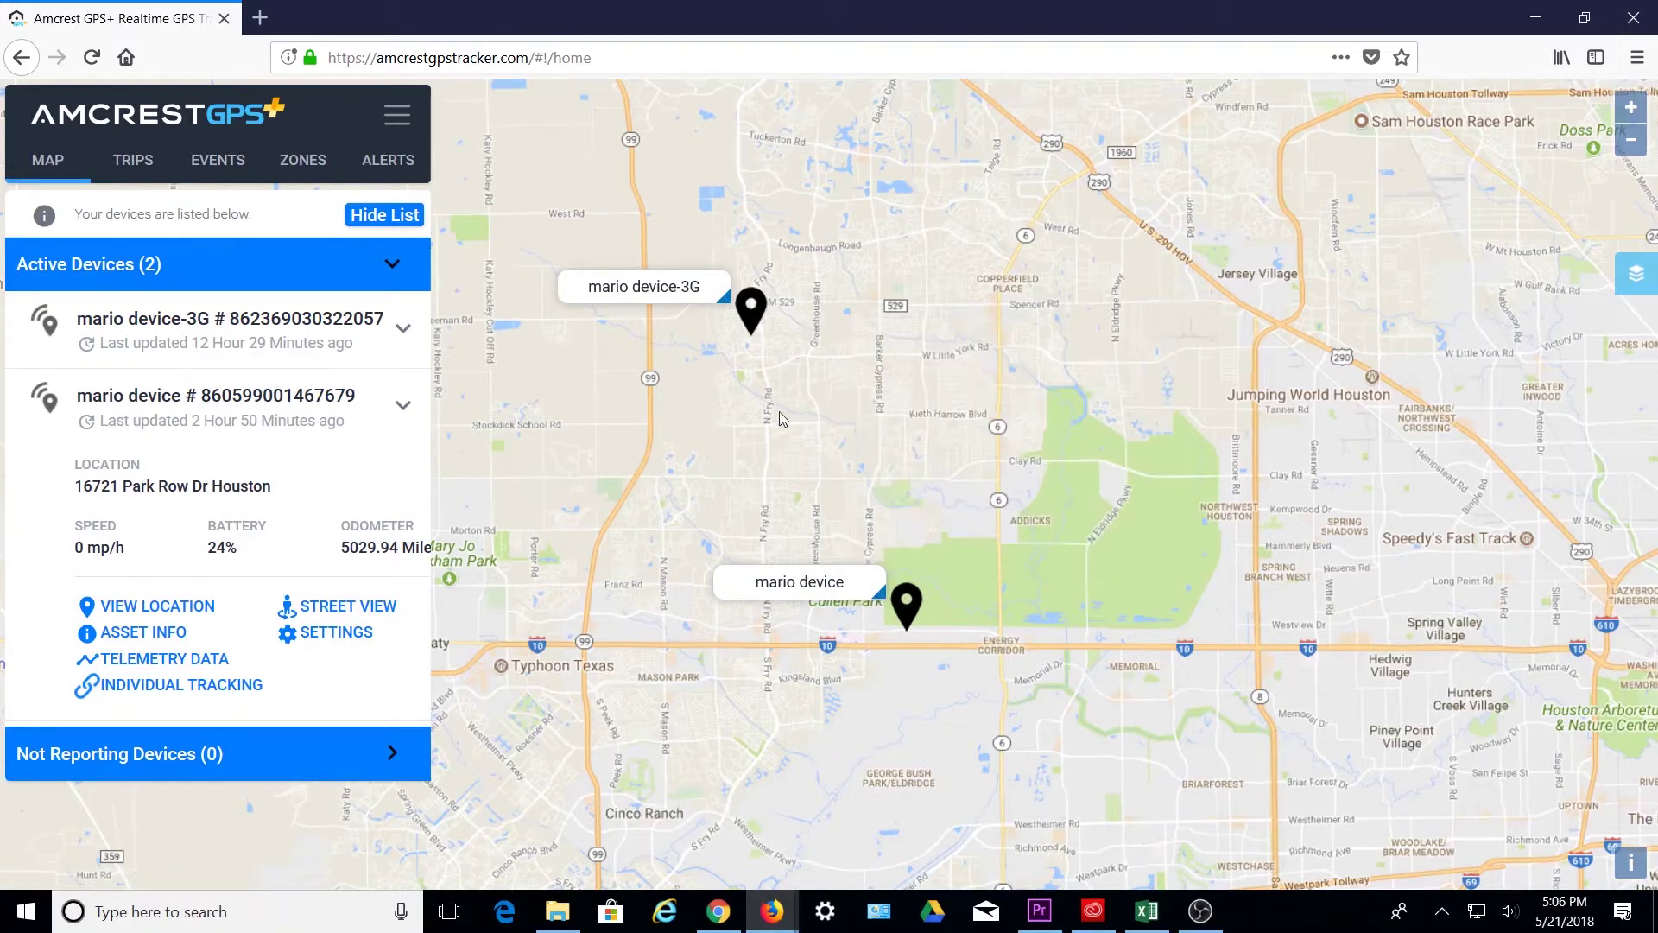
pyautogui.click(143, 608)
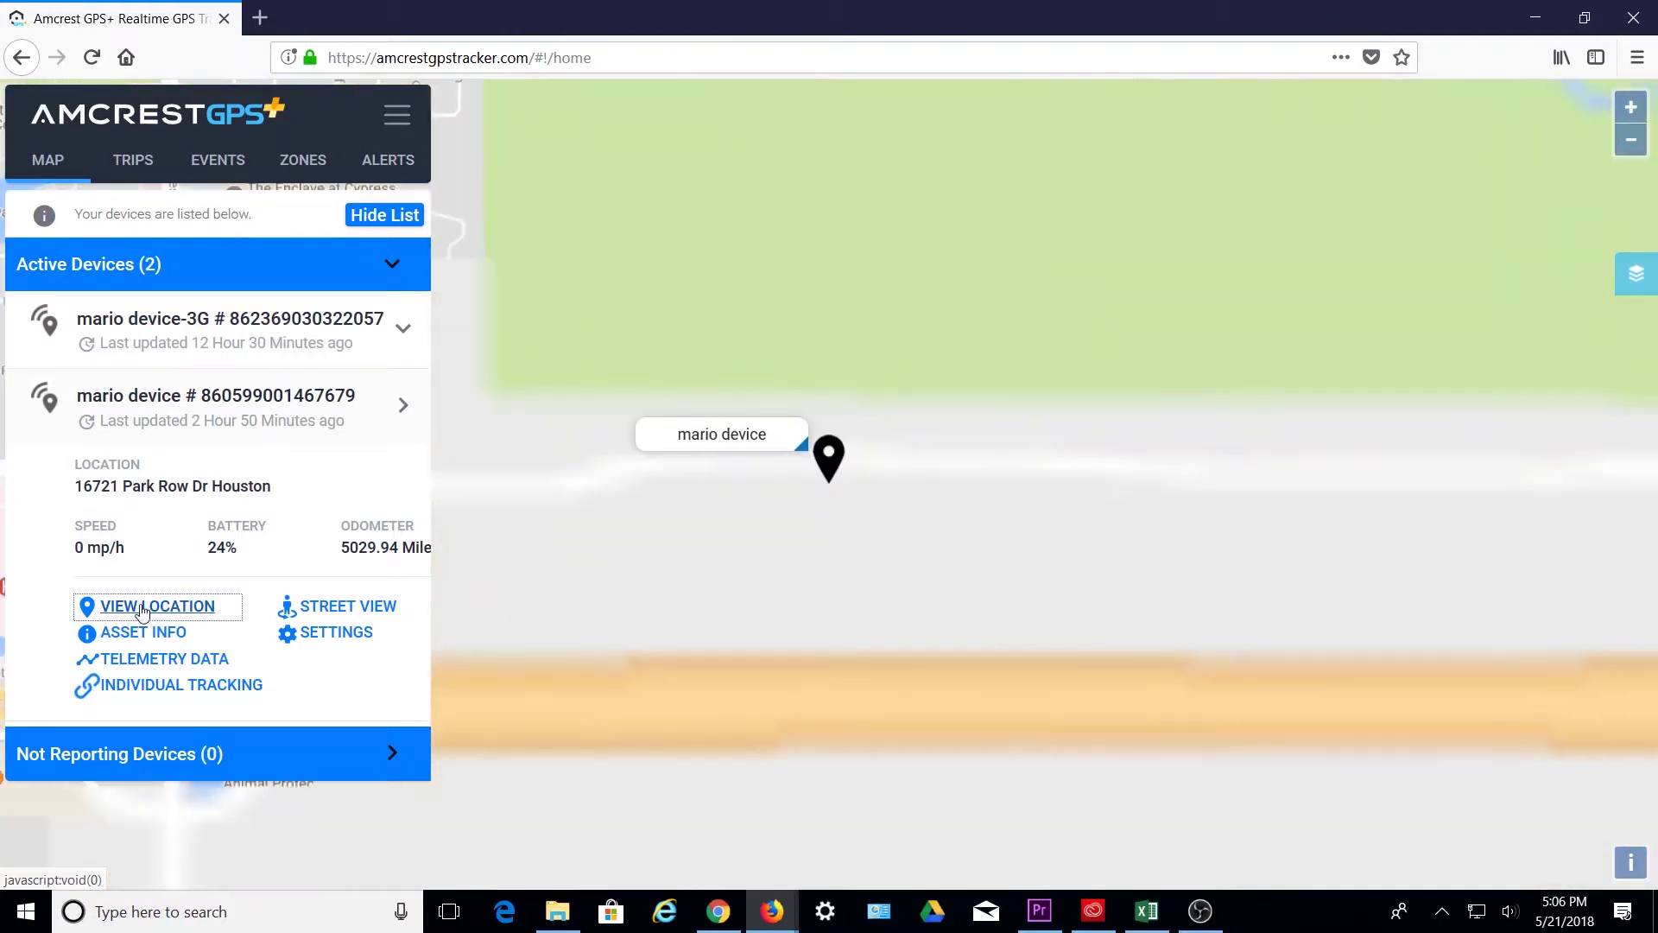
pyautogui.click(346, 610)
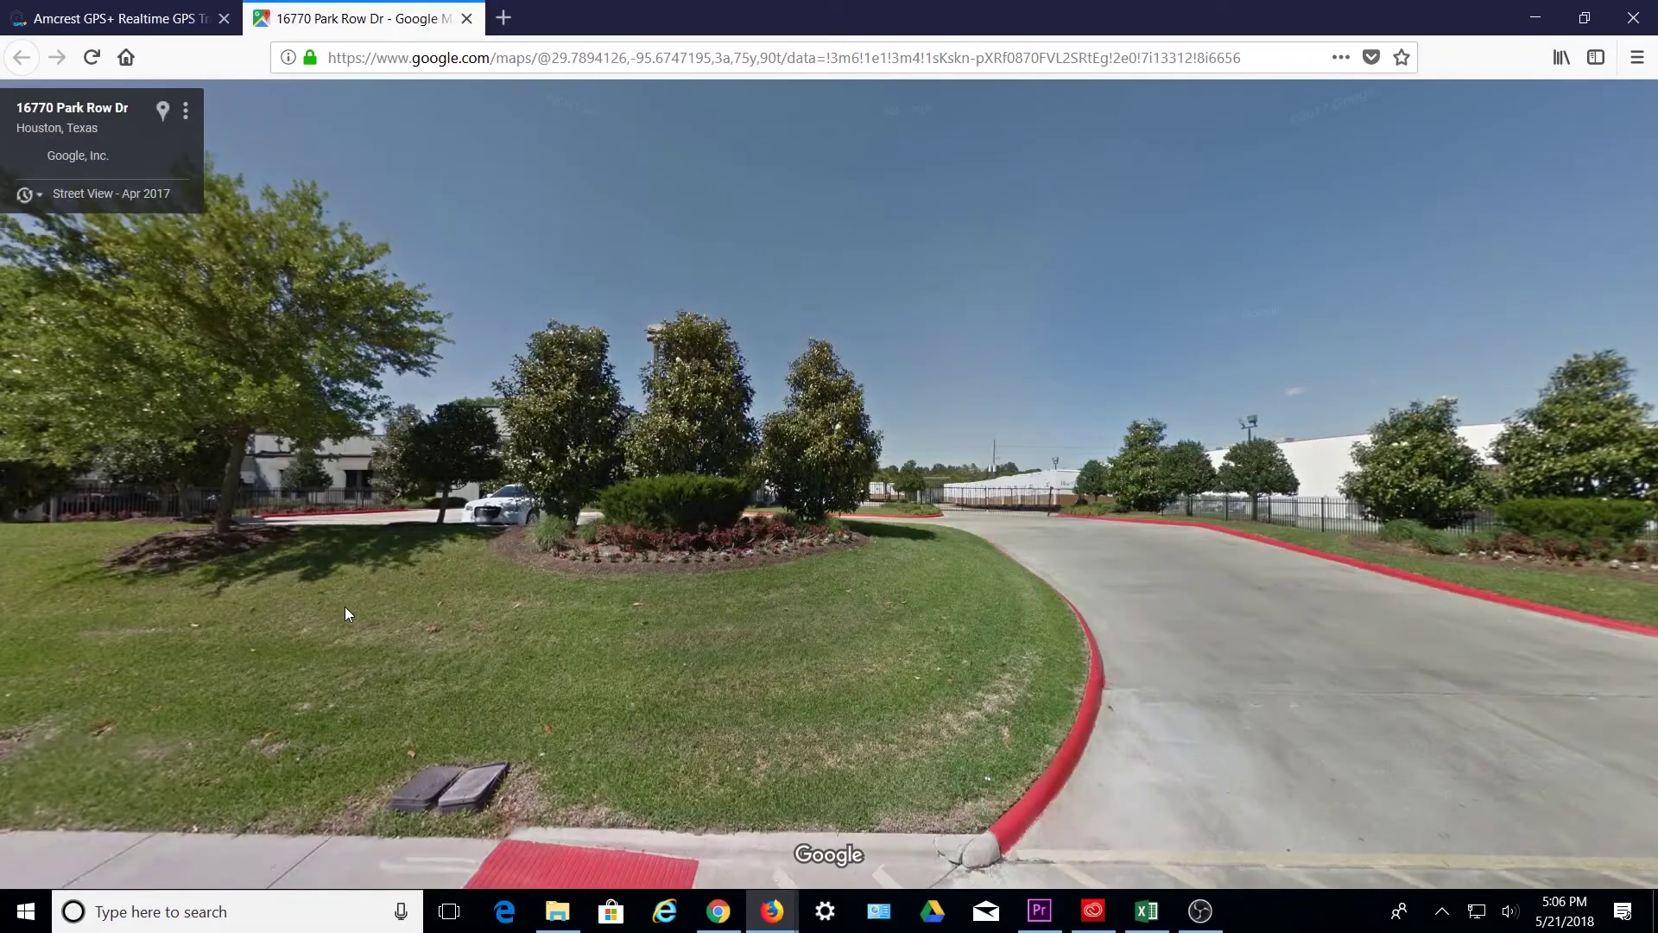
pyautogui.moveTo(1190, 777); pyautogui.dragTo(570, 756)
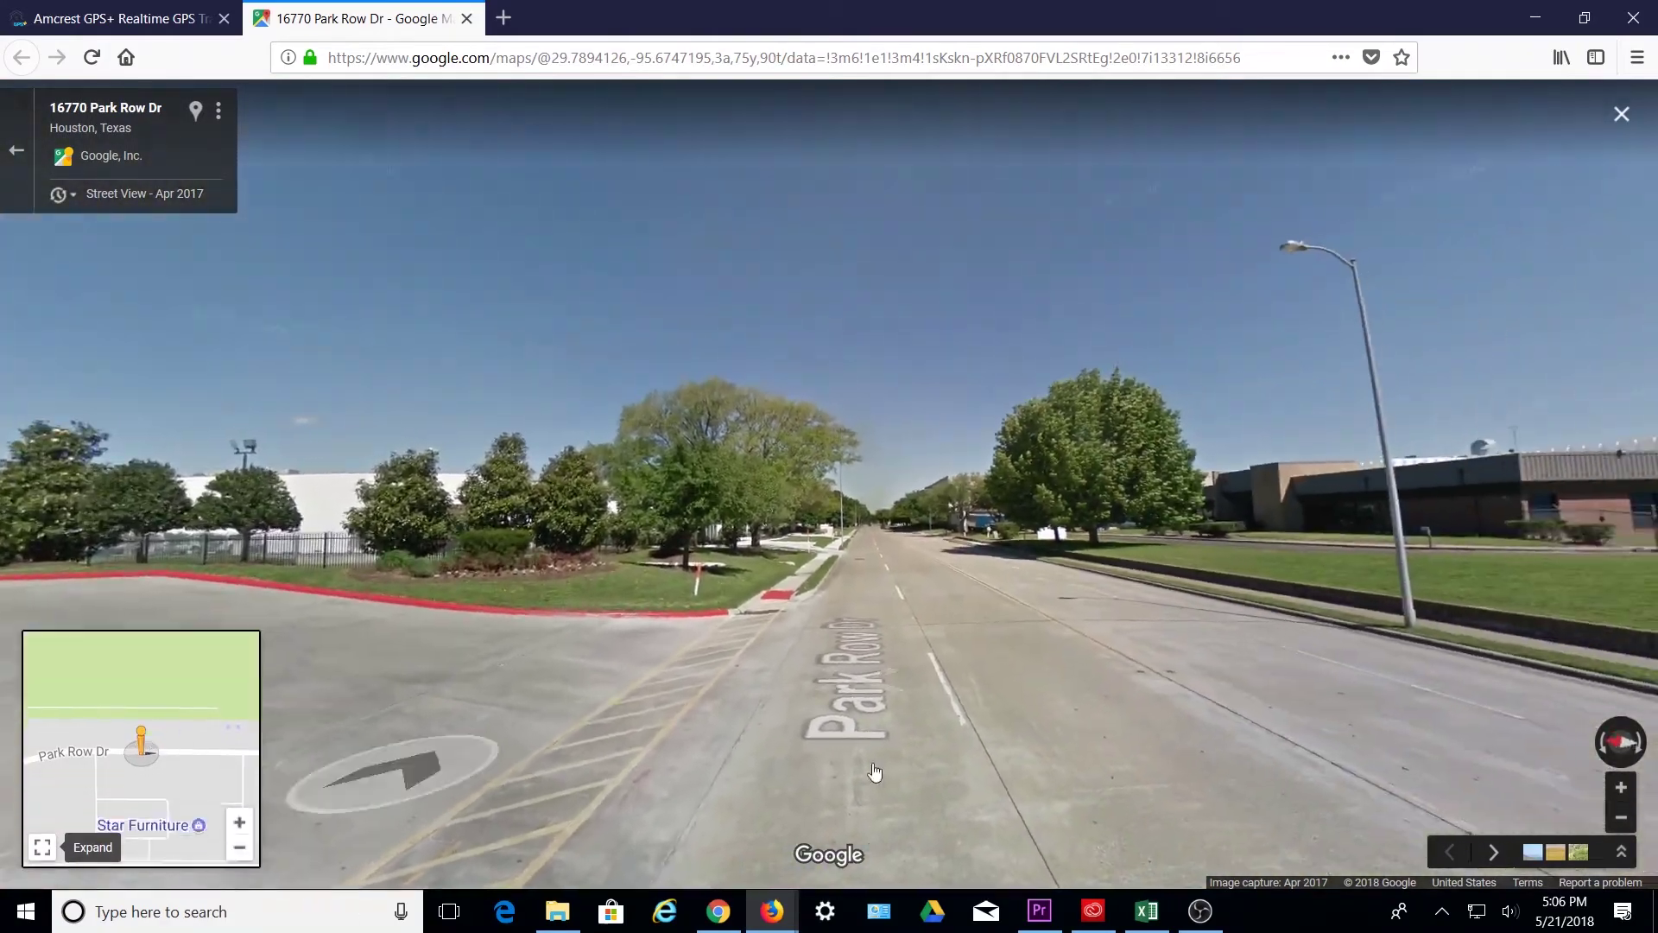
pyautogui.moveTo(722, 769); pyautogui.dragTo(322, 730)
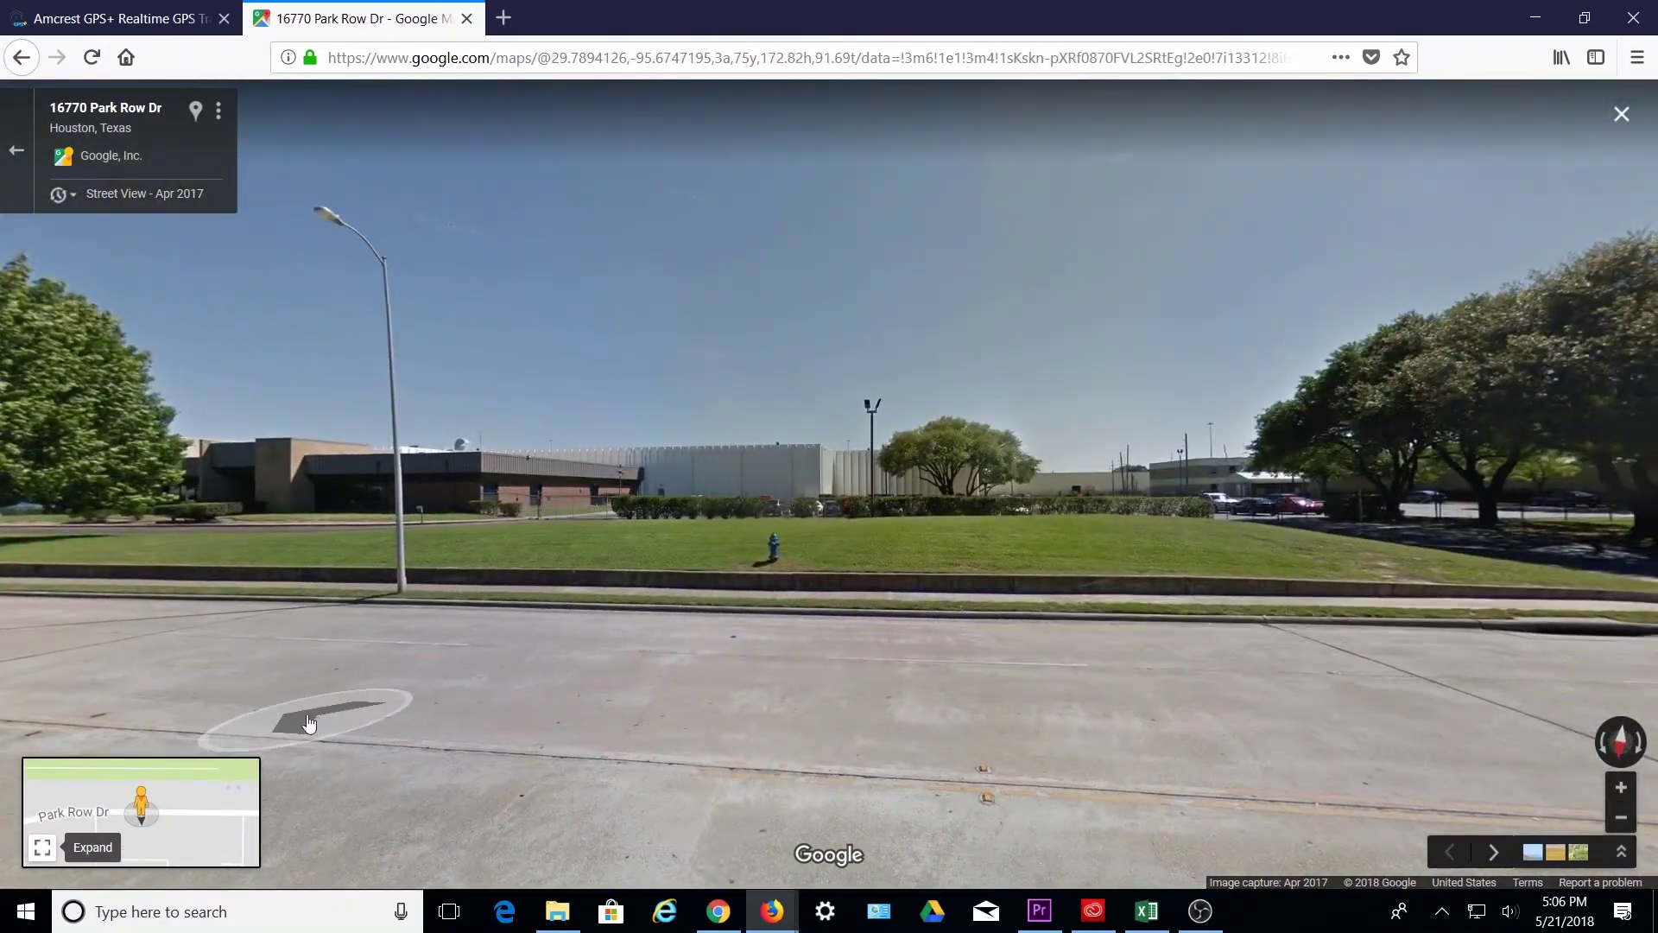
pyautogui.click(466, 18)
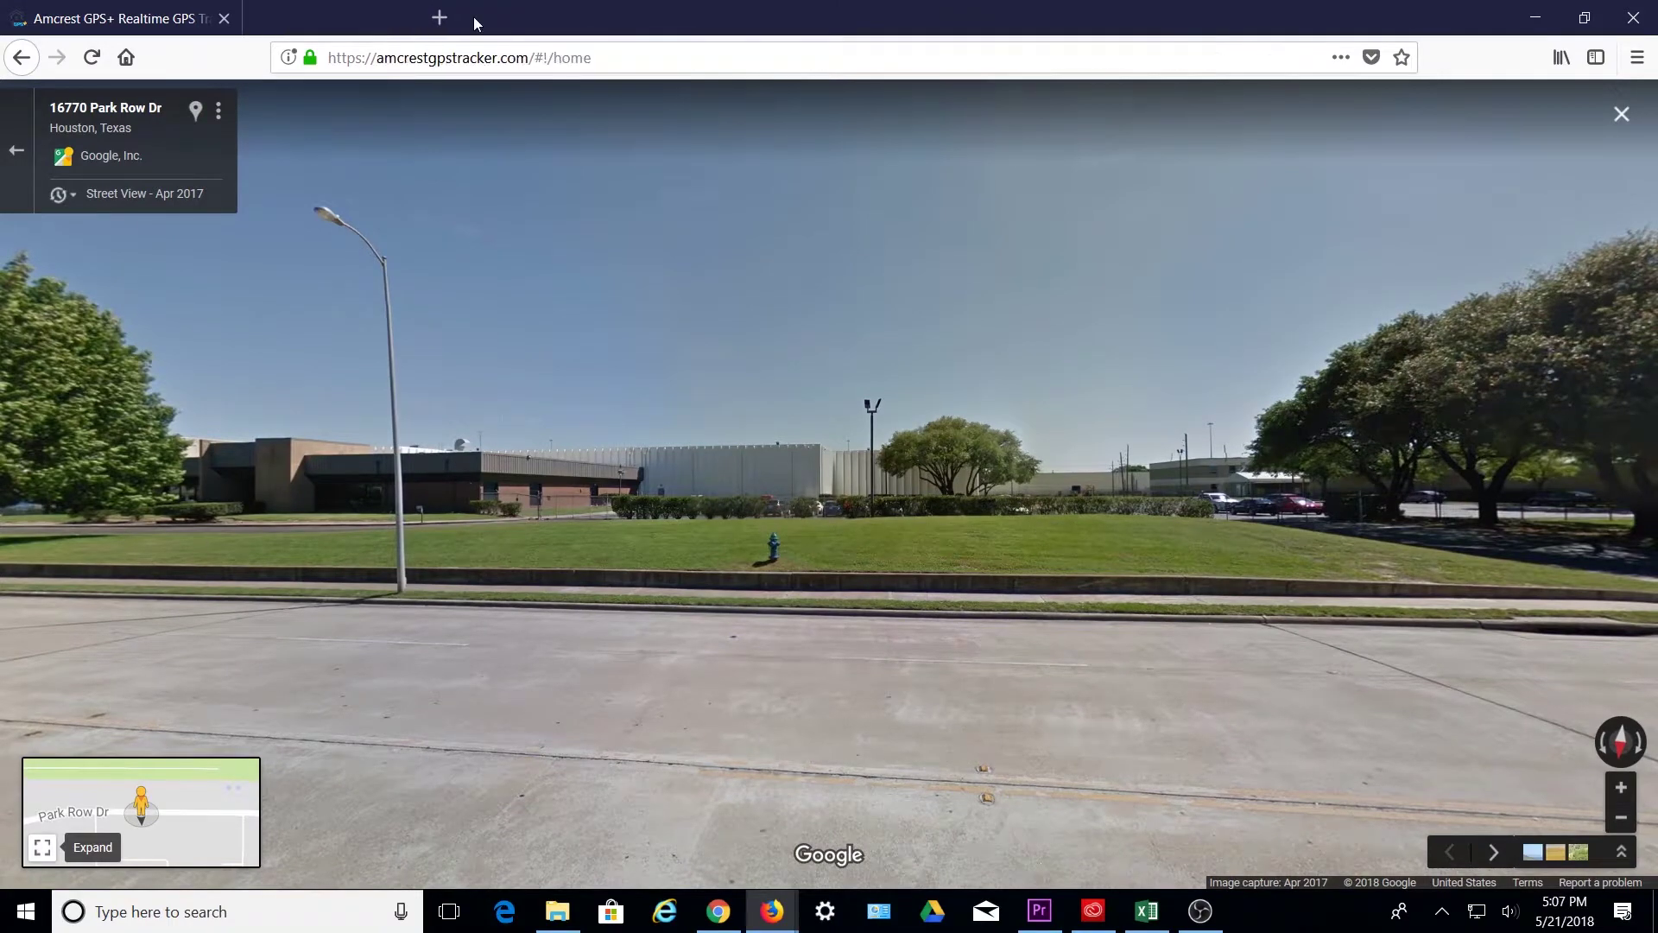
# - Review the mario device's events and its 21 May 2018 trip, then close the history window
pyautogui.click(153, 630)
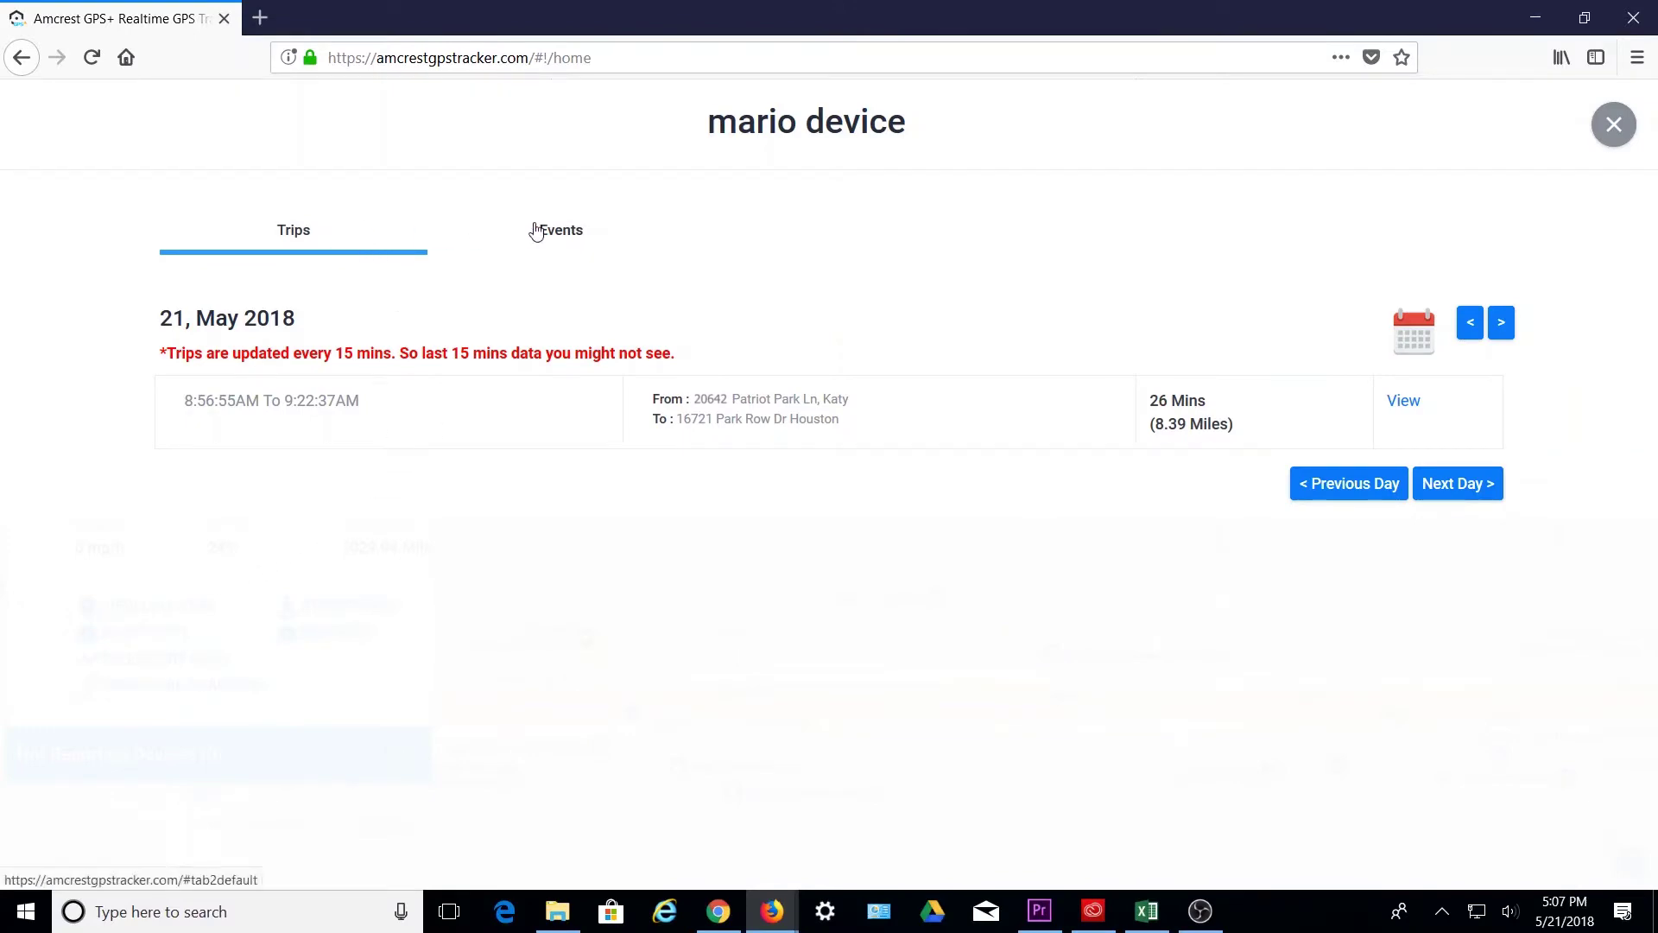
pyautogui.click(586, 235)
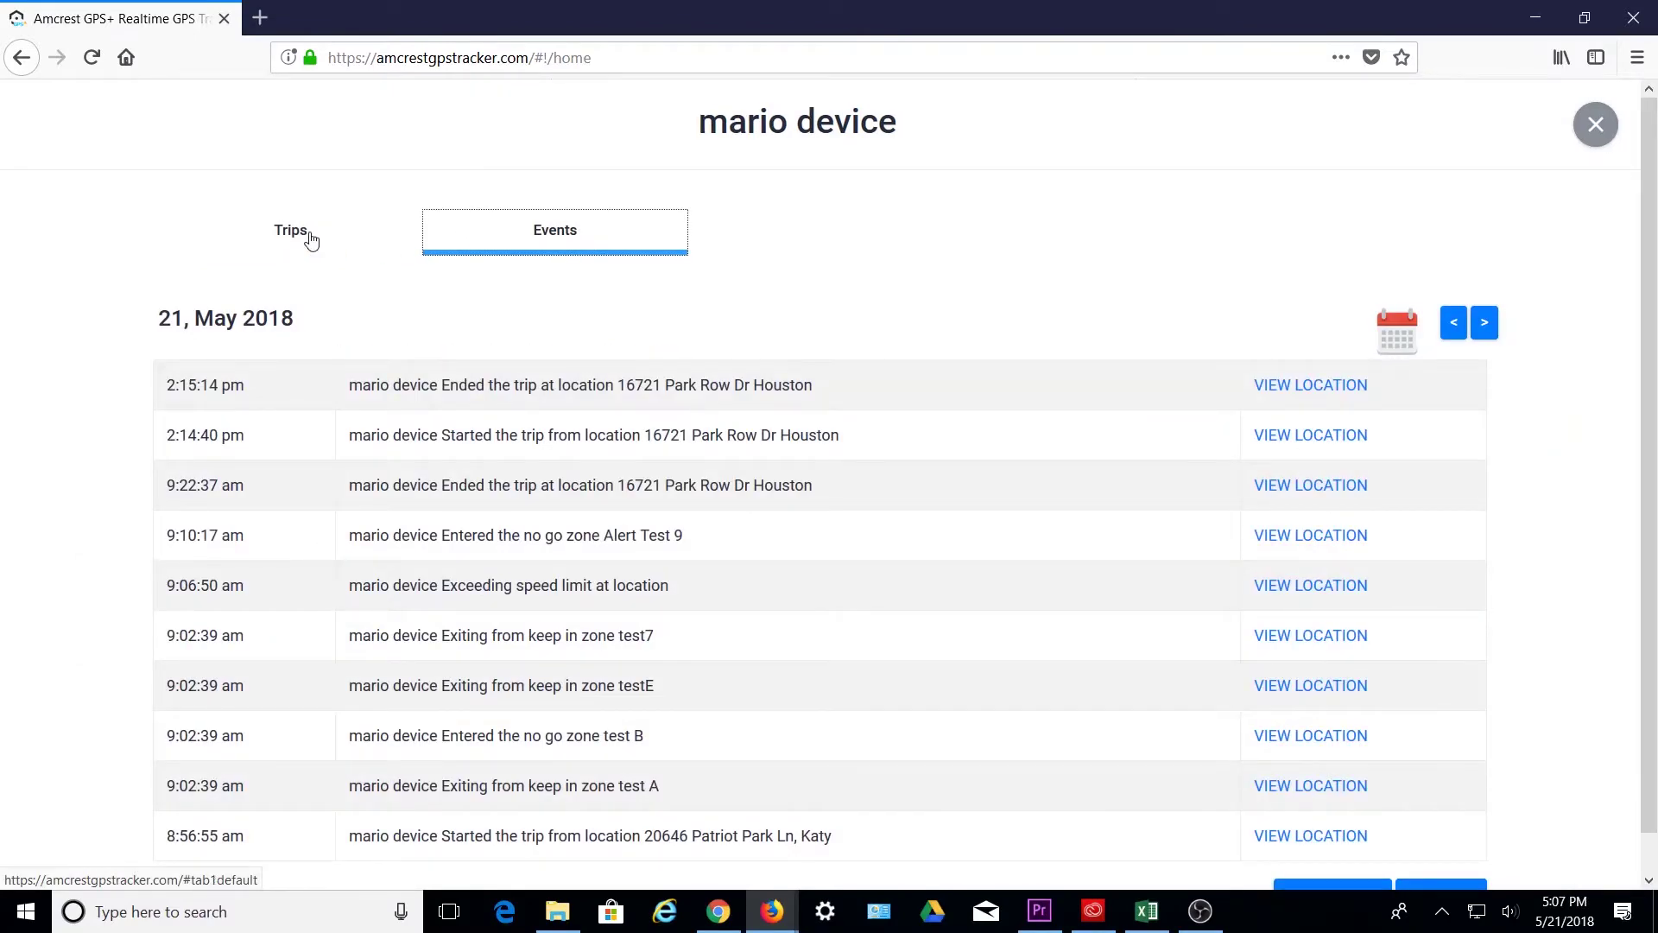
pyautogui.click(314, 243)
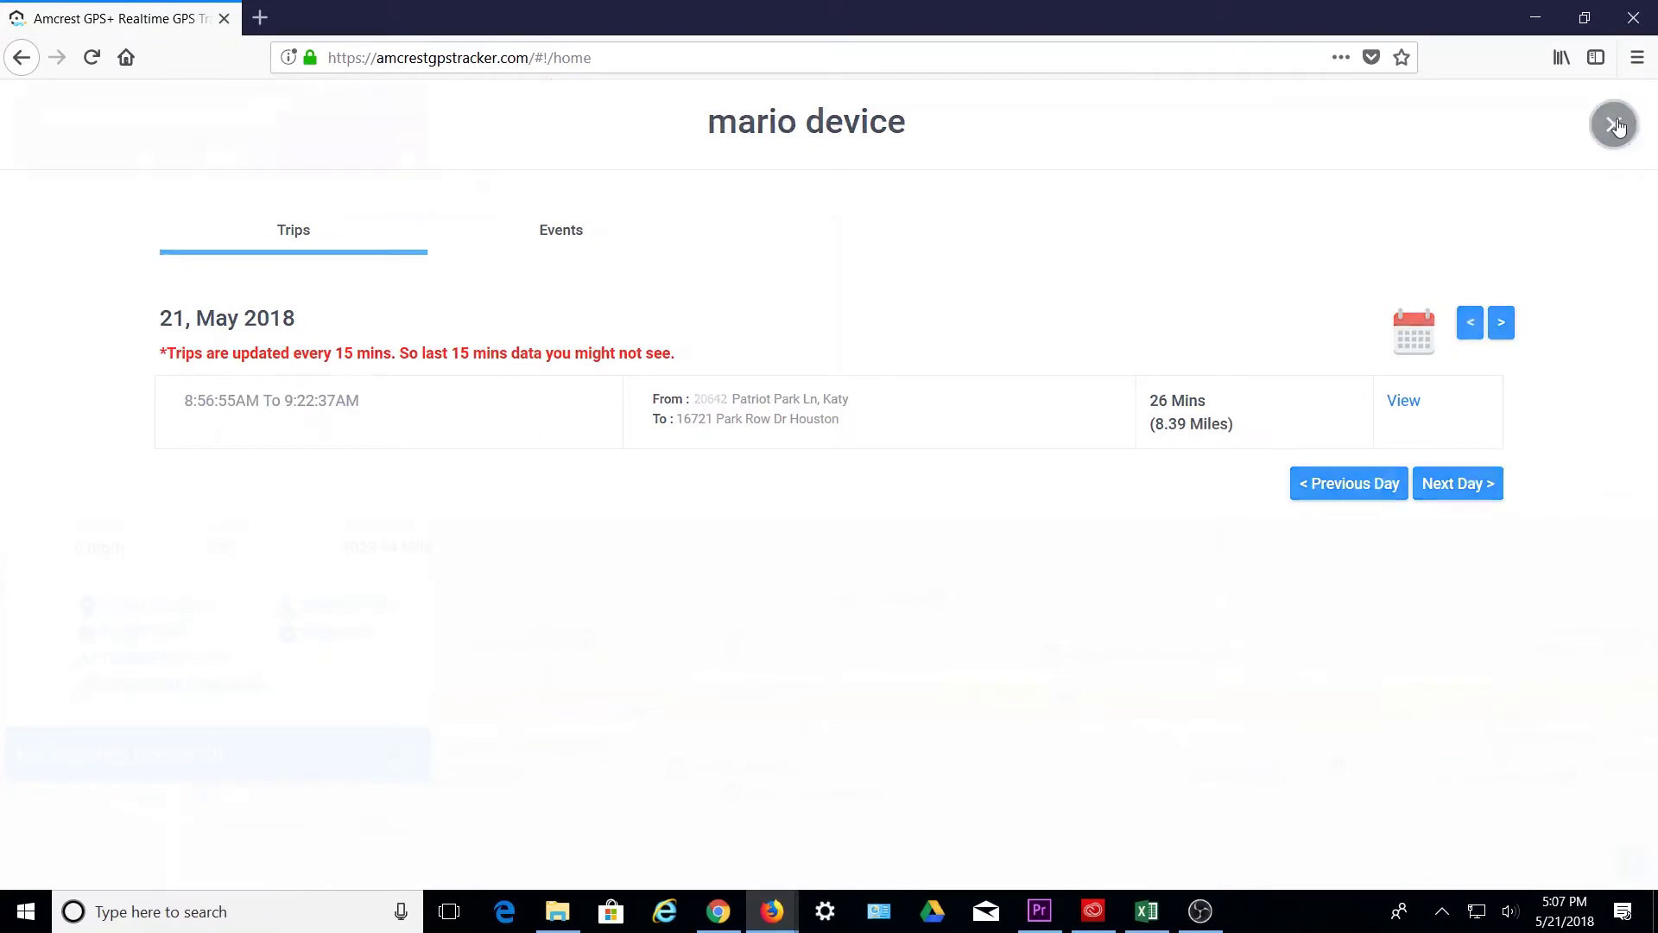
pyautogui.click(1614, 125)
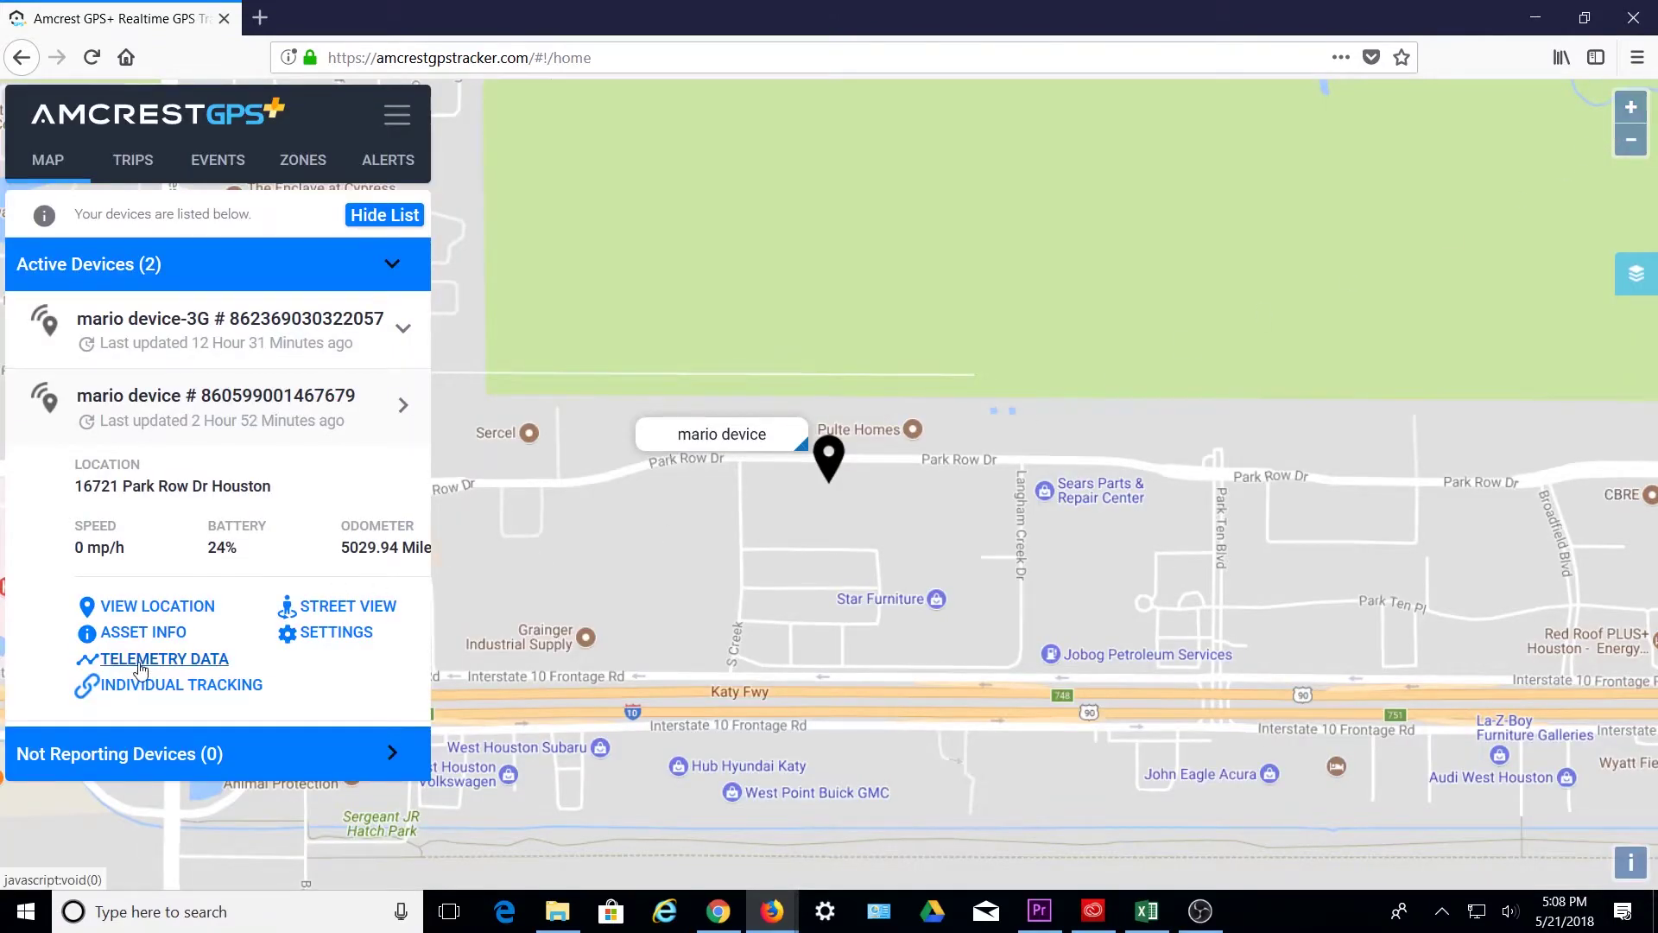
# - Export the device's 05/20/2018 telemetry to 05_20_2018.csv and open it in Microsoft Excel
pyautogui.click(155, 659)
pyautogui.click(925, 182)
pyautogui.click(655, 408)
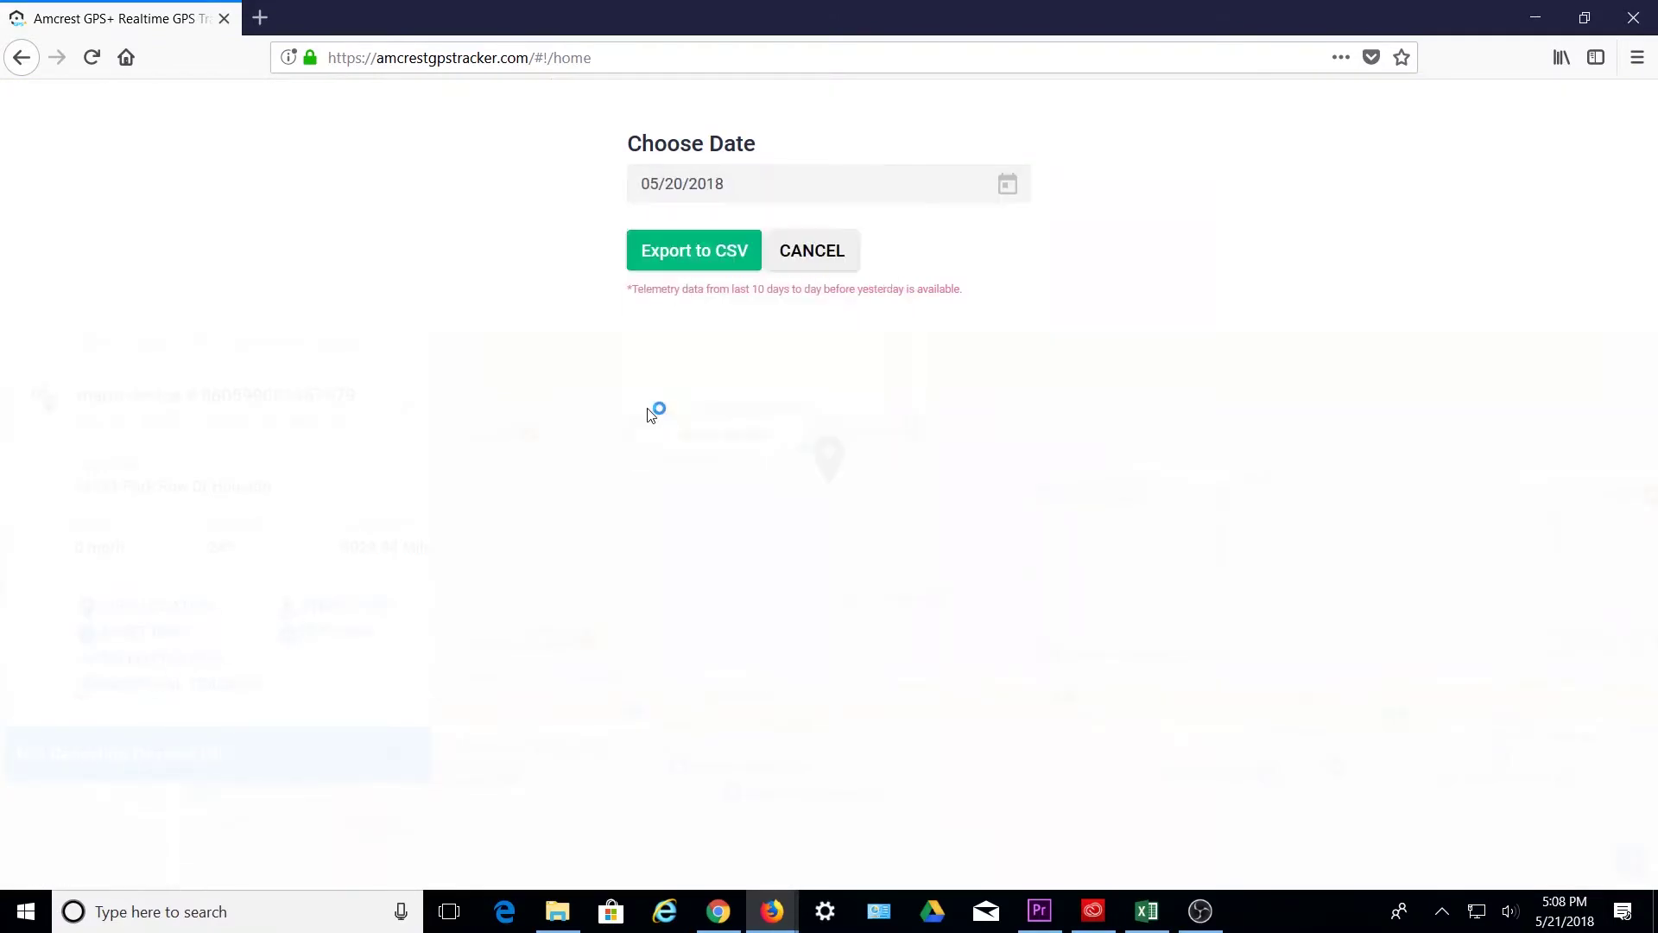
pyautogui.click(700, 252)
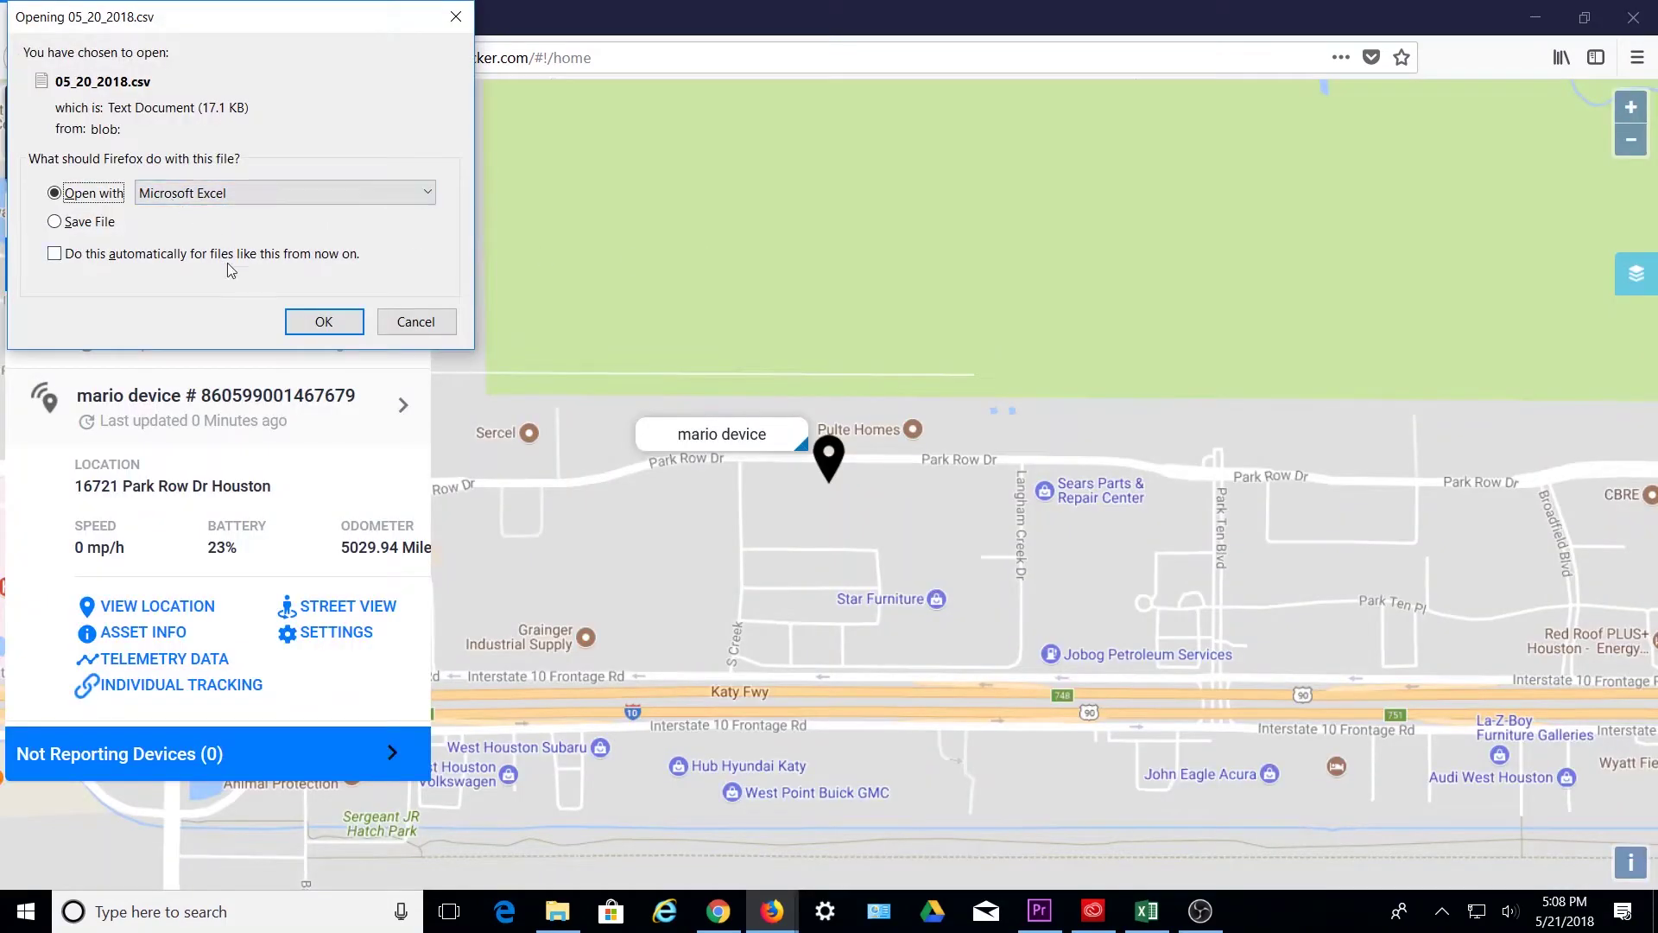
pyautogui.click(344, 328)
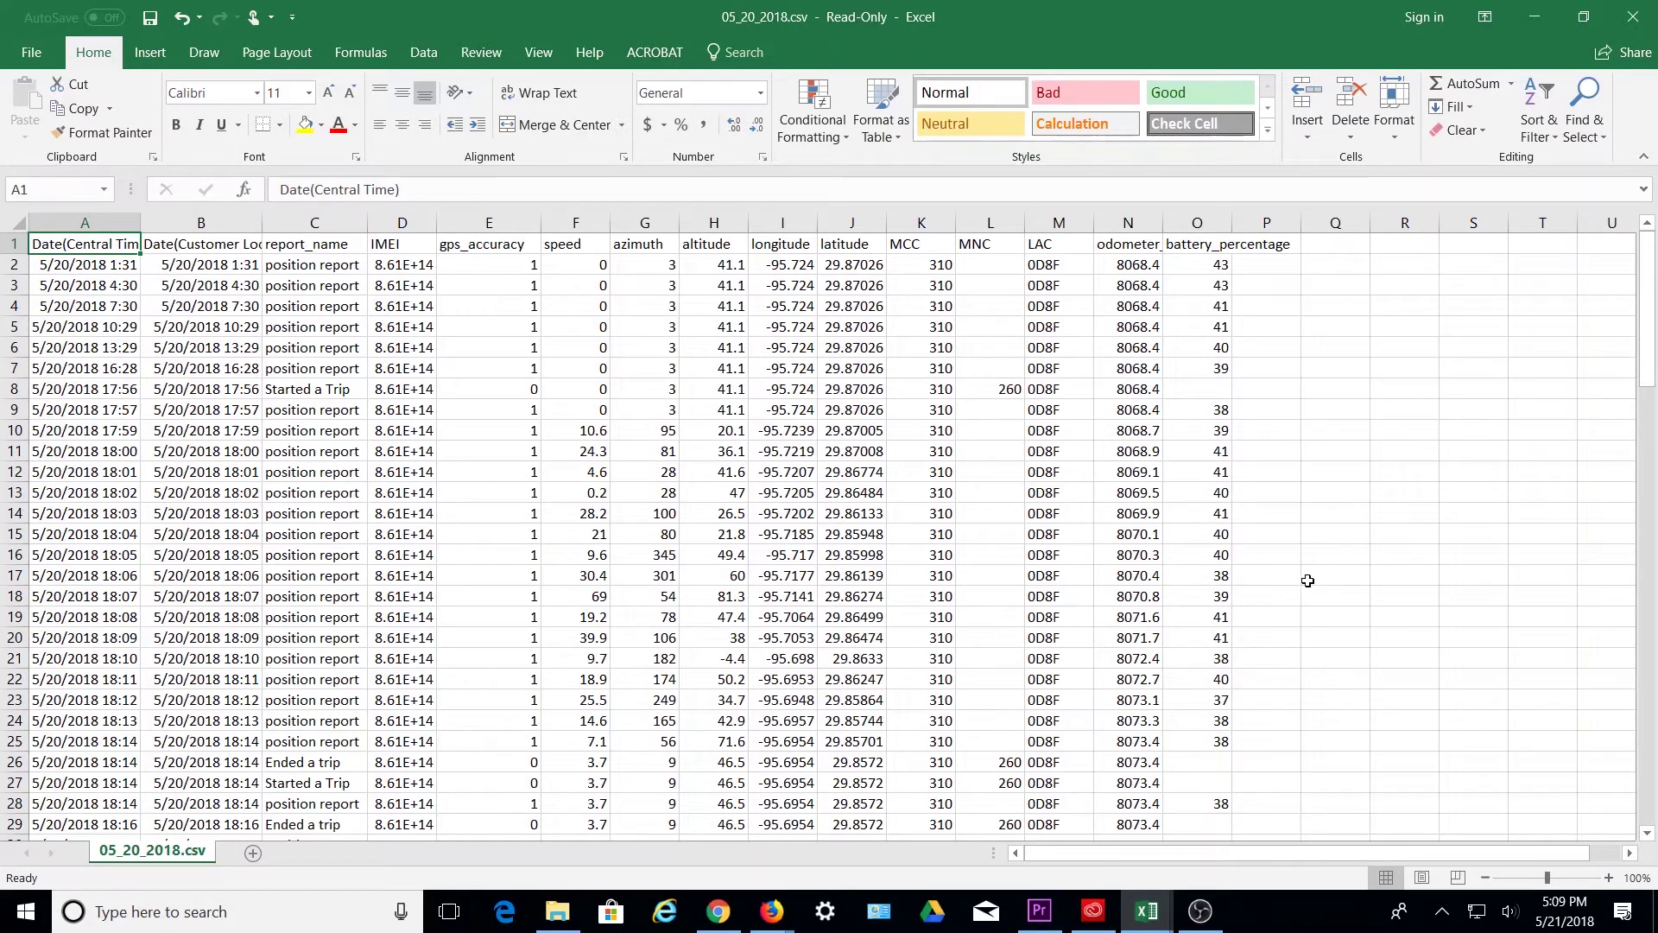
# - Browse the 20 May telemetry rows in 05_20_2018.csv, then minimize Excel
pyautogui.scroll(-6, 1305, 582)
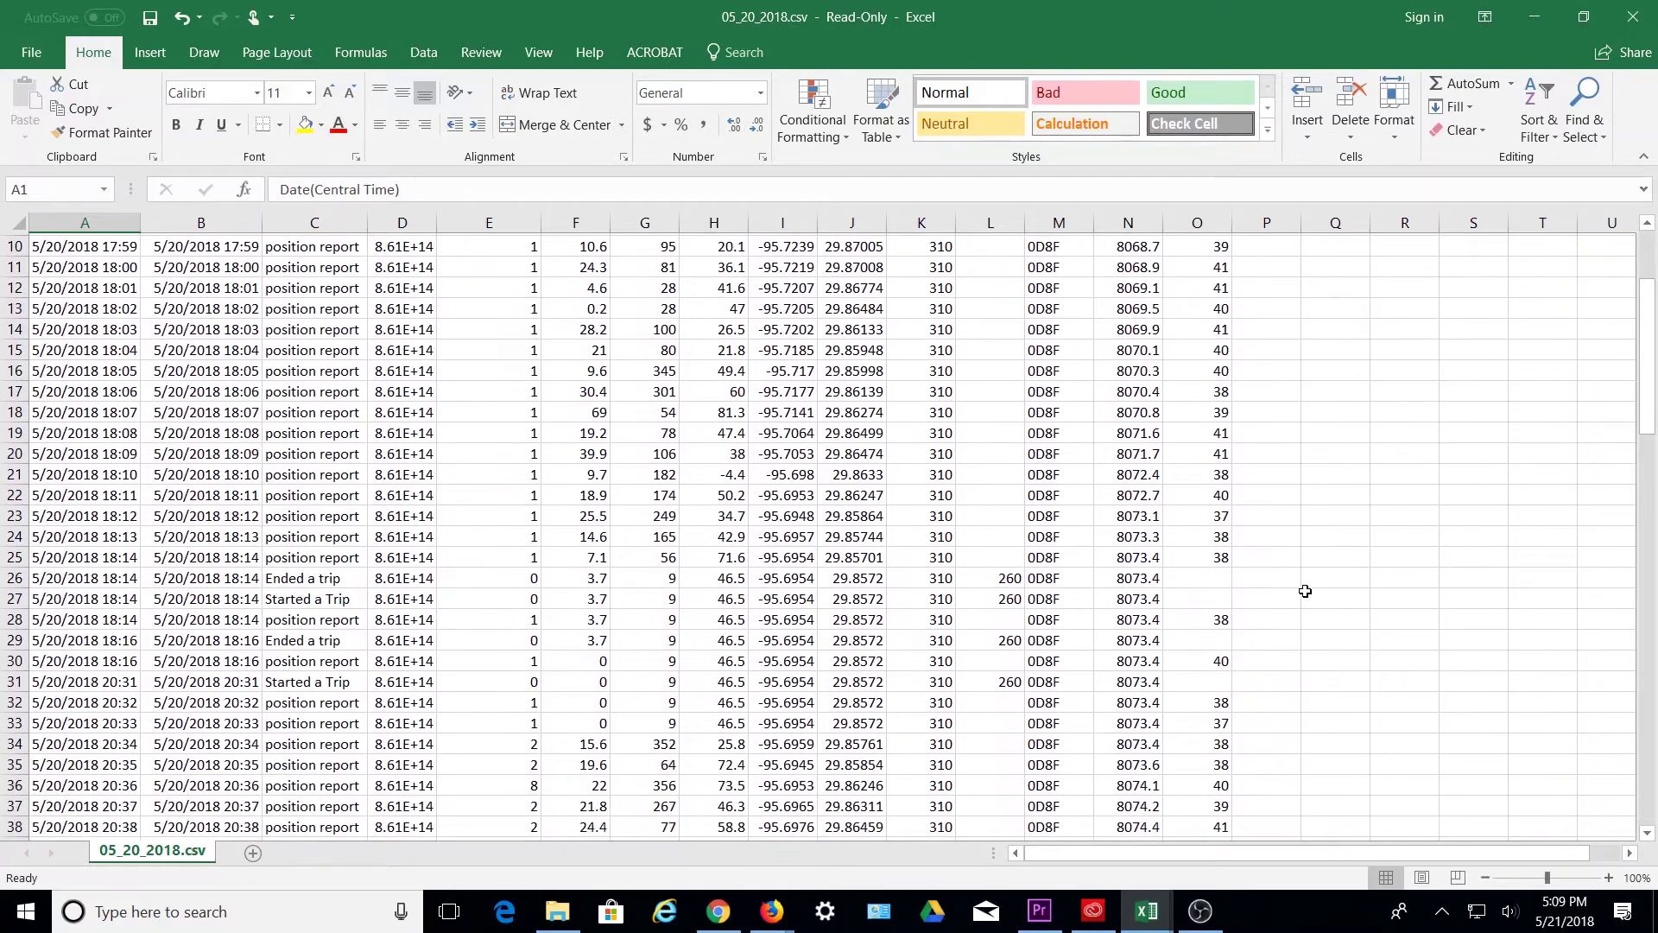
pyautogui.scroll(-11, 1305, 597)
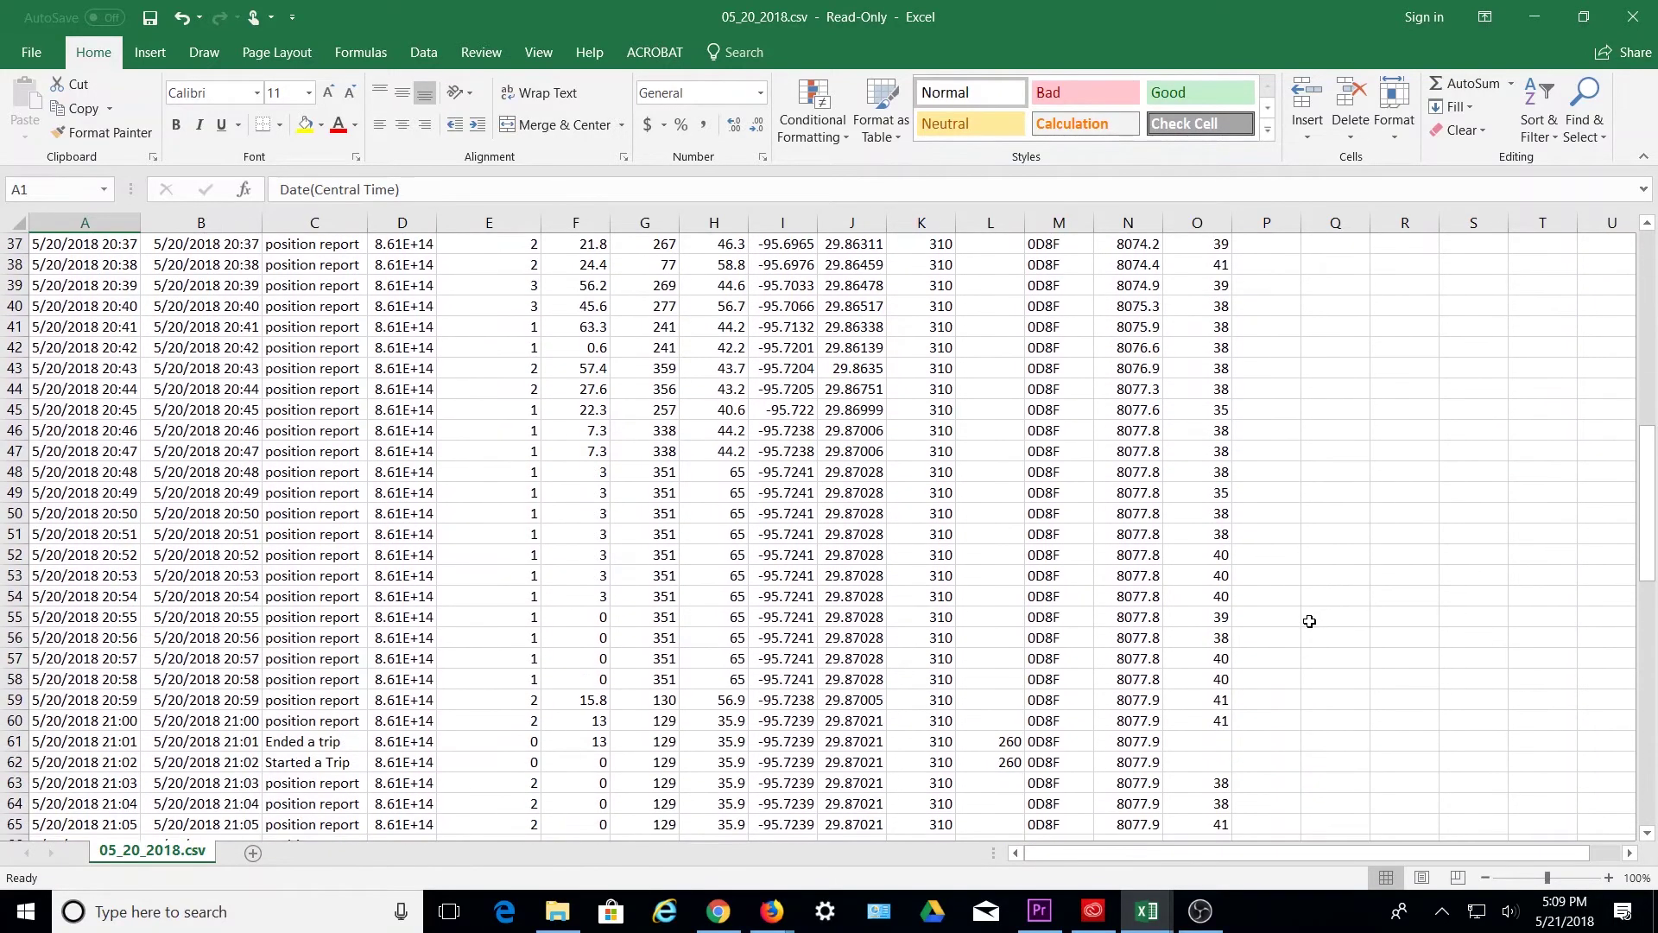
pyautogui.scroll(-9, 1310, 635)
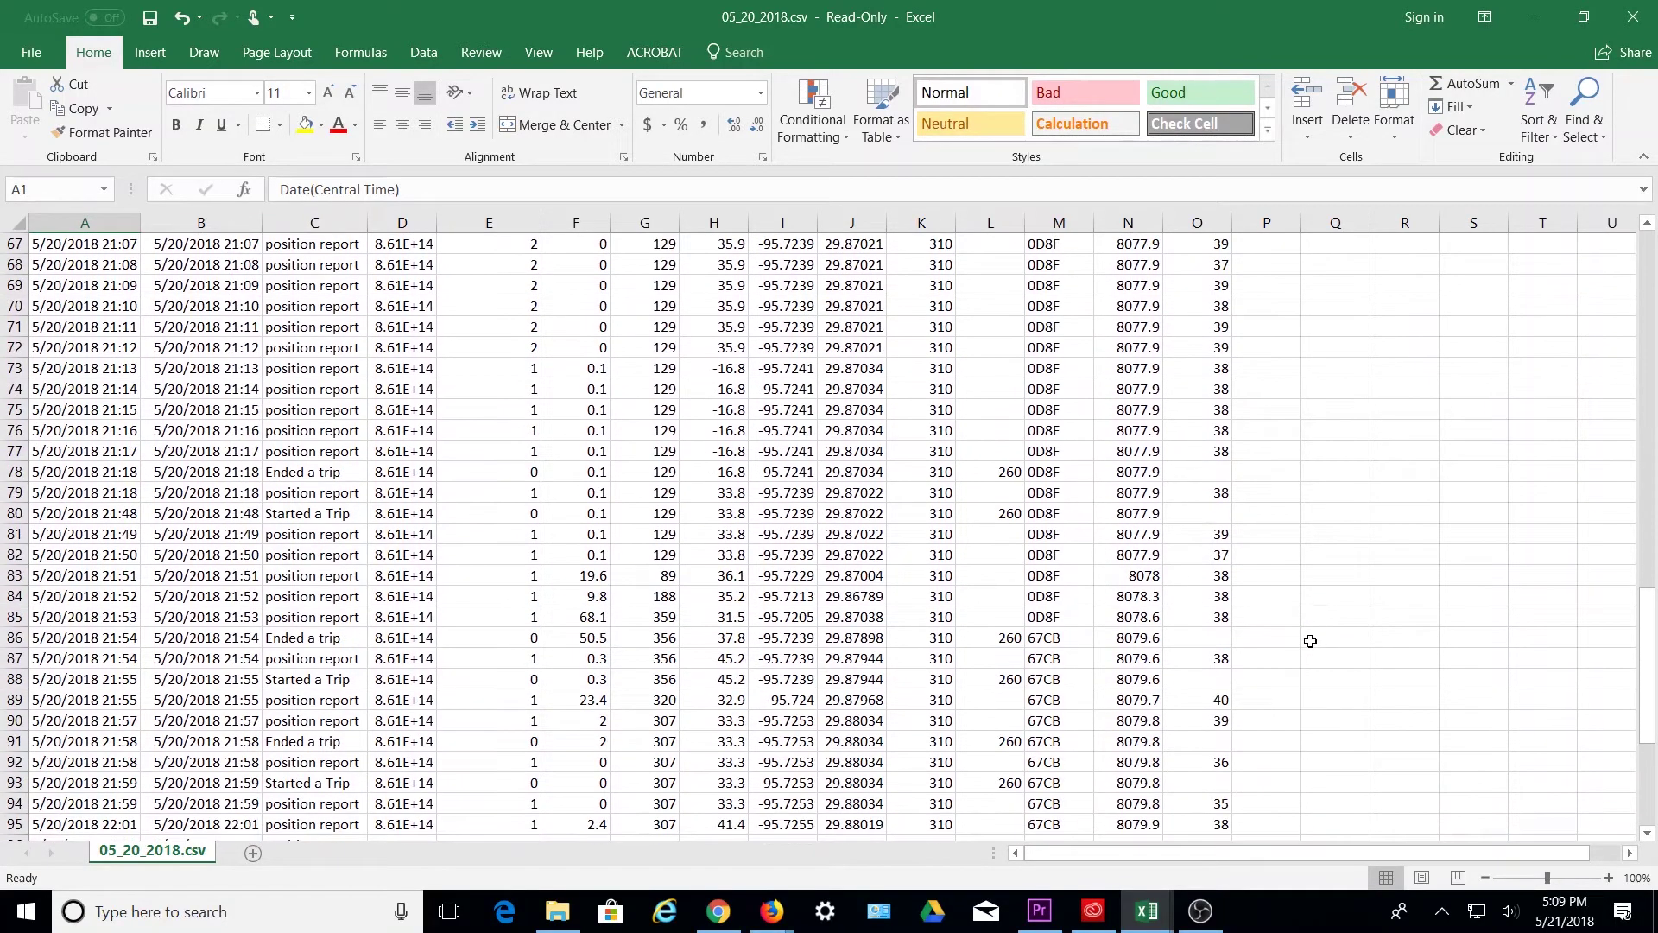
pyautogui.scroll(-3, 1310, 645)
pyautogui.moveTo(1647, 751); pyautogui.dragTo(1647, 294)
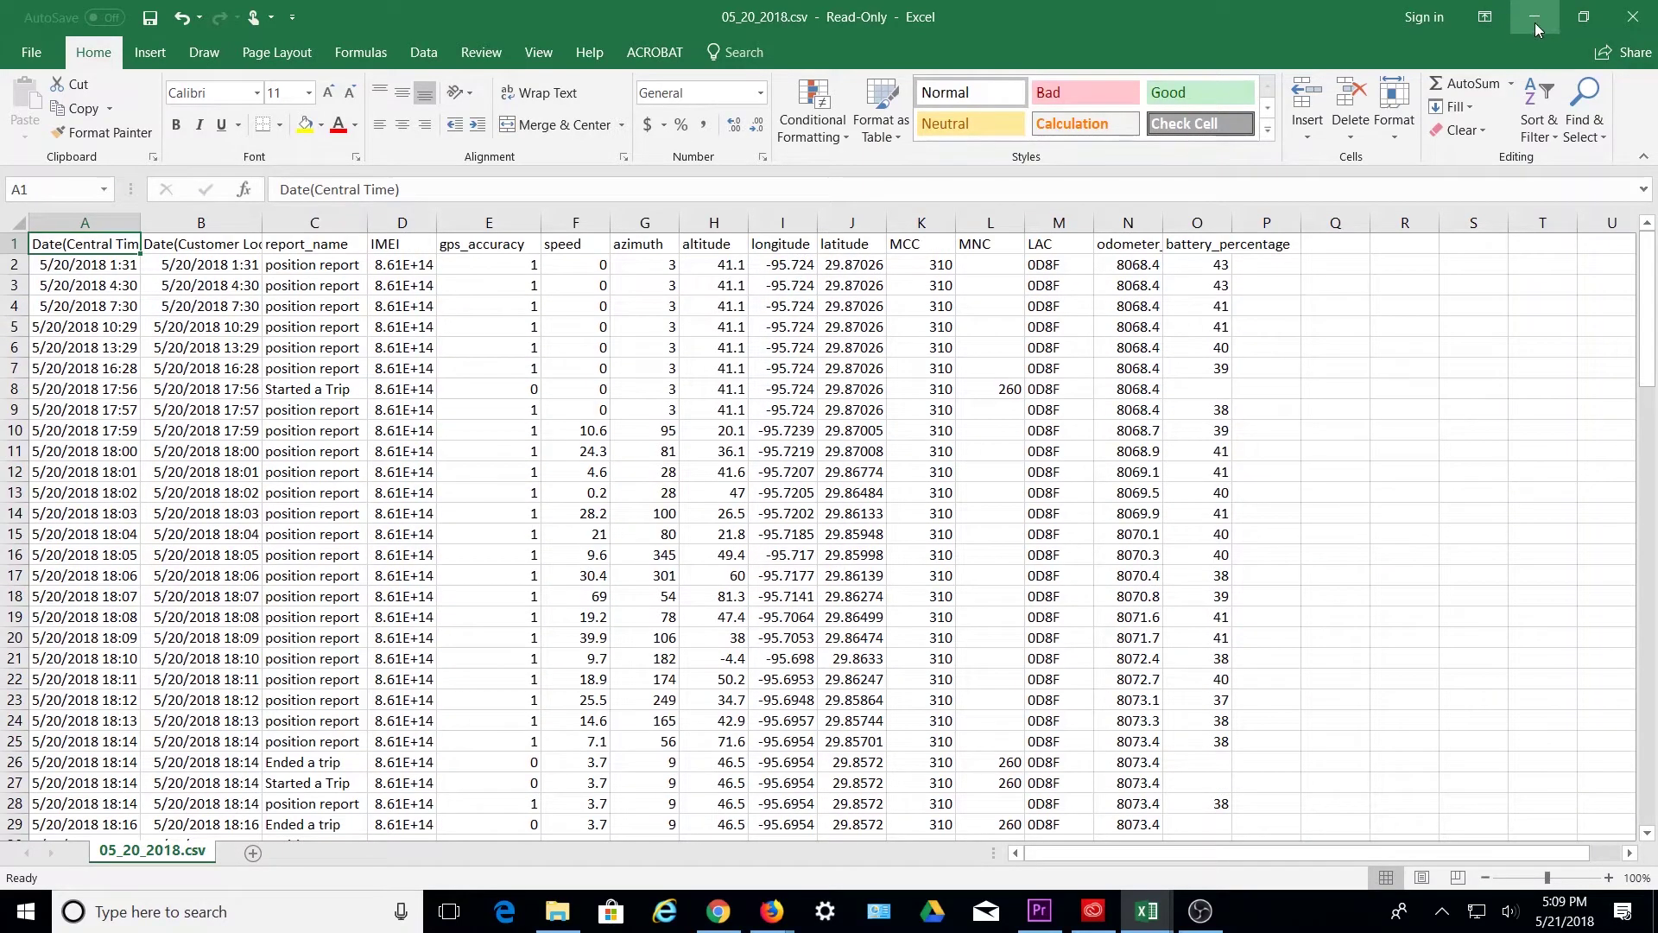
pyautogui.click(1535, 19)
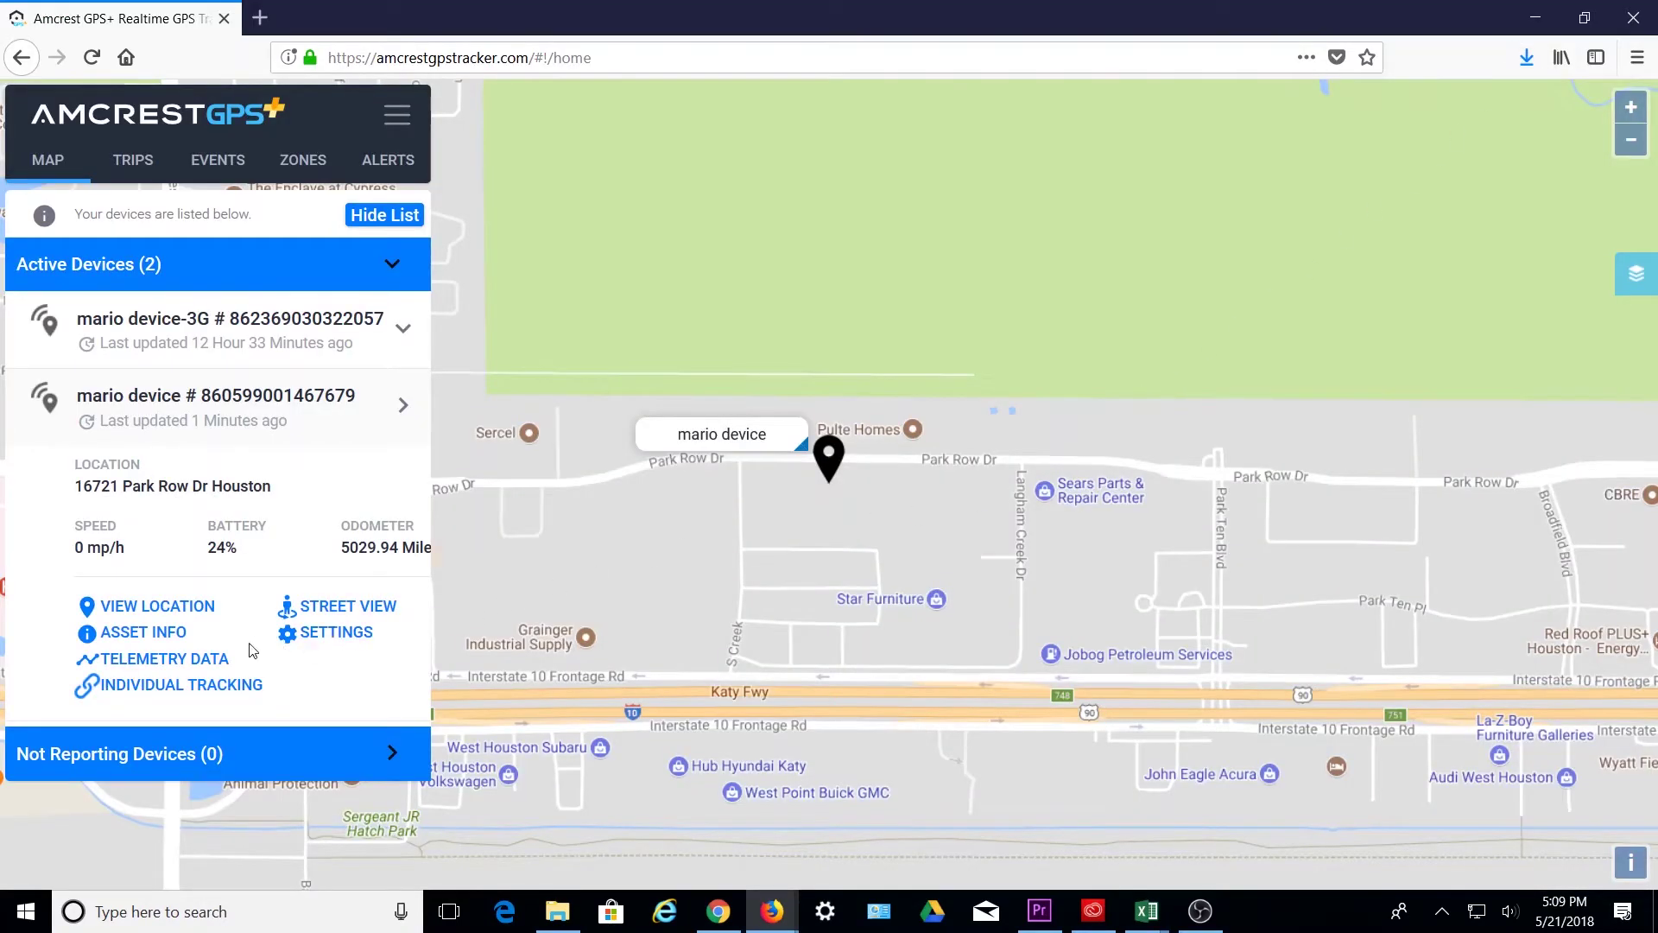
# - Generate the device's 3-day trackable link and copy it
pyautogui.click(158, 688)
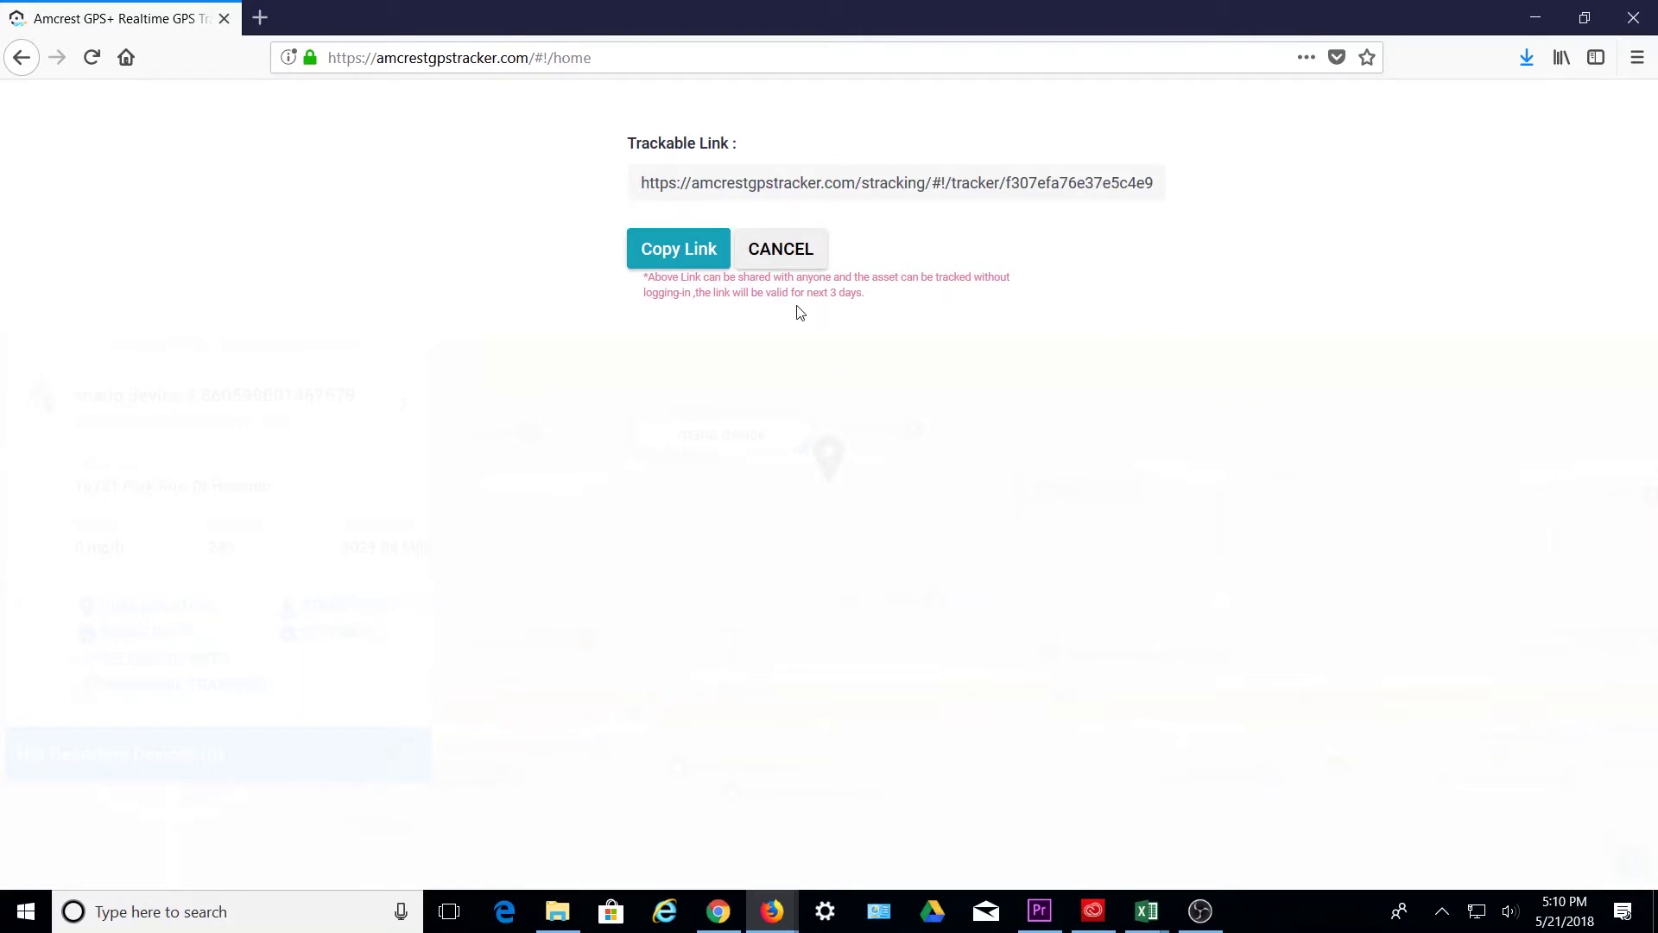
pyautogui.click(681, 253)
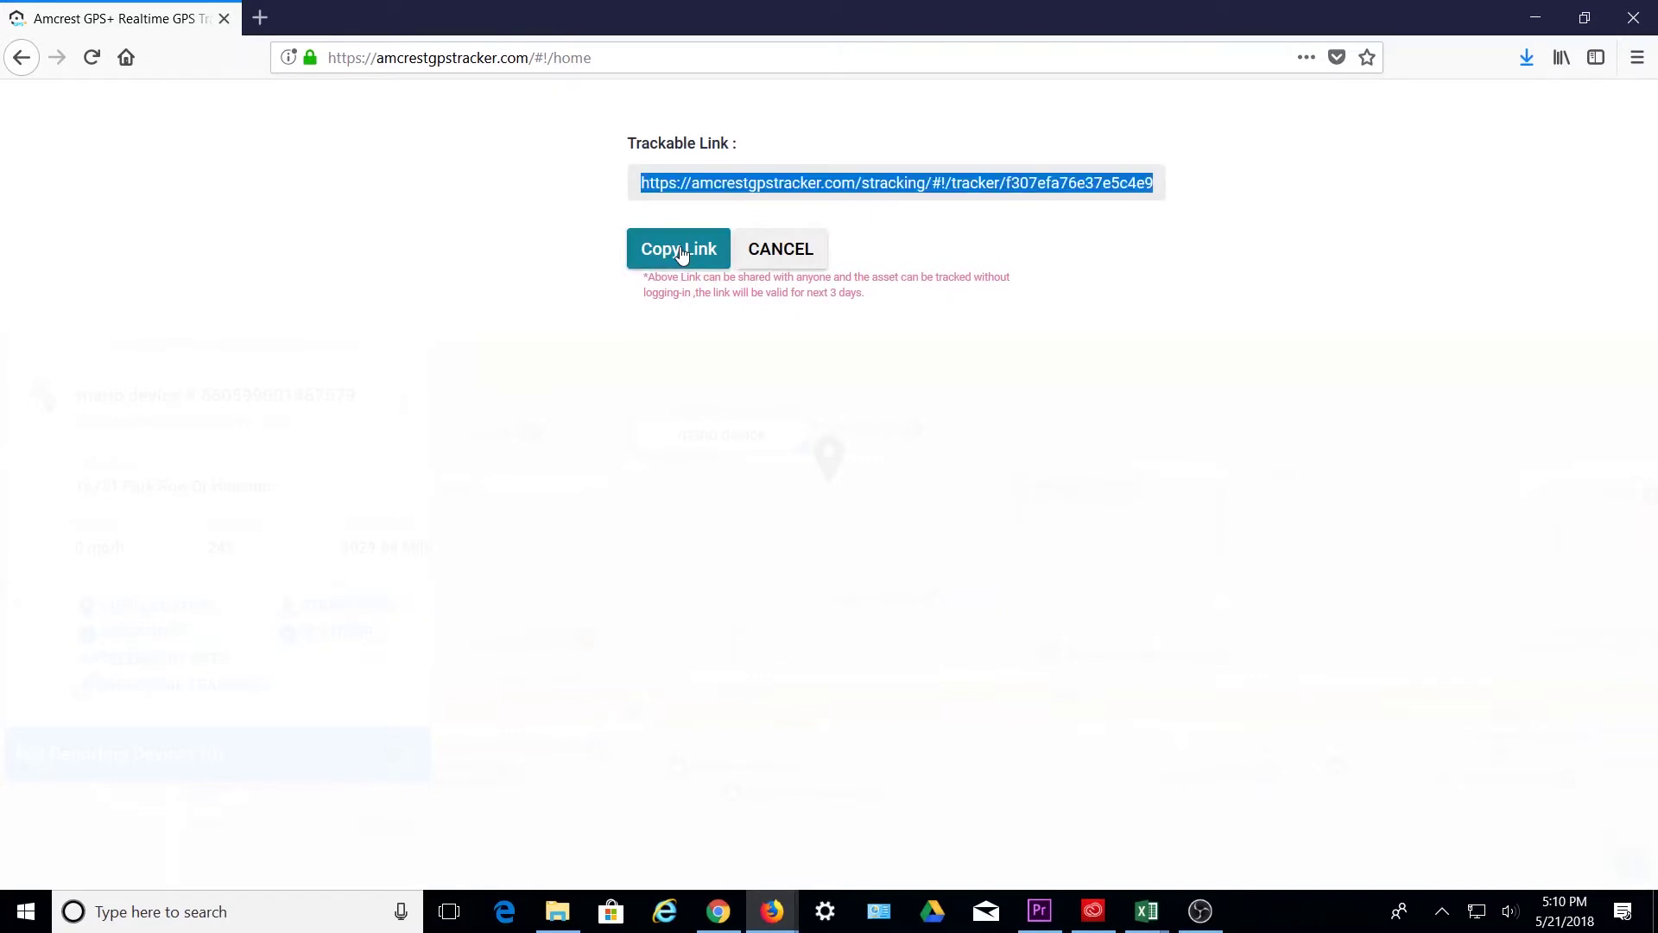
# - Close the trackable link window and, in device settings, keep Notifications switched on
pyautogui.click(790, 248)
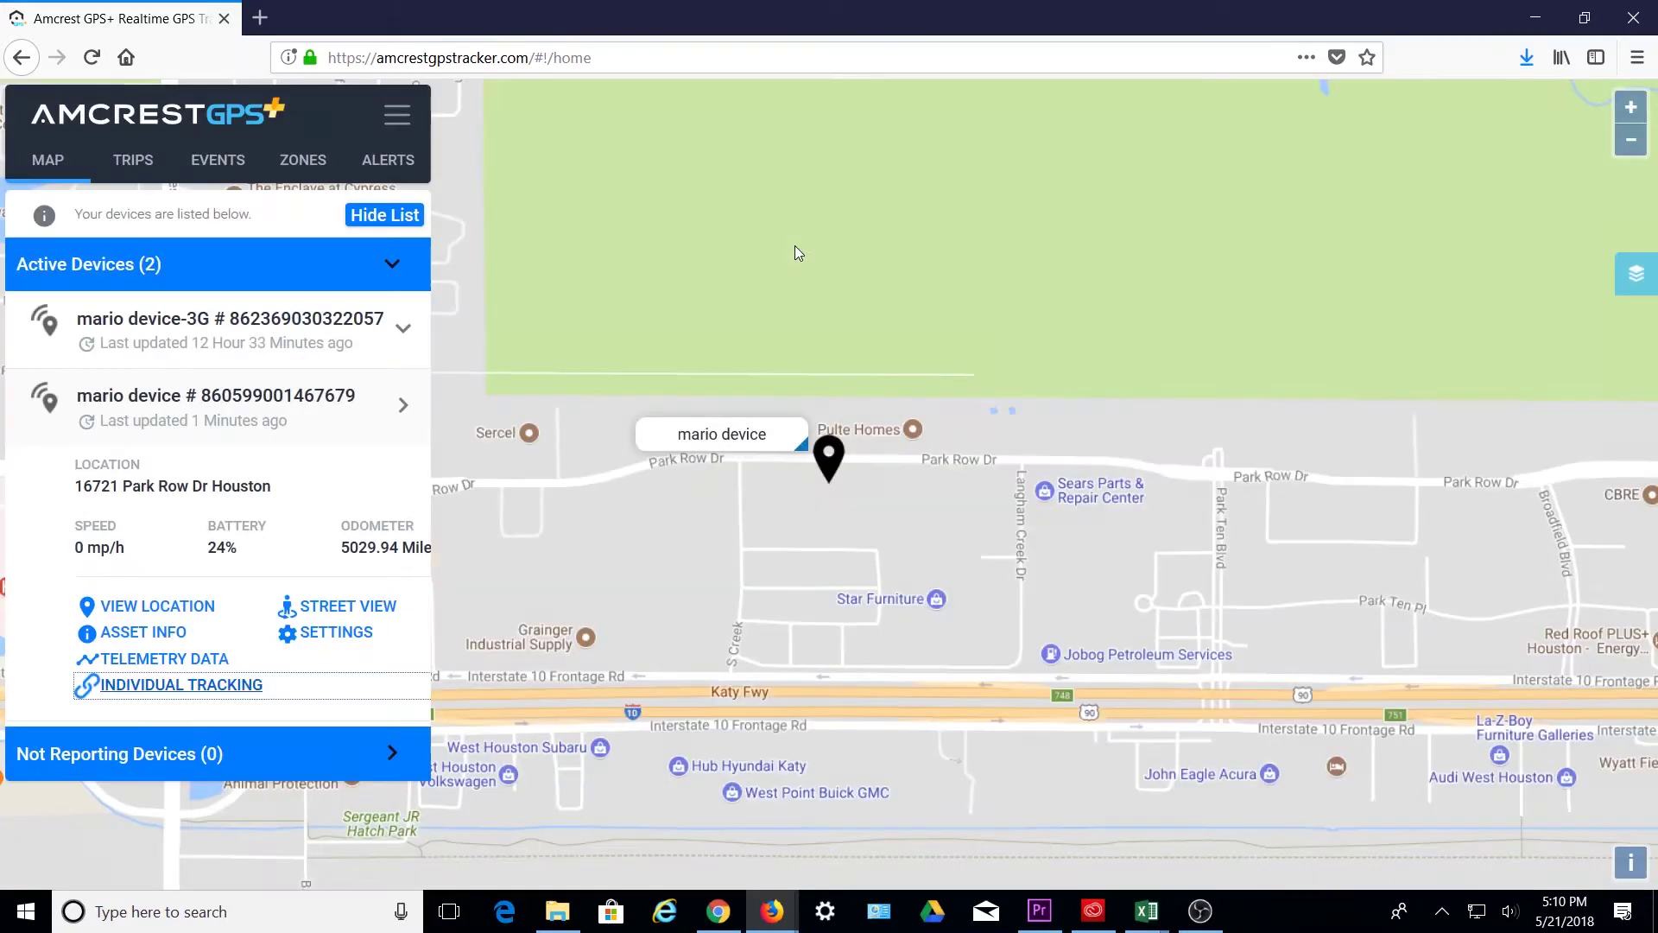
pyautogui.click(337, 634)
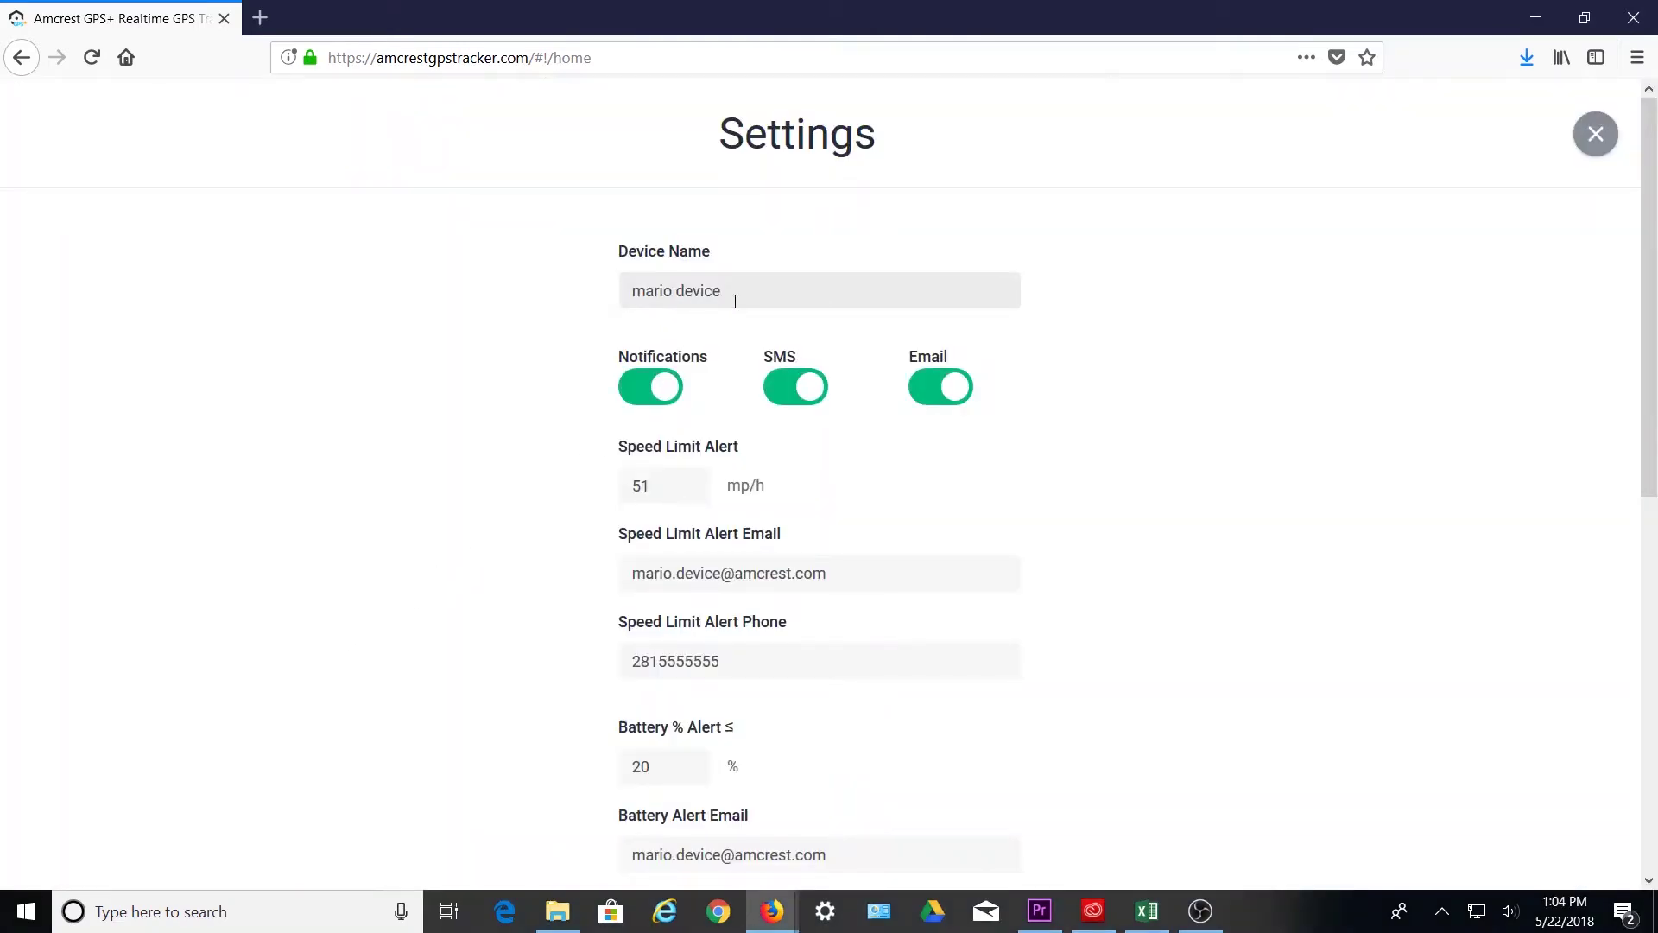
pyautogui.click(662, 400)
pyautogui.click(663, 400)
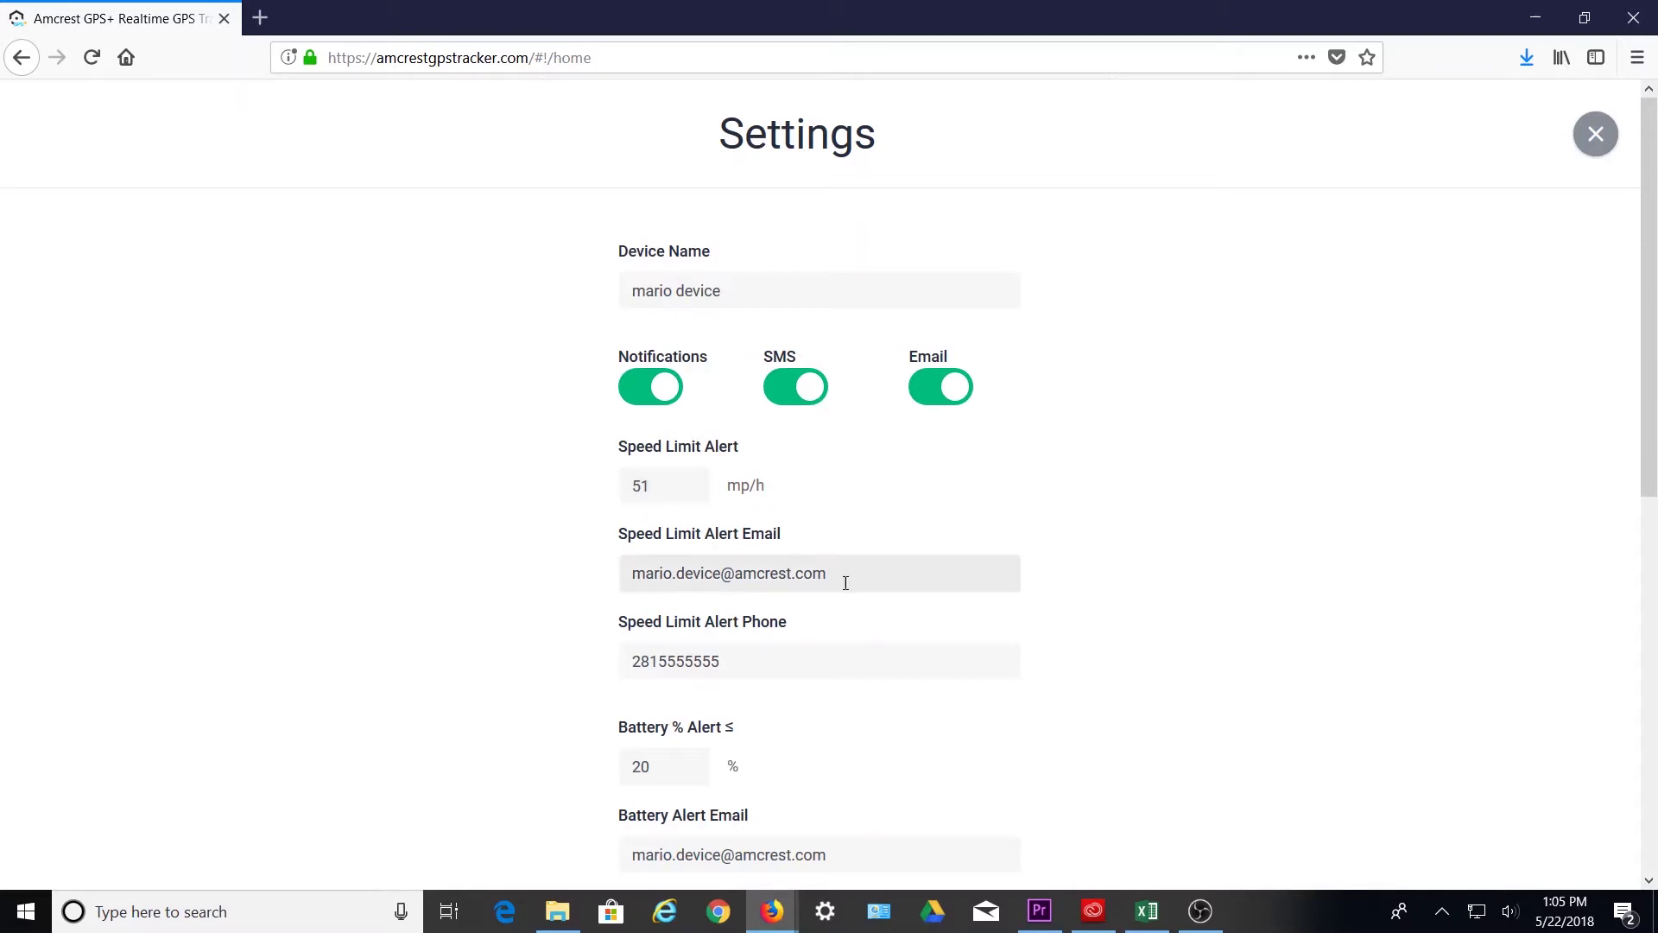
# - Save the alert settings with a 51 mph speed limit and 20% battery alert
pyautogui.scroll(-1, 777, 656)
pyautogui.scroll(-2, 881, 659)
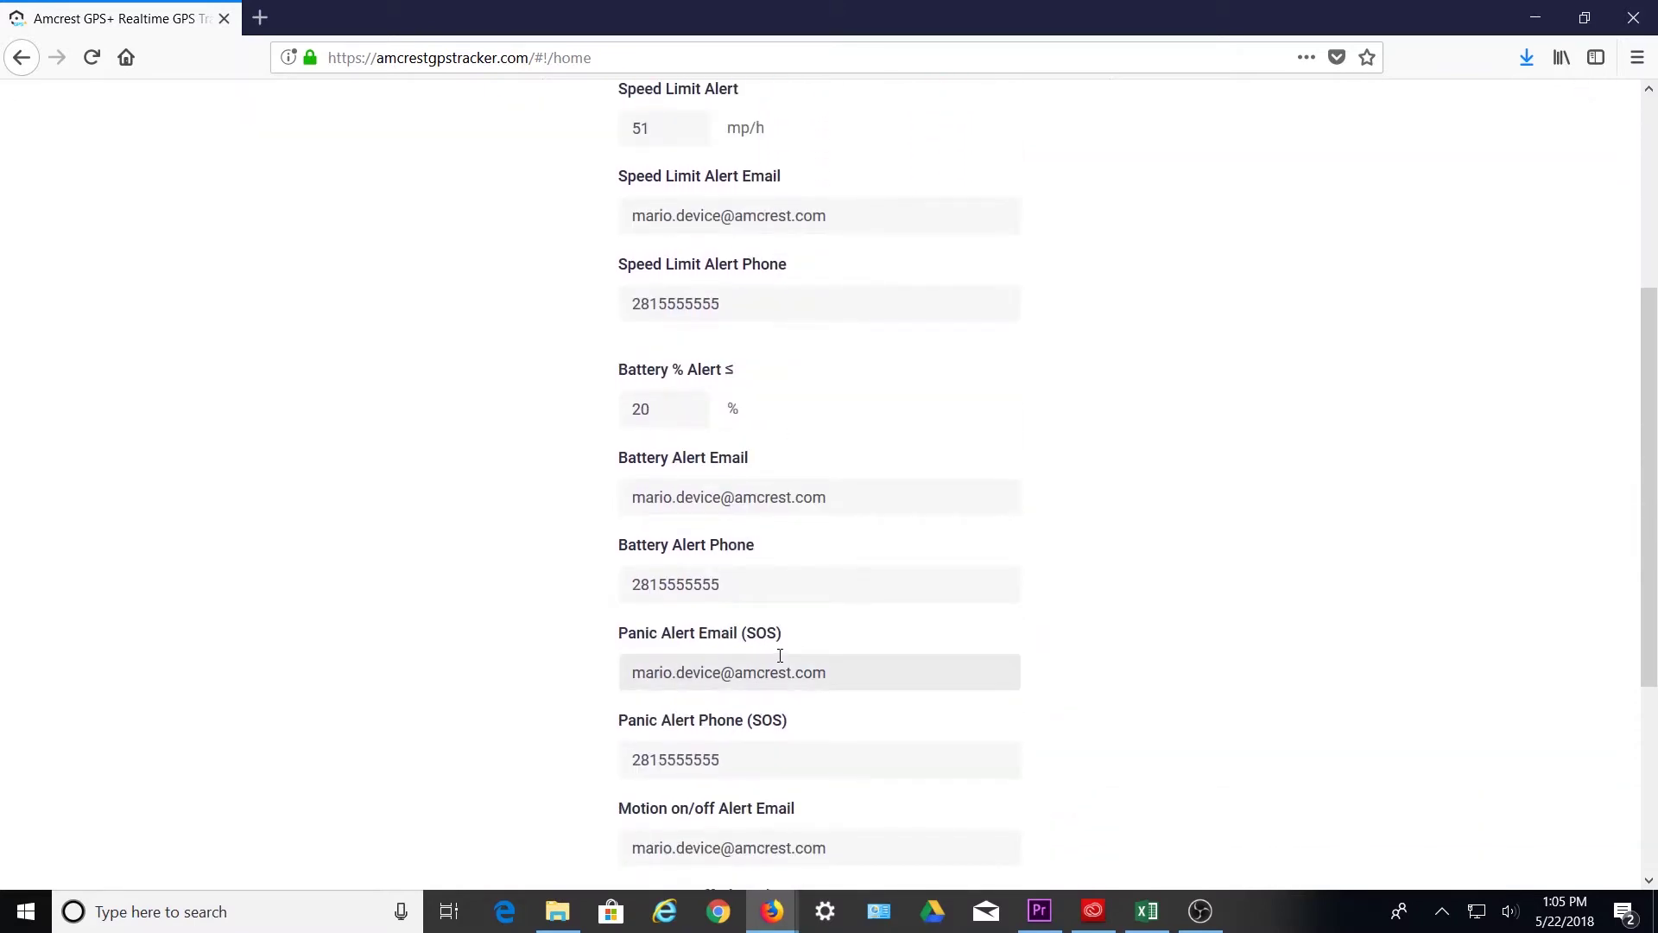
pyautogui.scroll(-1, 764, 748)
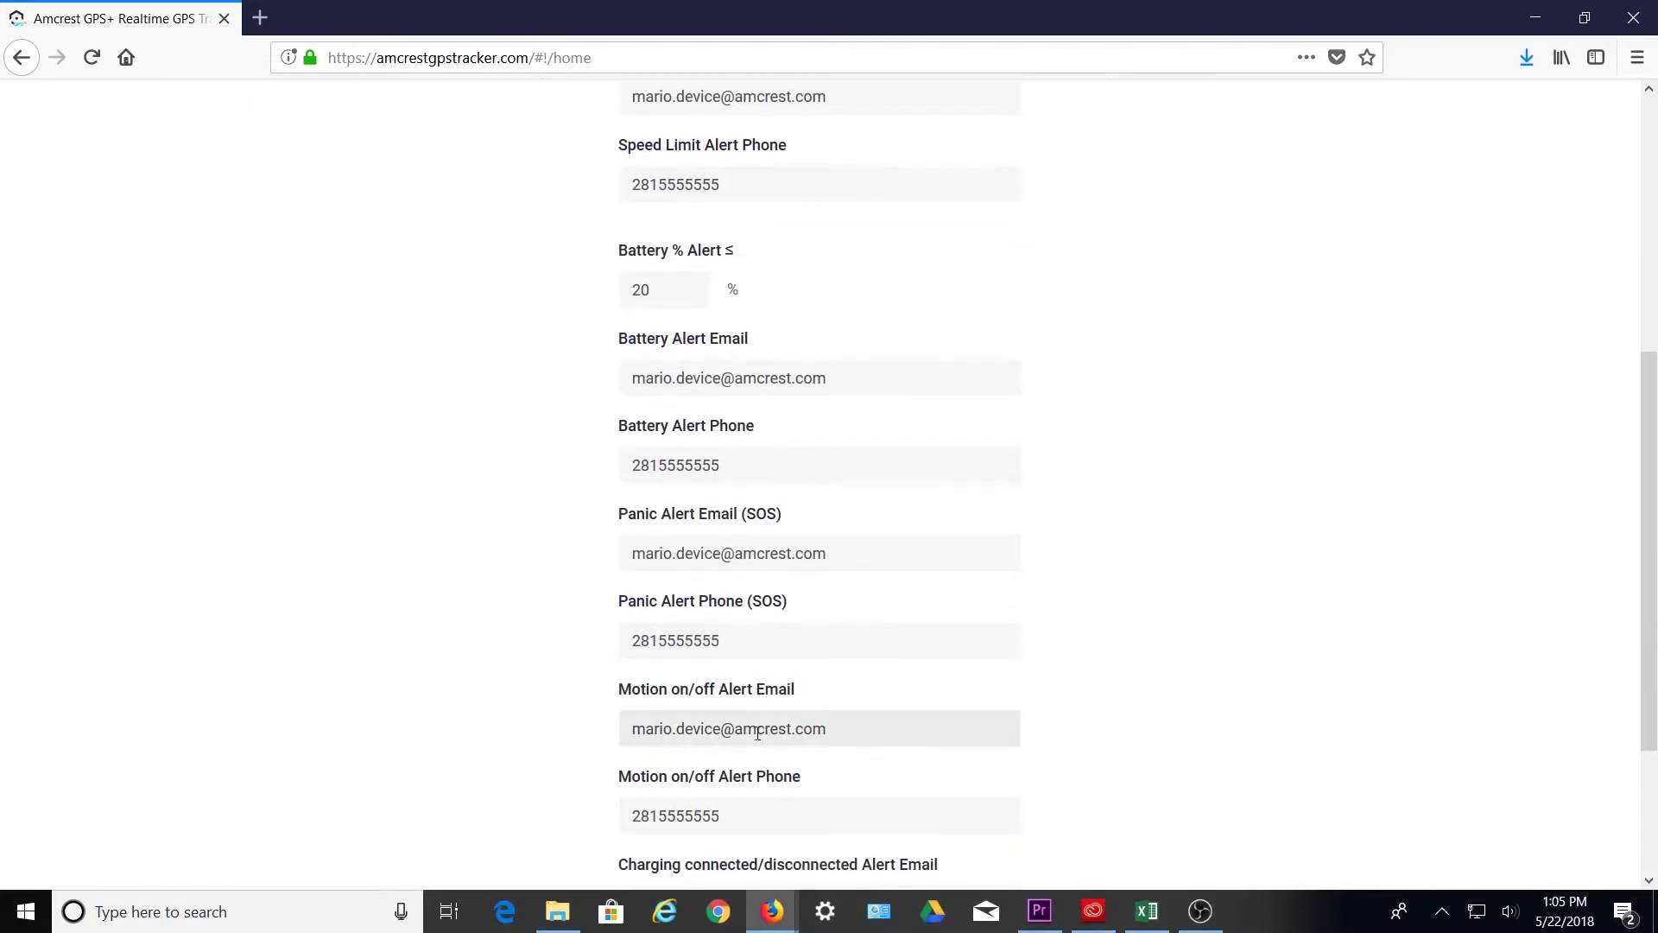
pyautogui.scroll(-2, 796, 782)
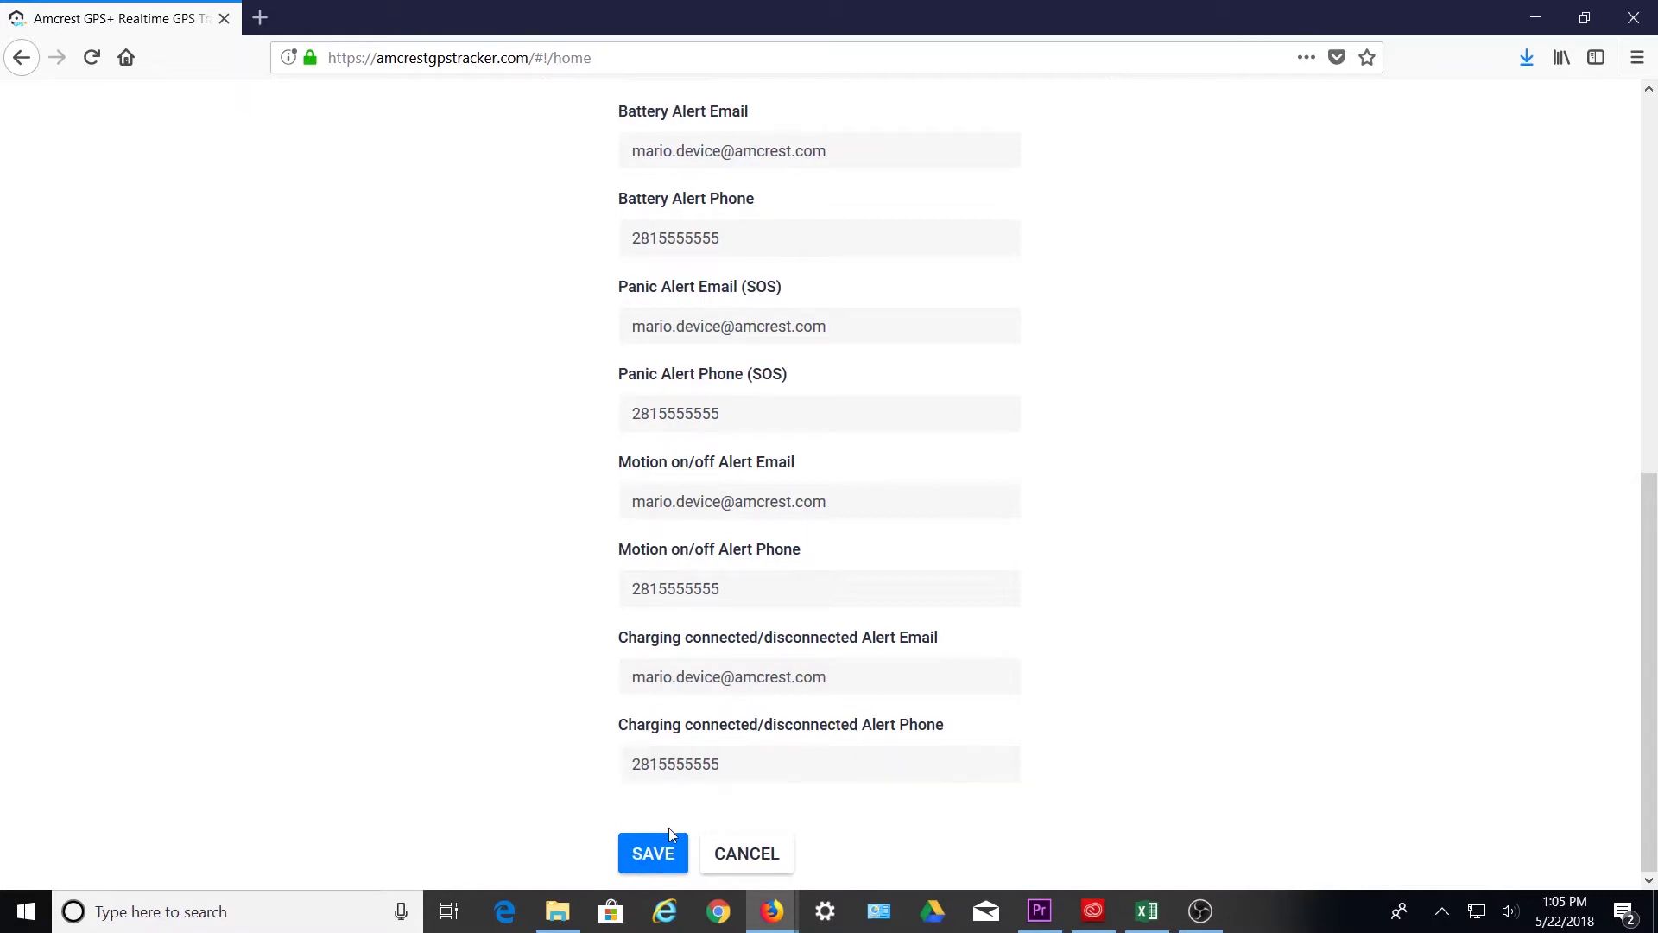
pyautogui.click(658, 853)
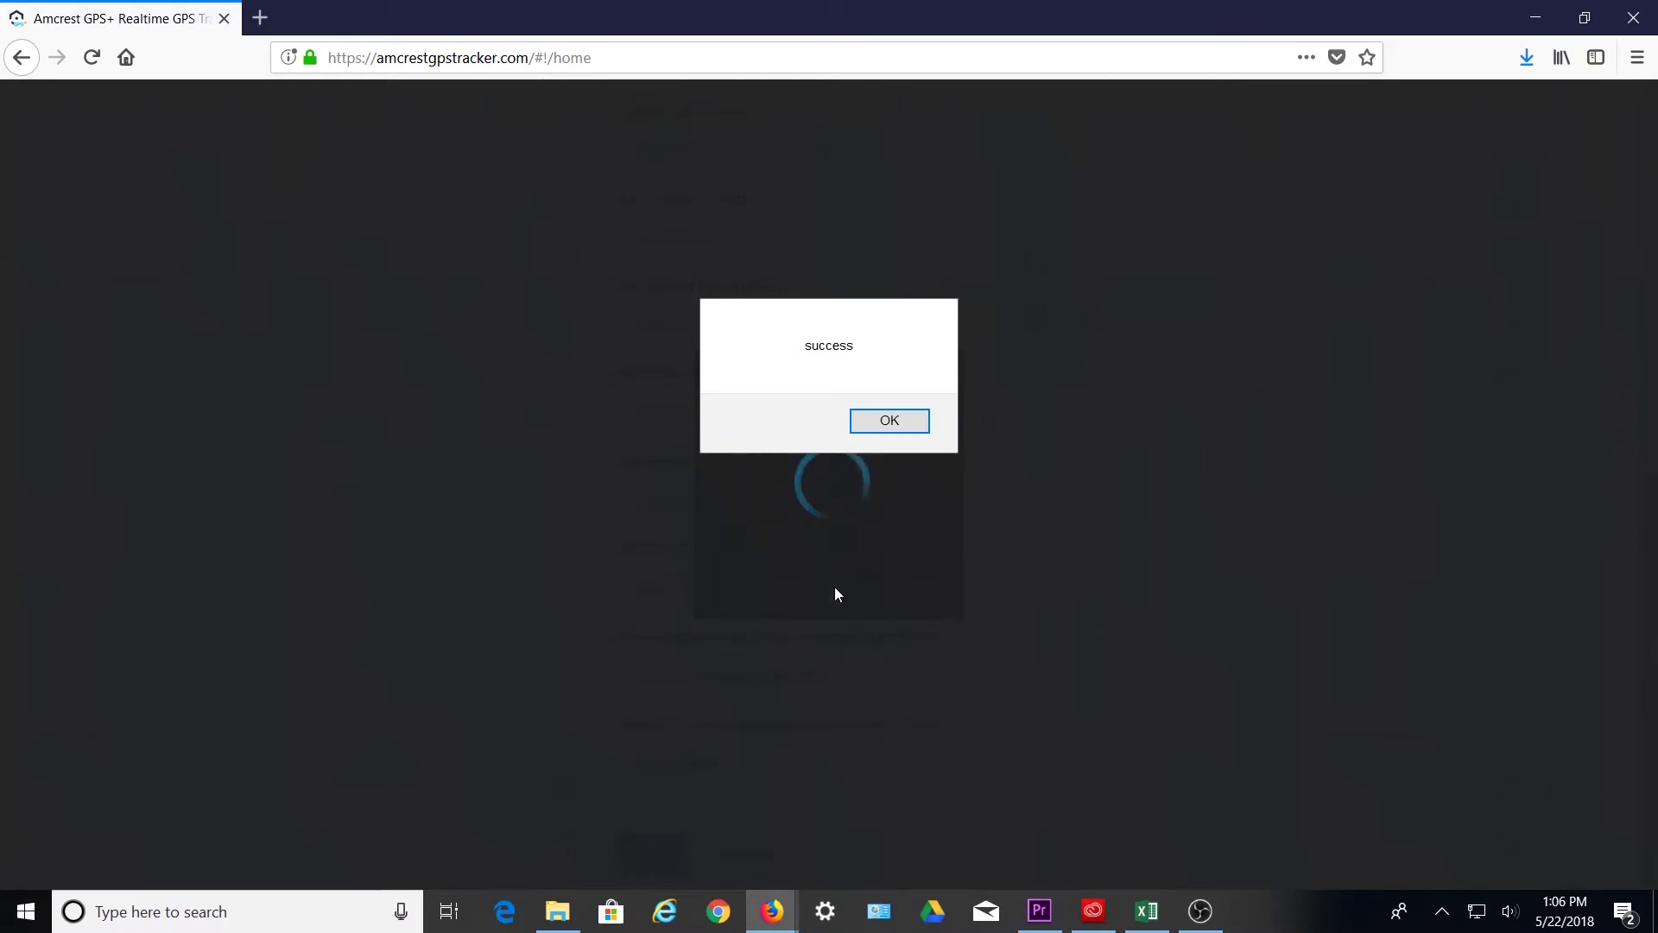
pyautogui.click(902, 421)
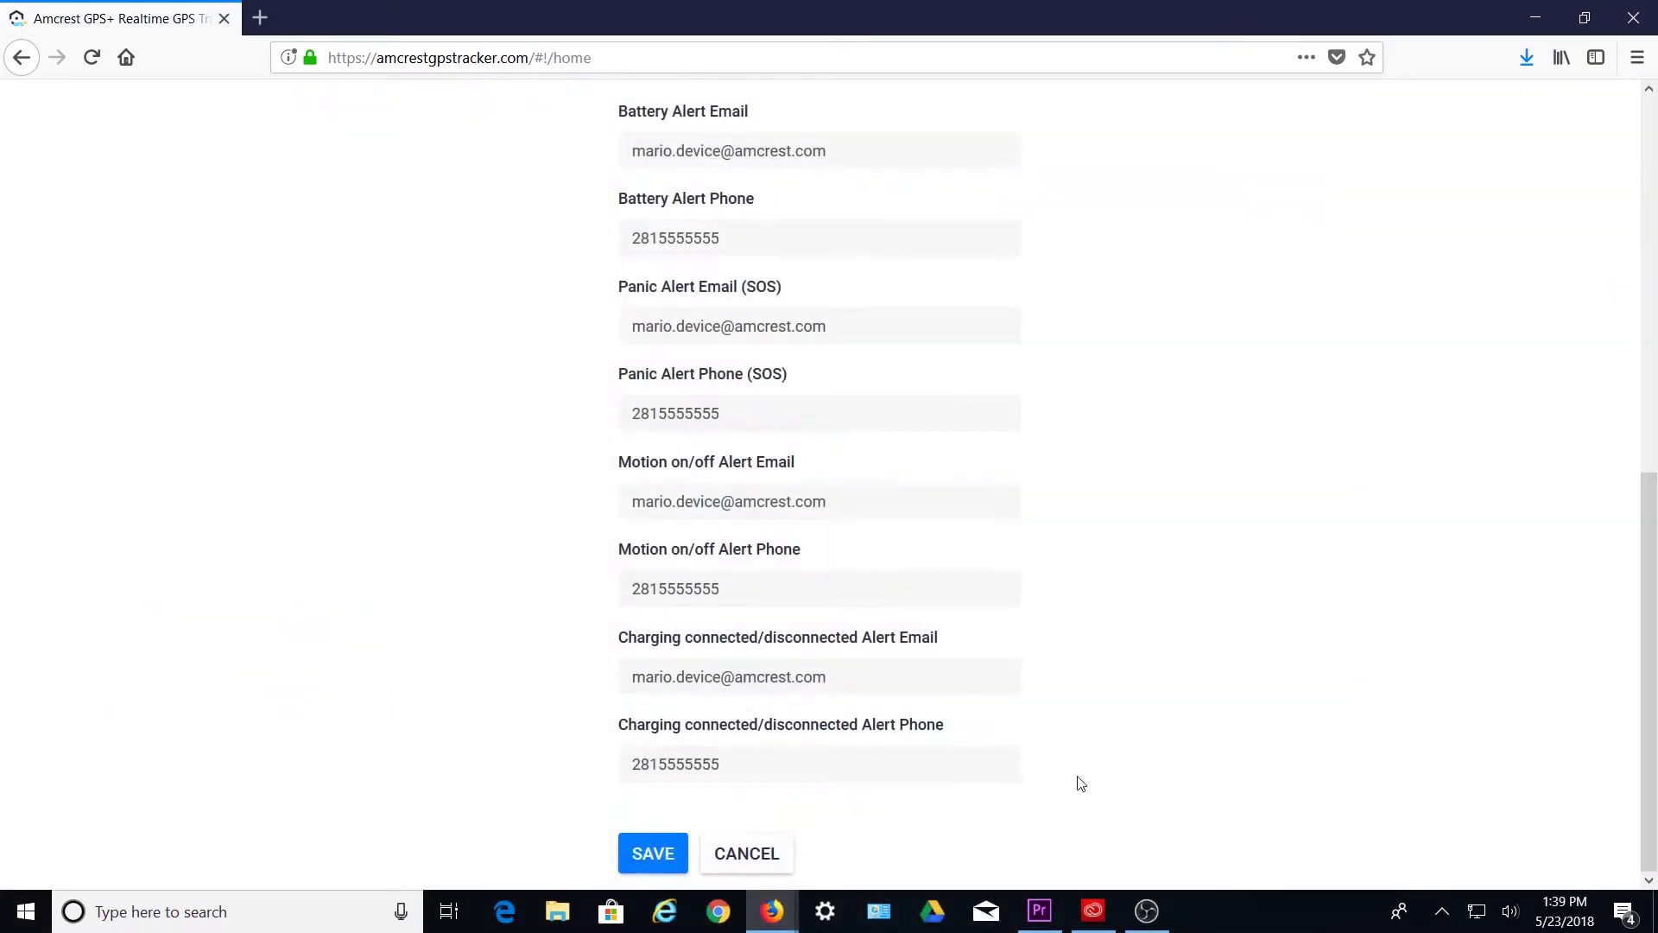
pyautogui.scroll(8, 1345, 560)
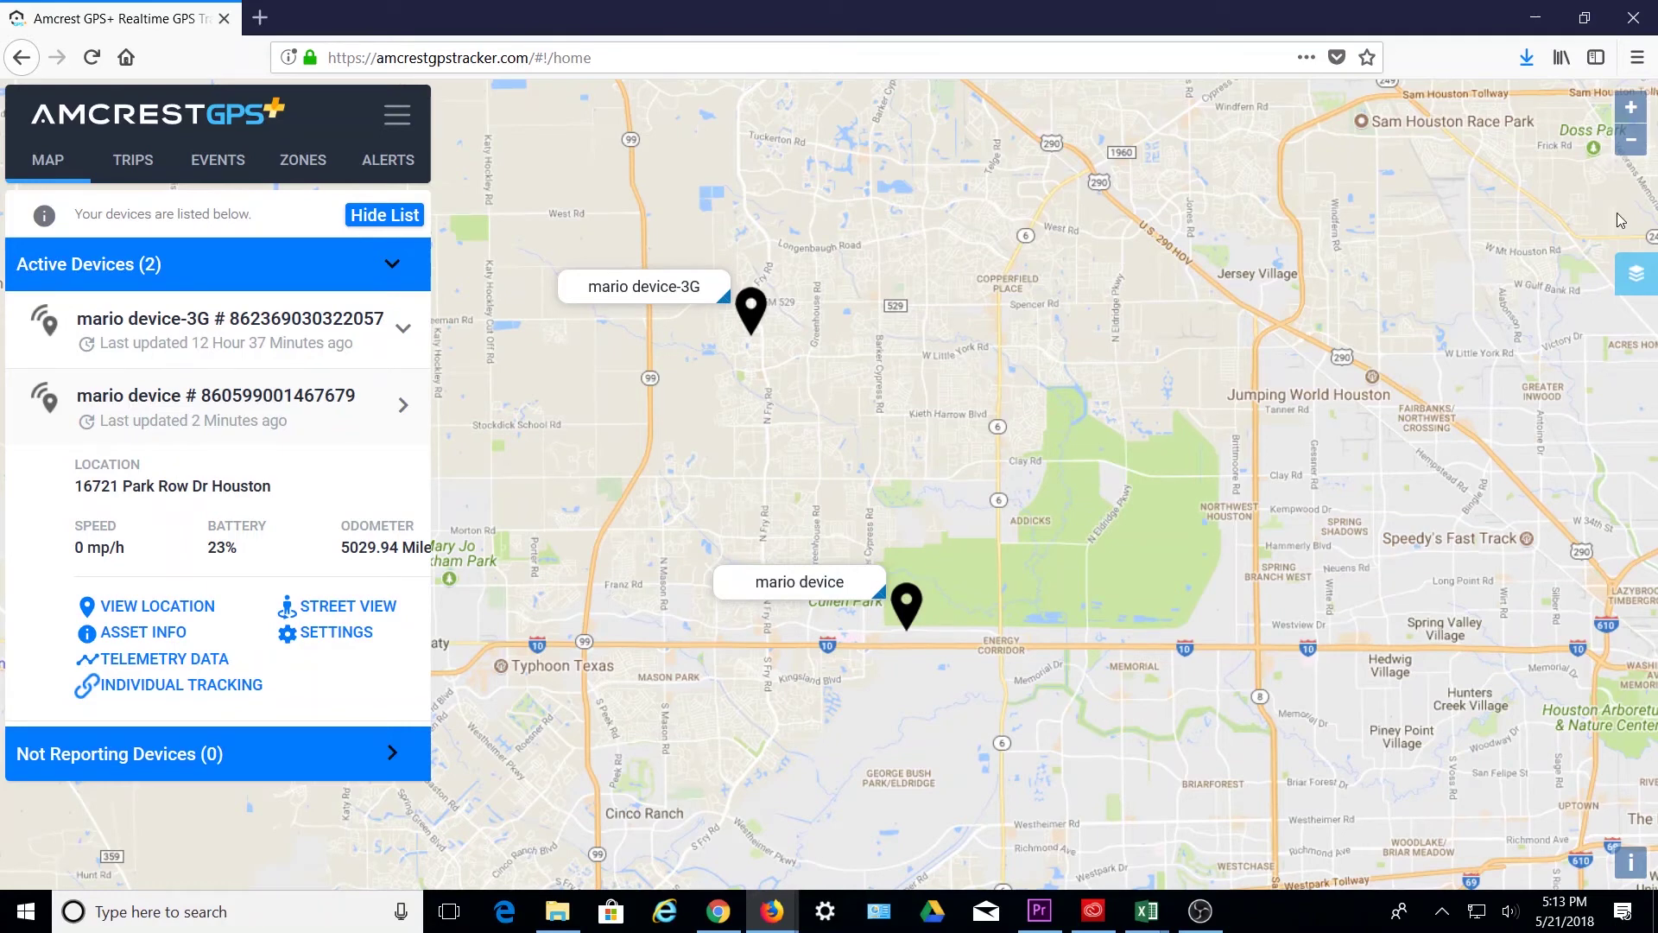
# - Zoom in and out, then switch the map to Roads Only, Terrain, and labelled Terrain
pyautogui.click(1631, 109)
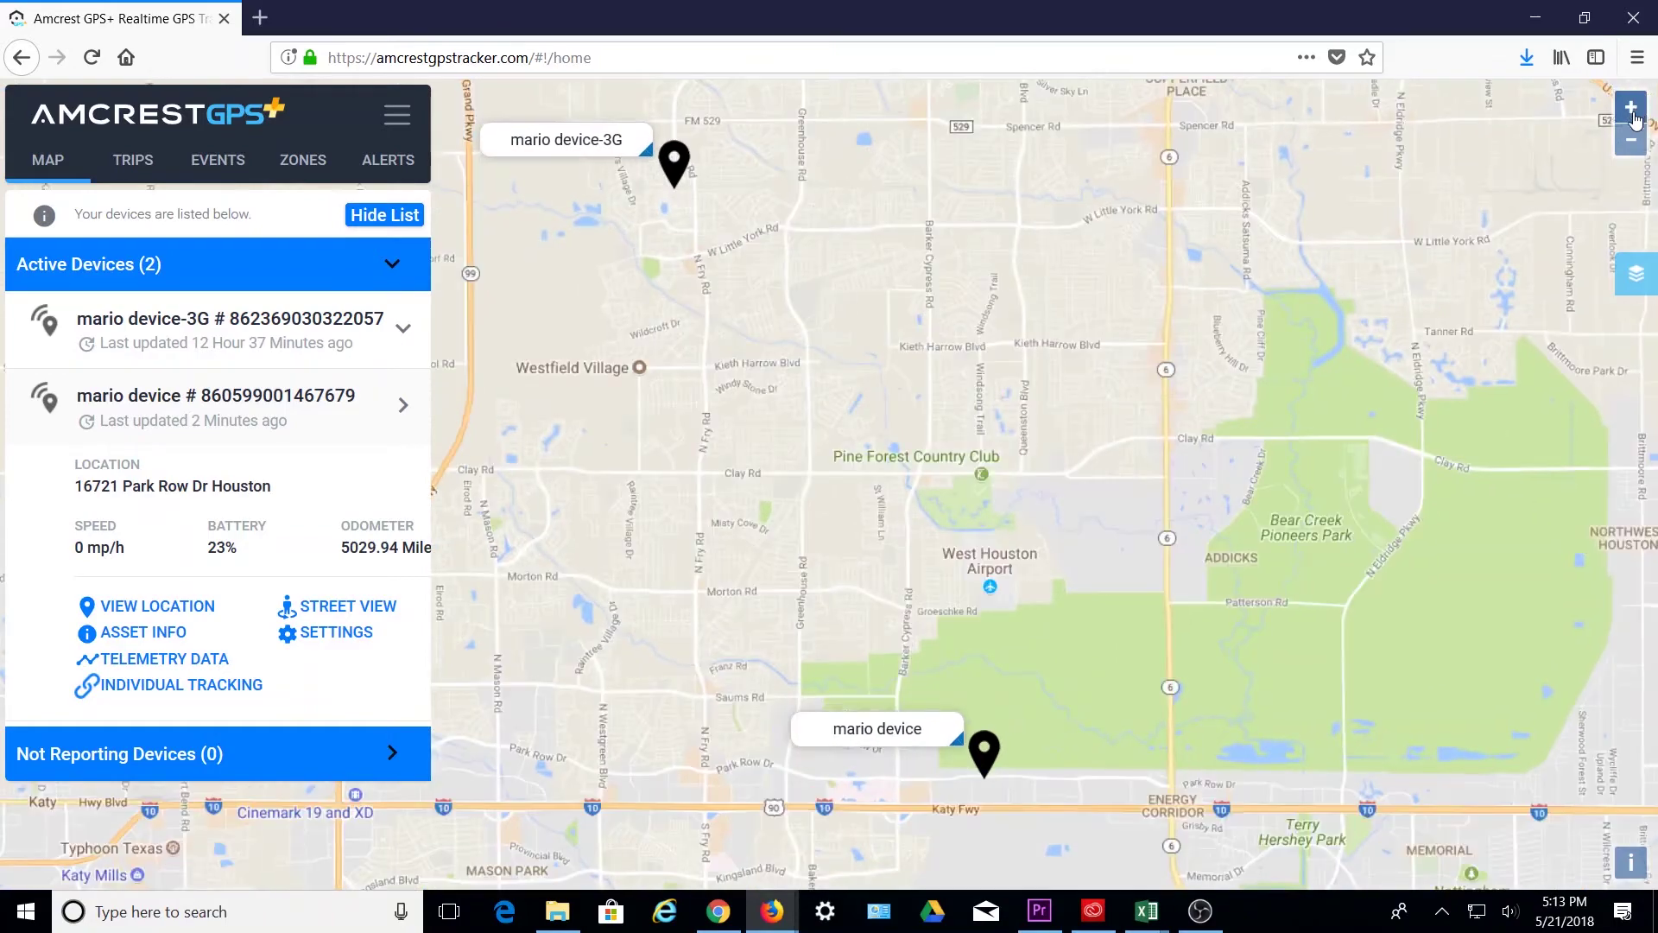
pyautogui.click(1631, 141)
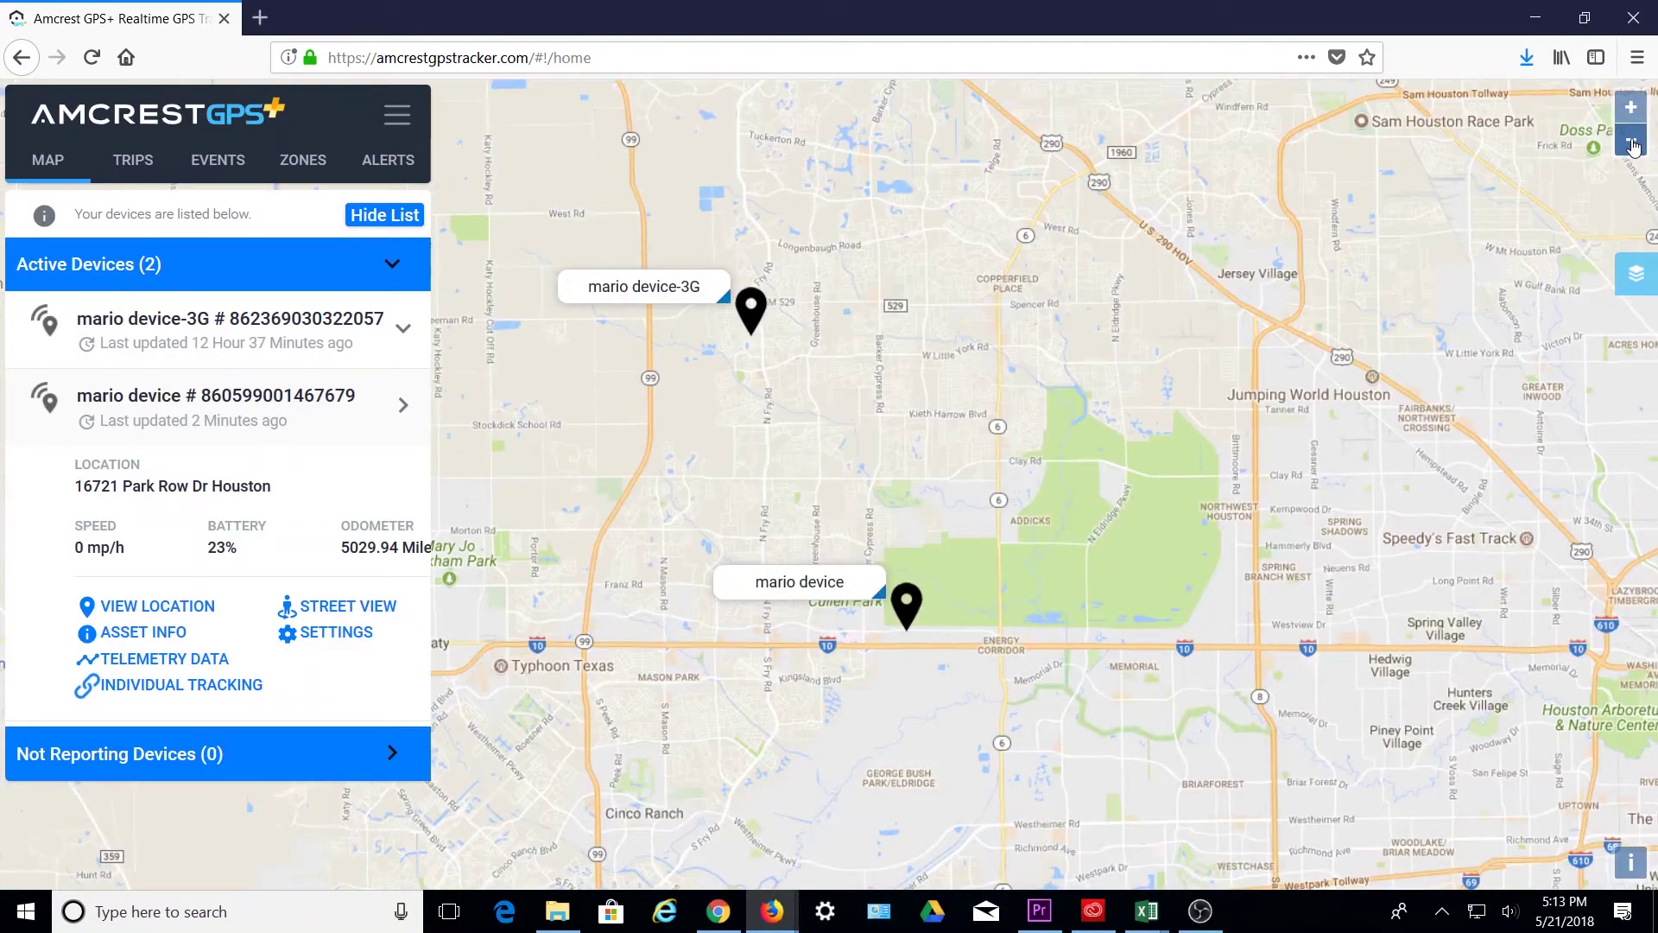
pyautogui.click(1639, 278)
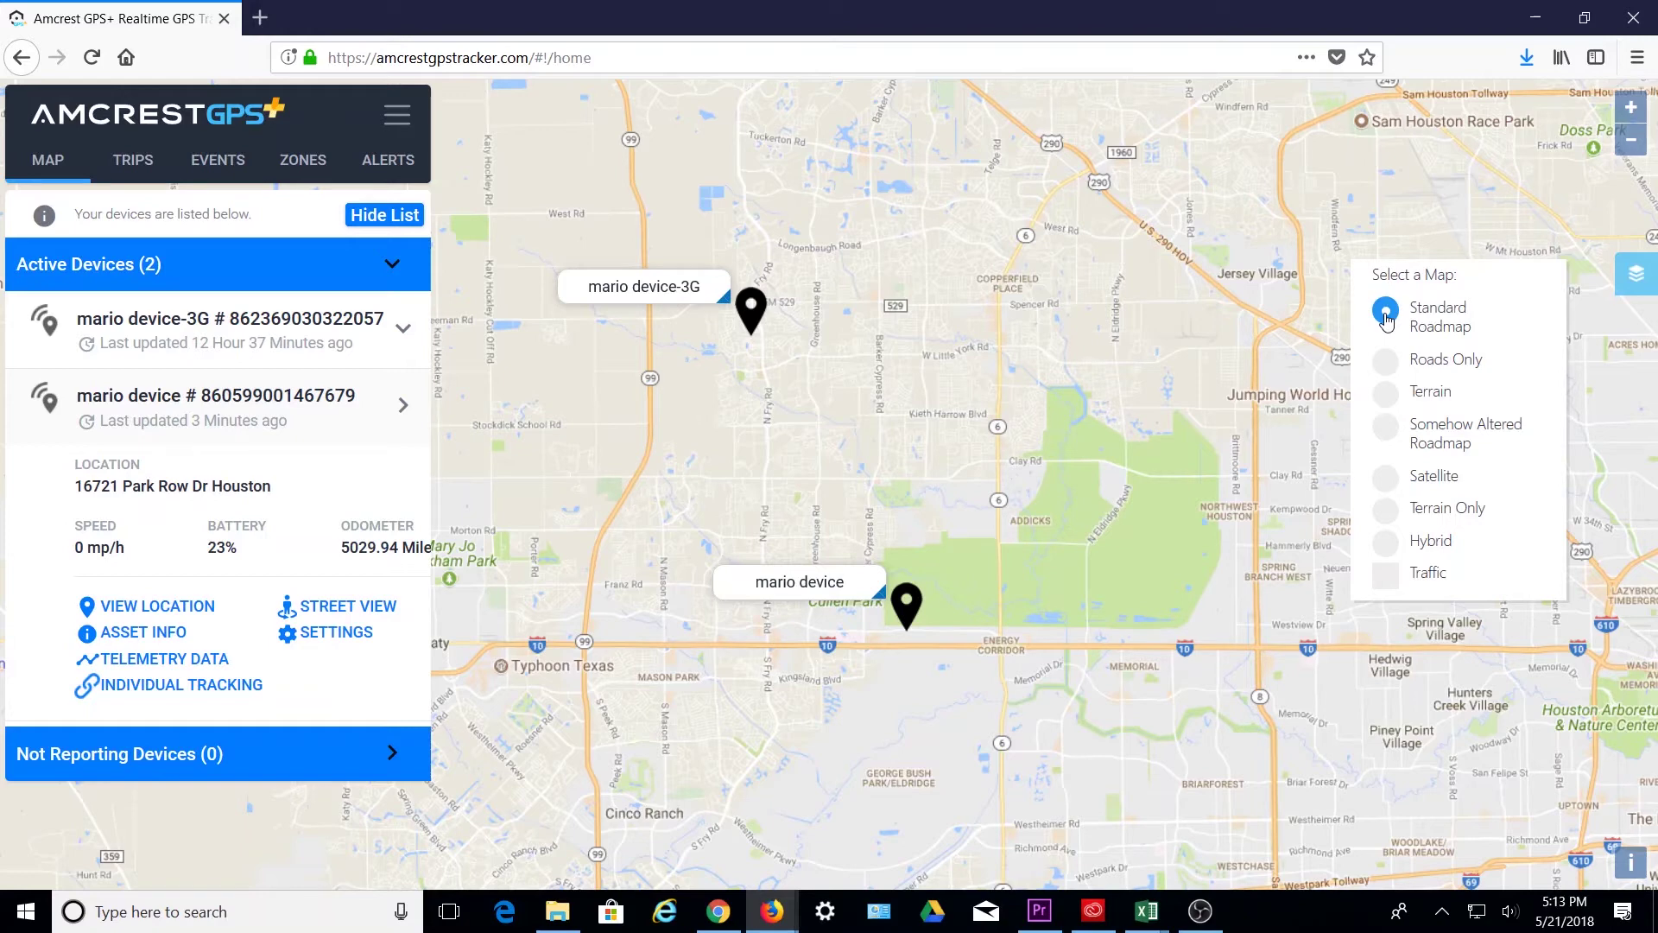
pyautogui.click(1385, 359)
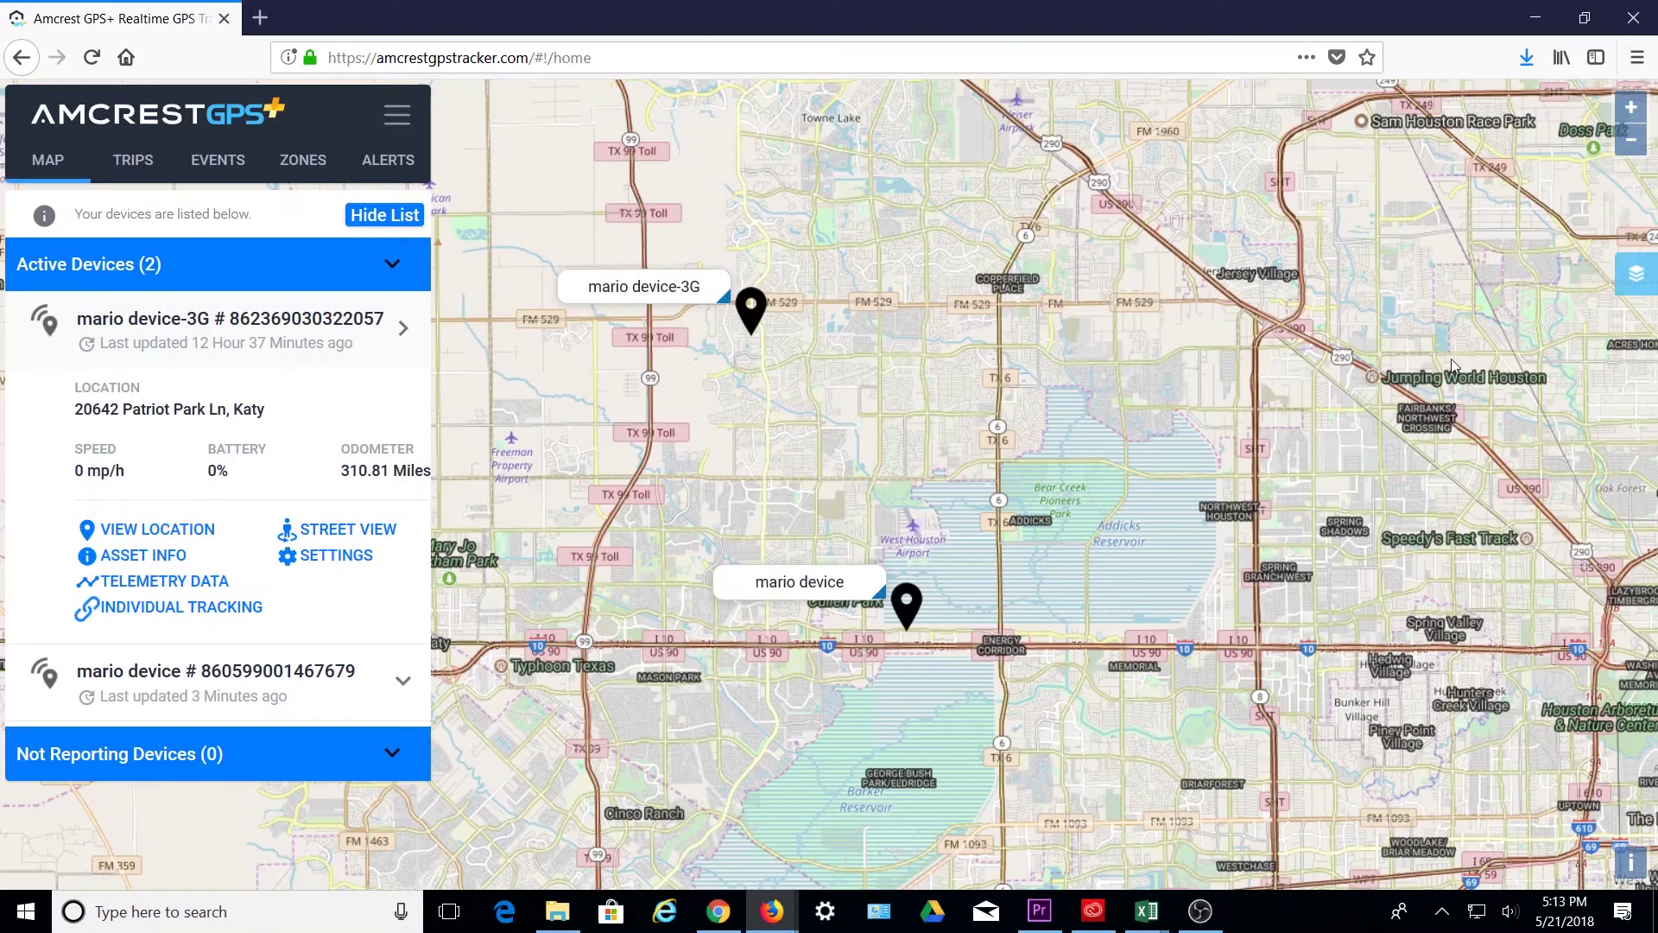
pyautogui.click(1636, 274)
pyautogui.click(1385, 394)
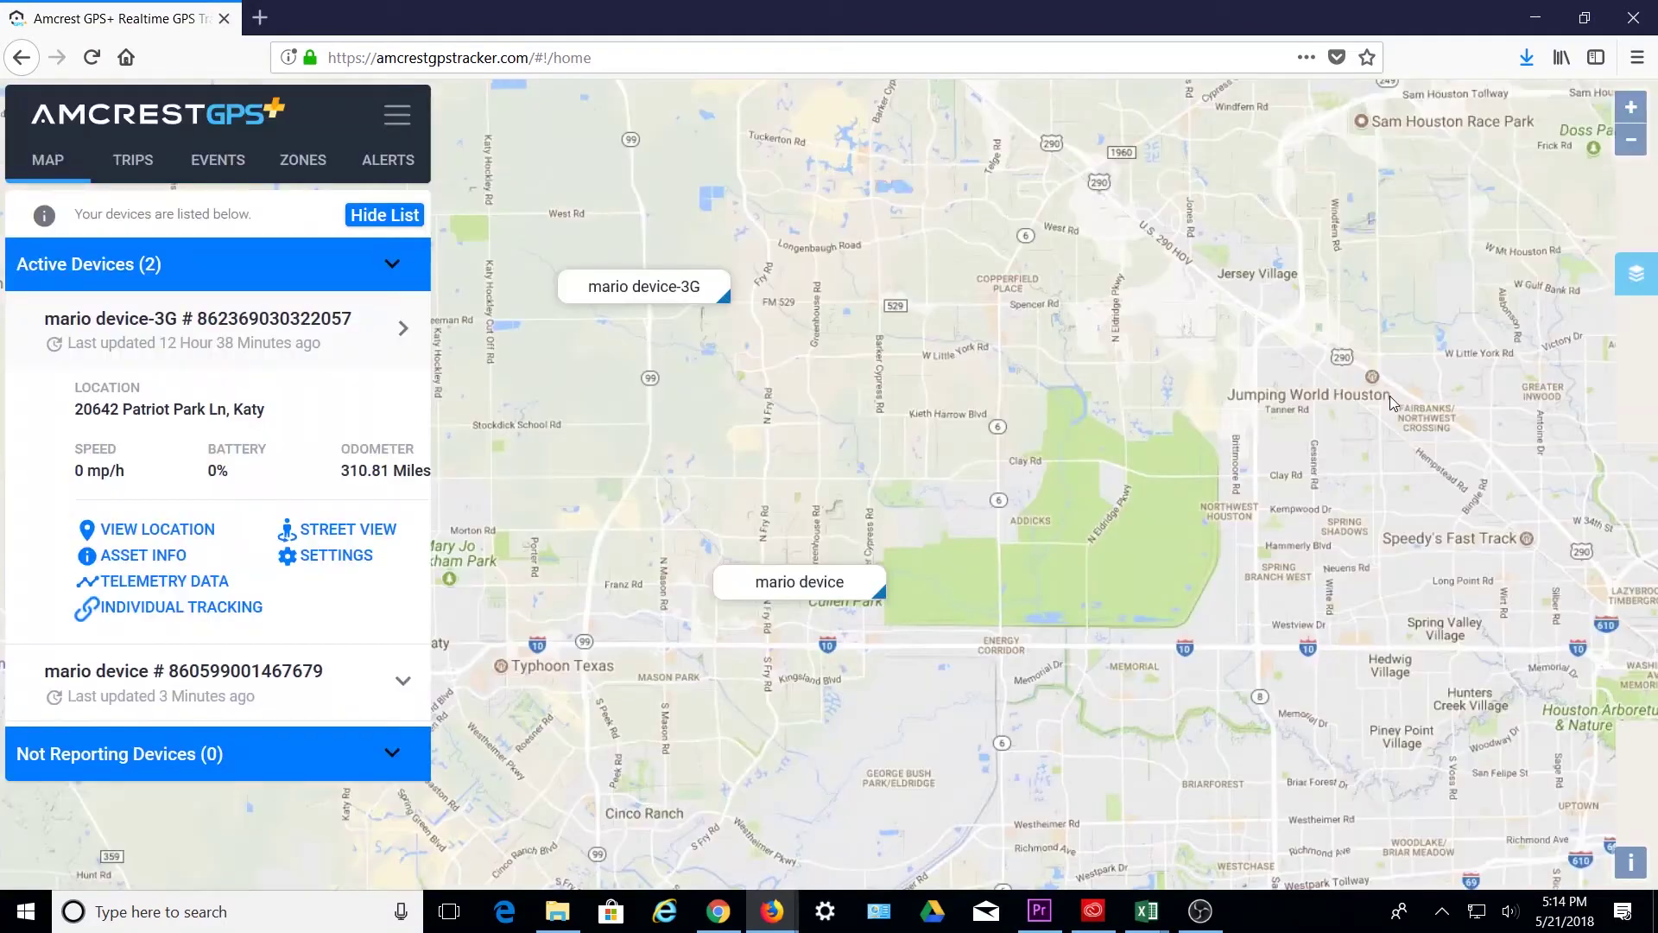
pyautogui.click(1636, 274)
pyautogui.click(1384, 422)
# - Switch the map to Satellite, Terrain Only, and Hybrid, then turn on the Traffic overlay
pyautogui.click(1635, 273)
pyautogui.click(1385, 475)
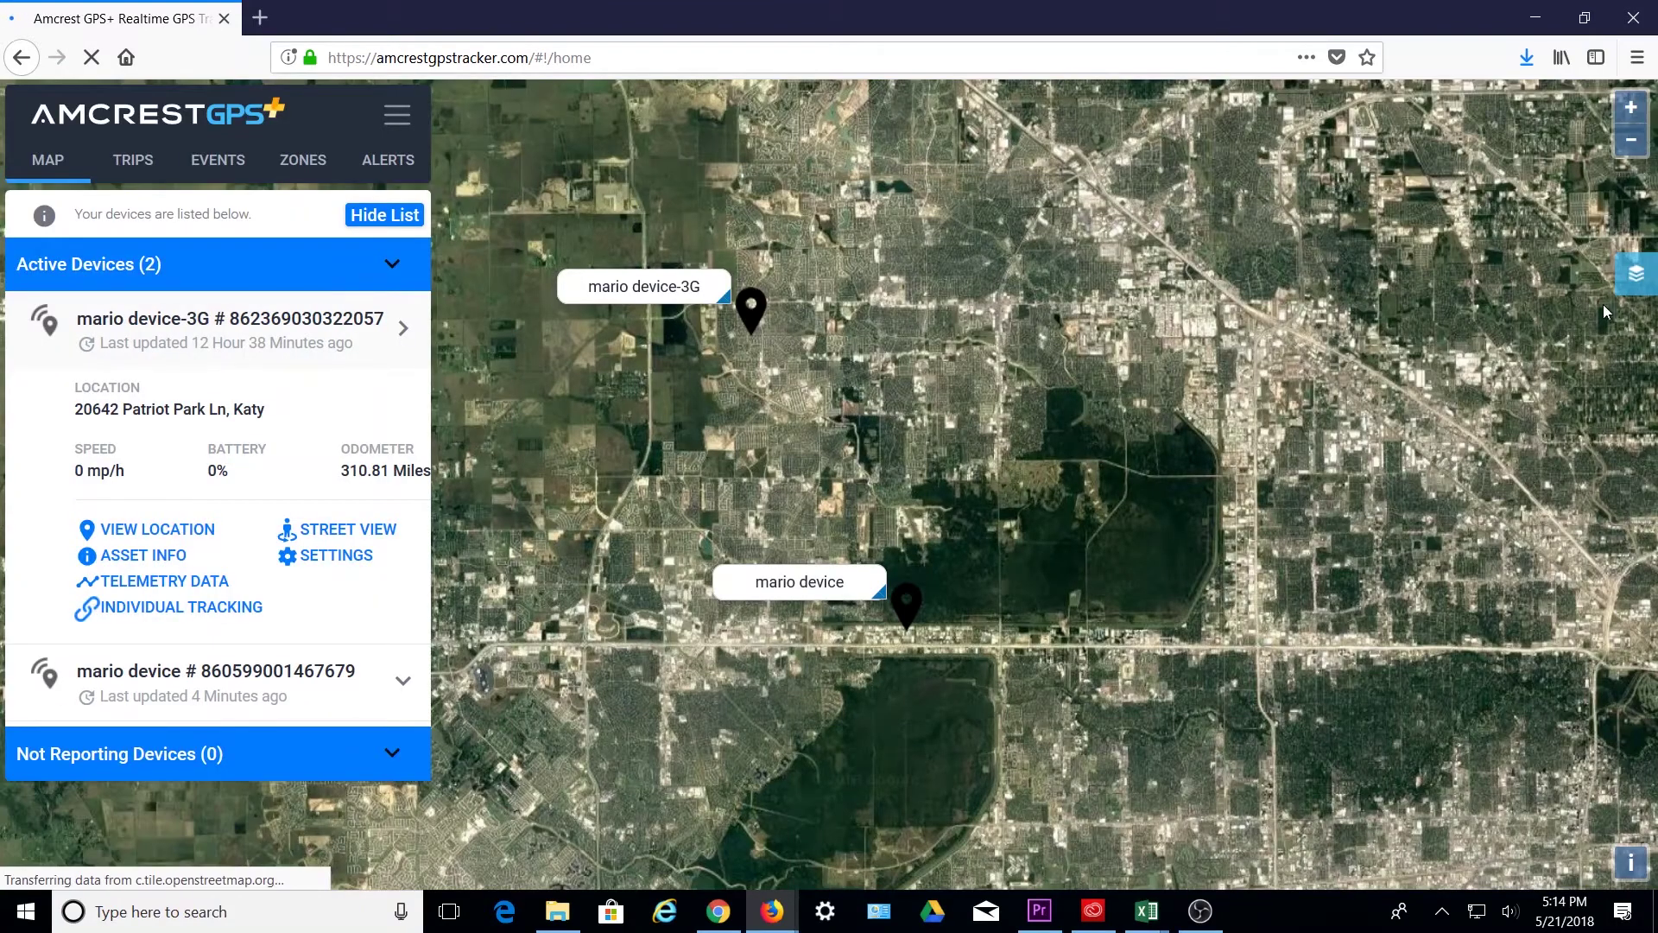
pyautogui.click(1636, 274)
pyautogui.click(1385, 509)
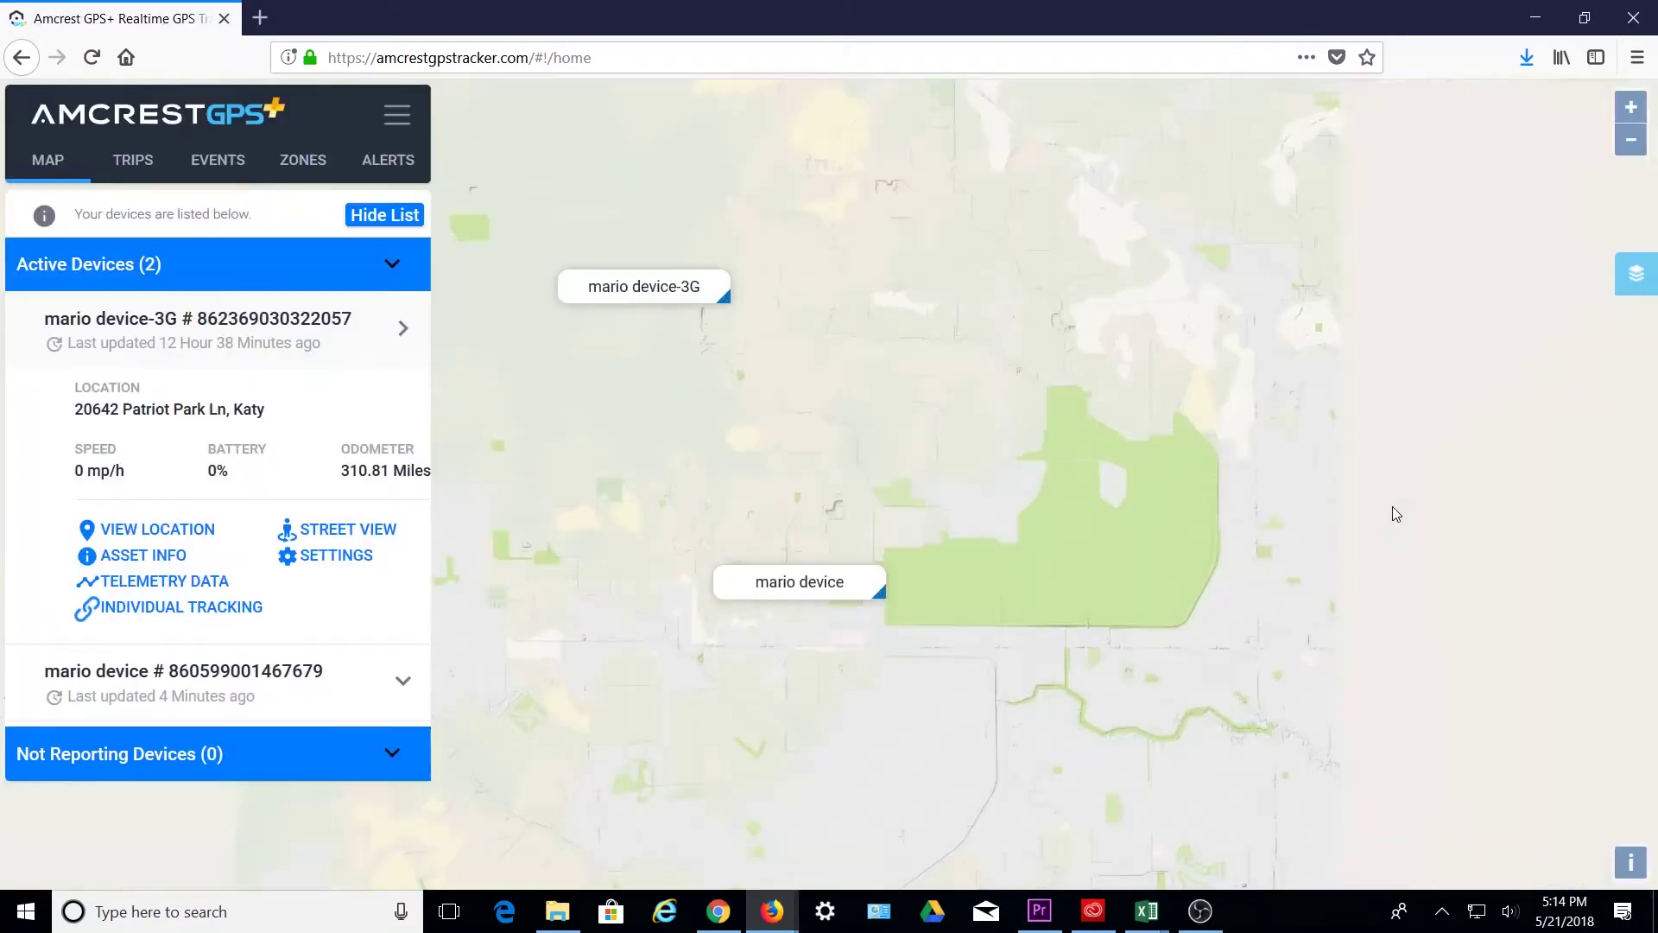
pyautogui.click(1636, 274)
pyautogui.click(1384, 543)
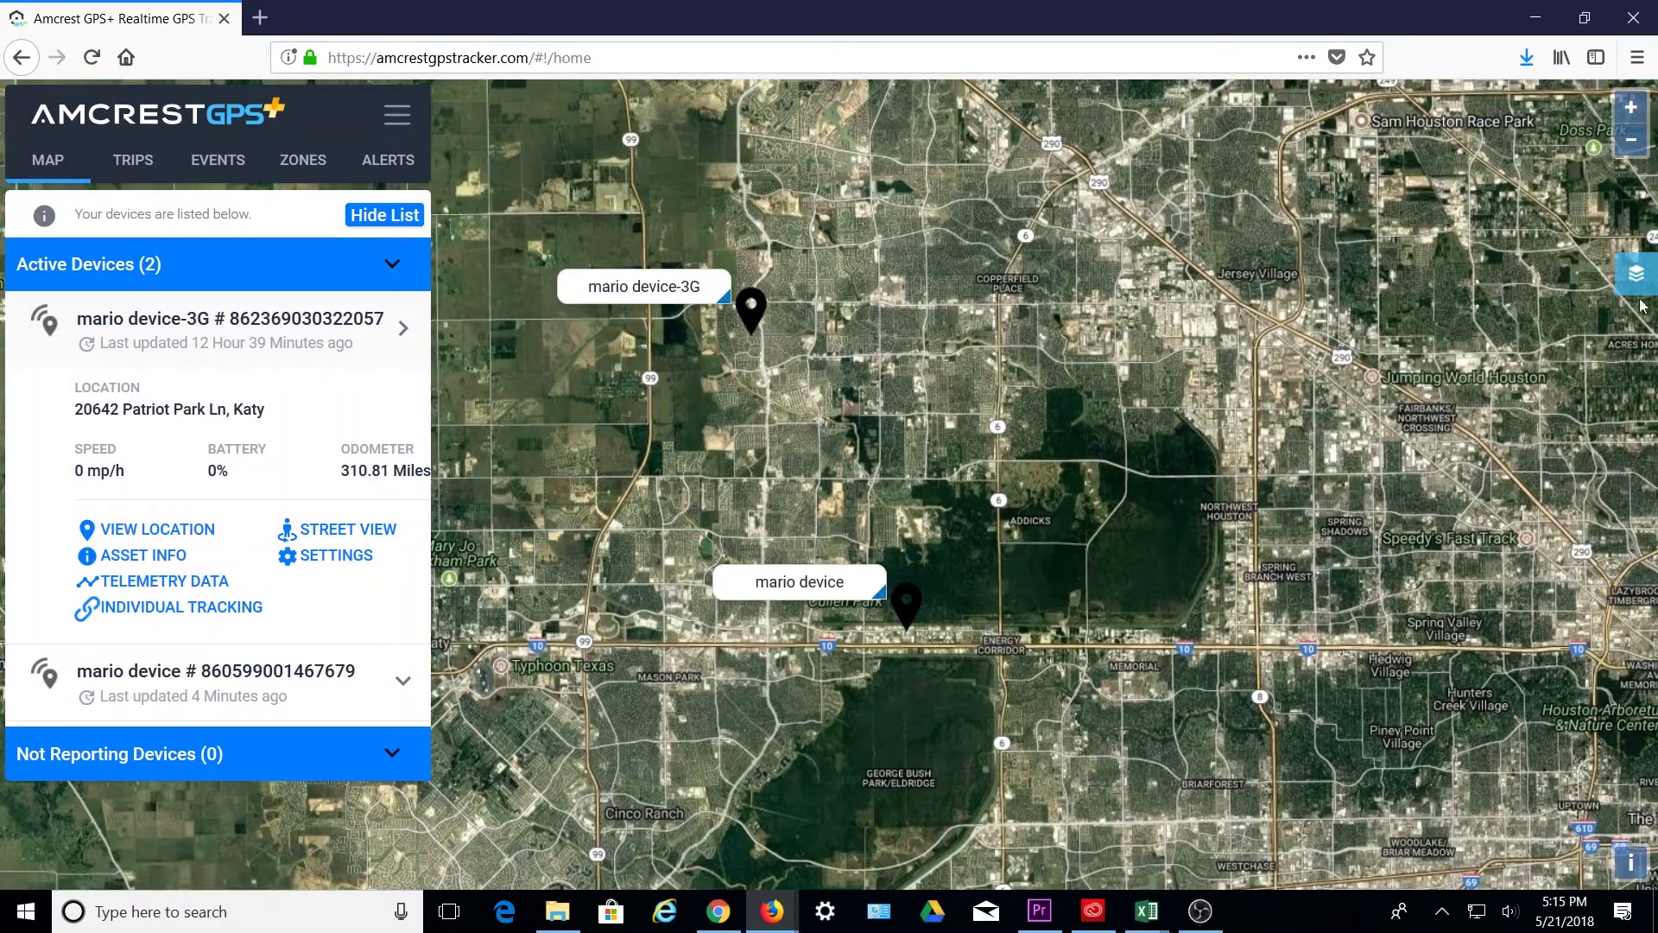
pyautogui.click(1636, 273)
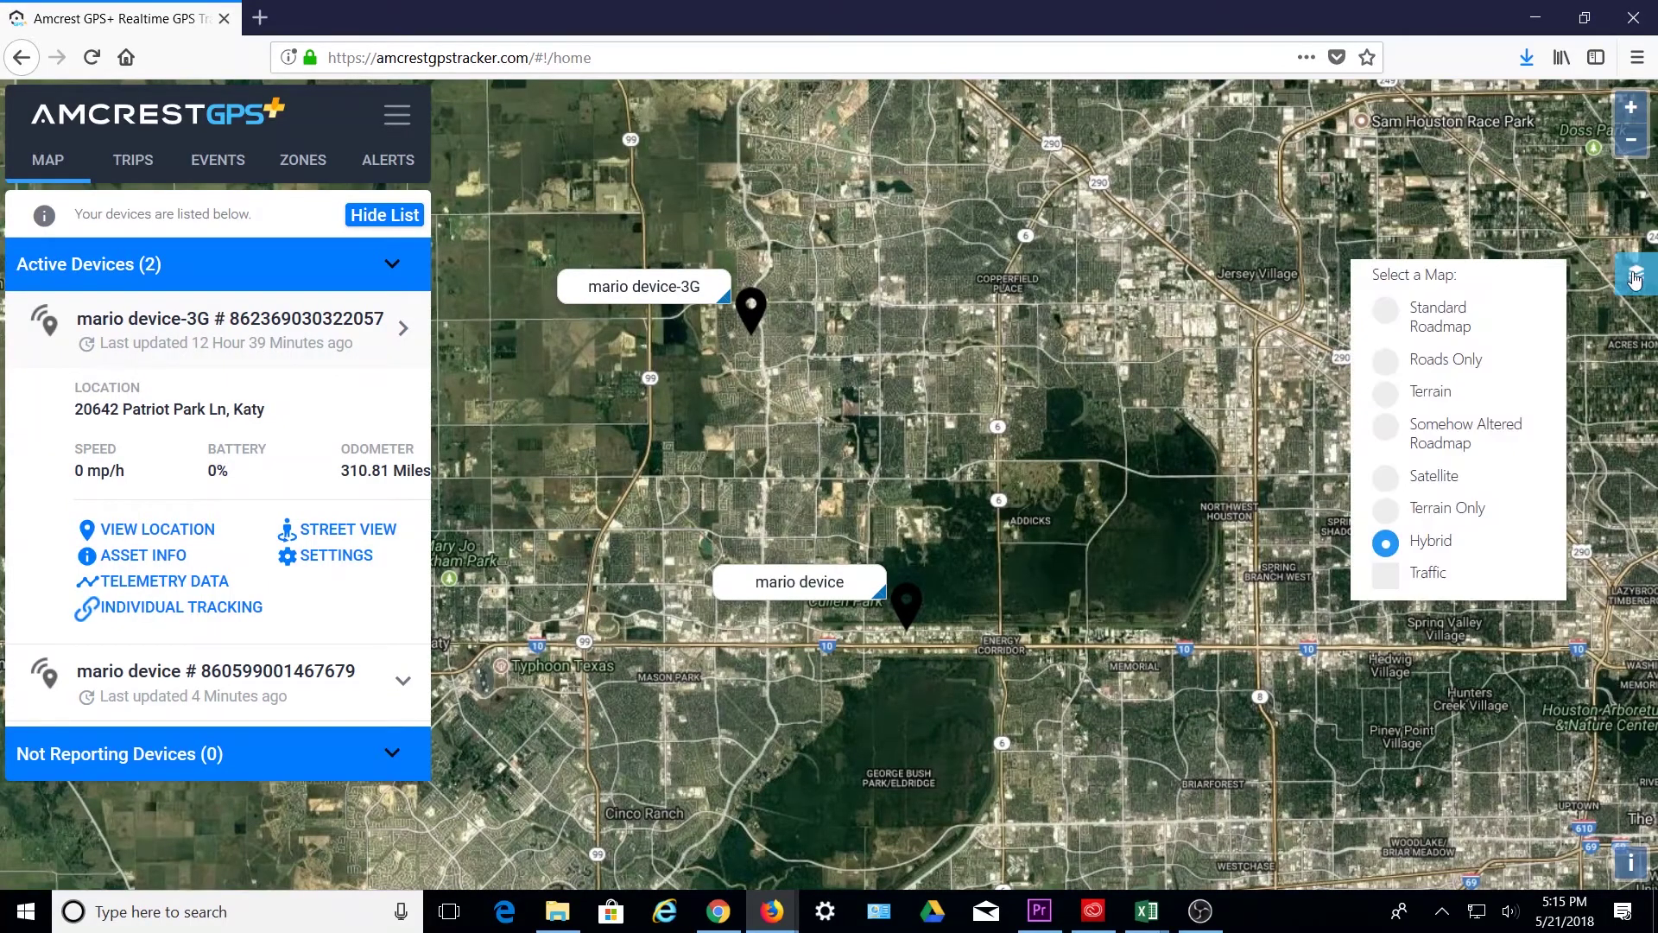
pyautogui.click(1386, 575)
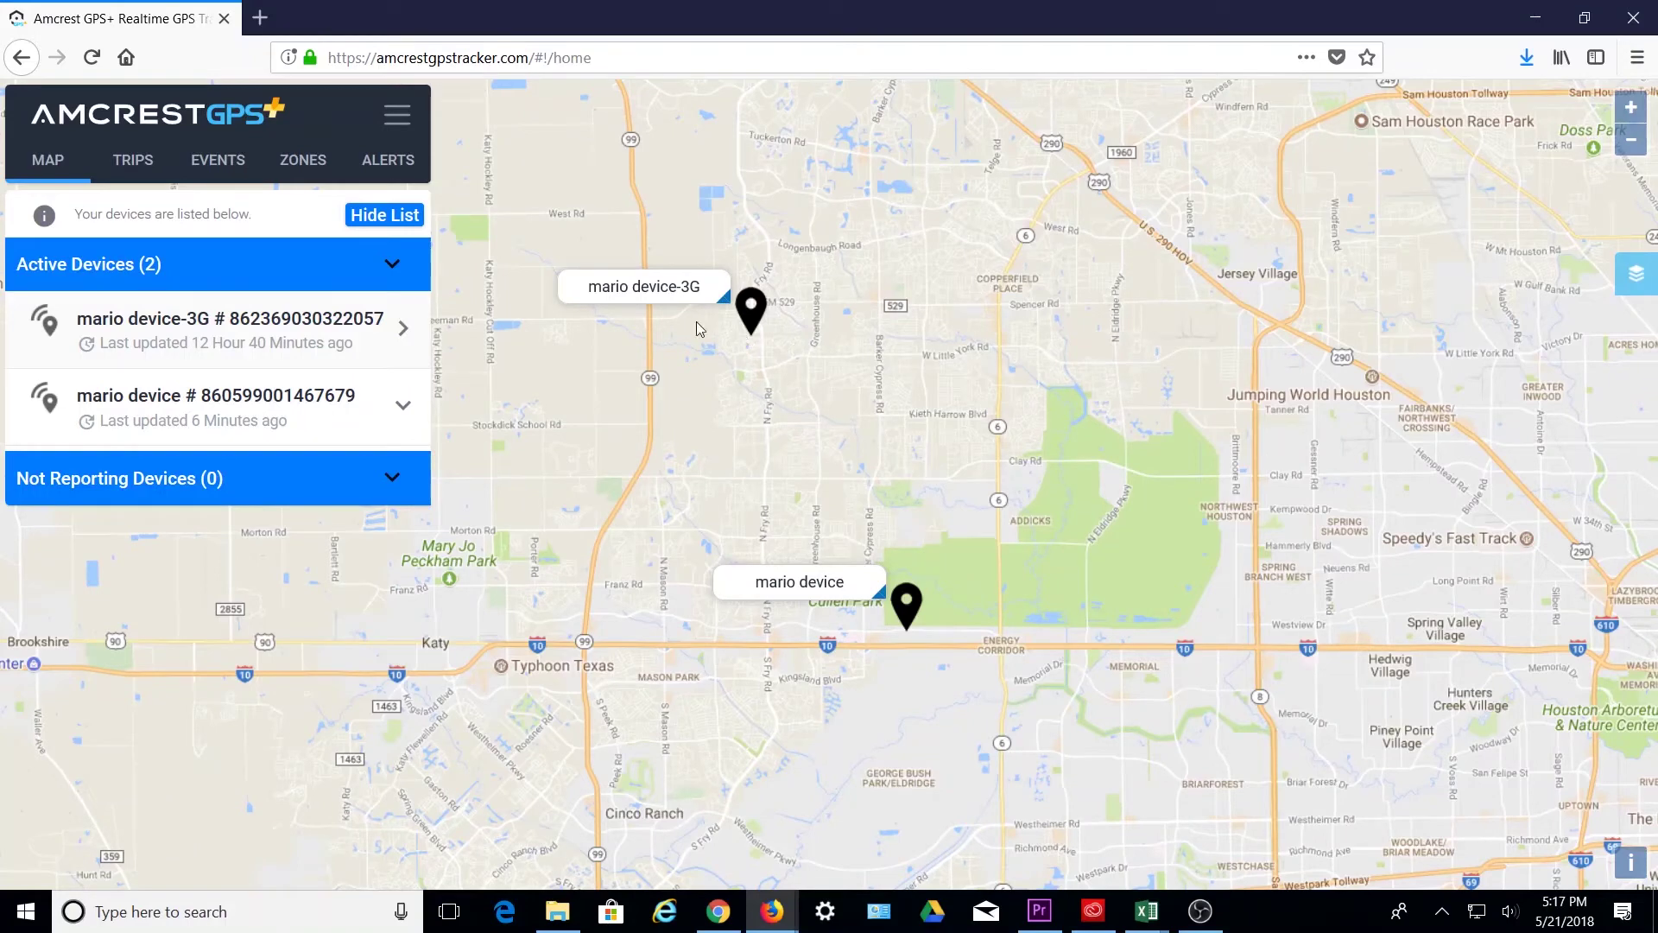
# - Export the chosen tracker's 05/21/2018 trips to PDF, then close the export tab
pyautogui.click(133, 169)
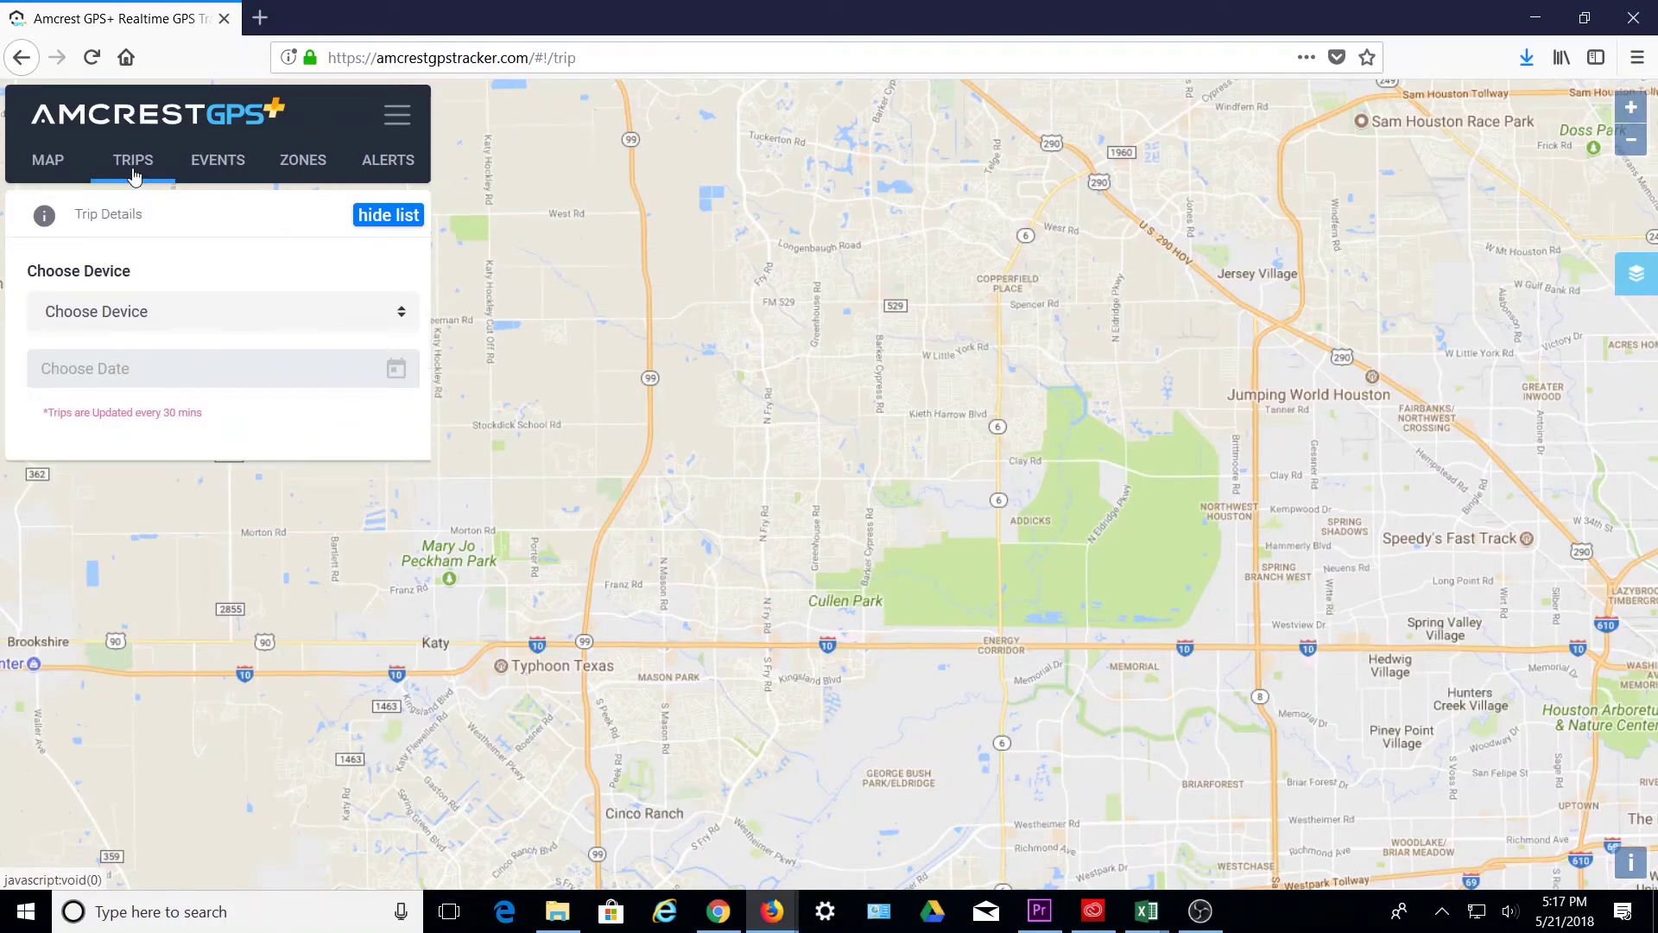
pyautogui.click(367, 327)
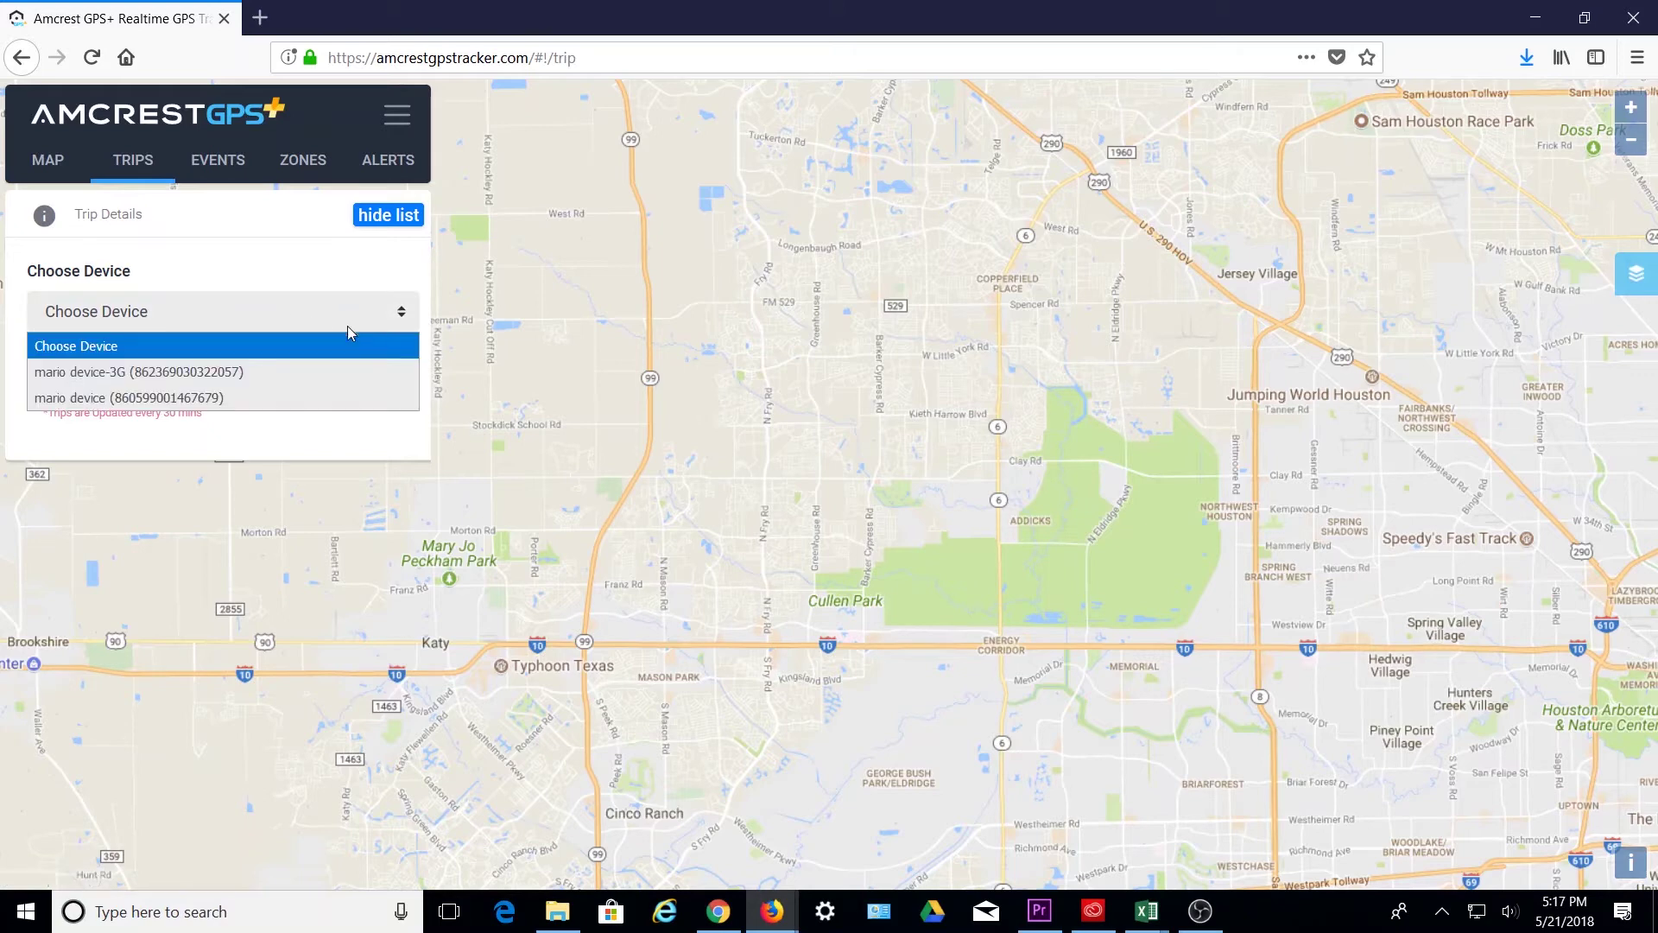
pyautogui.click(235, 399)
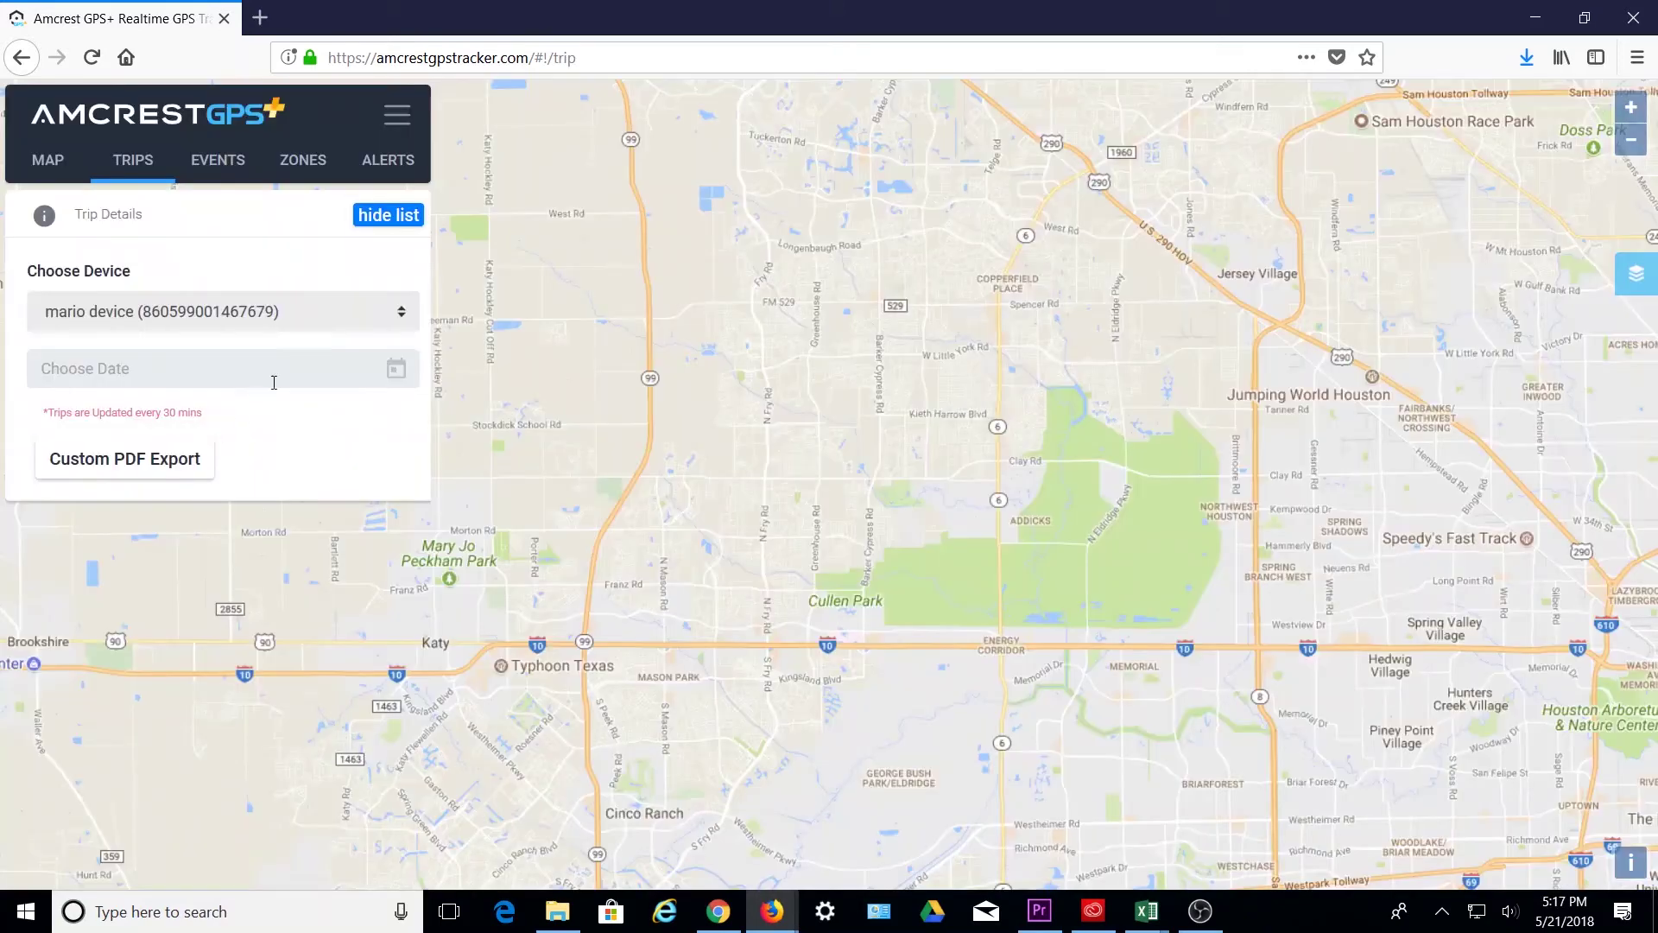
pyautogui.click(322, 373)
pyautogui.click(92, 590)
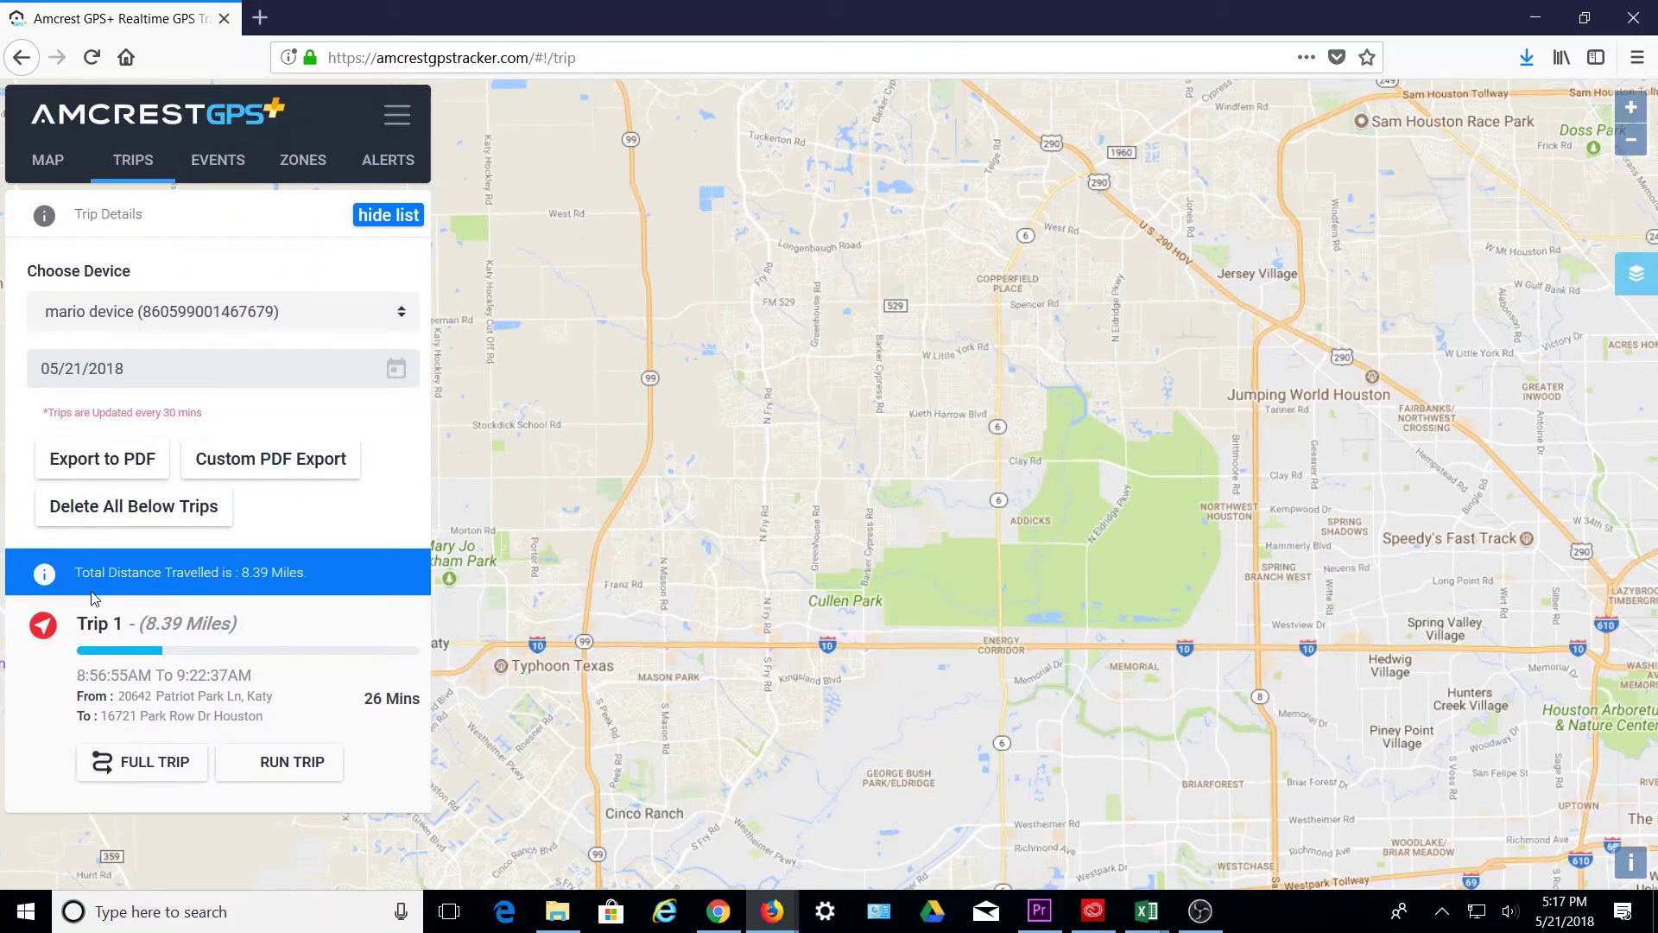
pyautogui.click(141, 462)
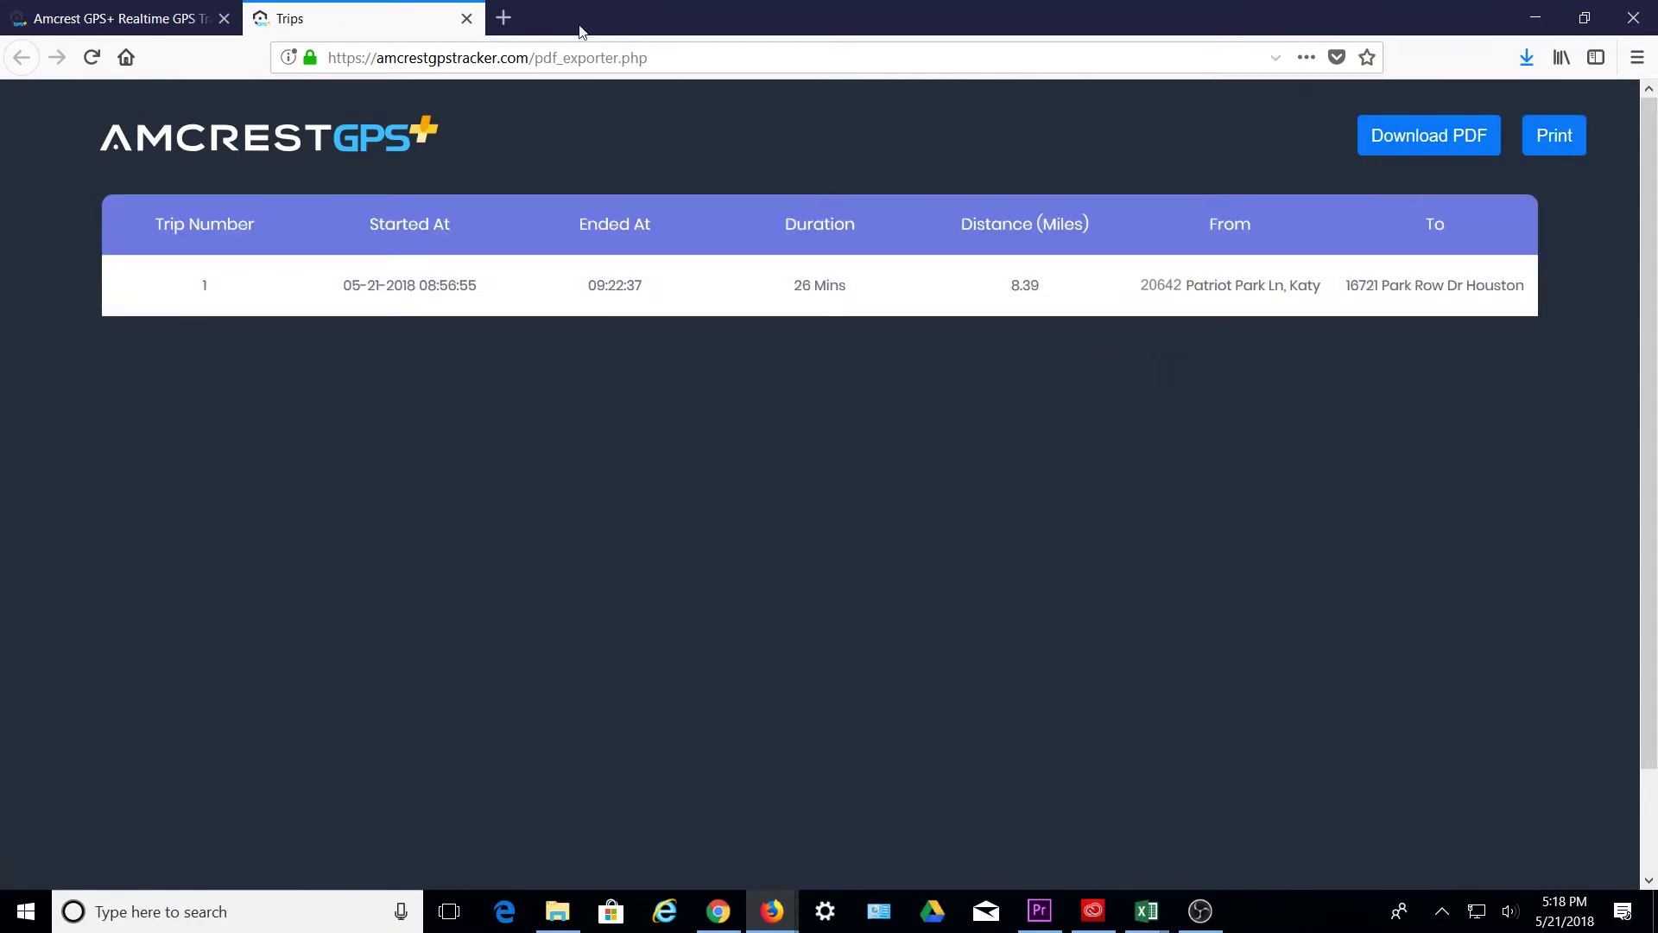
pyautogui.click(466, 18)
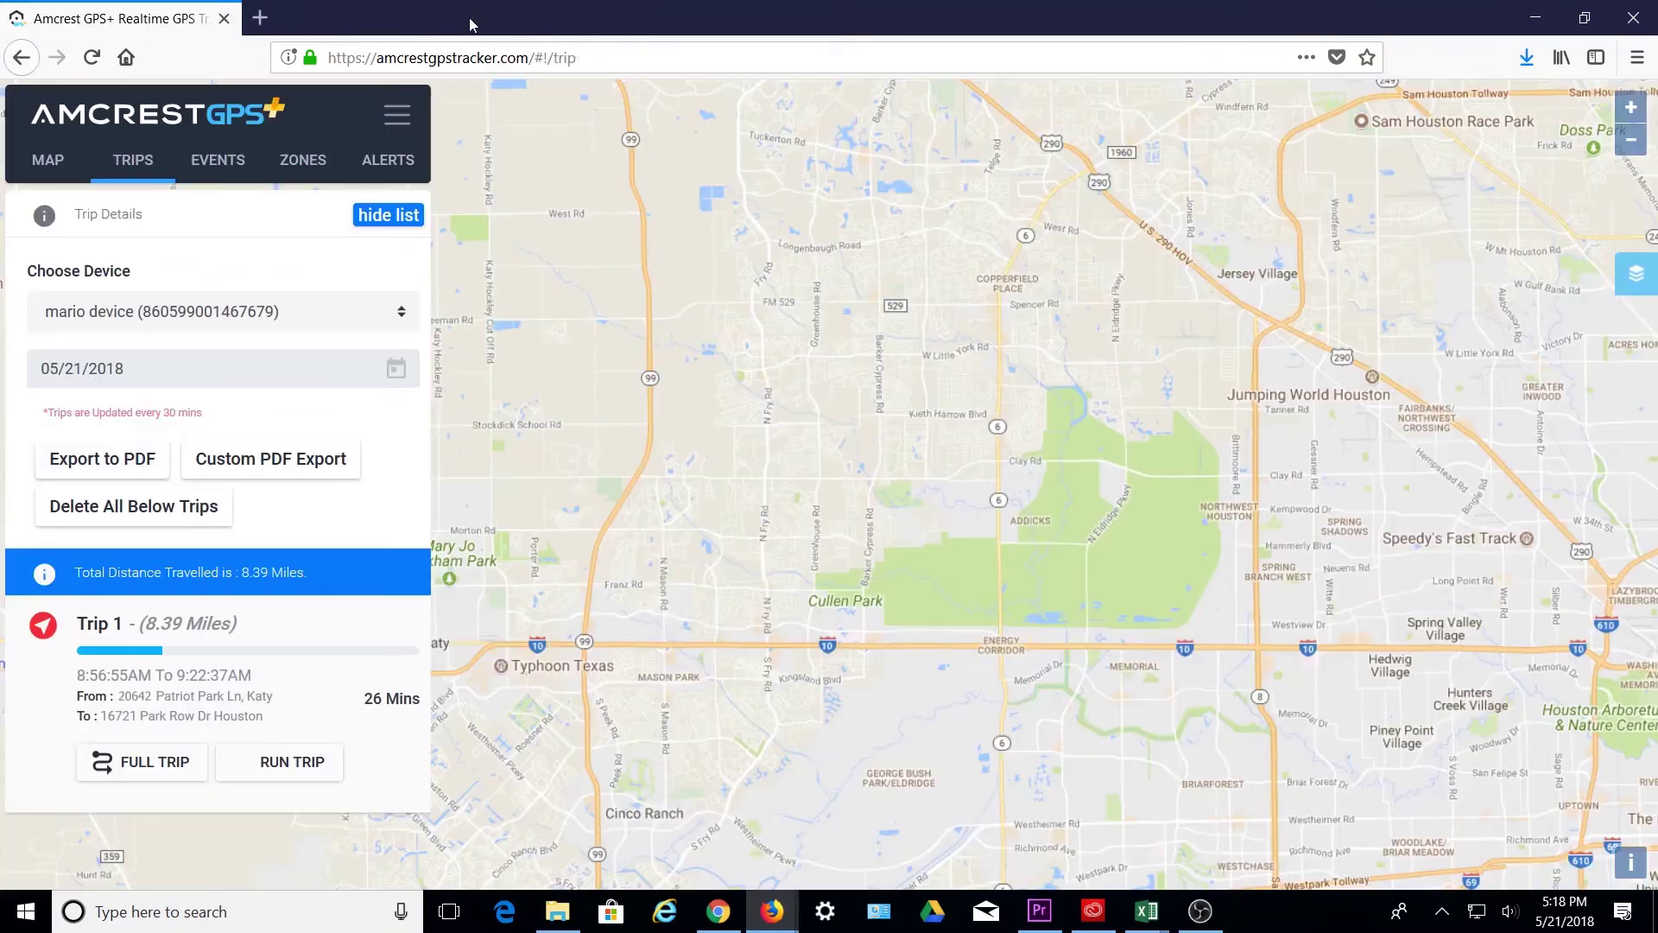
# - Run a Custom PDF Export of trips for 05/20/2018 to 05/21/2018
pyautogui.click(280, 474)
pyautogui.click(662, 177)
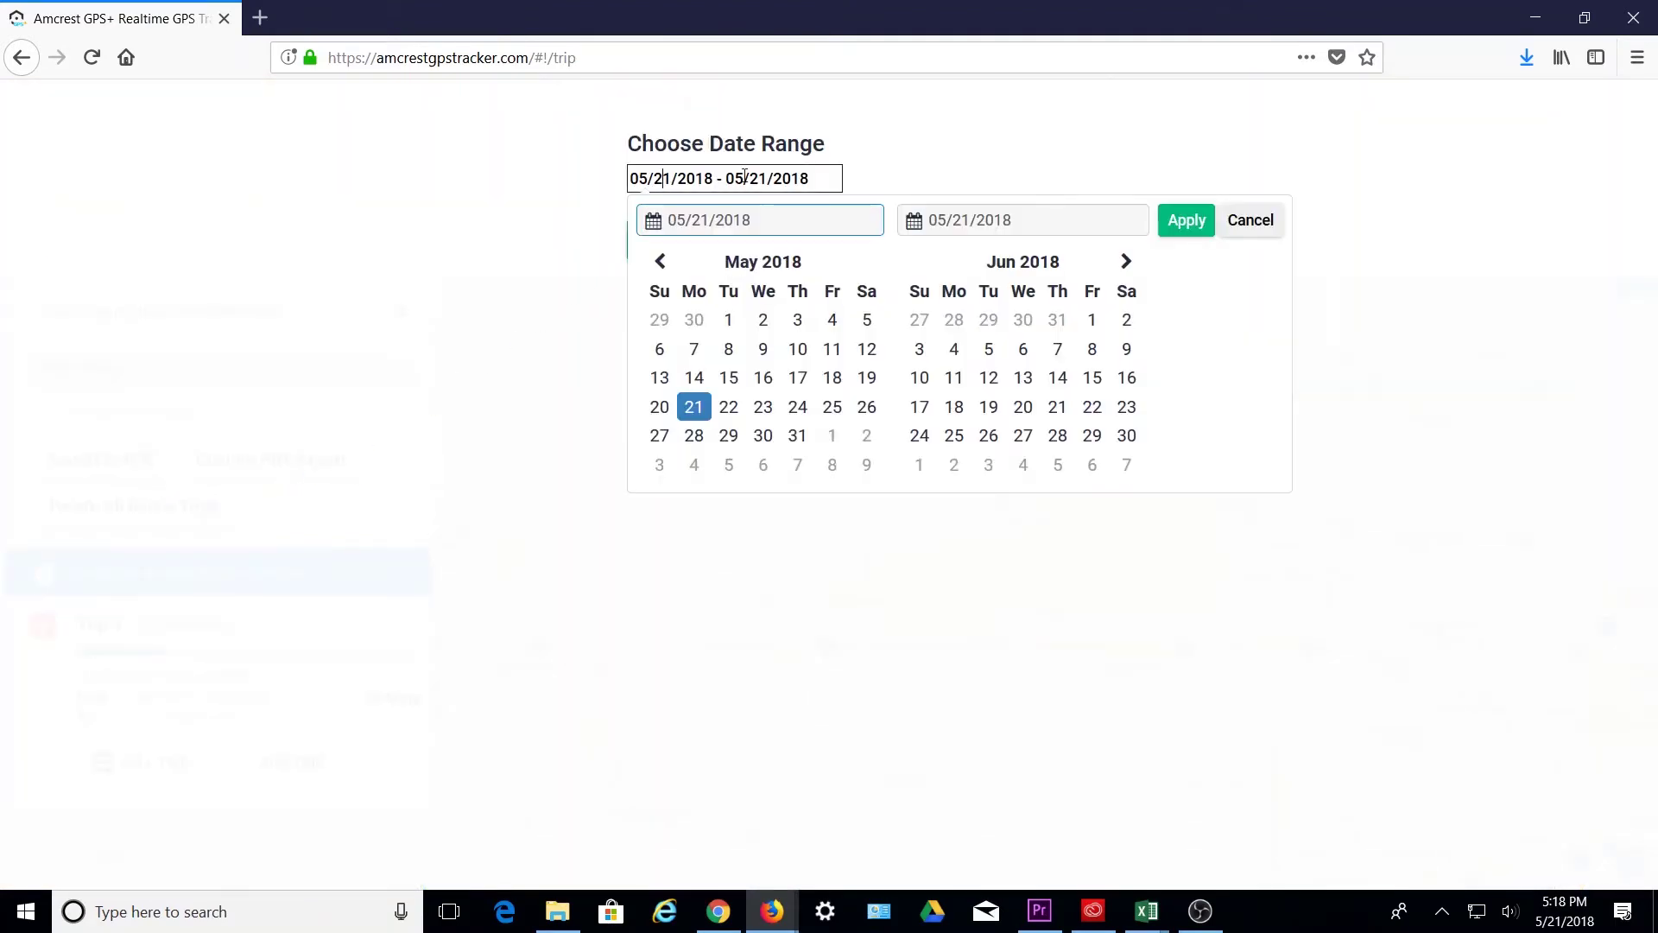
pyautogui.click(659, 406)
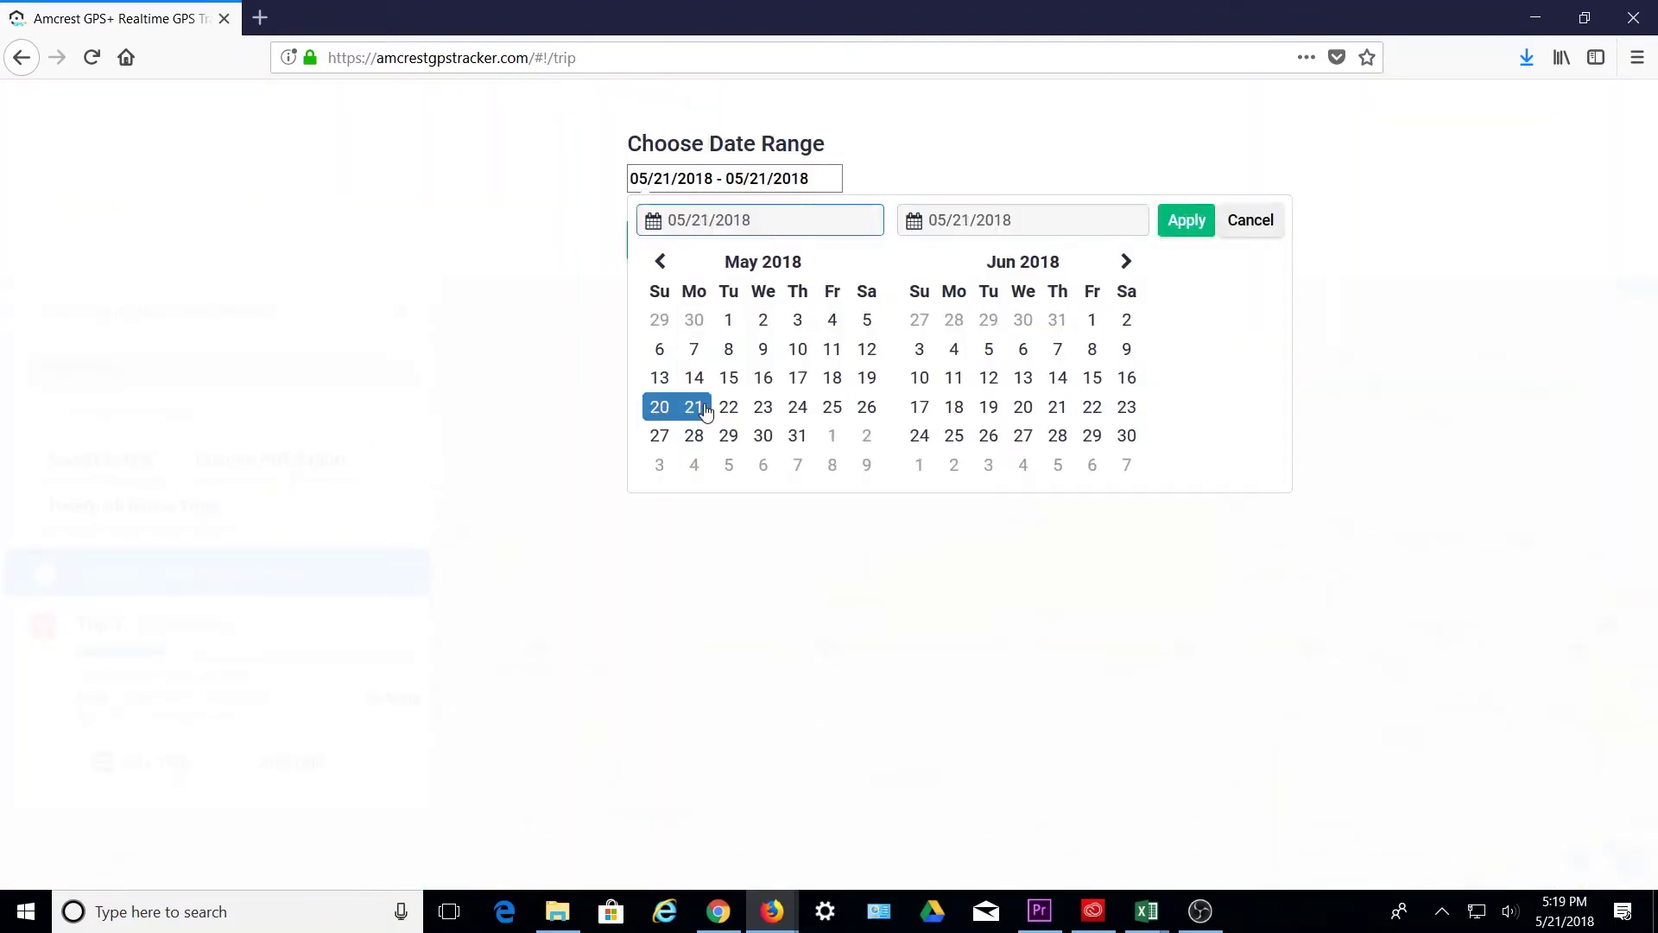
pyautogui.click(1184, 220)
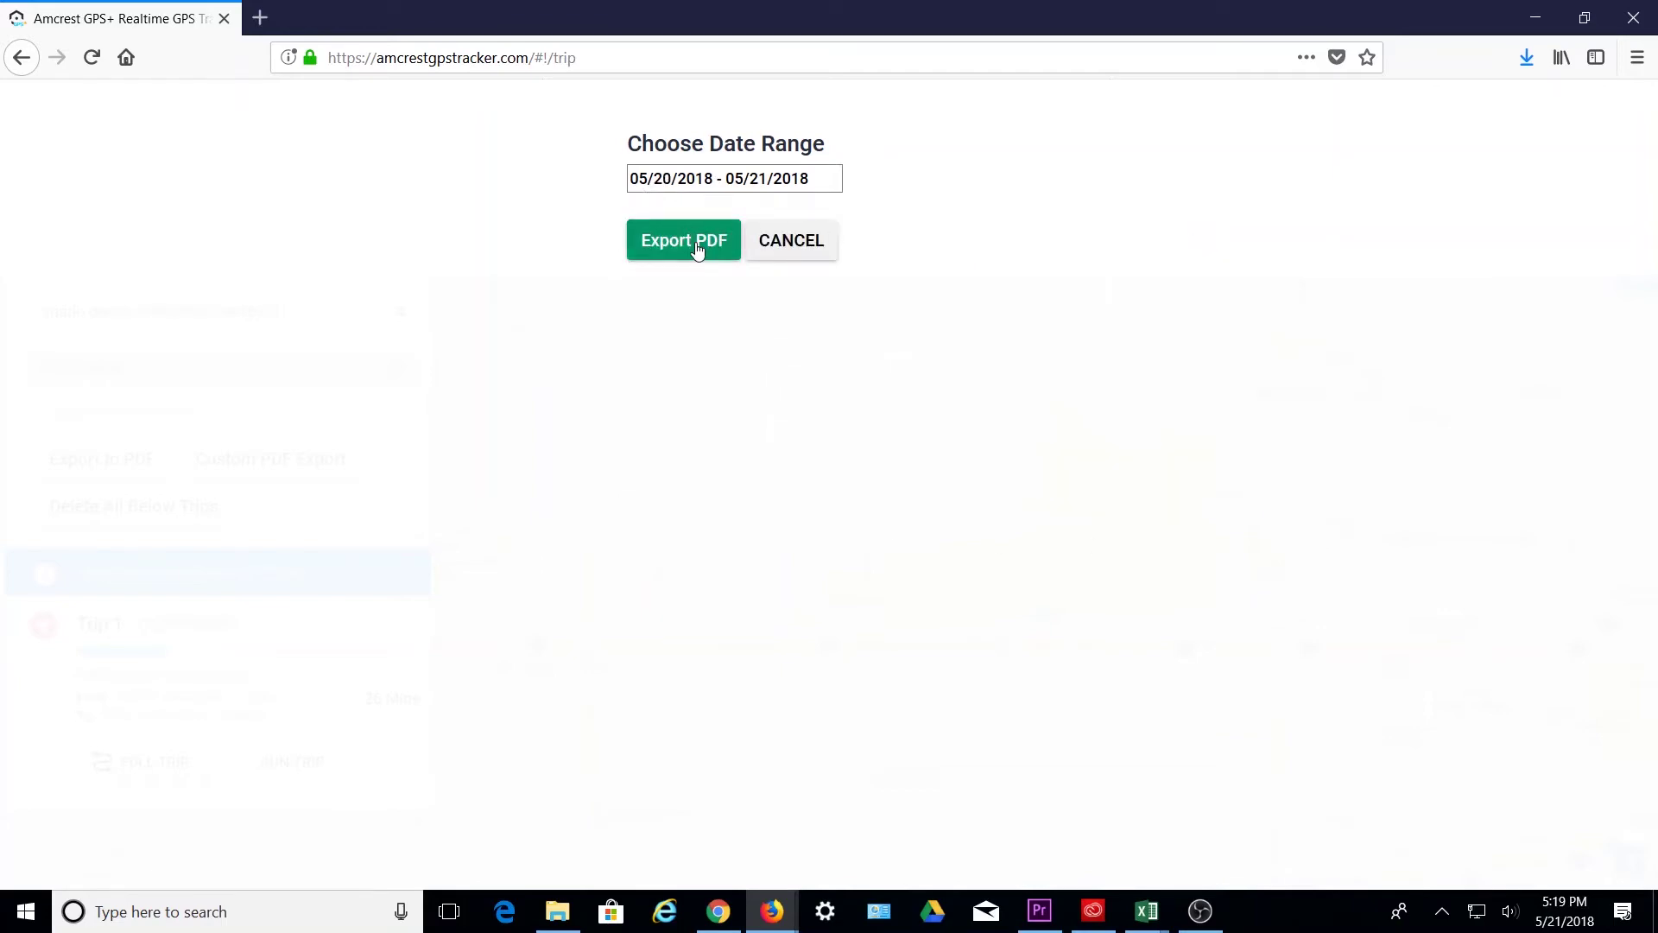
pyautogui.click(696, 246)
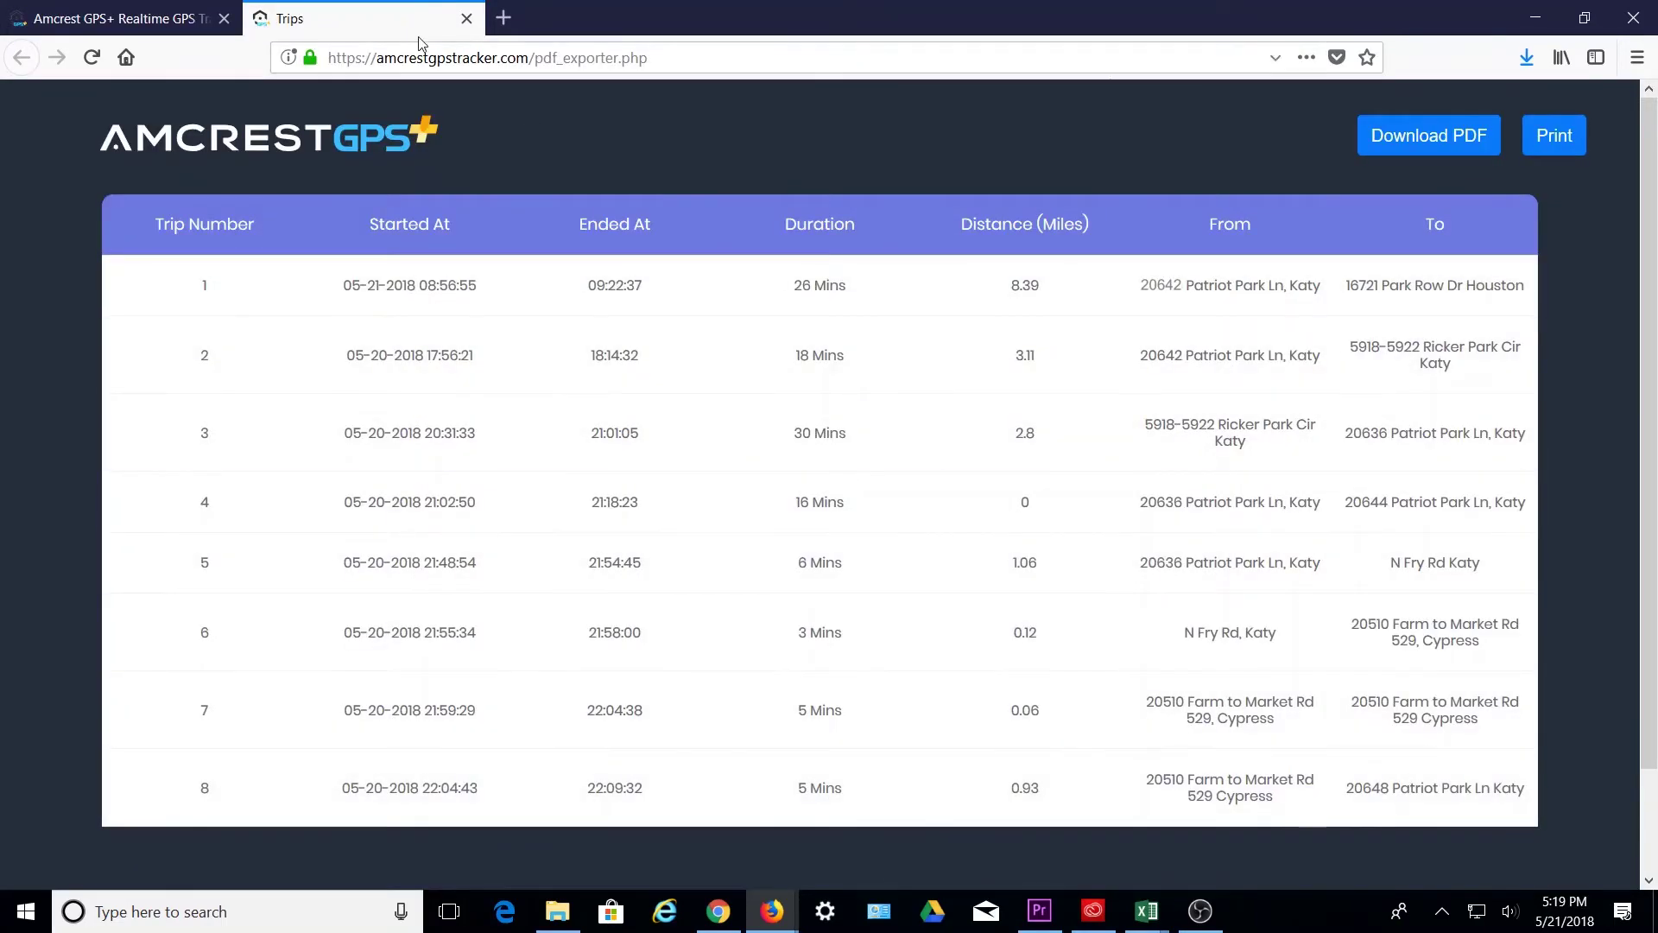
# - Close the export tab and show Trip 1's full 3.11-mile route on the map
pyautogui.click(467, 18)
pyautogui.scroll(-4, 352, 604)
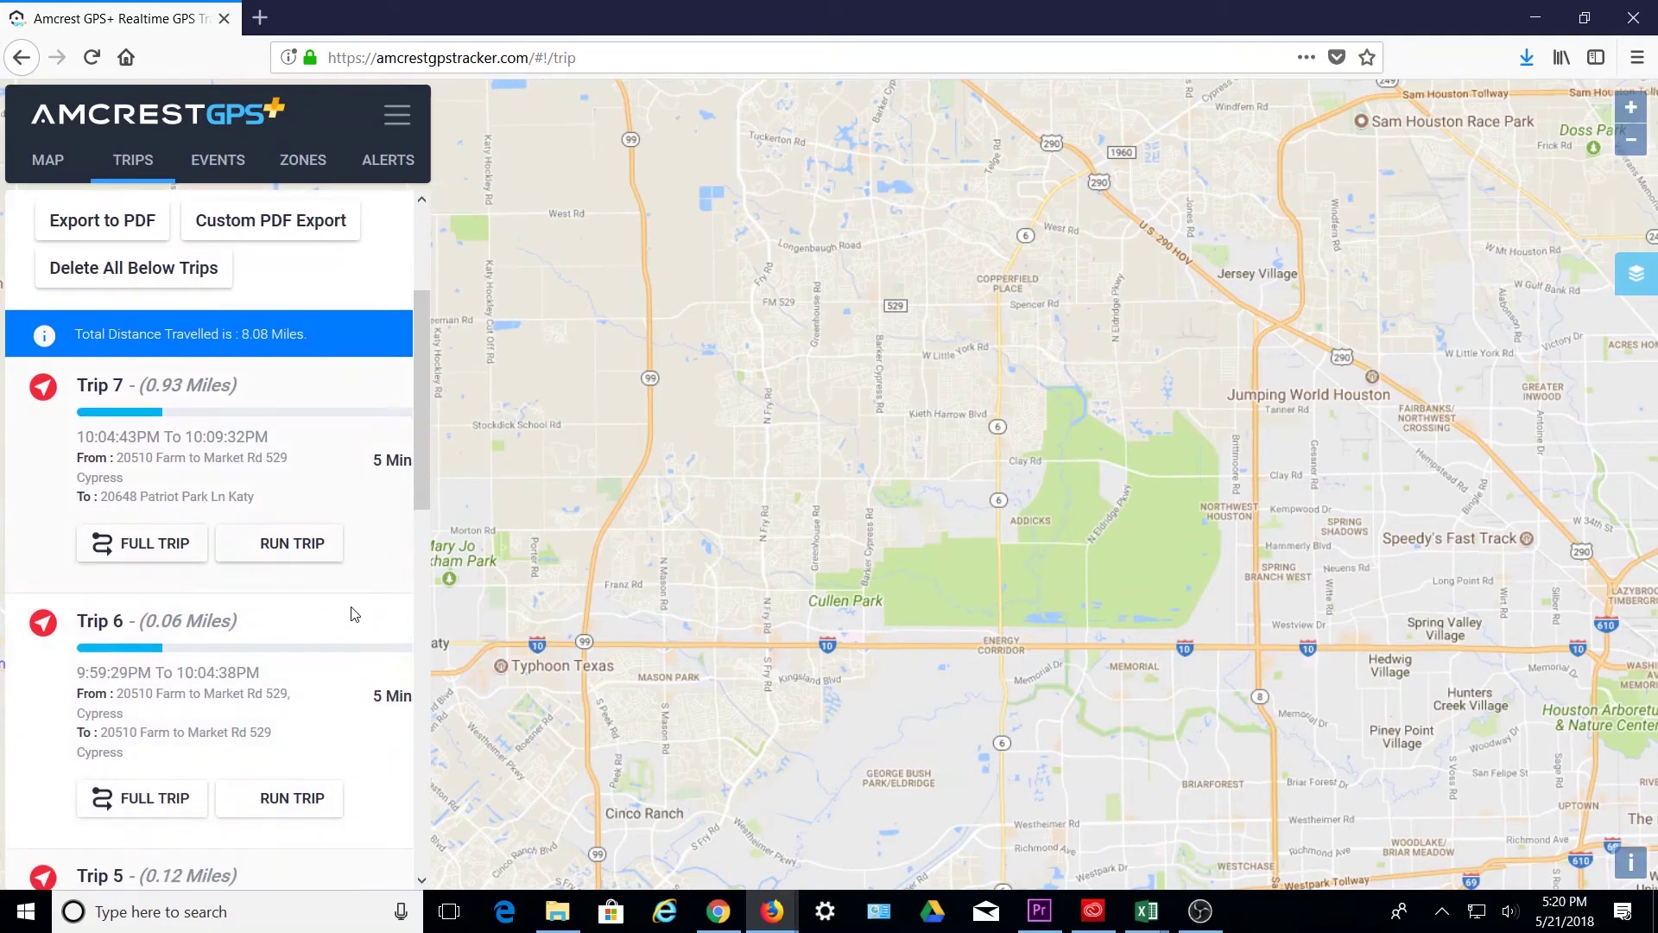
pyautogui.scroll(-4, 352, 617)
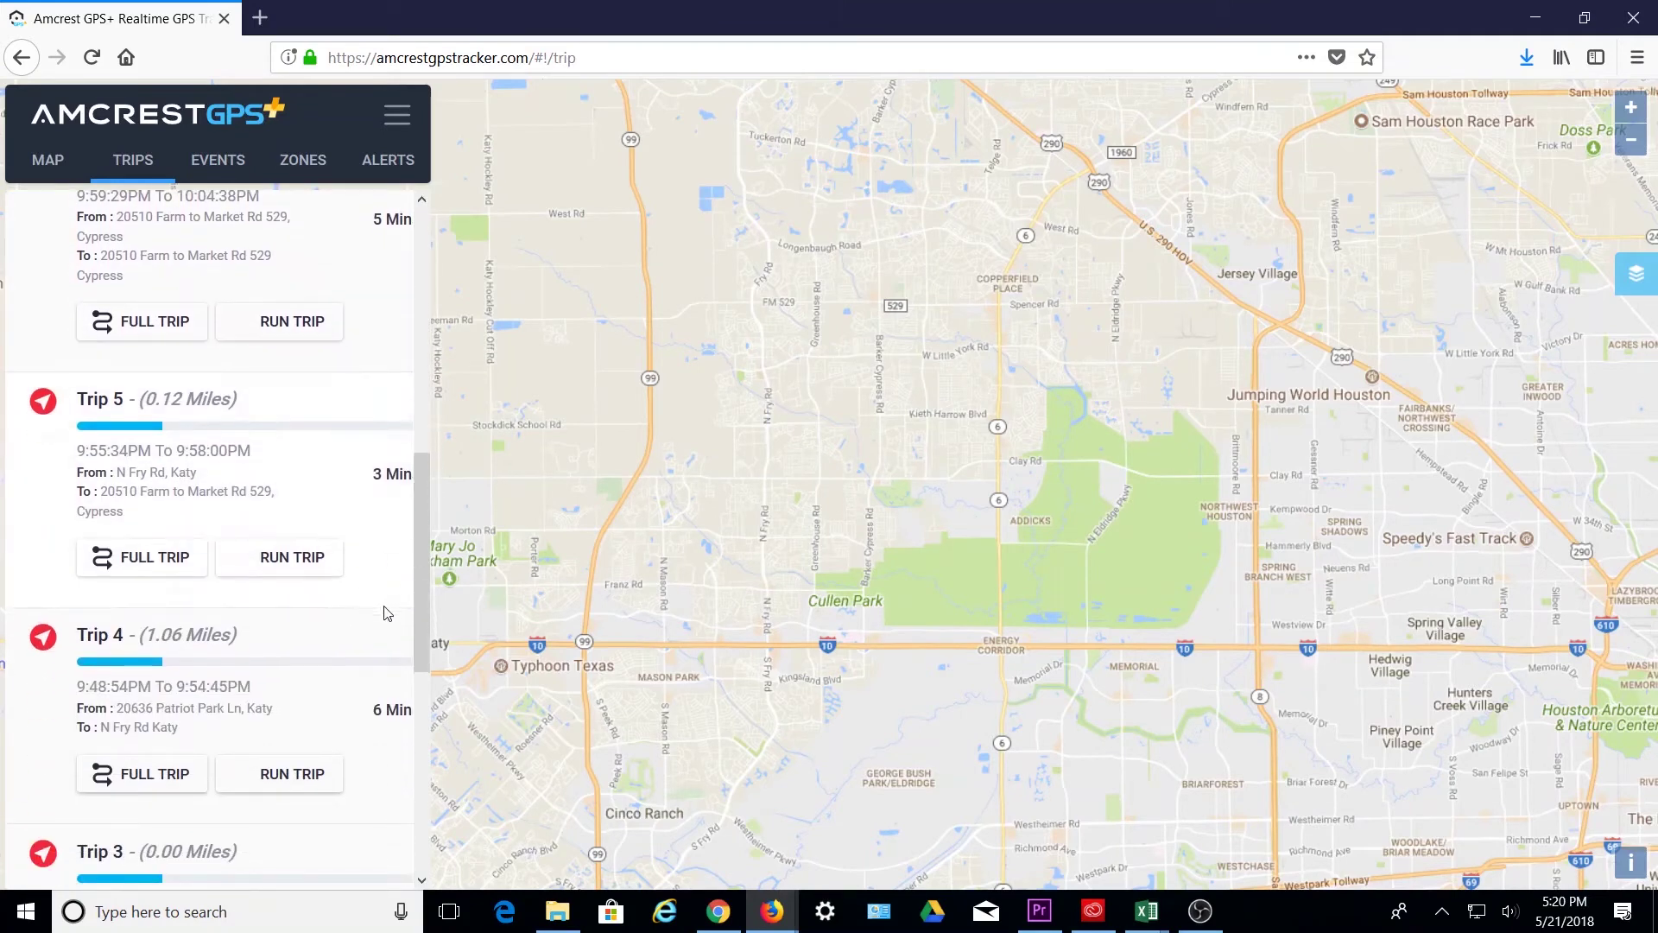
pyautogui.scroll(-3, 385, 607)
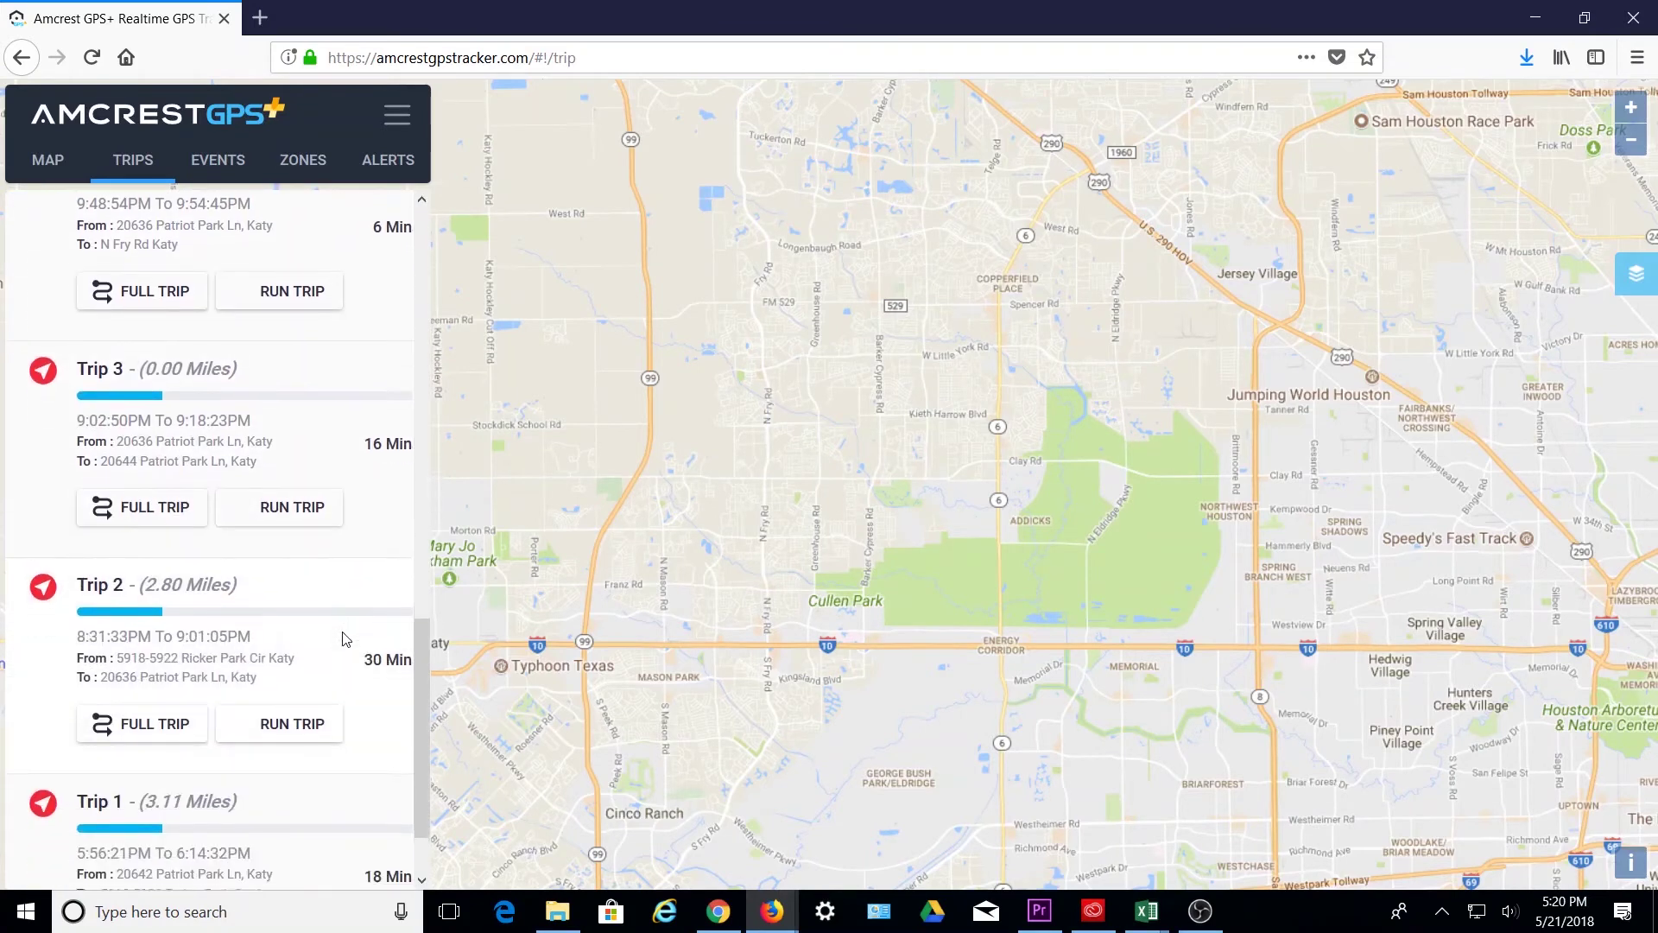
pyautogui.scroll(-1, 341, 637)
pyautogui.click(152, 844)
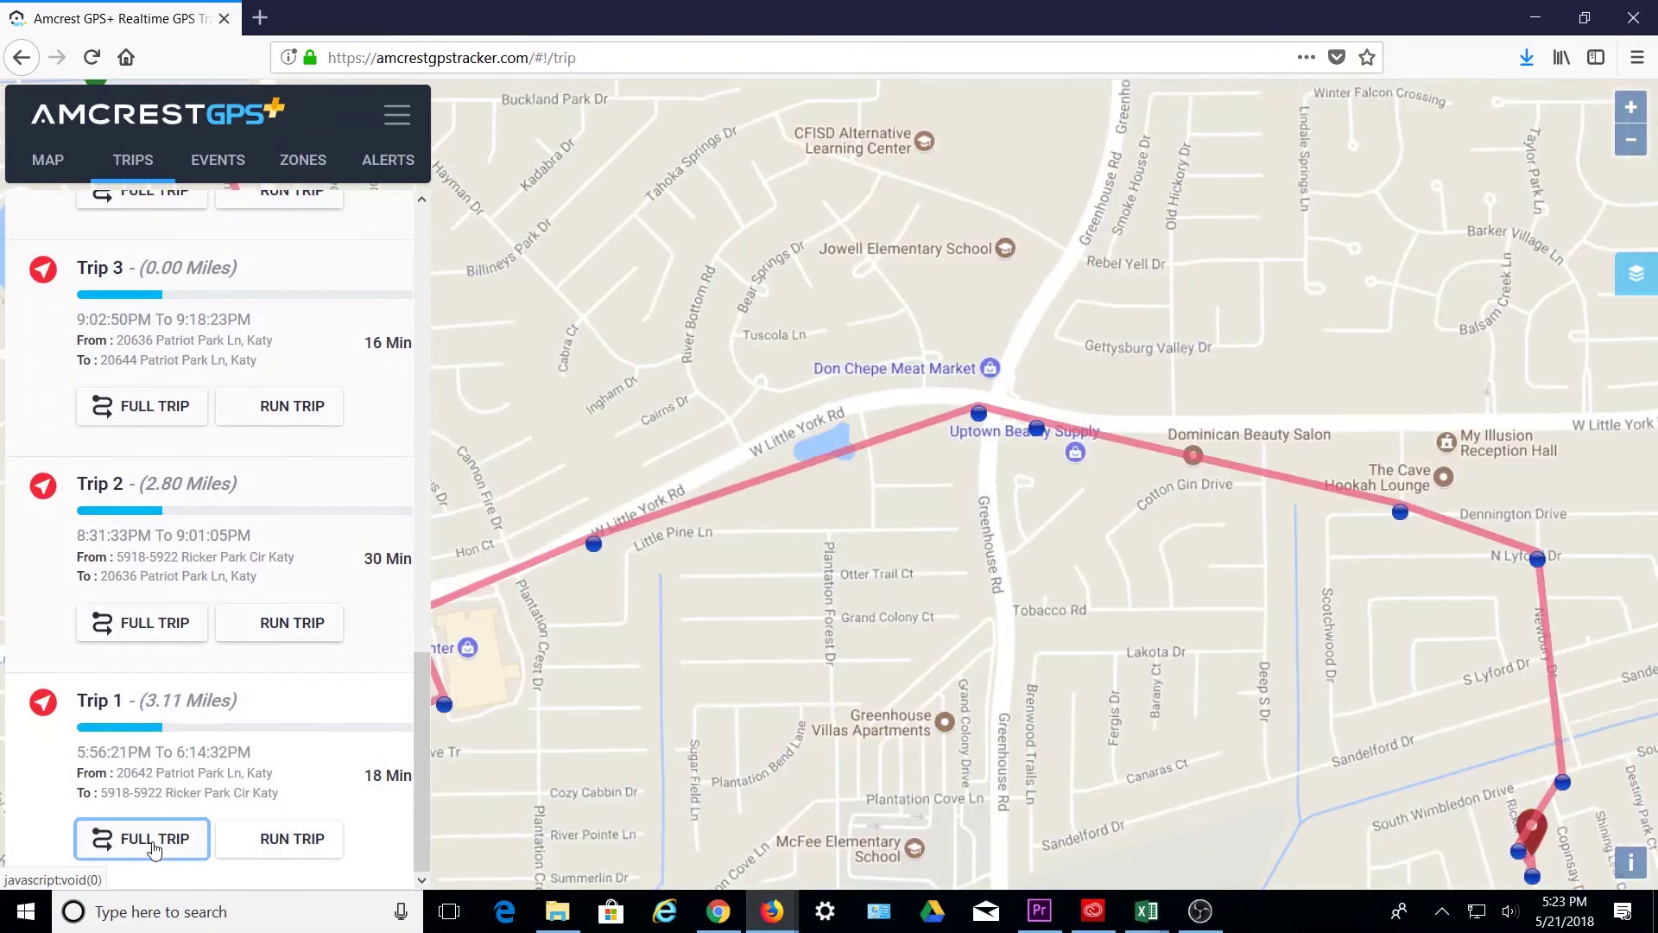
# - Start the Trip 1 route replay, panning the map to keep the start marker visible
pyautogui.scroll(-2, 718, 653)
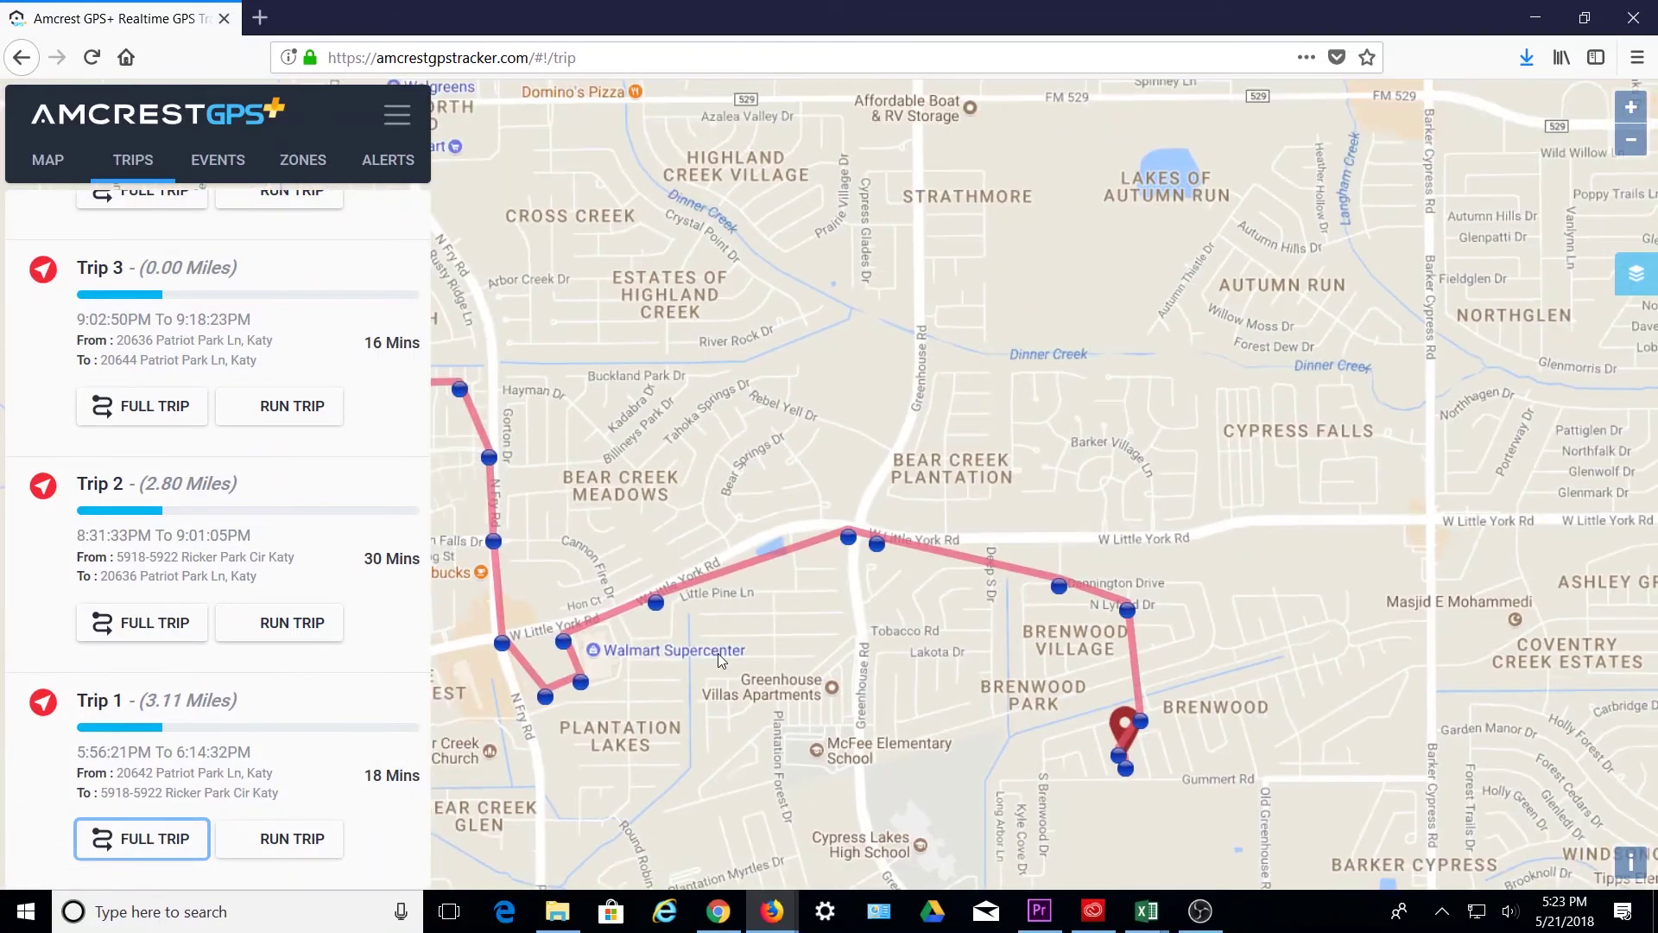
pyautogui.scroll(2, 708, 678)
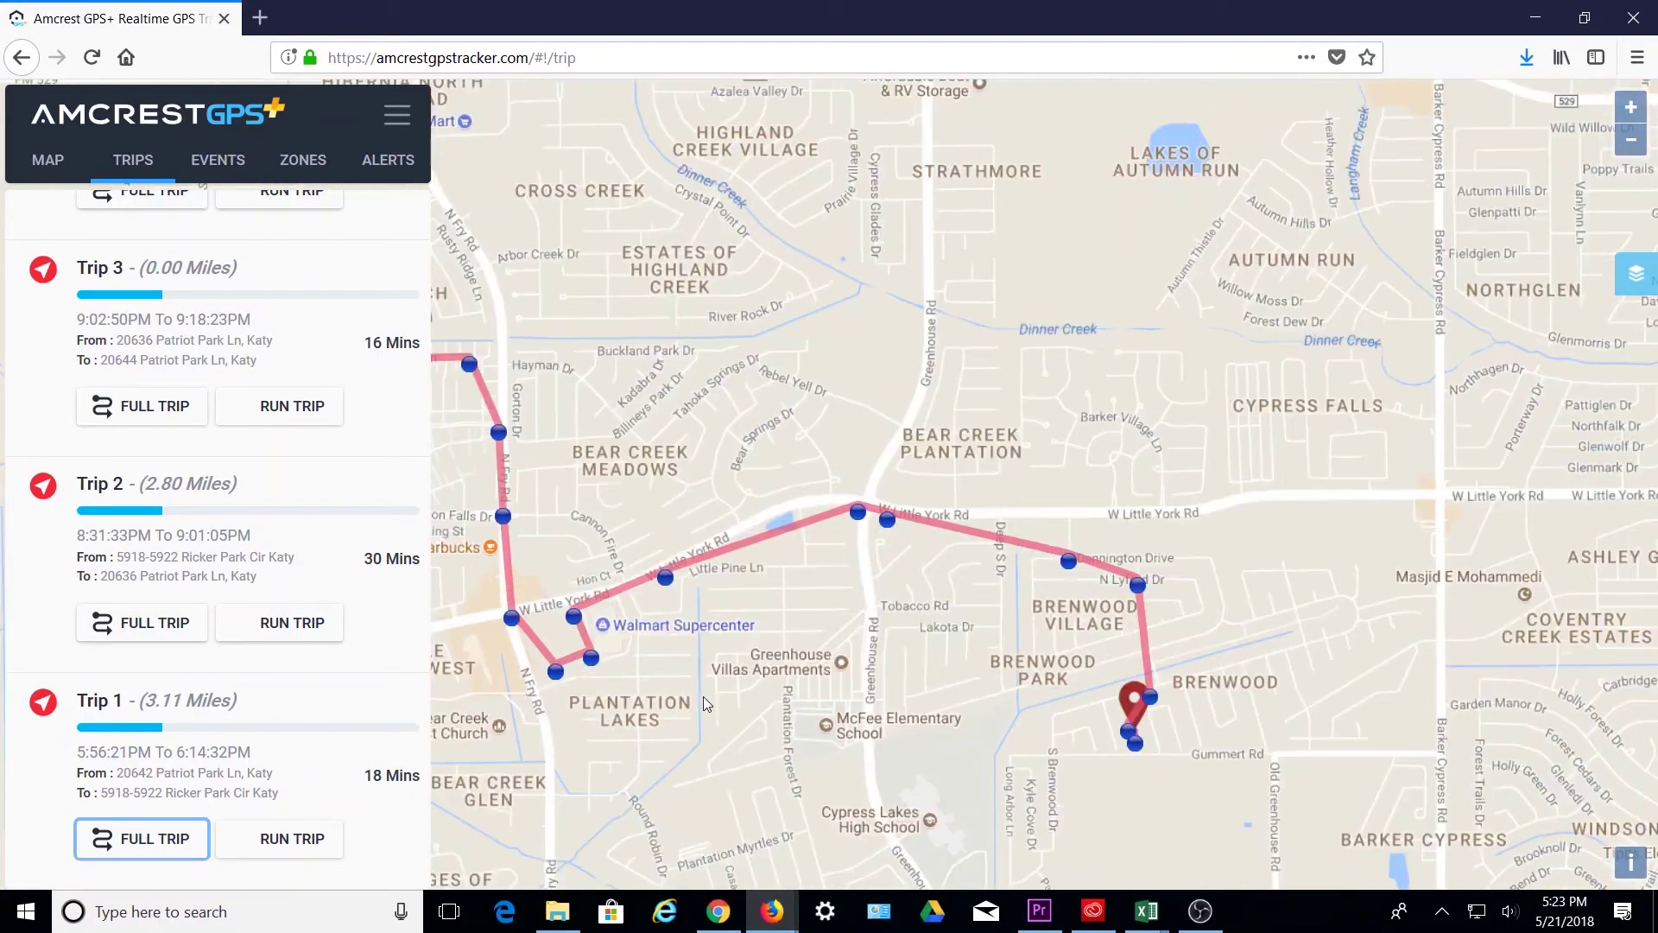
pyautogui.moveTo(739, 697); pyautogui.dragTo(831, 702)
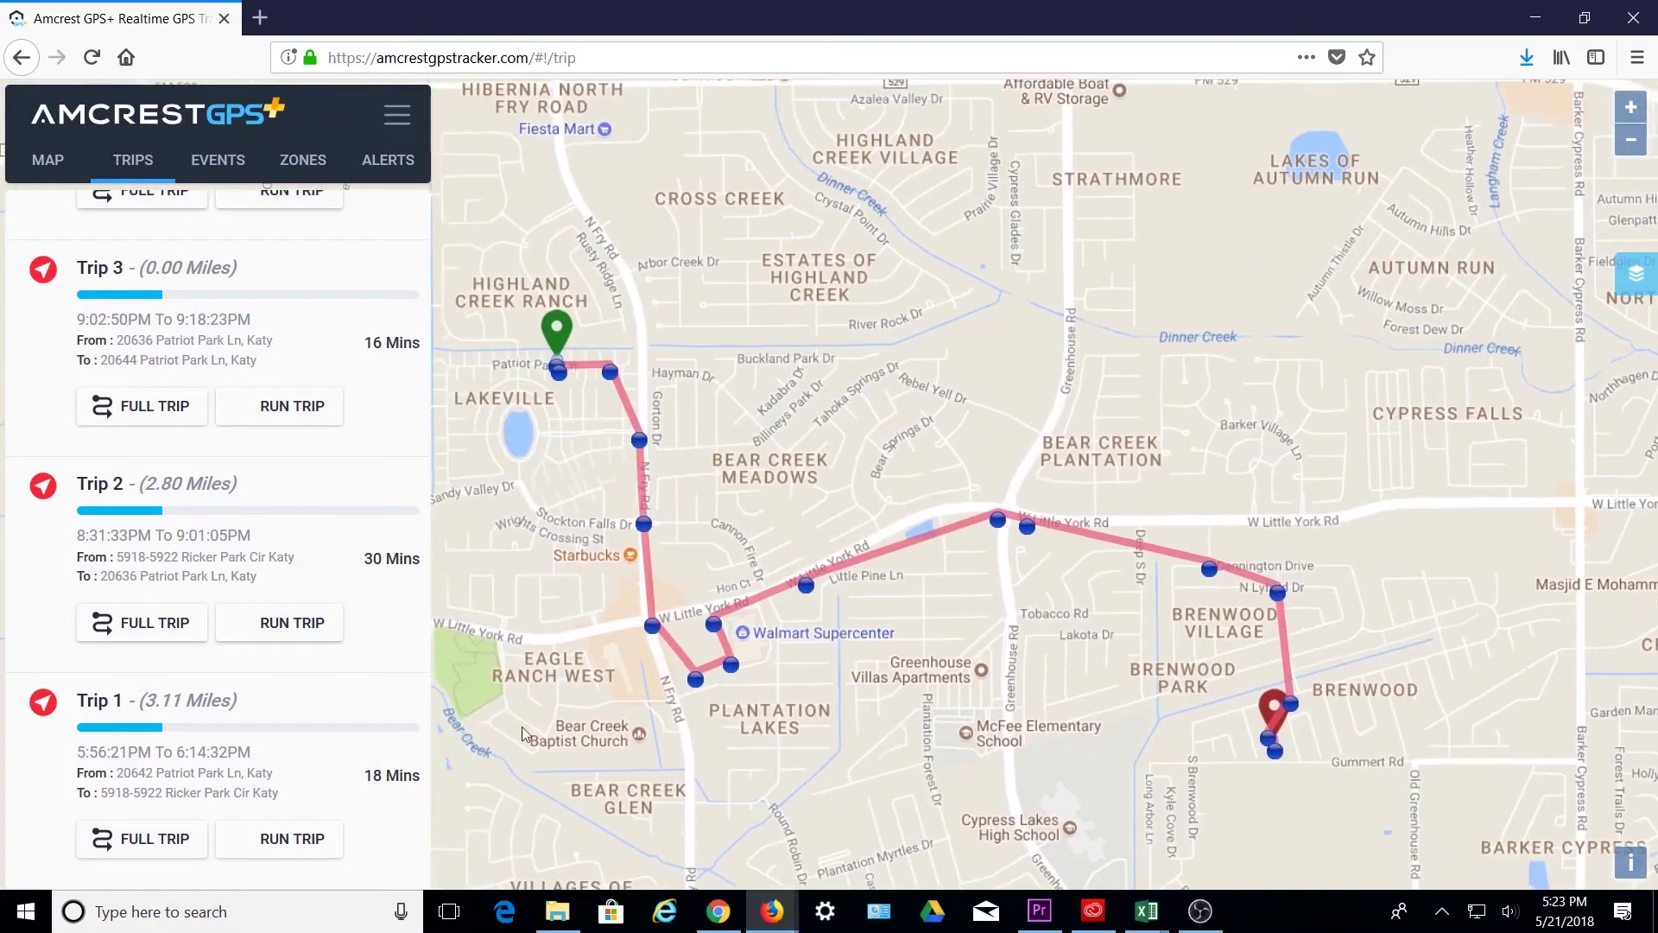
pyautogui.click(281, 838)
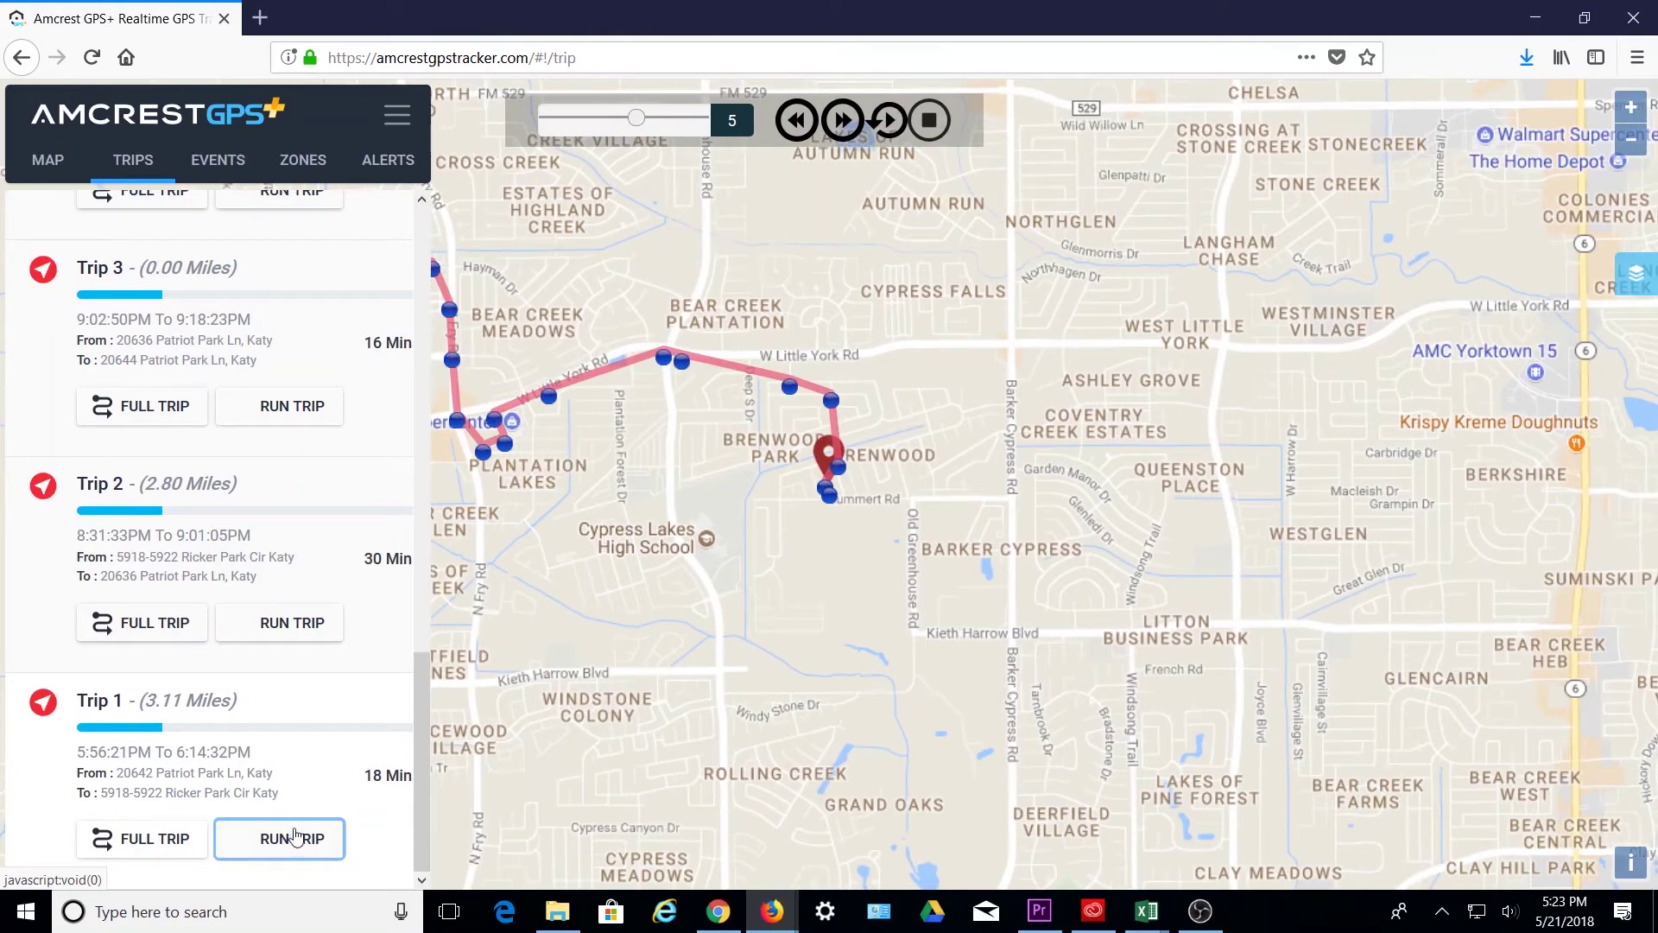
pyautogui.moveTo(587, 524); pyautogui.dragTo(774, 630)
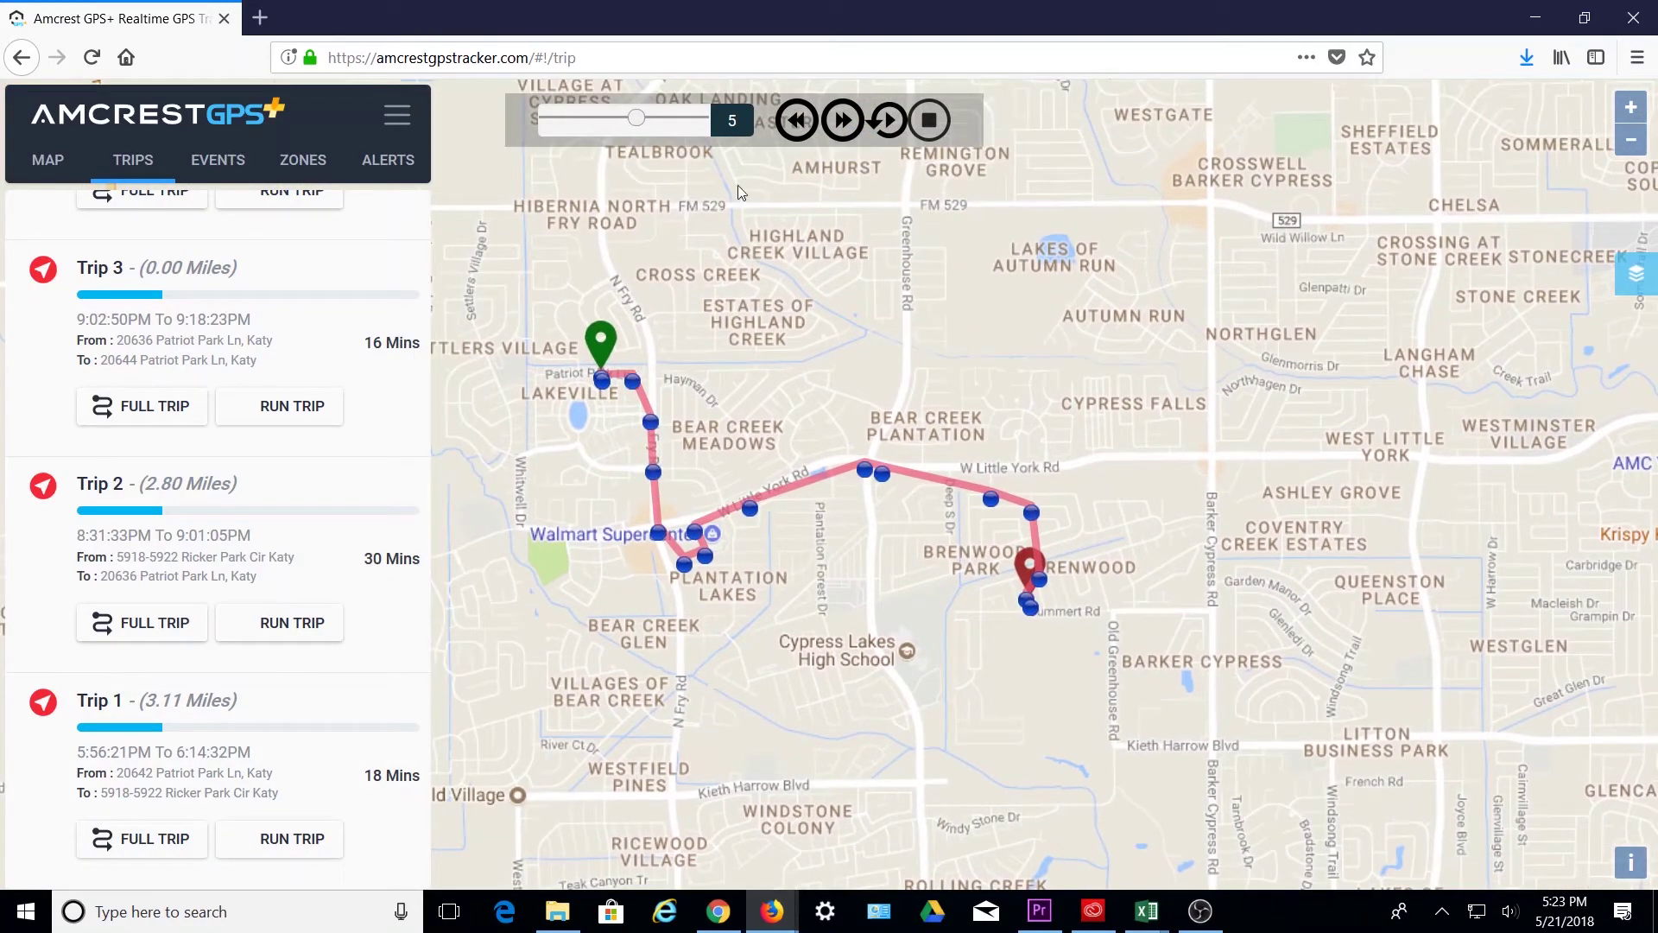
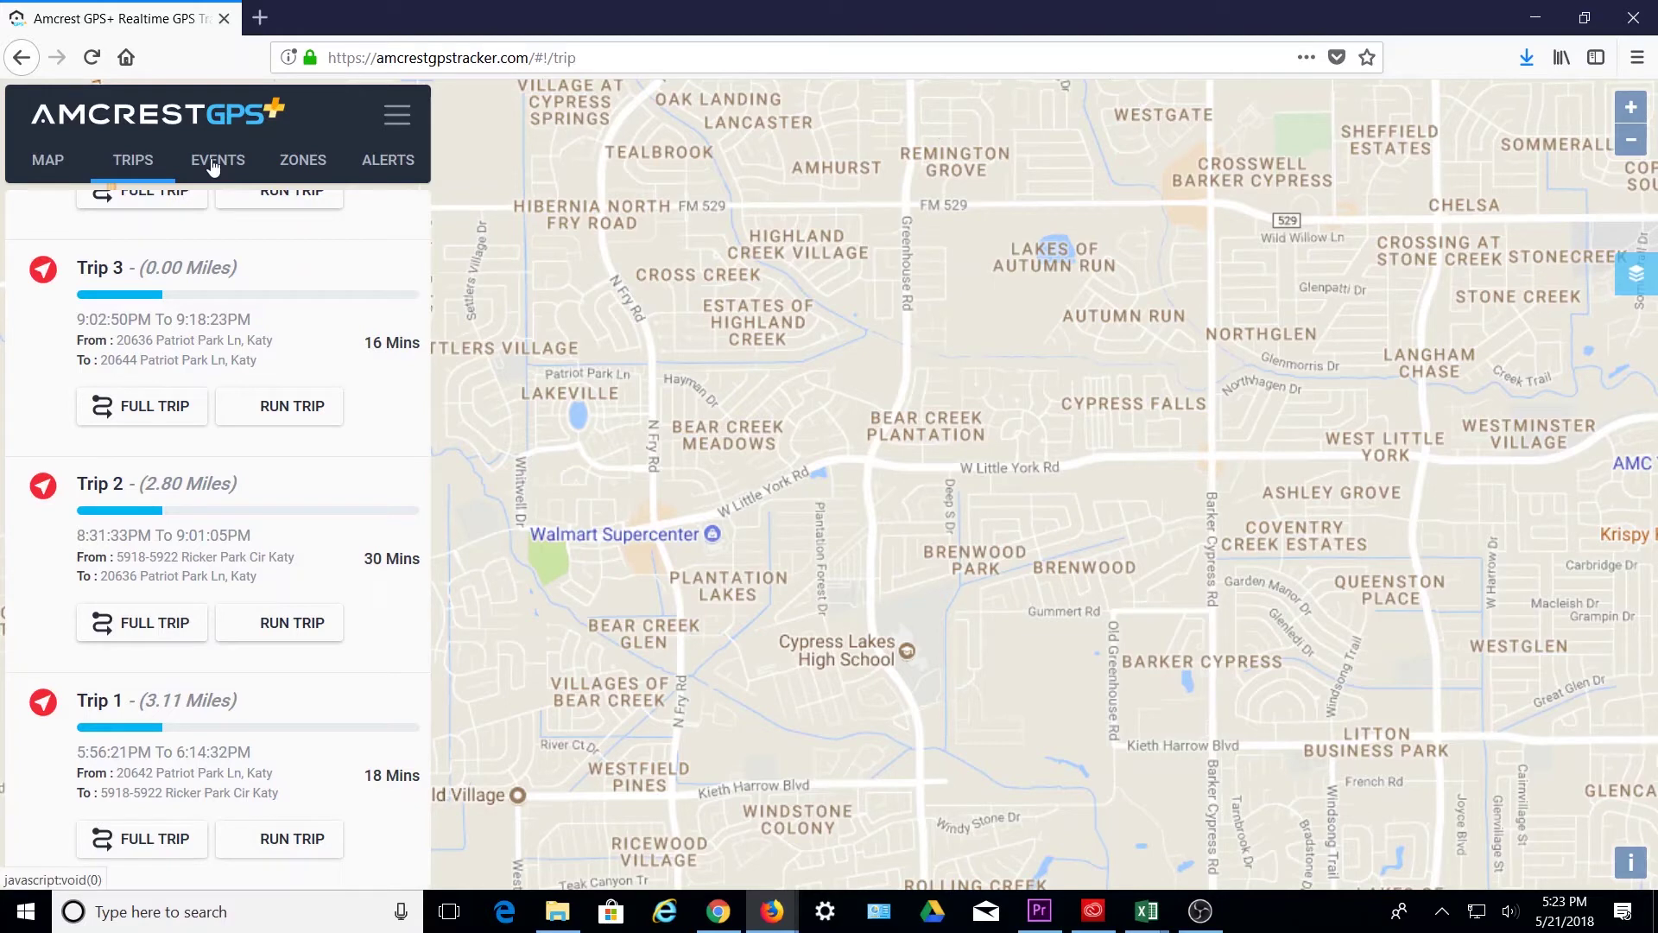
# - On the Events page, show alert-type events for the second tracker on May 21, 2018
pyautogui.click(214, 164)
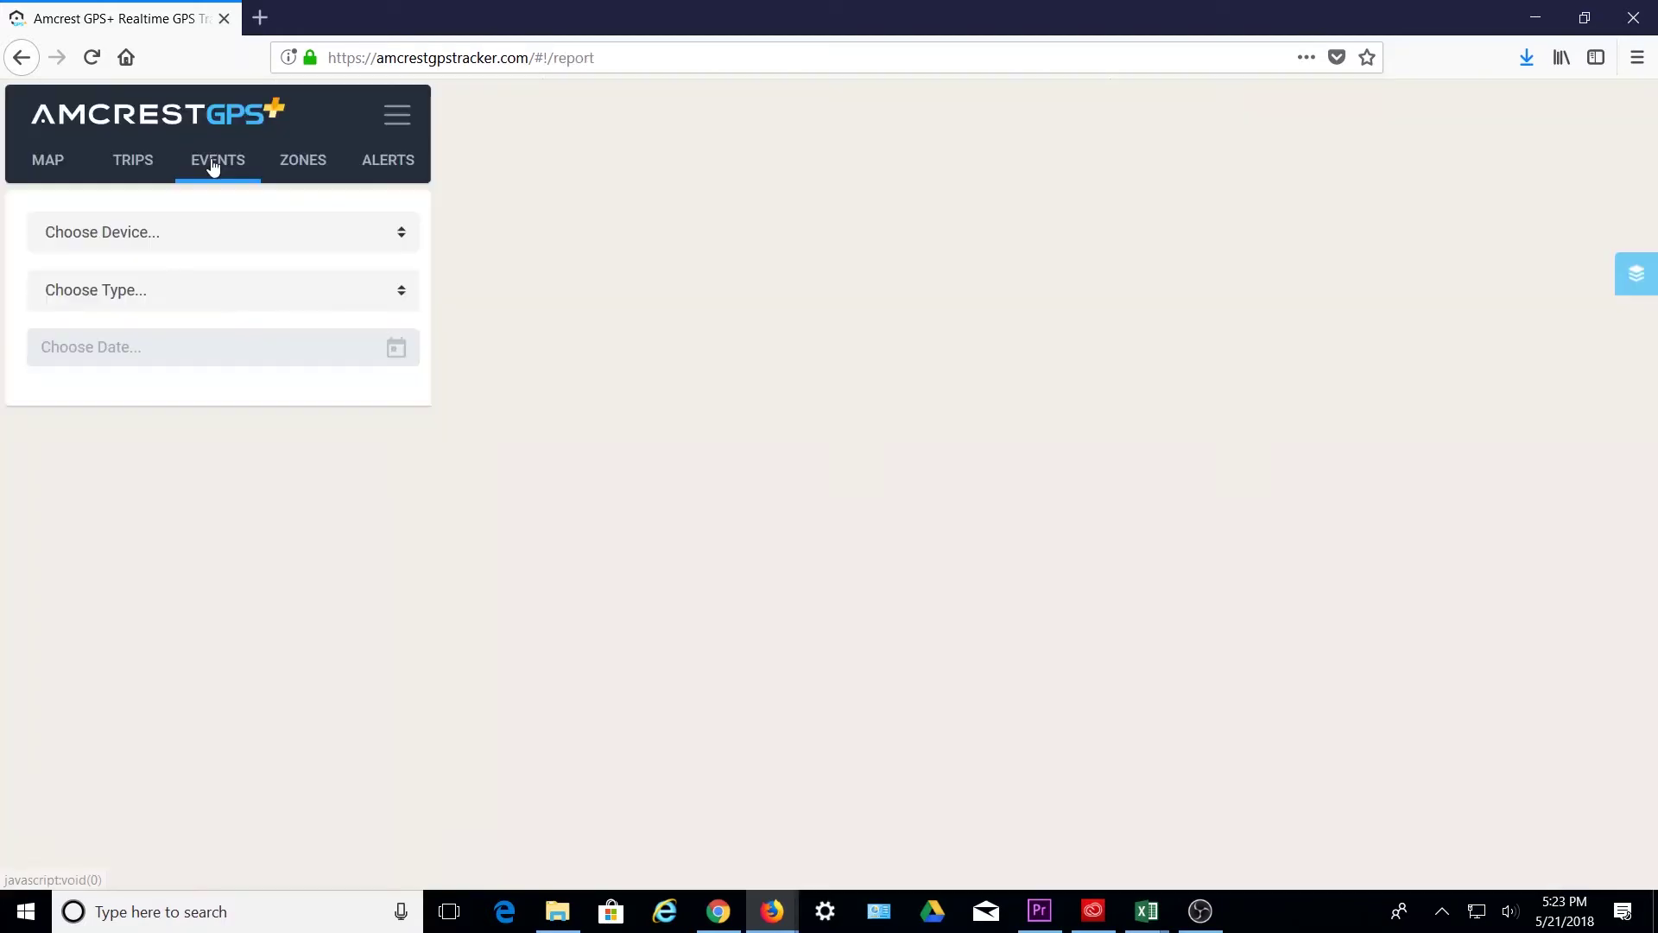
pyautogui.click(262, 235)
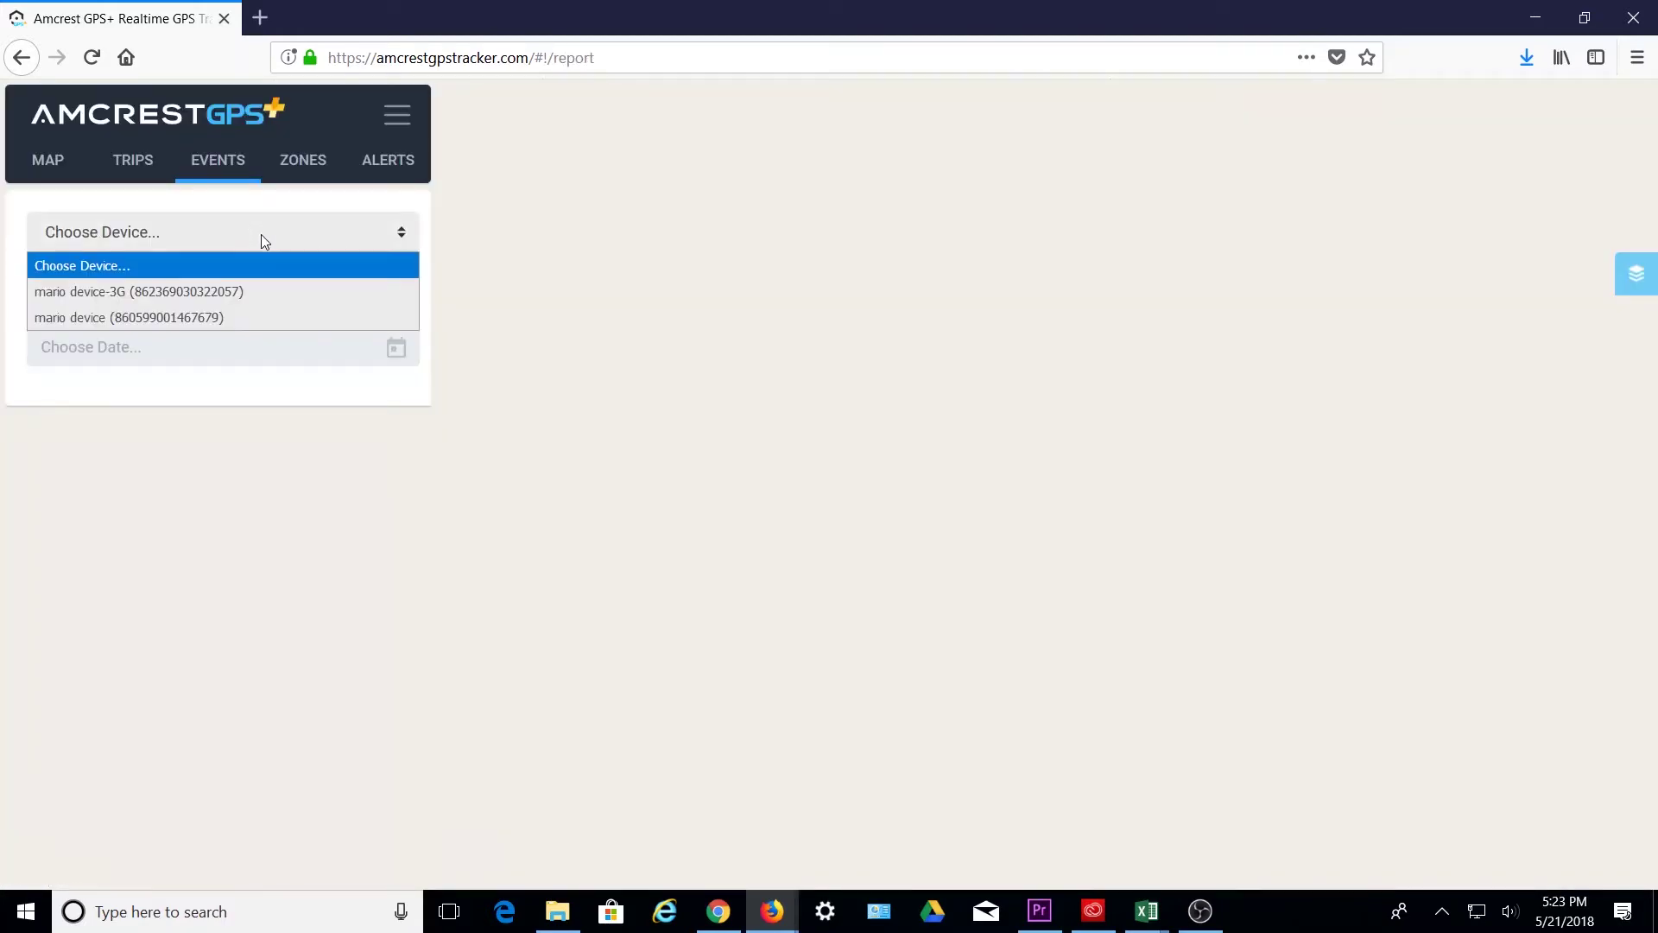
pyautogui.click(275, 317)
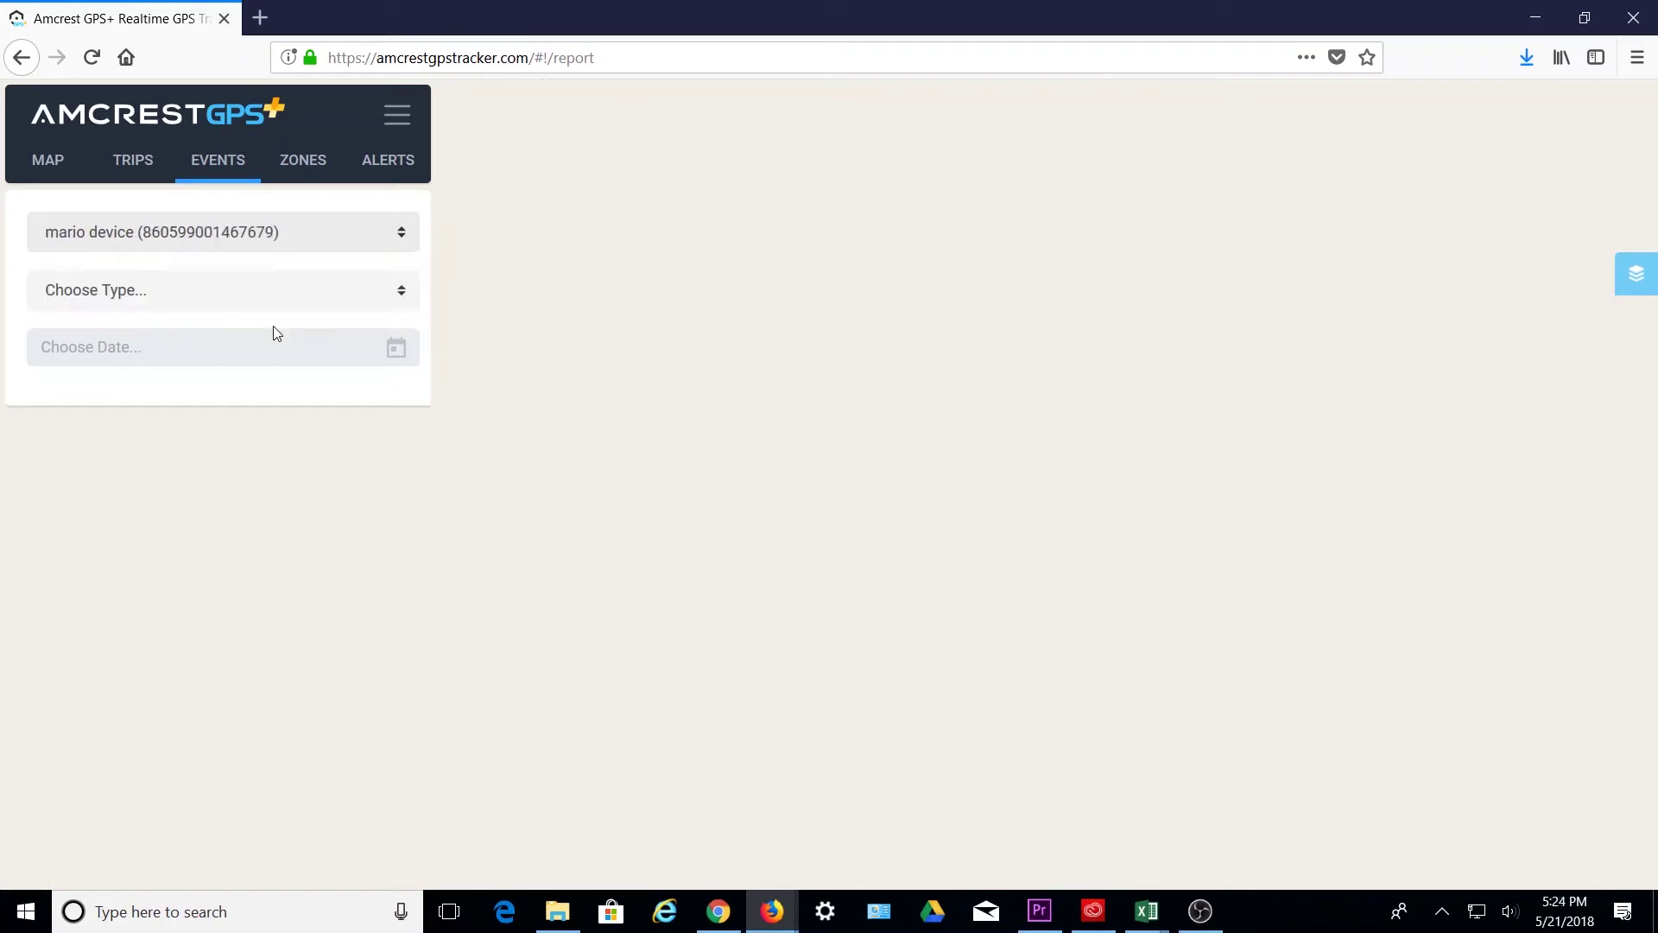
pyautogui.click(266, 299)
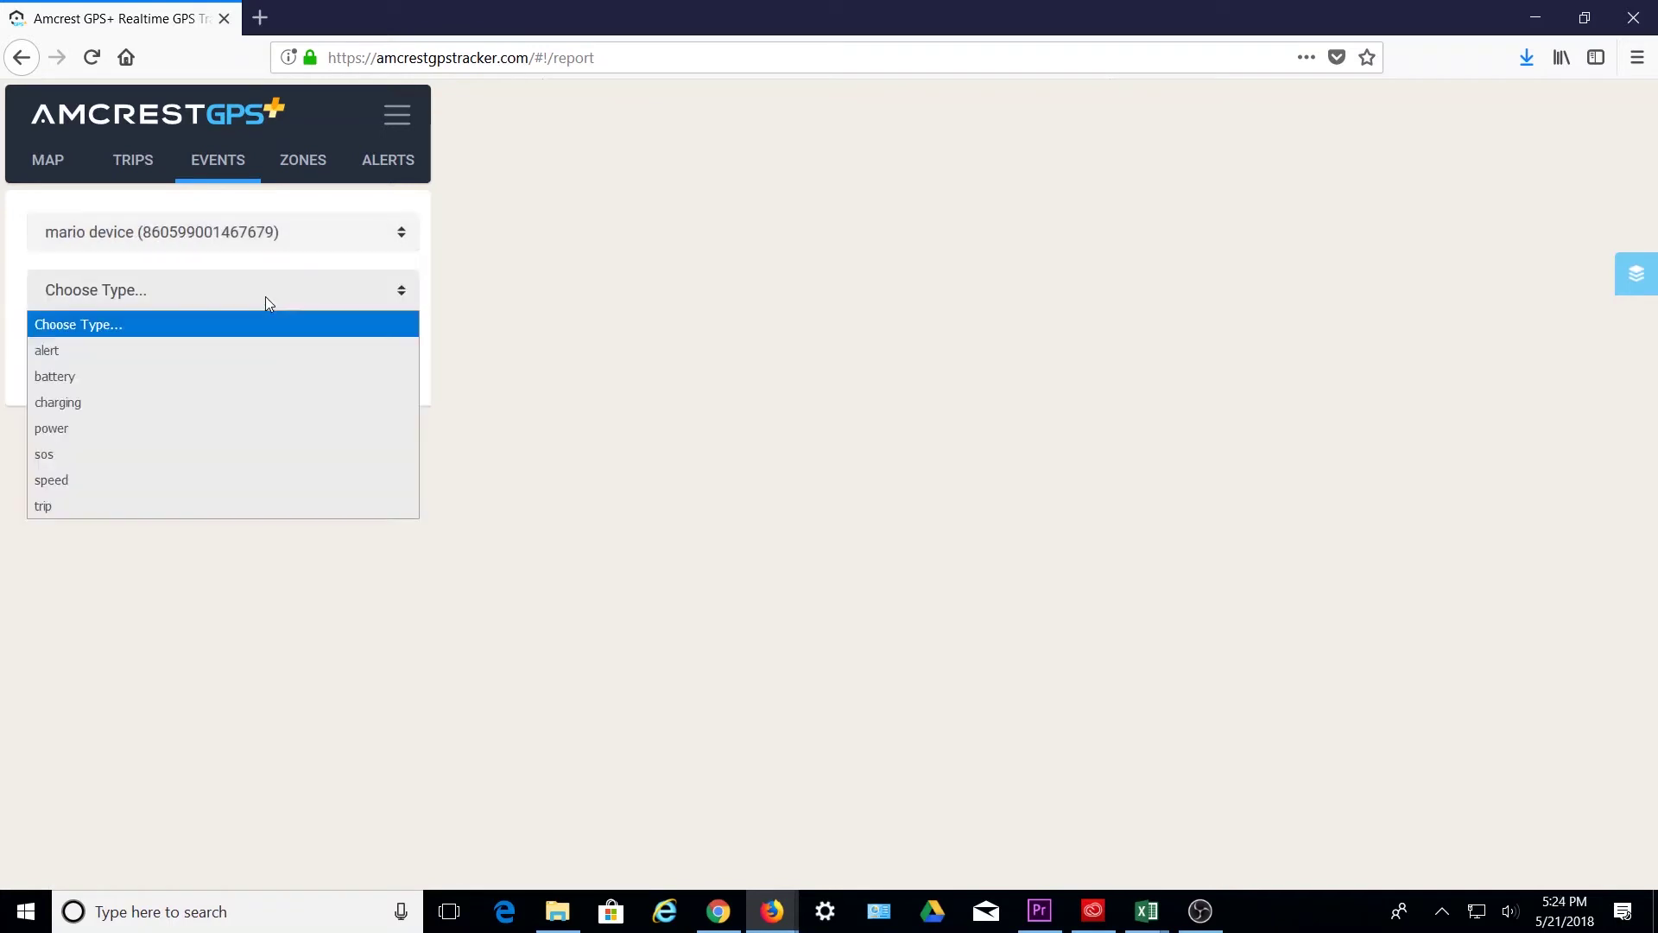
pyautogui.click(184, 345)
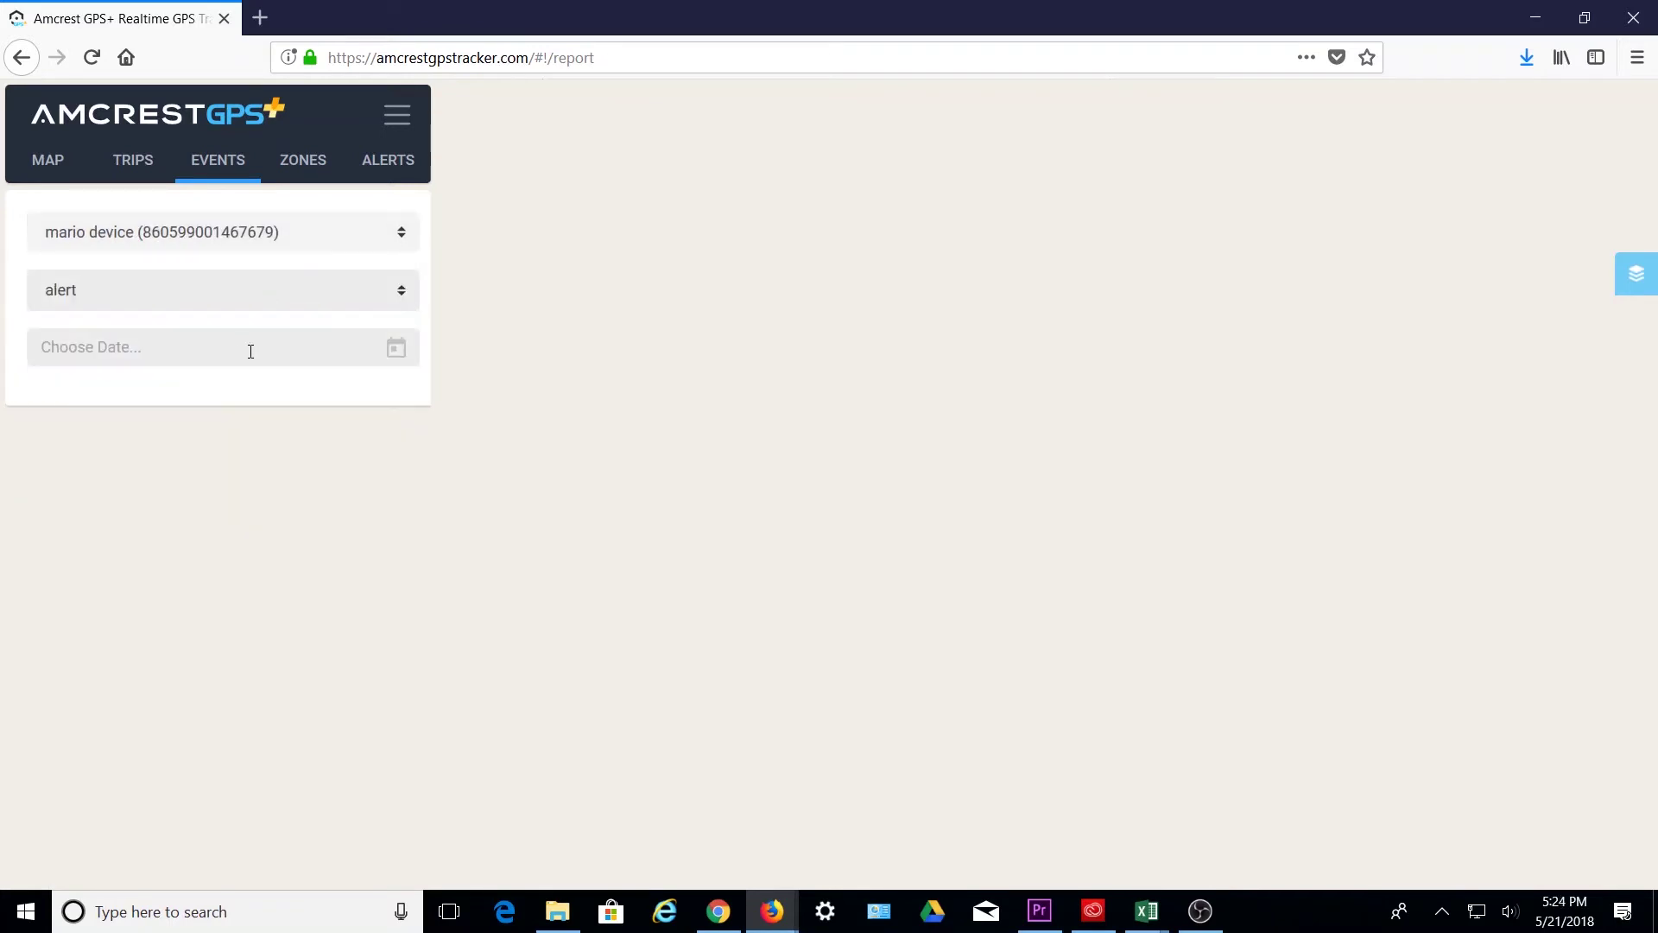
pyautogui.click(224, 348)
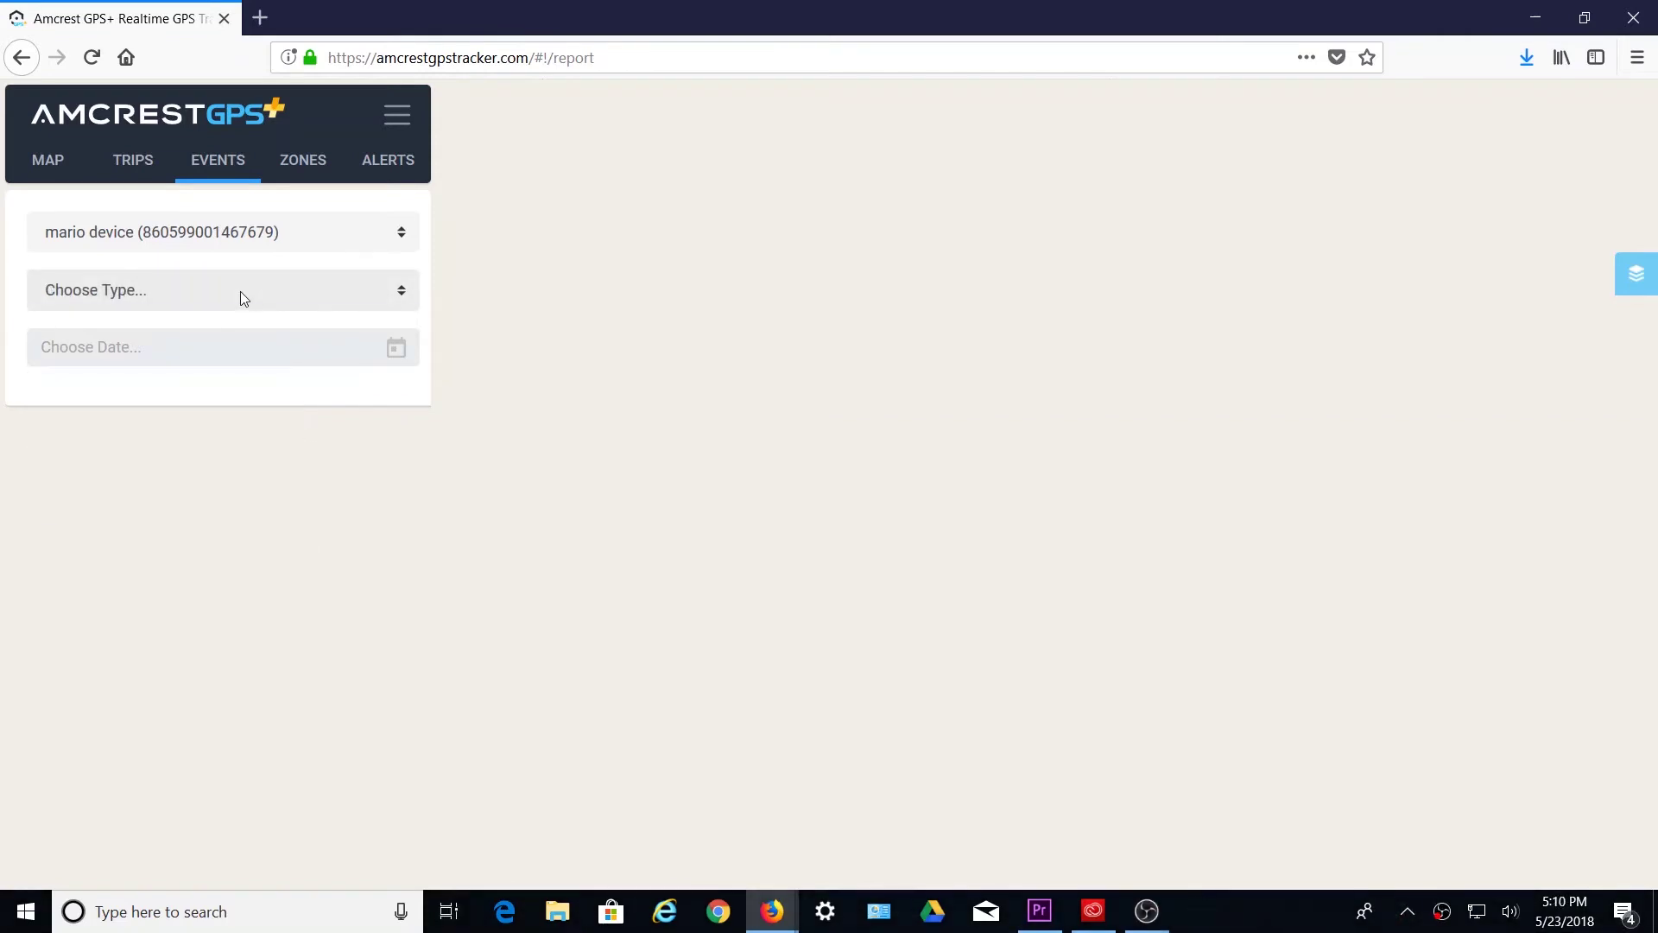
pyautogui.click(235, 295)
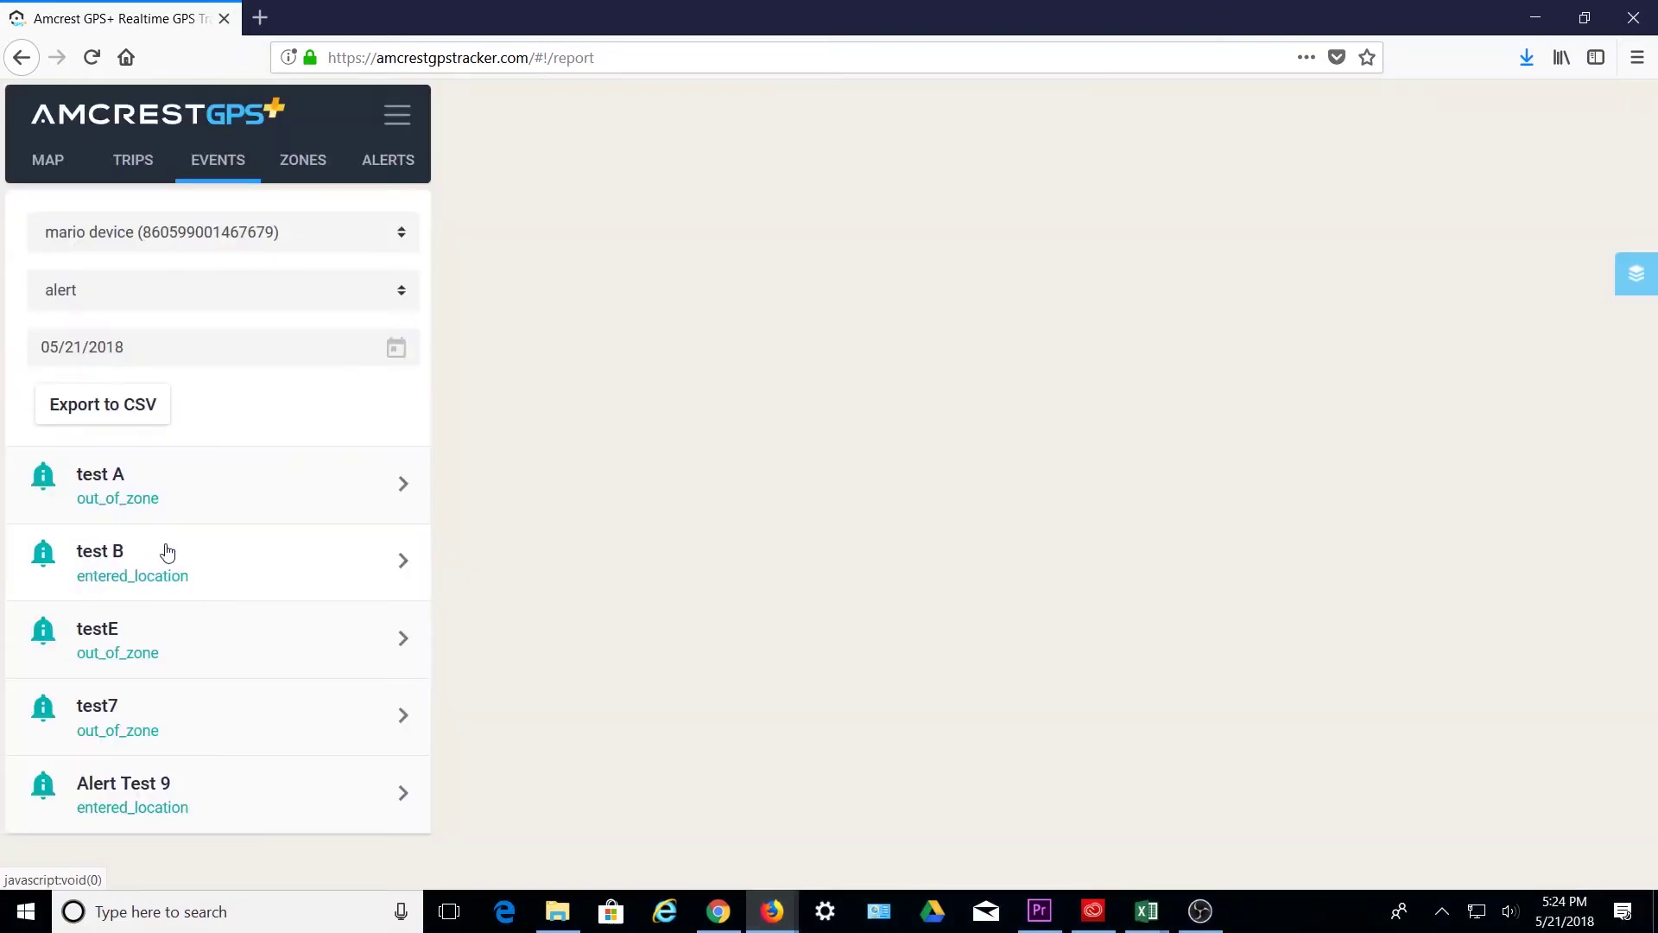
# - Check the test A details, then switch to battery events and expand the battery Alert
pyautogui.click(204, 501)
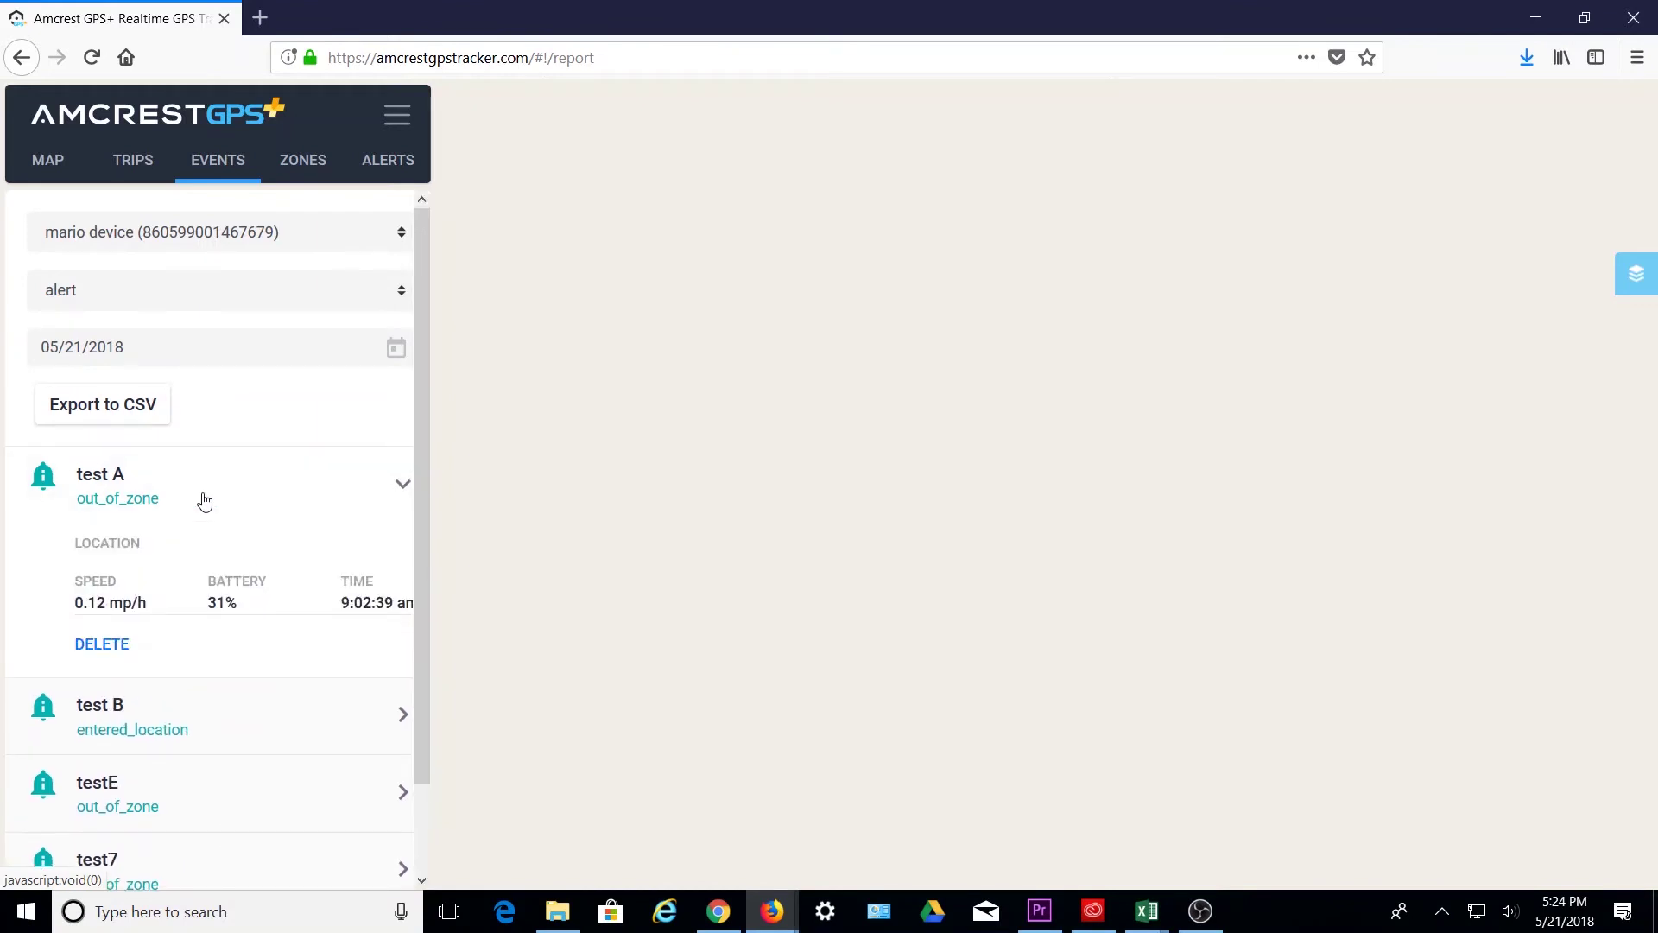
pyautogui.click(204, 501)
pyautogui.click(267, 291)
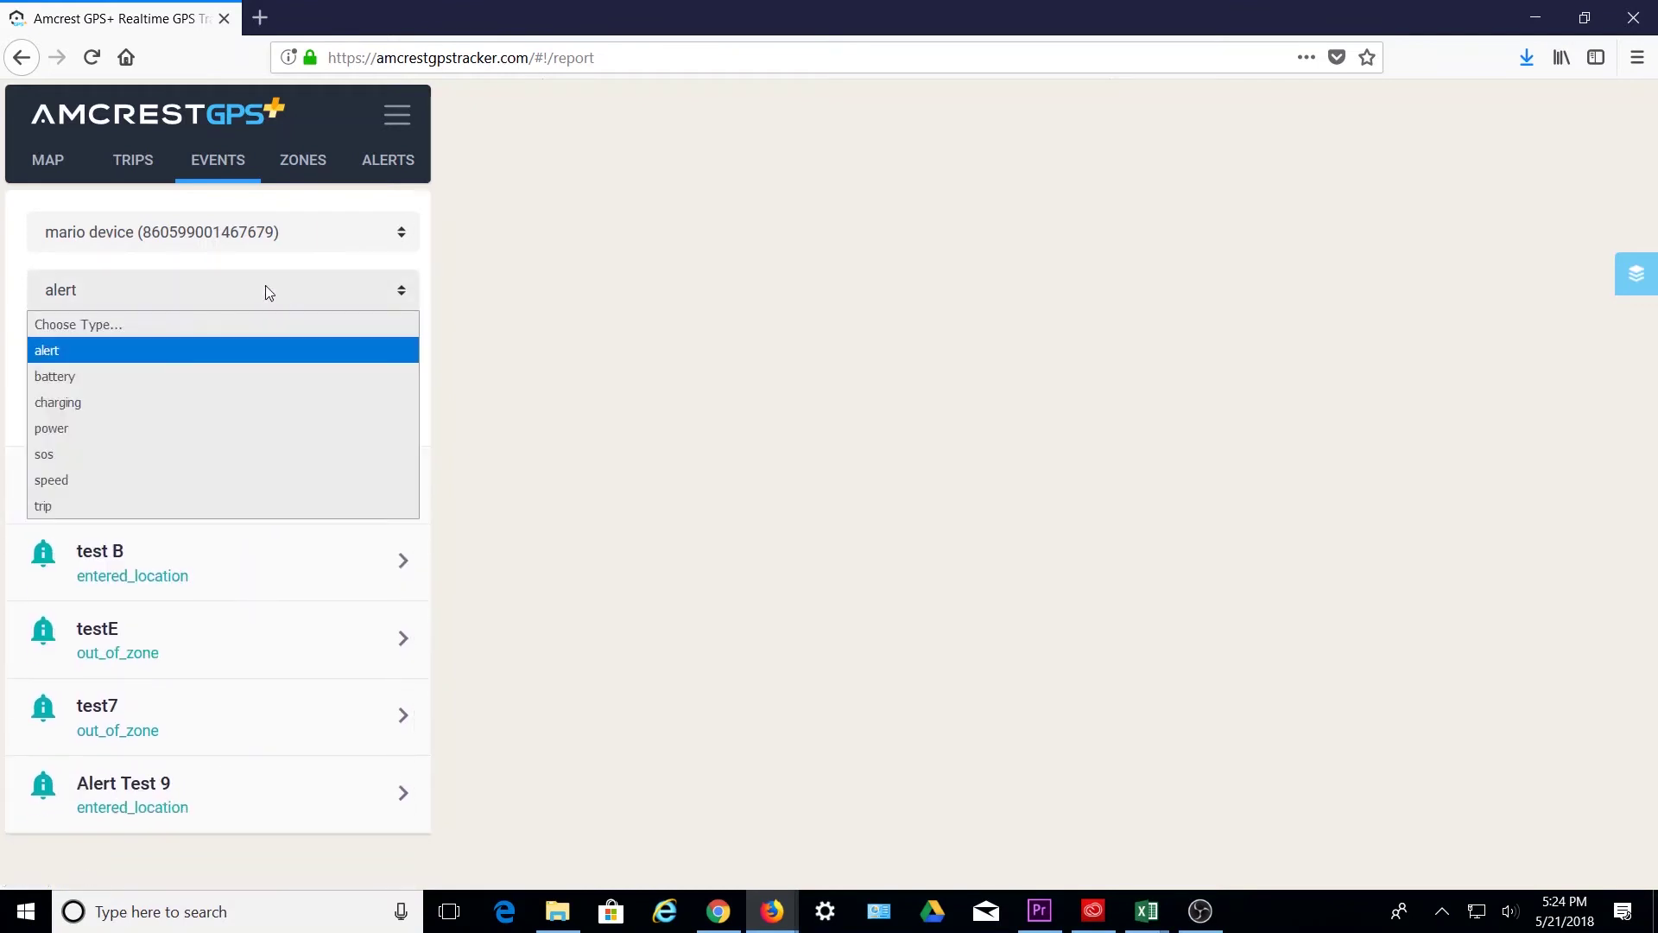
pyautogui.click(167, 375)
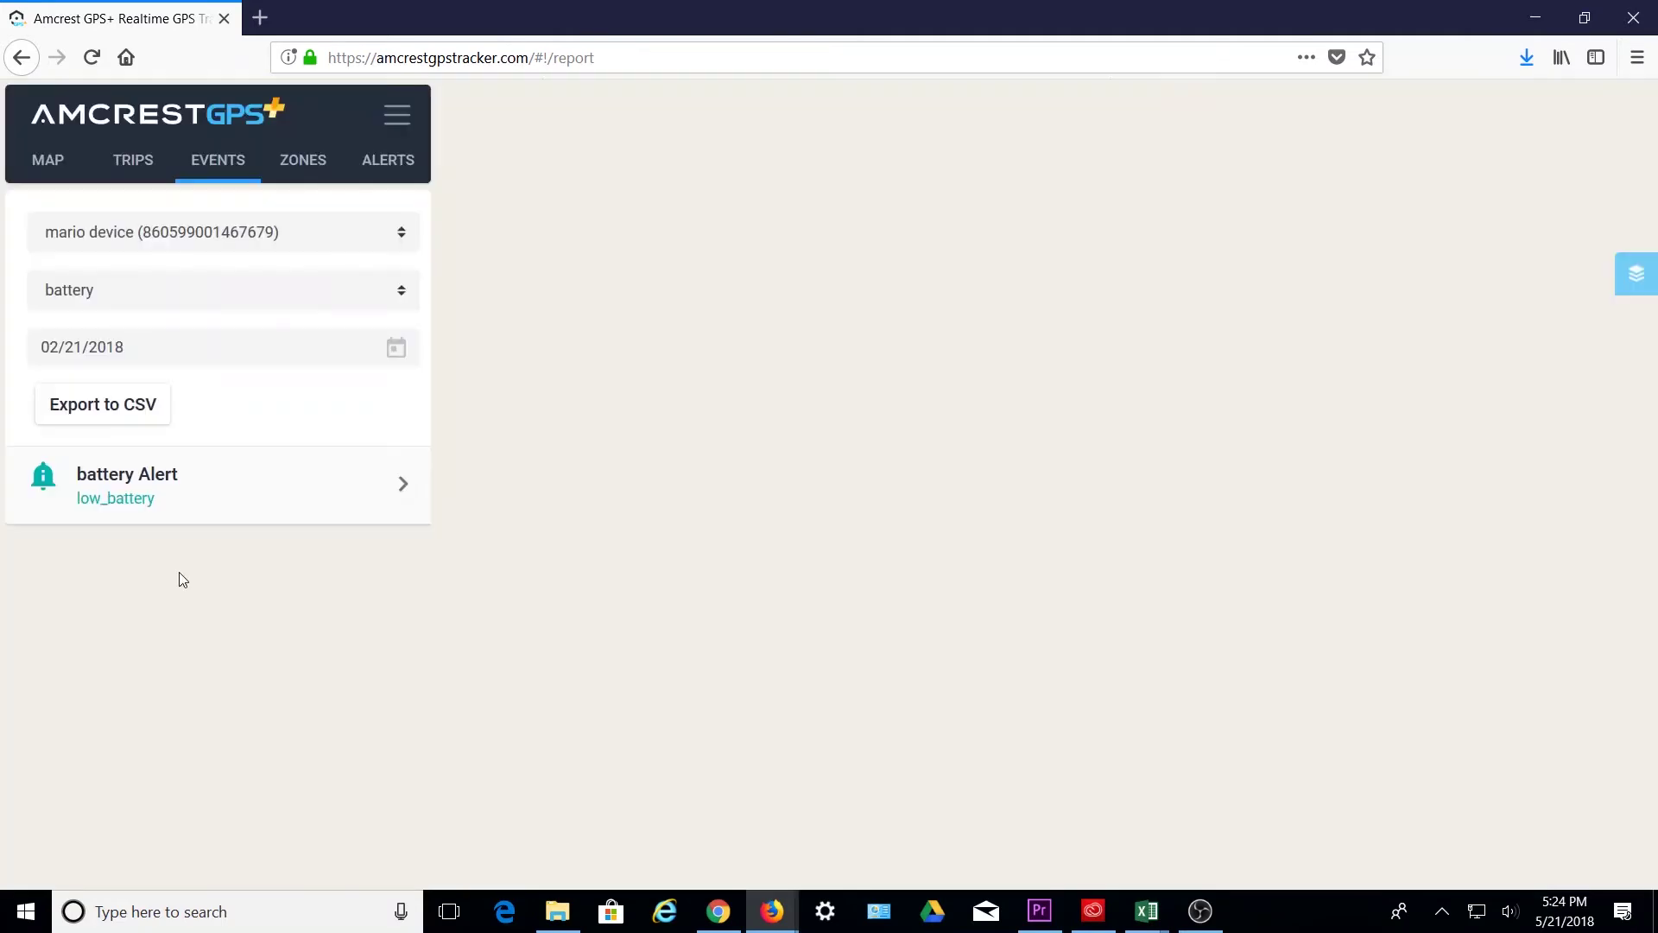
pyautogui.click(138, 504)
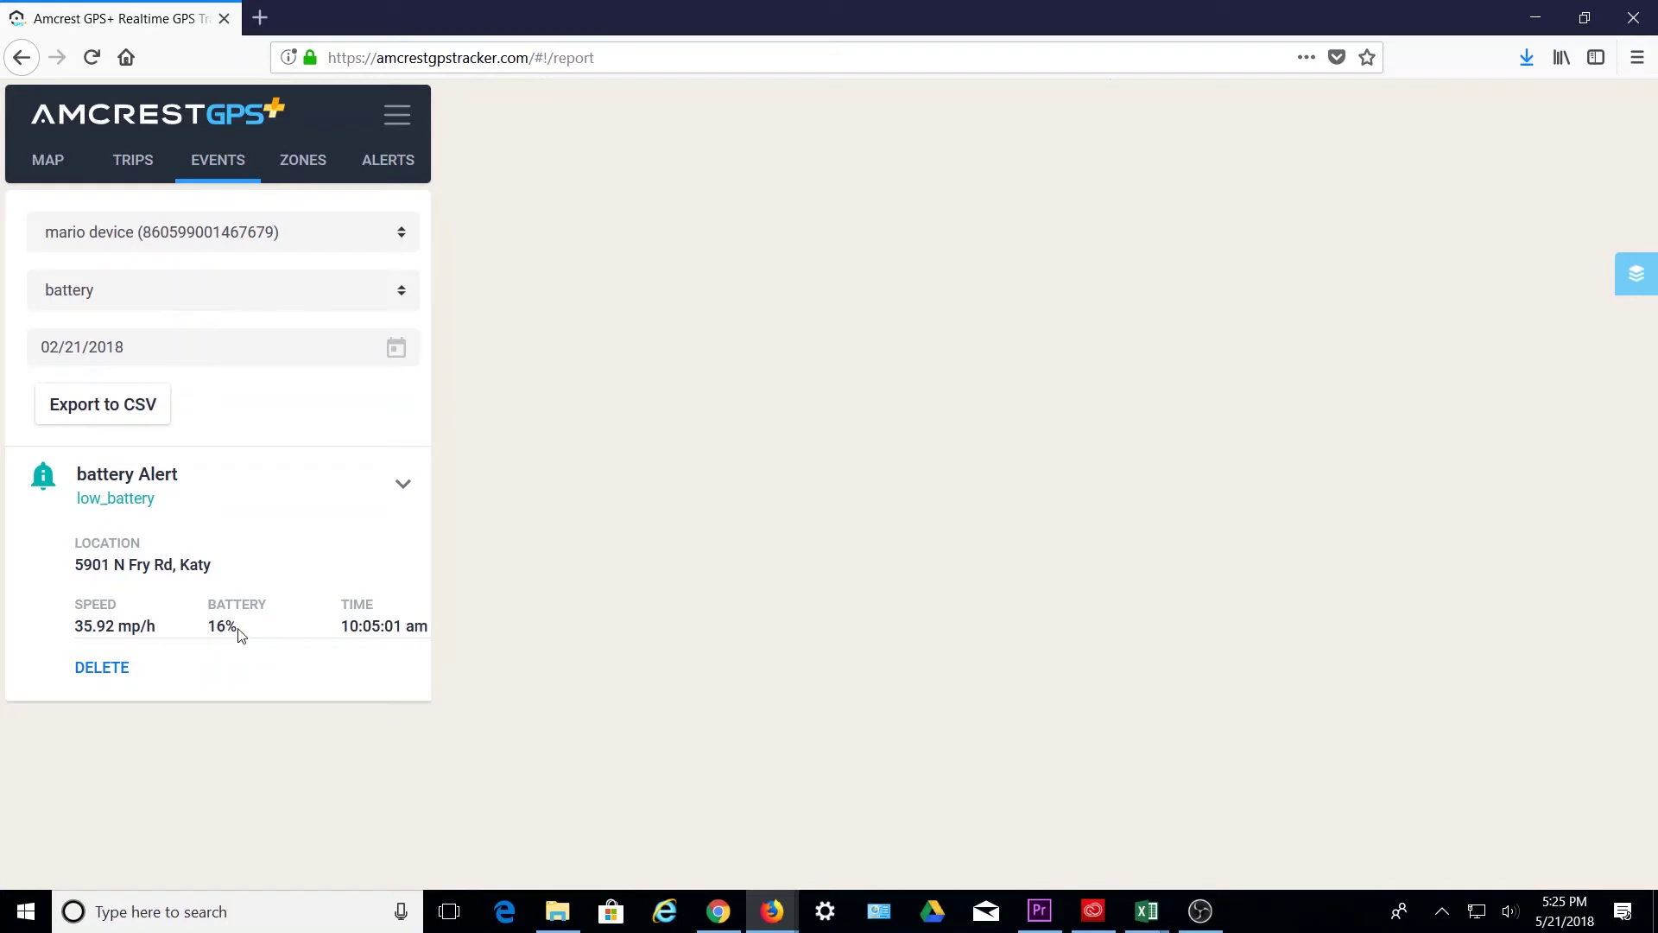
# - Change the event type to charging, then to power
pyautogui.click(293, 294)
pyautogui.click(79, 408)
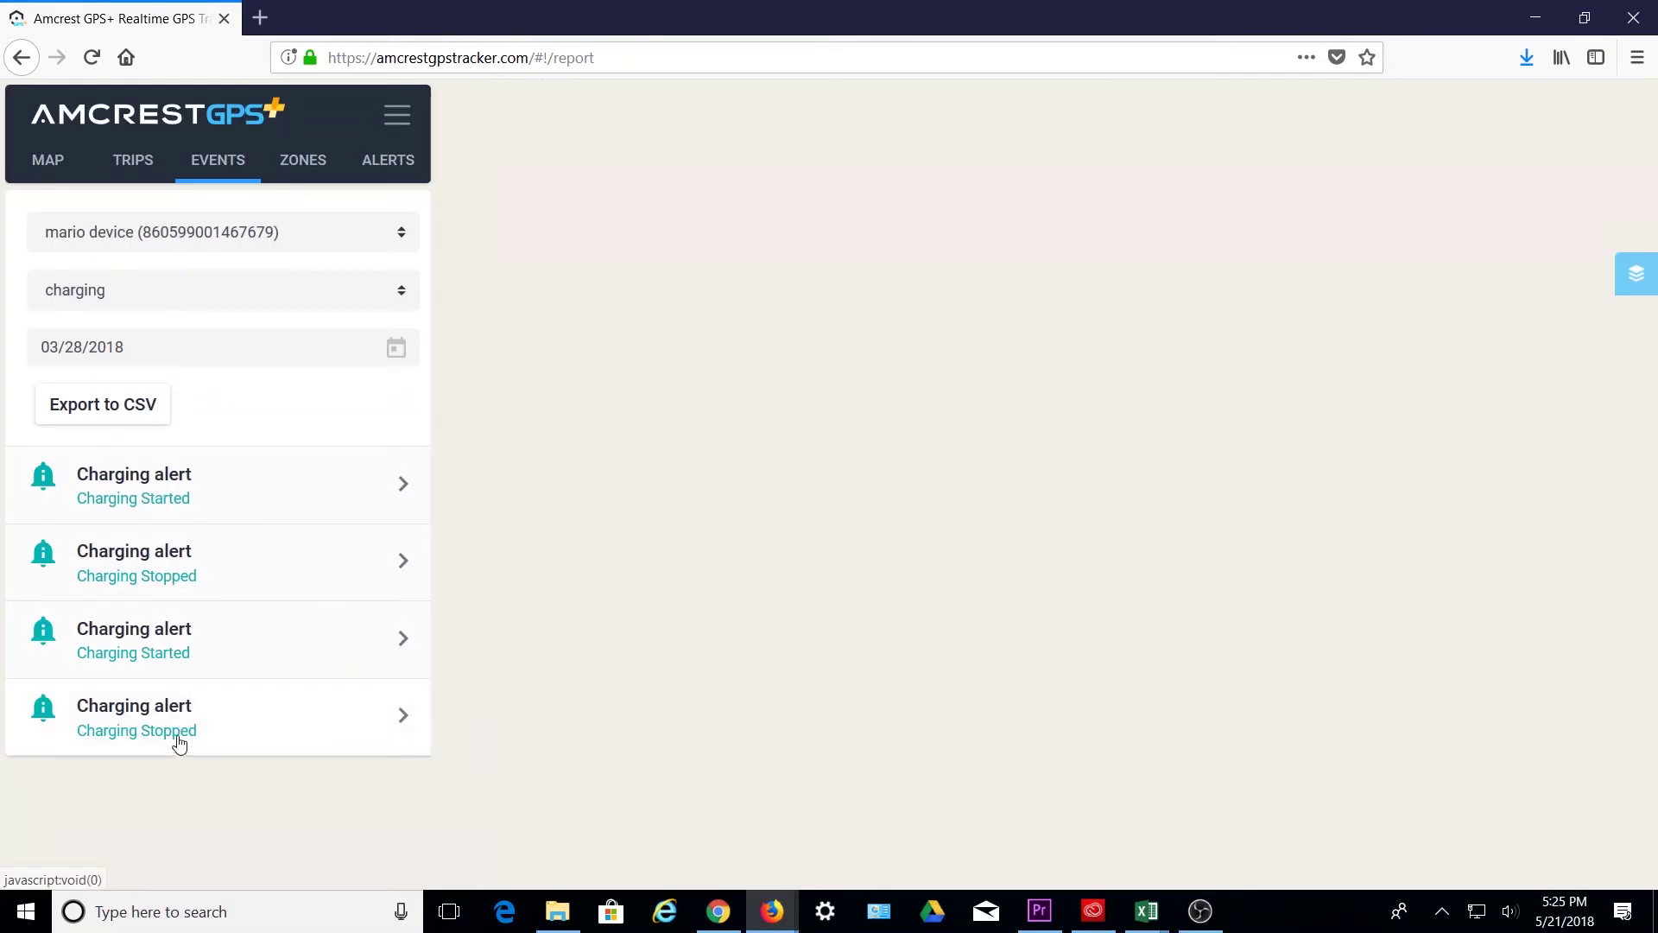
pyautogui.click(231, 307)
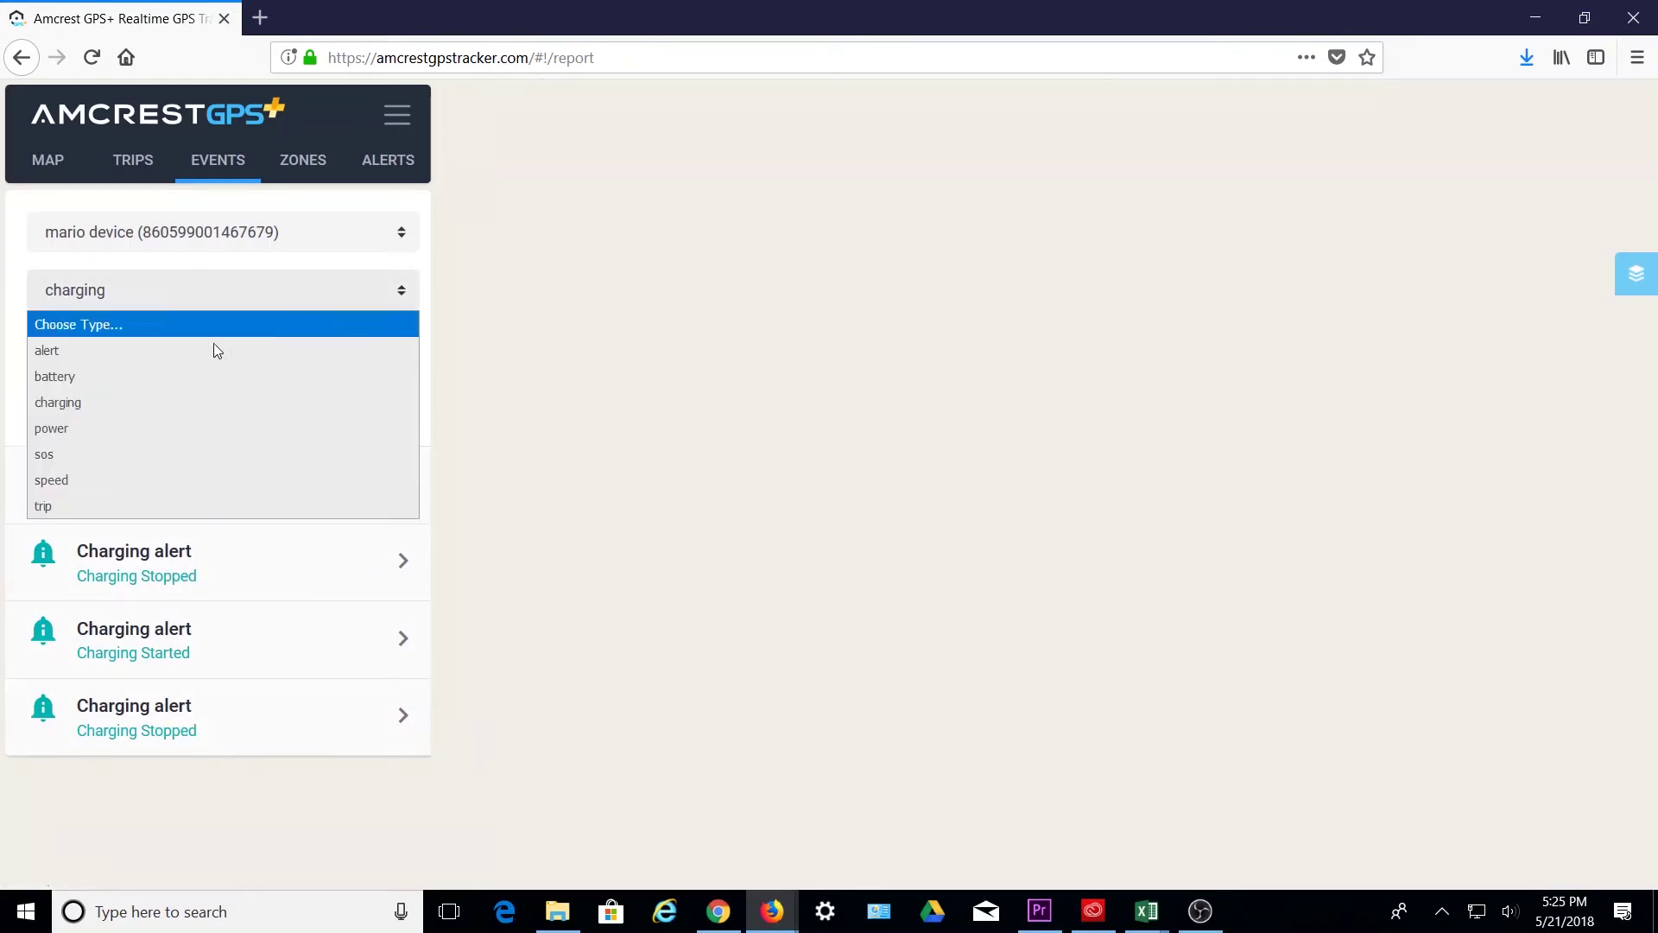
pyautogui.click(176, 432)
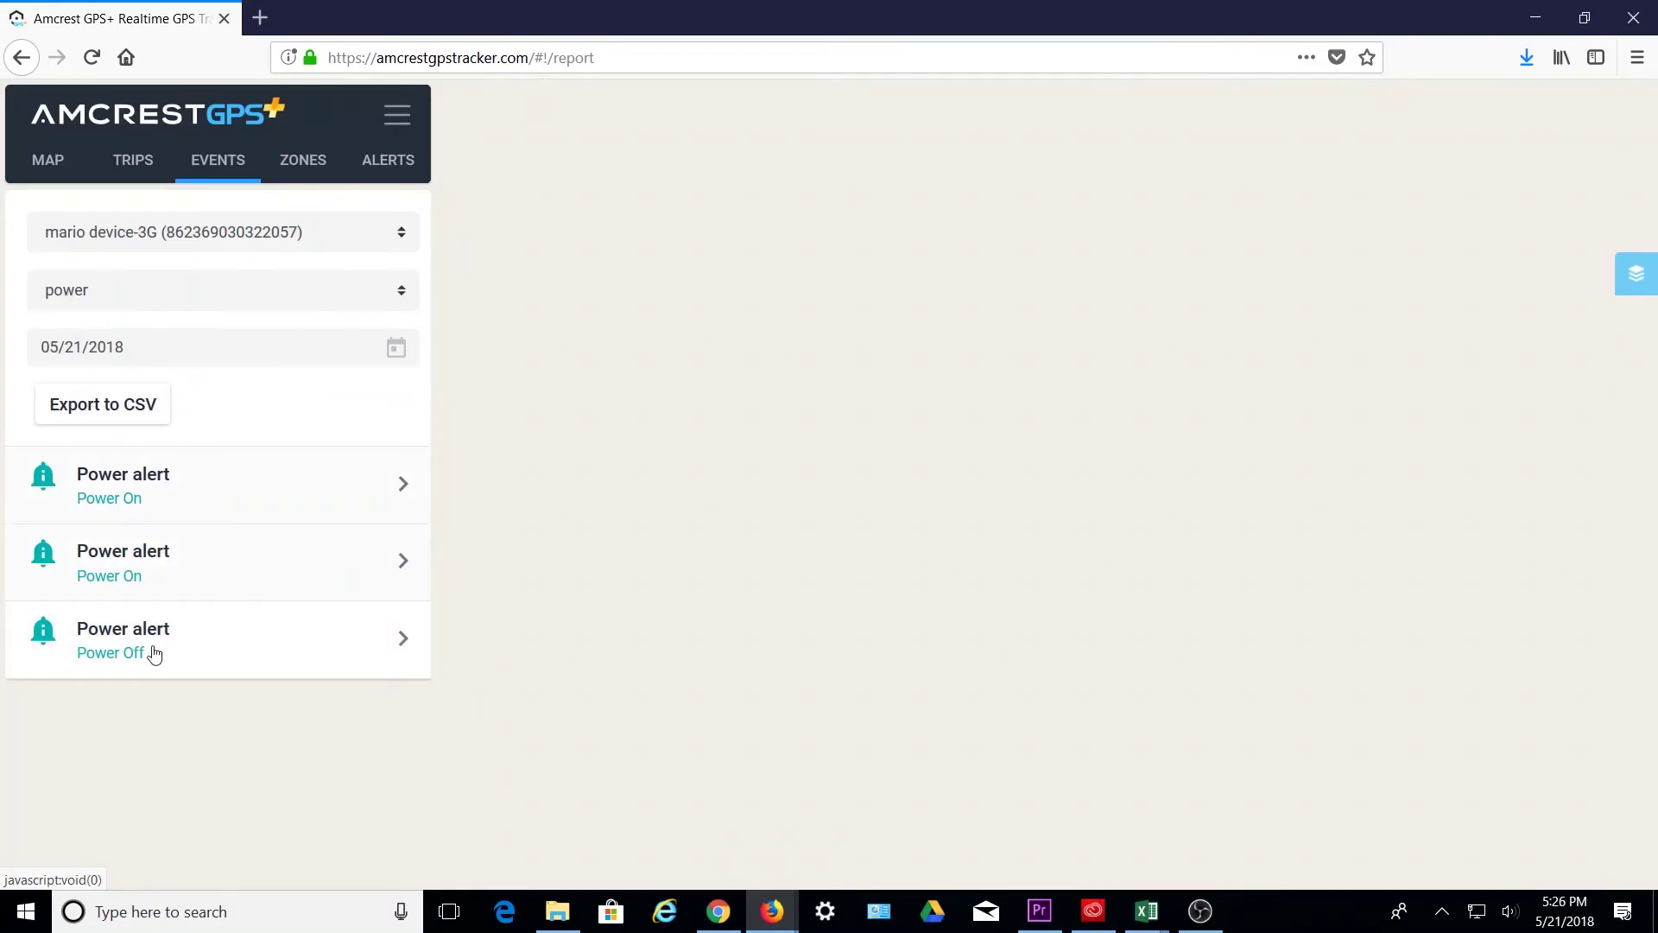
# - Try the sos event type and dismiss the 'no records!' message
pyautogui.click(184, 291)
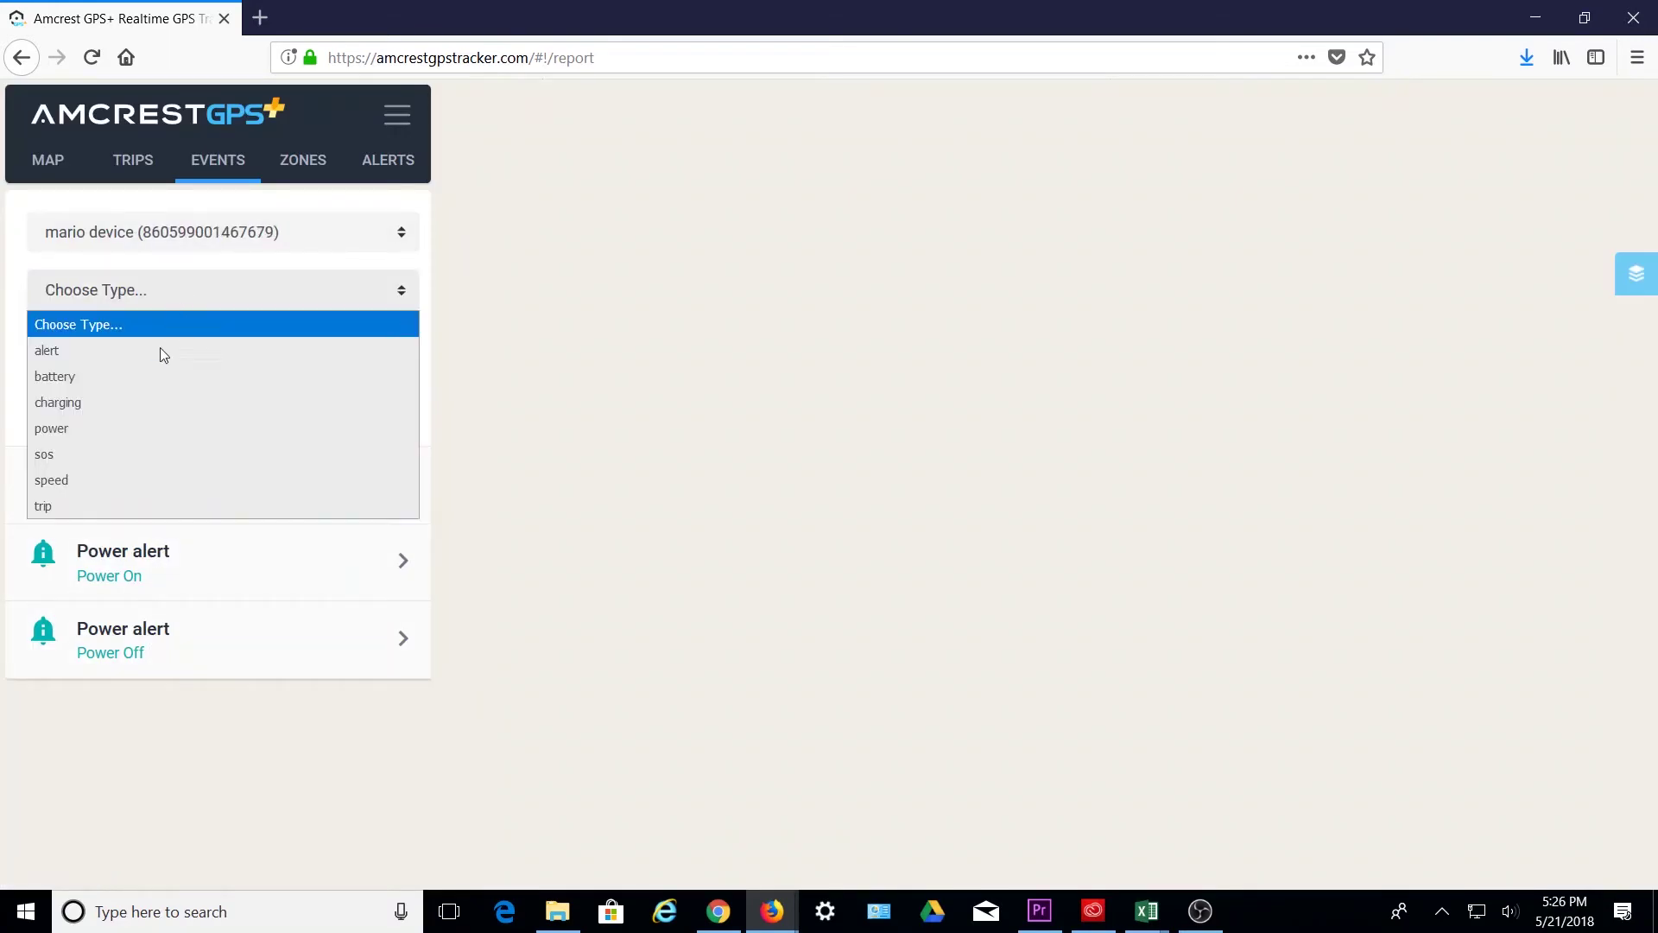
pyautogui.click(115, 452)
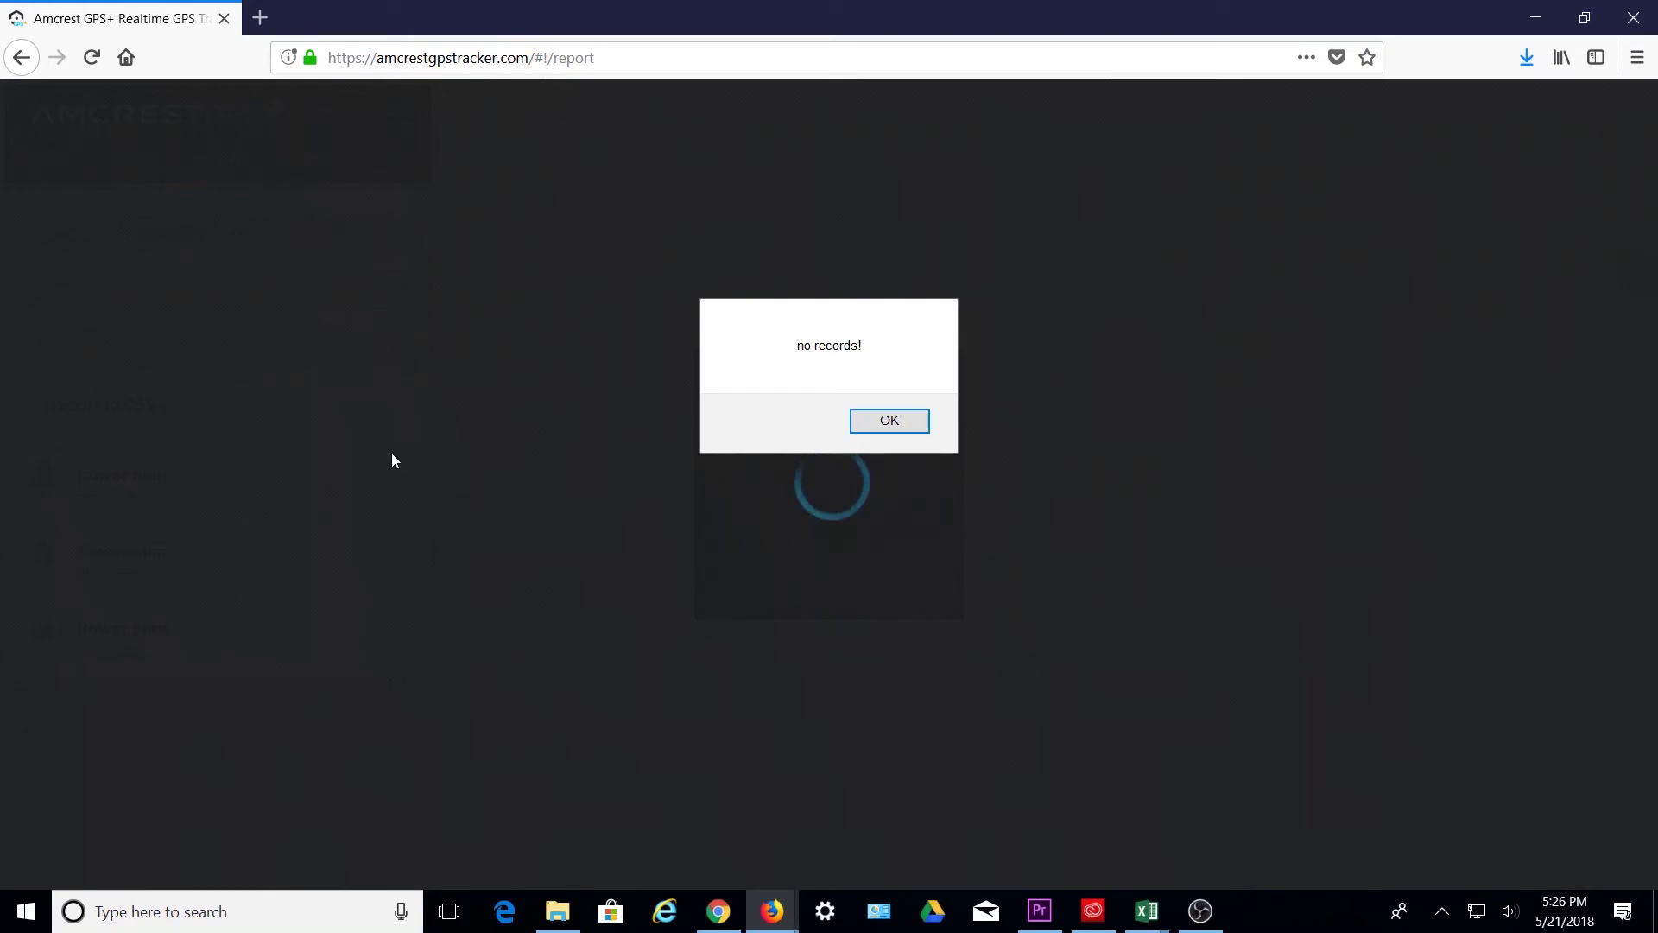
pyautogui.click(875, 427)
# - View speed events and the 53.62 mp/h Speed Alert, then switch to trip events
pyautogui.click(171, 292)
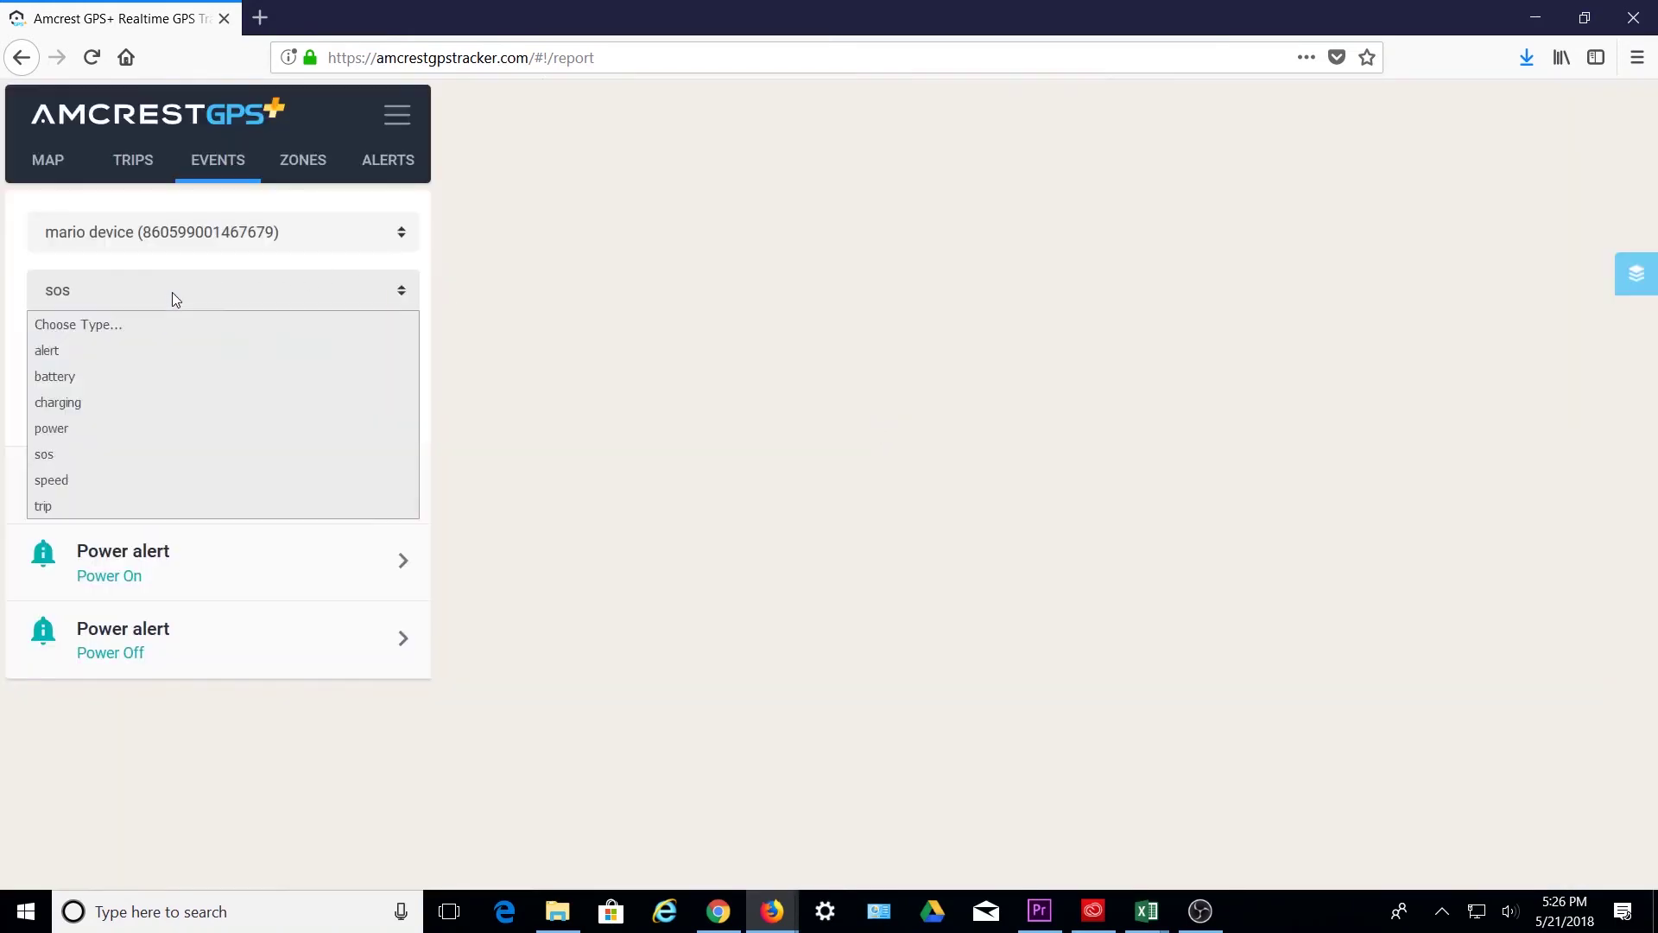
pyautogui.click(139, 477)
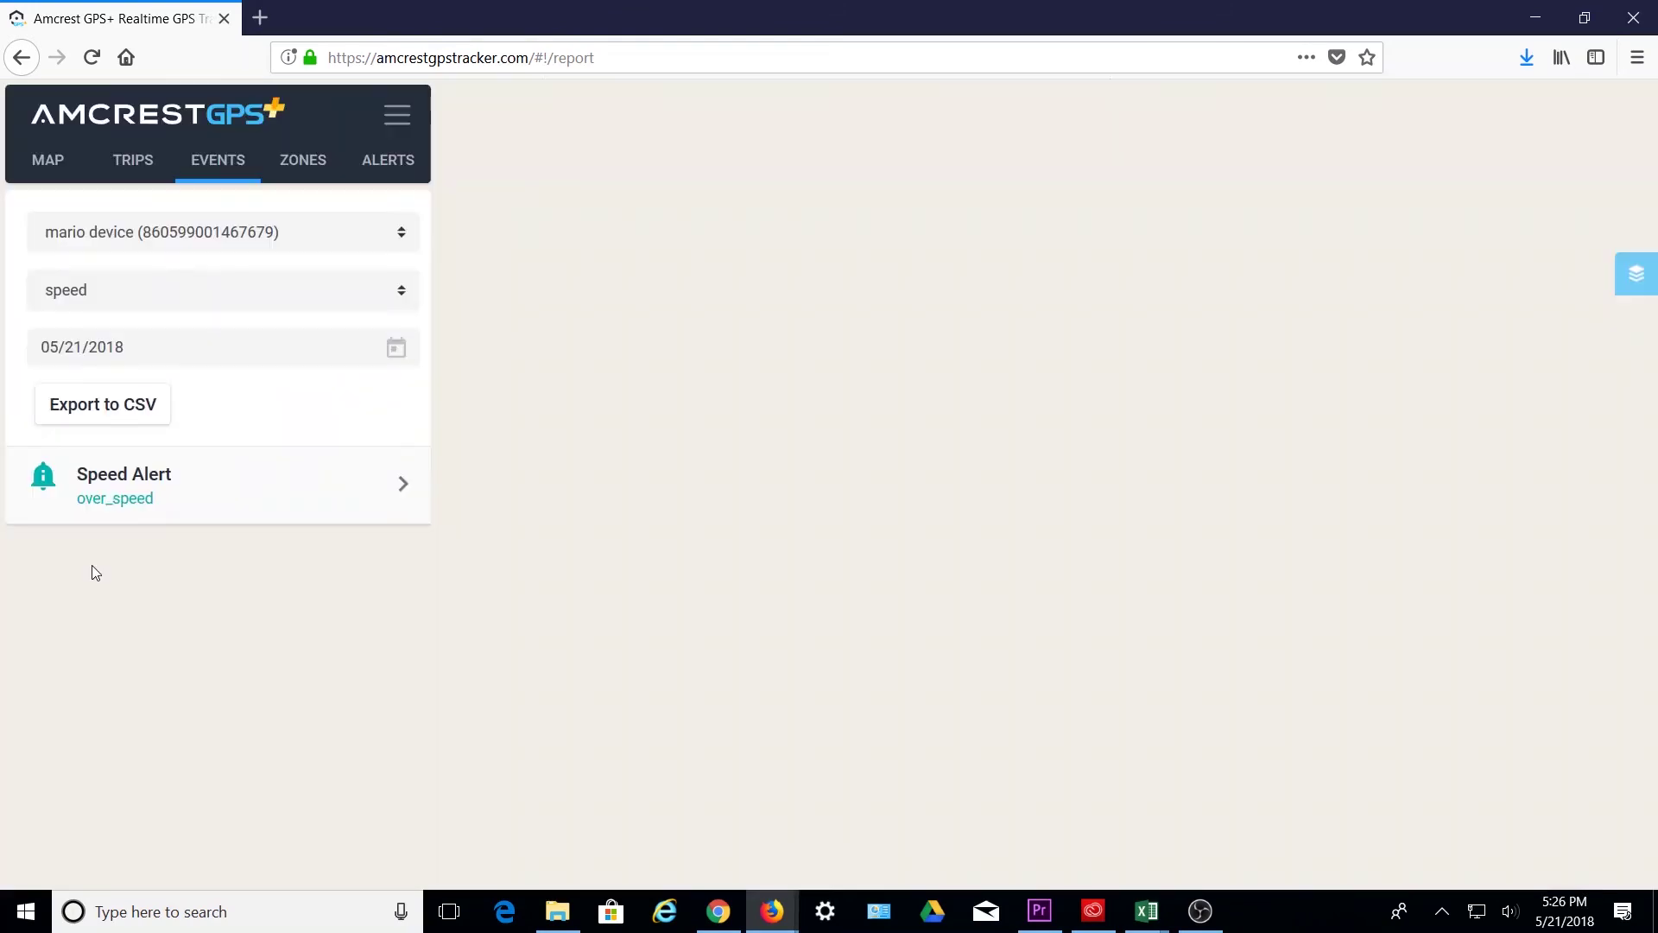
pyautogui.click(169, 512)
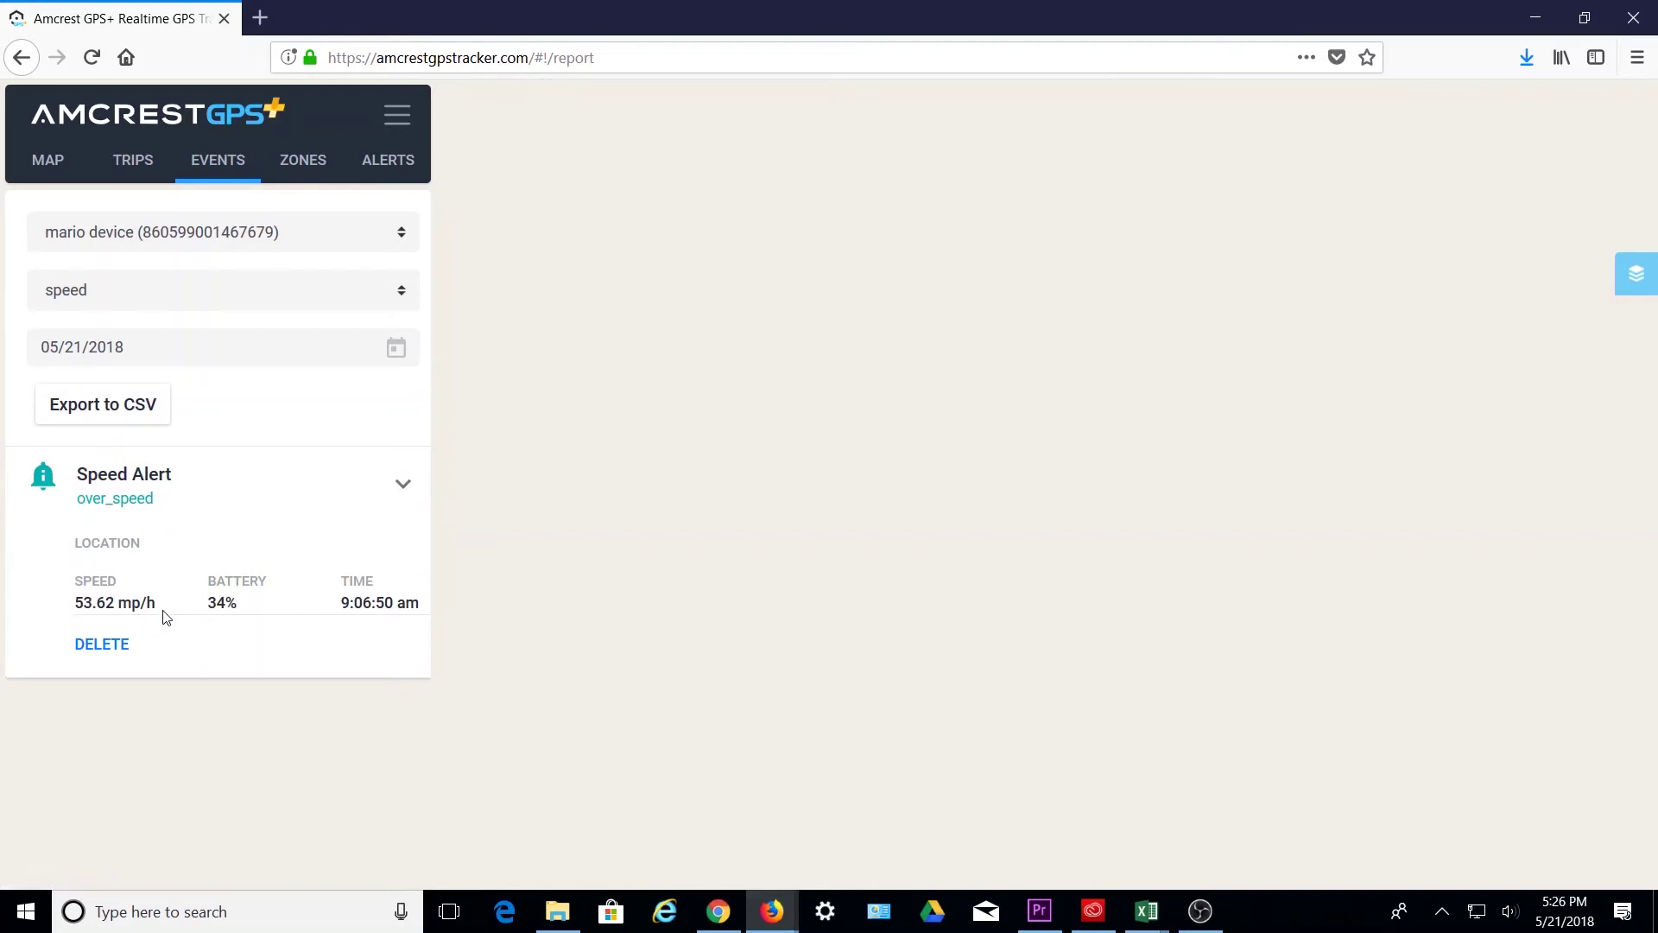
pyautogui.click(228, 292)
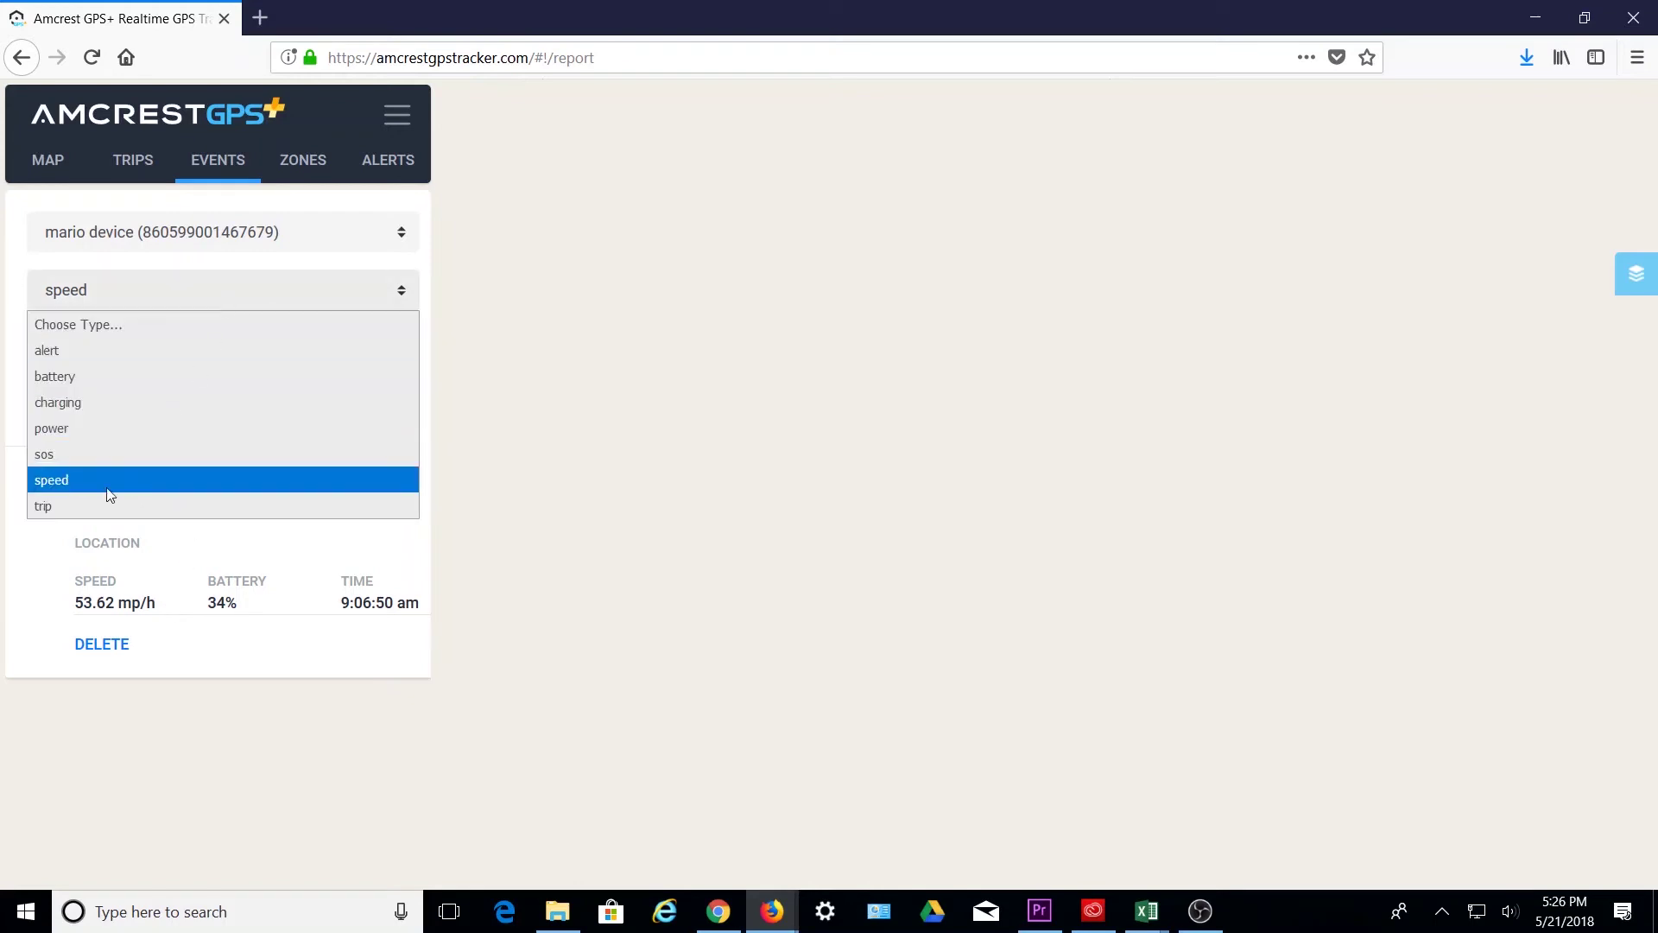
pyautogui.click(84, 507)
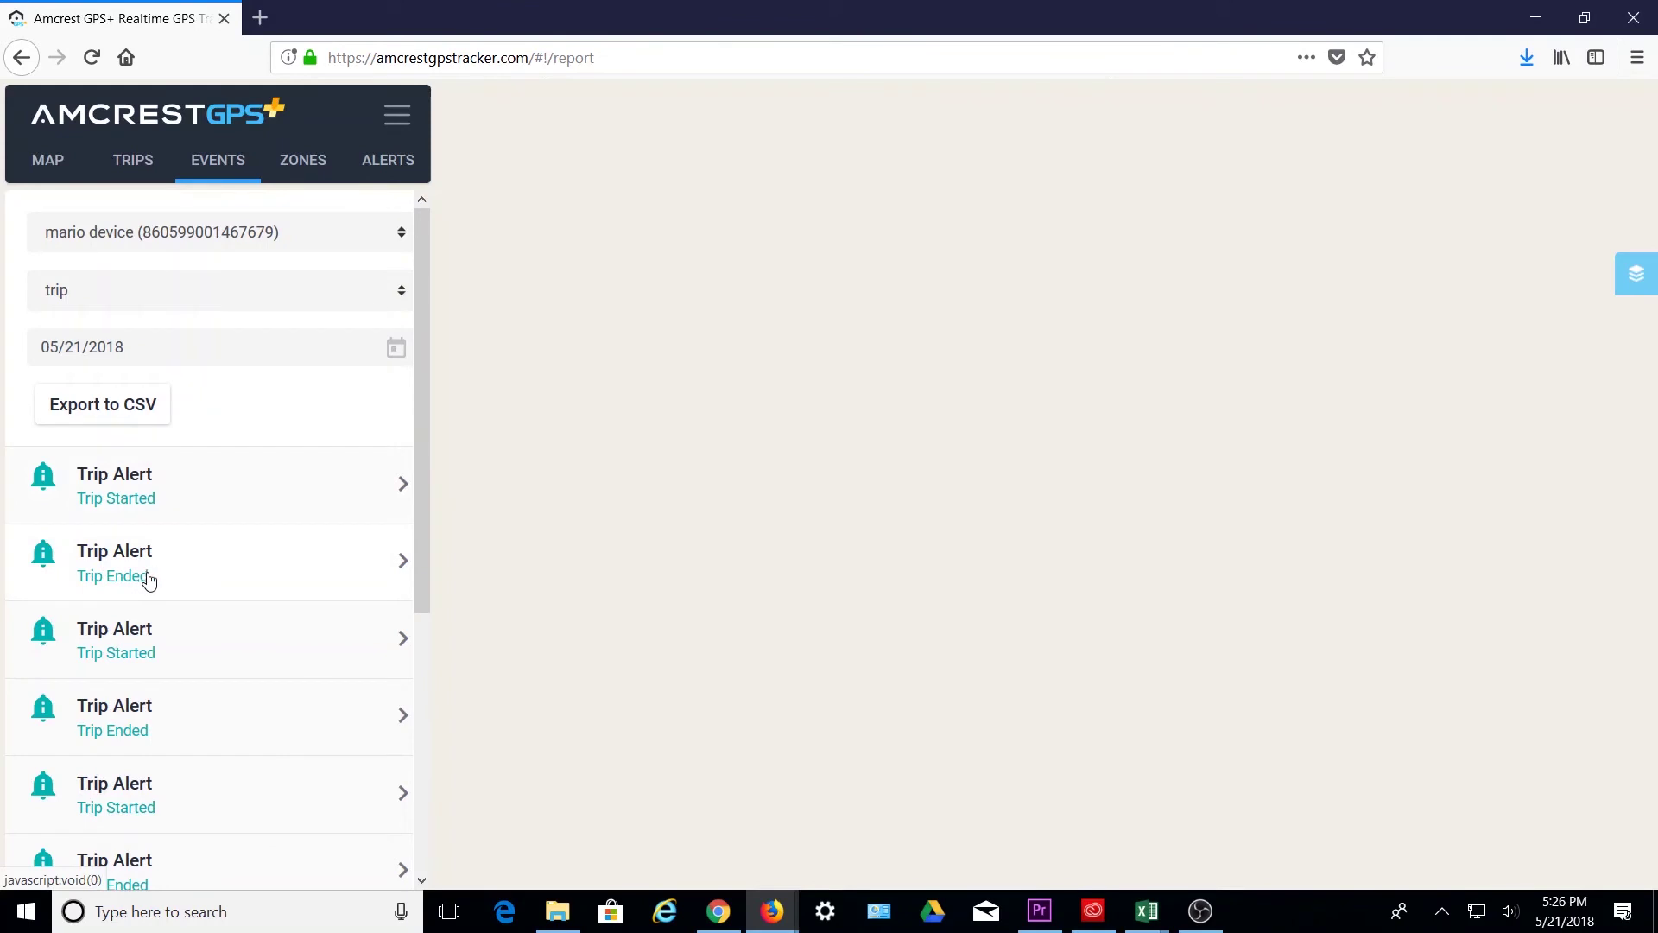
# - Expand and collapse the first few Trip Started and Trip Ended rows to check their details
pyautogui.click(255, 499)
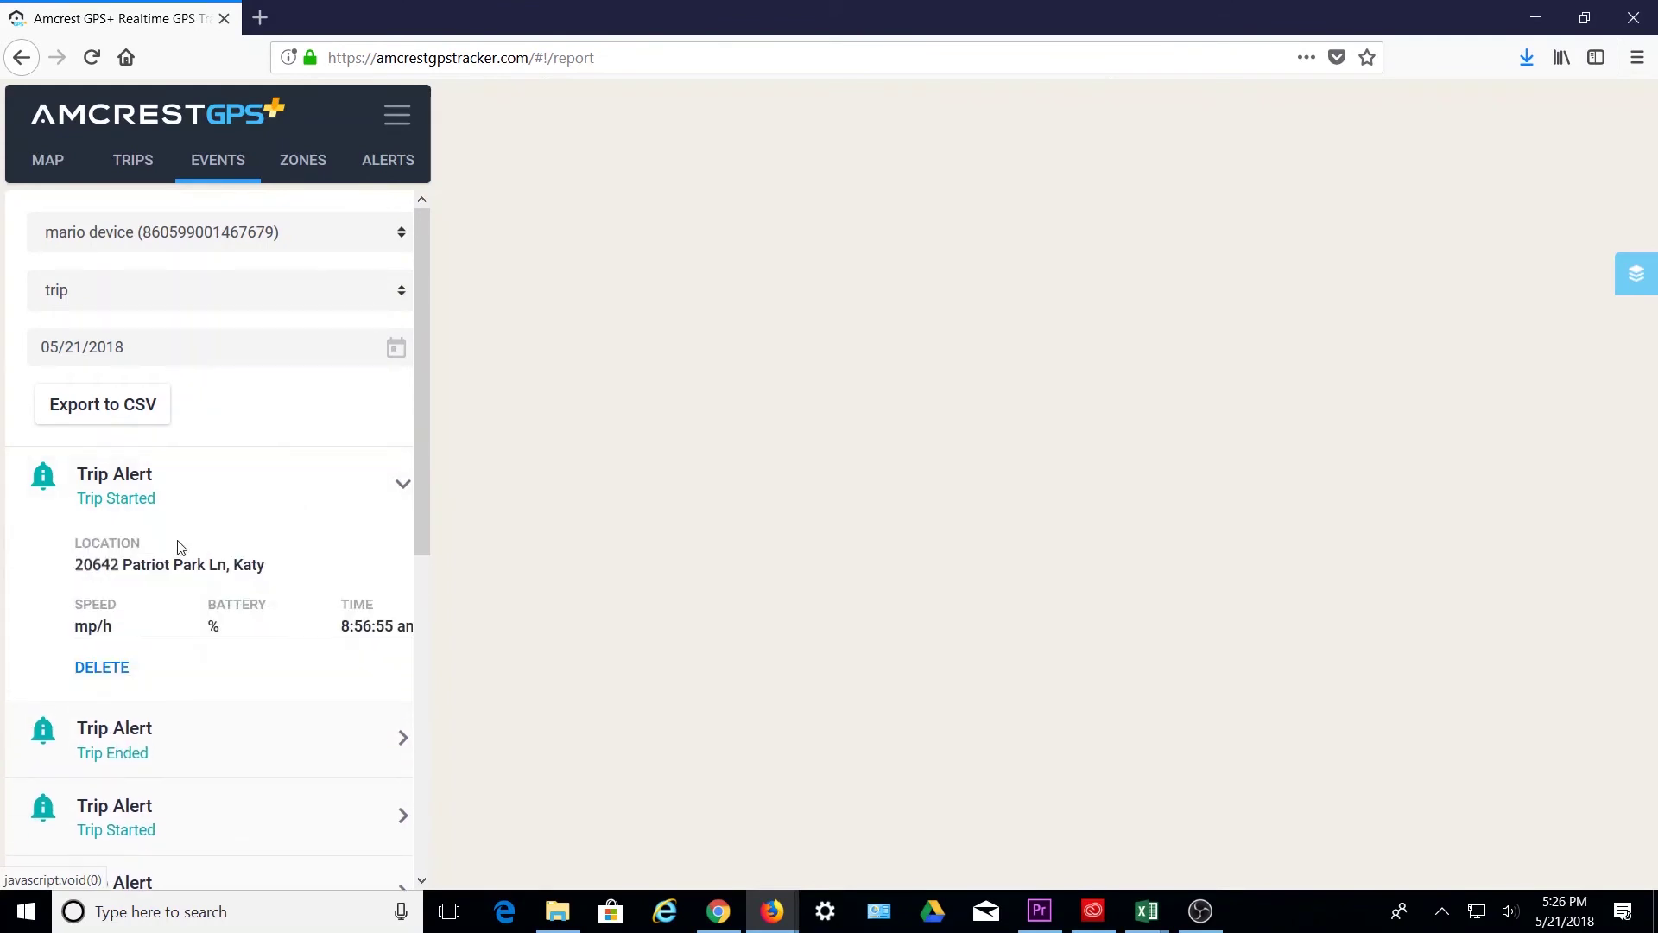
pyautogui.click(147, 494)
pyautogui.click(174, 560)
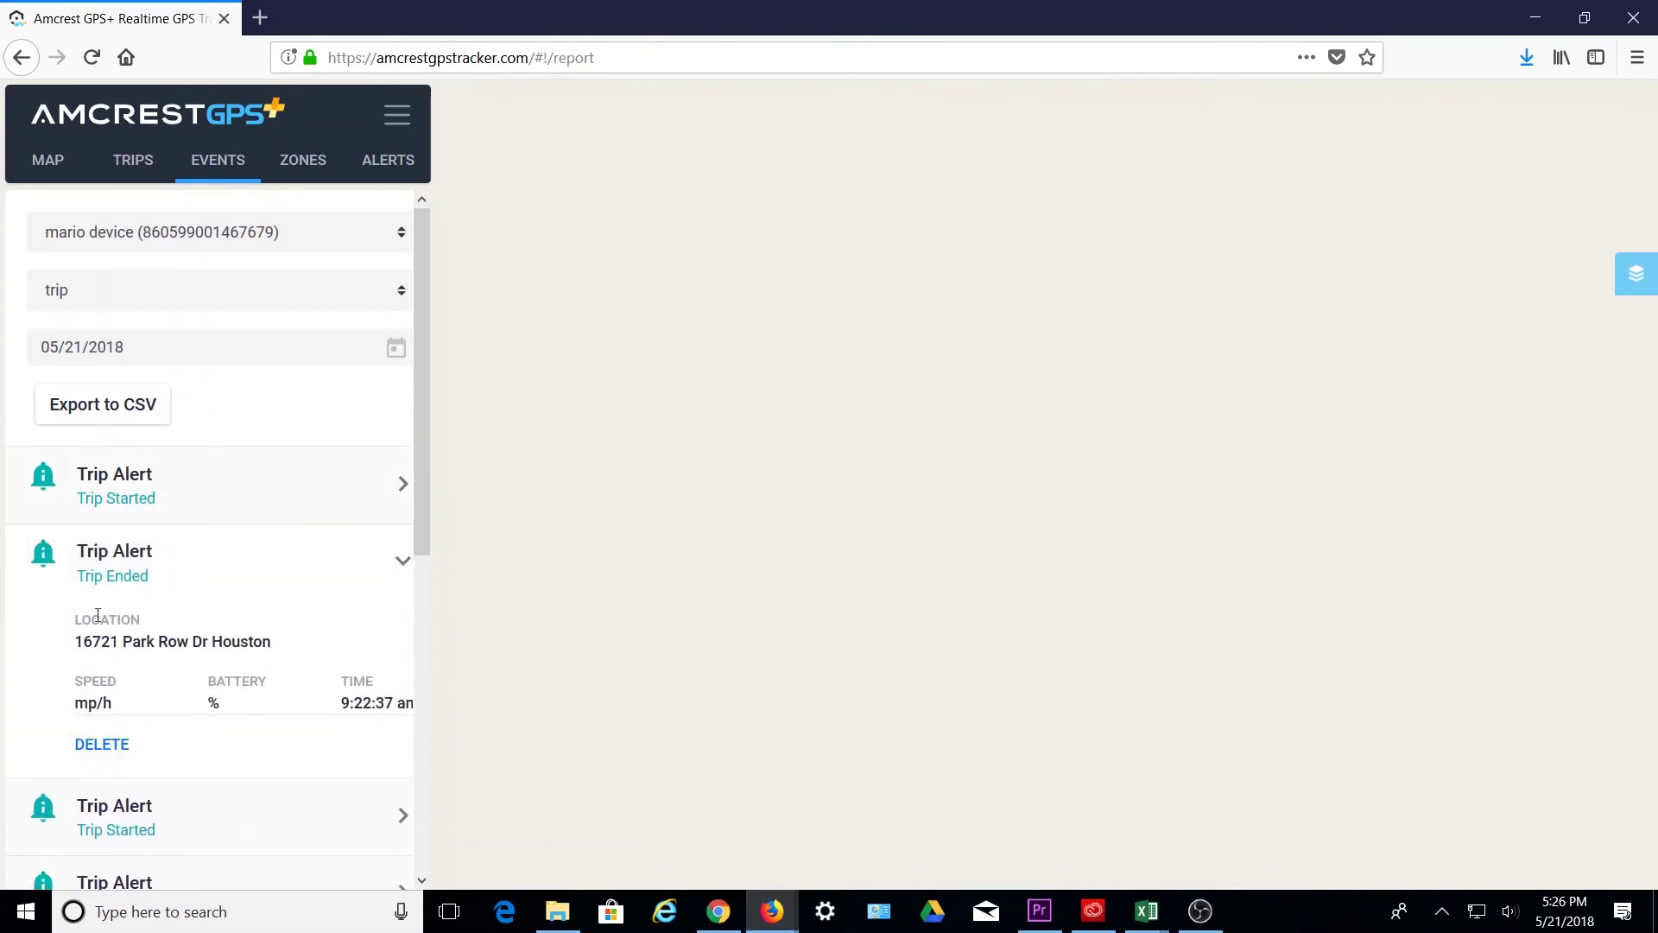
pyautogui.click(191, 574)
pyautogui.click(175, 646)
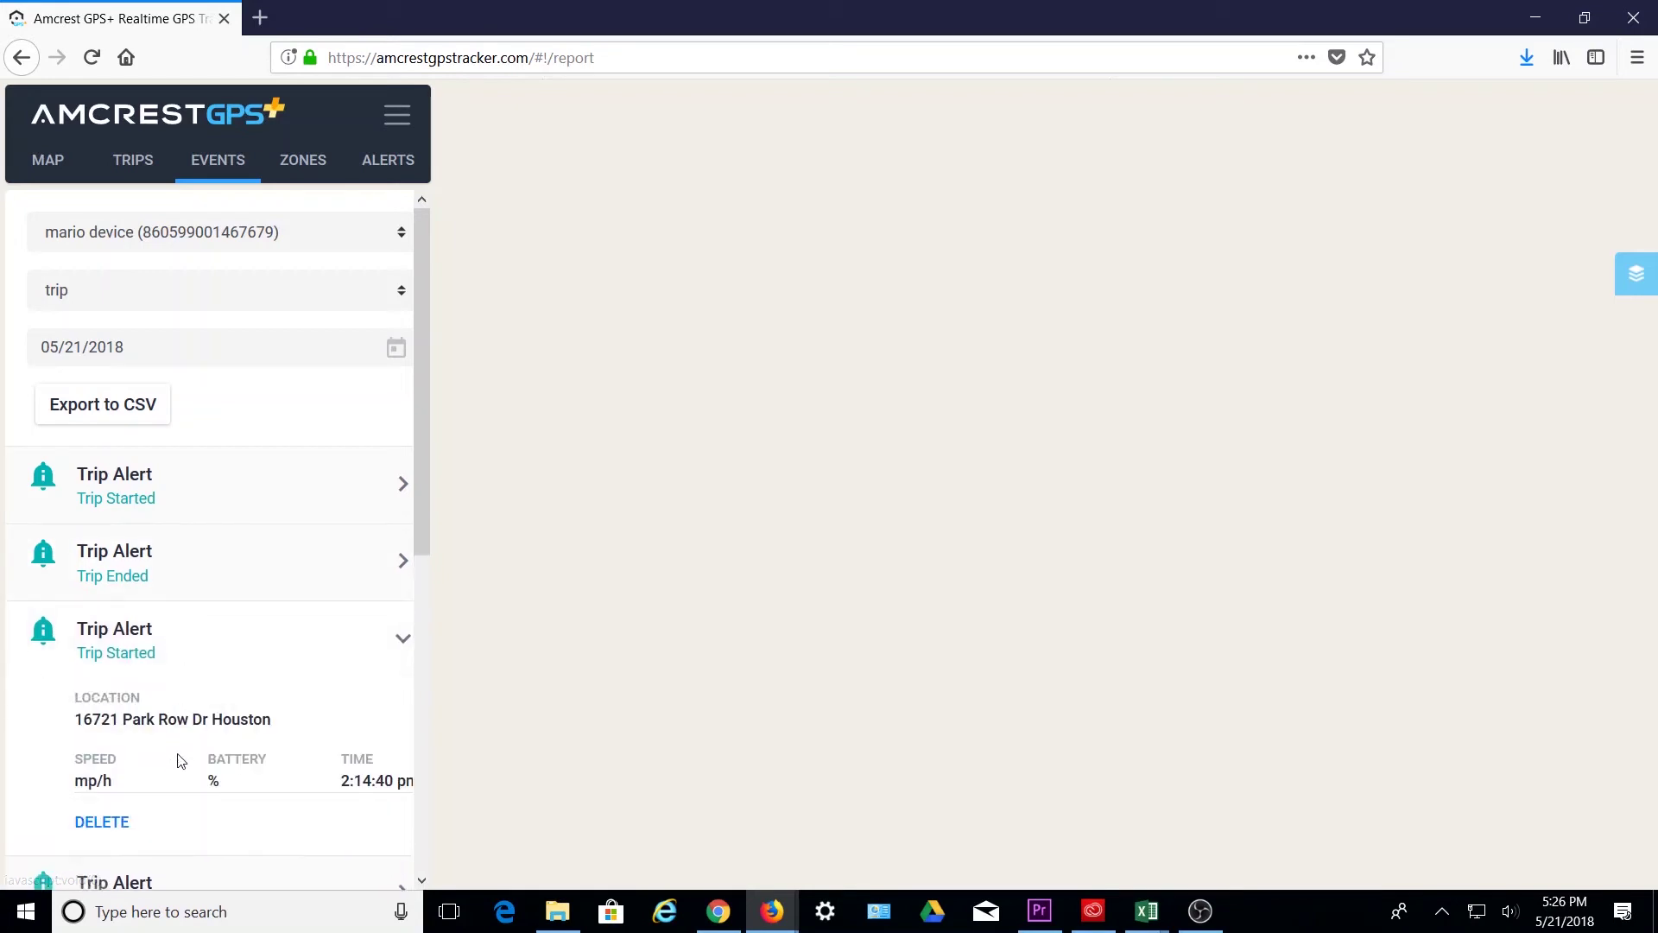
pyautogui.click(205, 639)
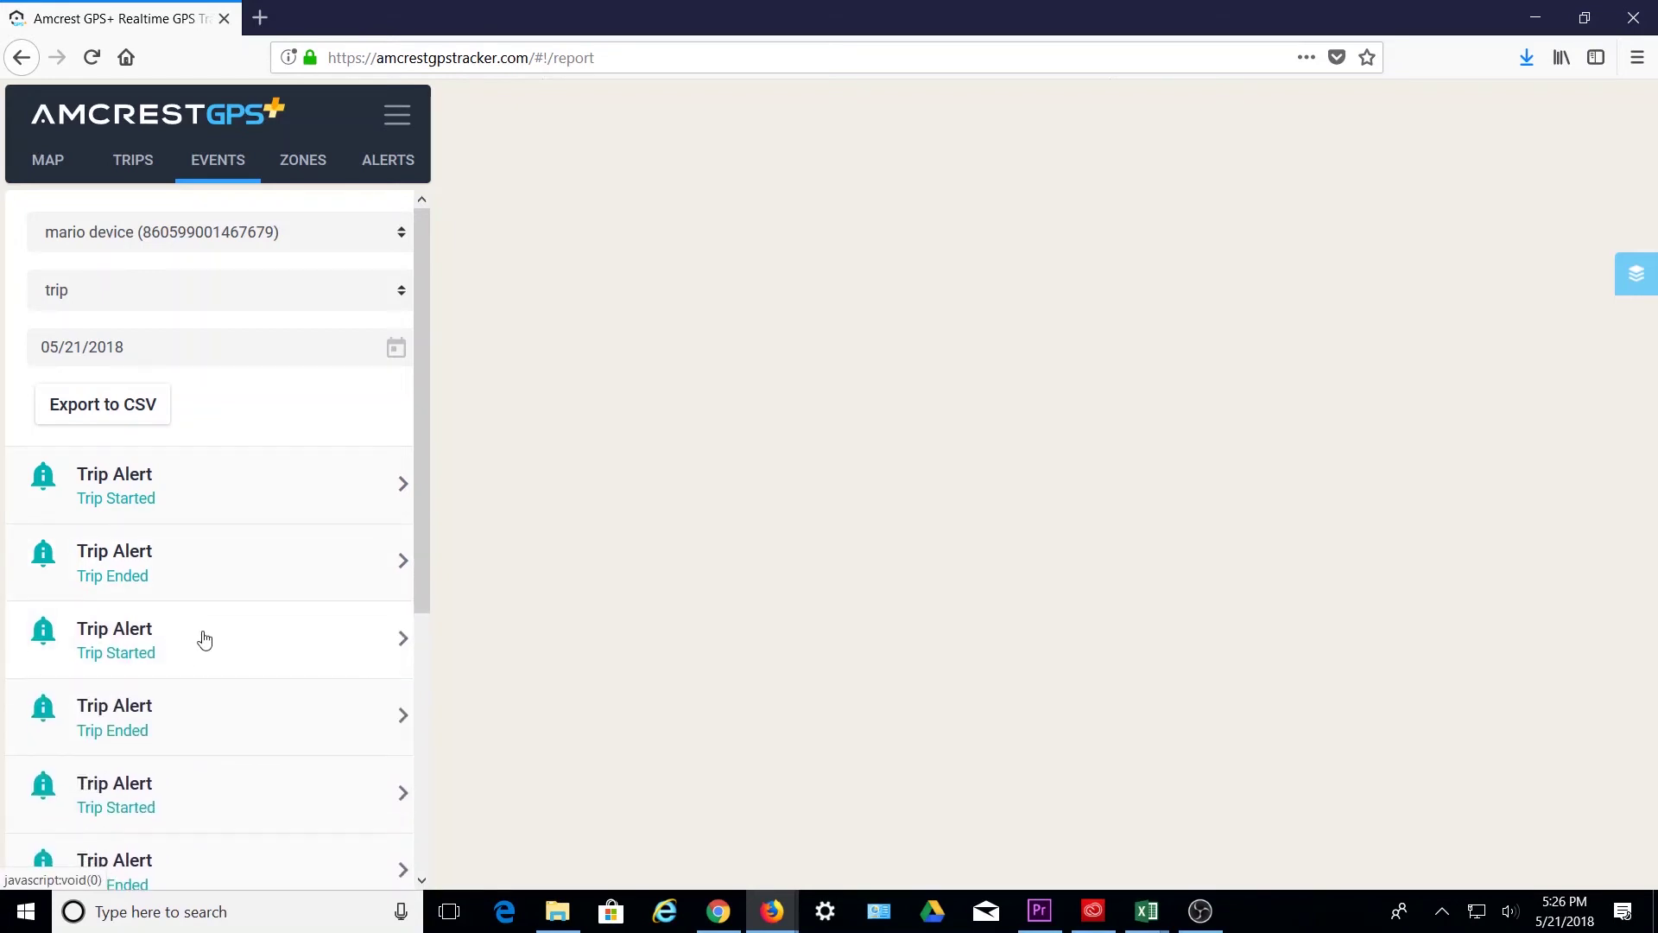
# - Export the trip events to 05_21_2018.csv, open it in Excel, and return to the browser
pyautogui.click(113, 418)
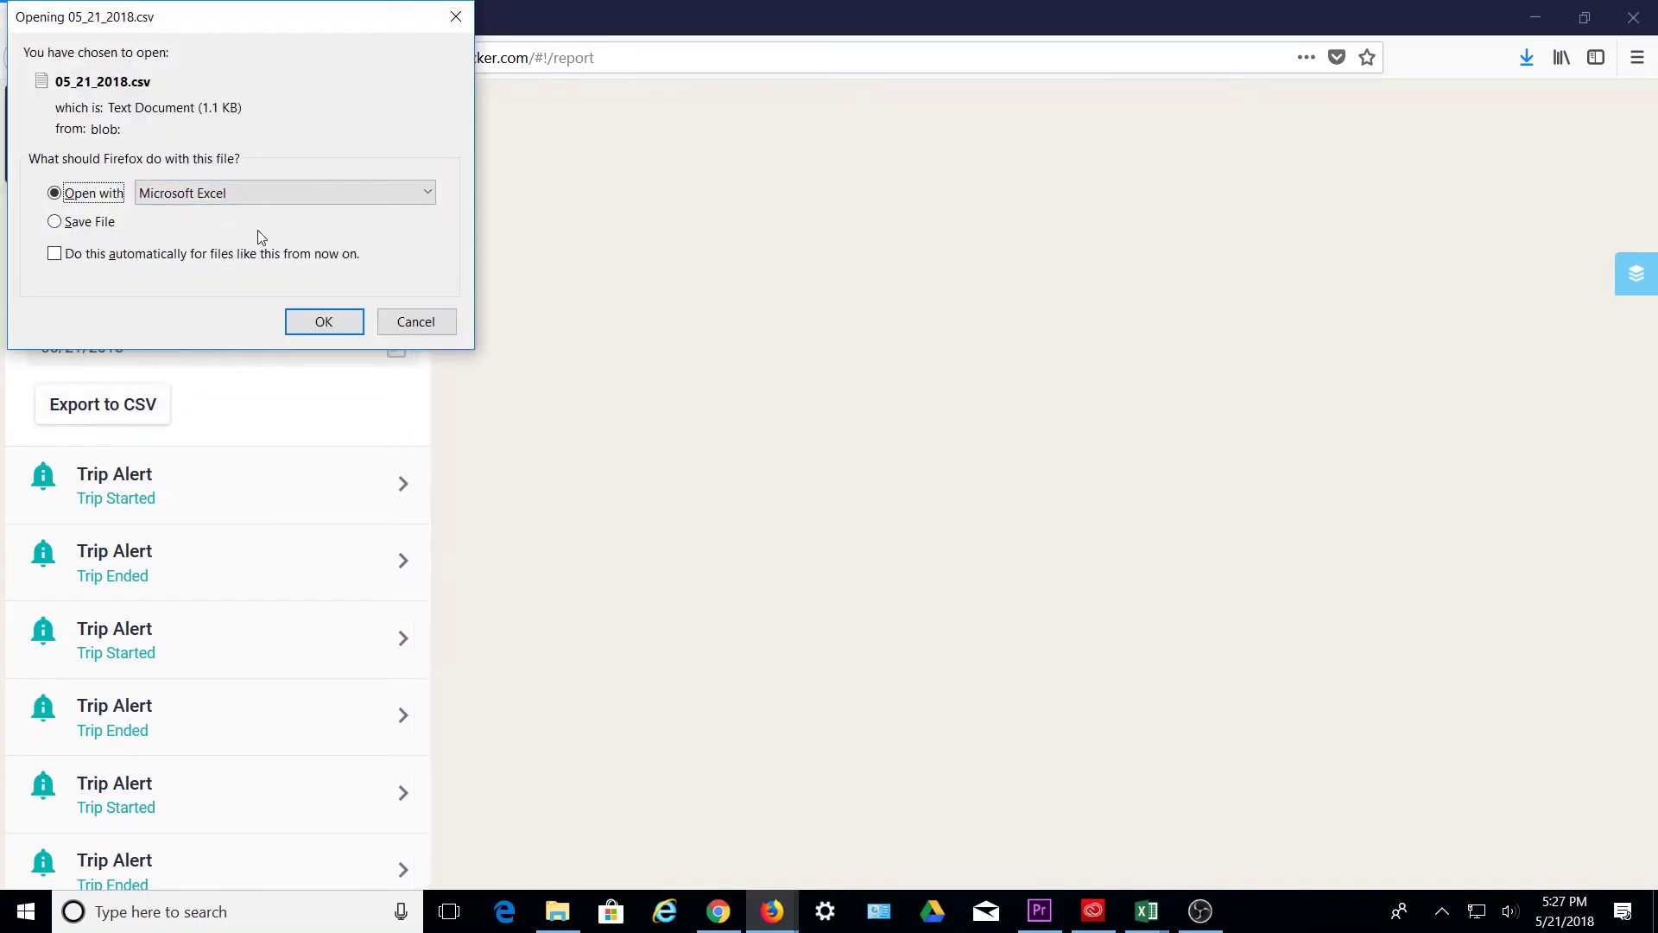
pyautogui.click(326, 321)
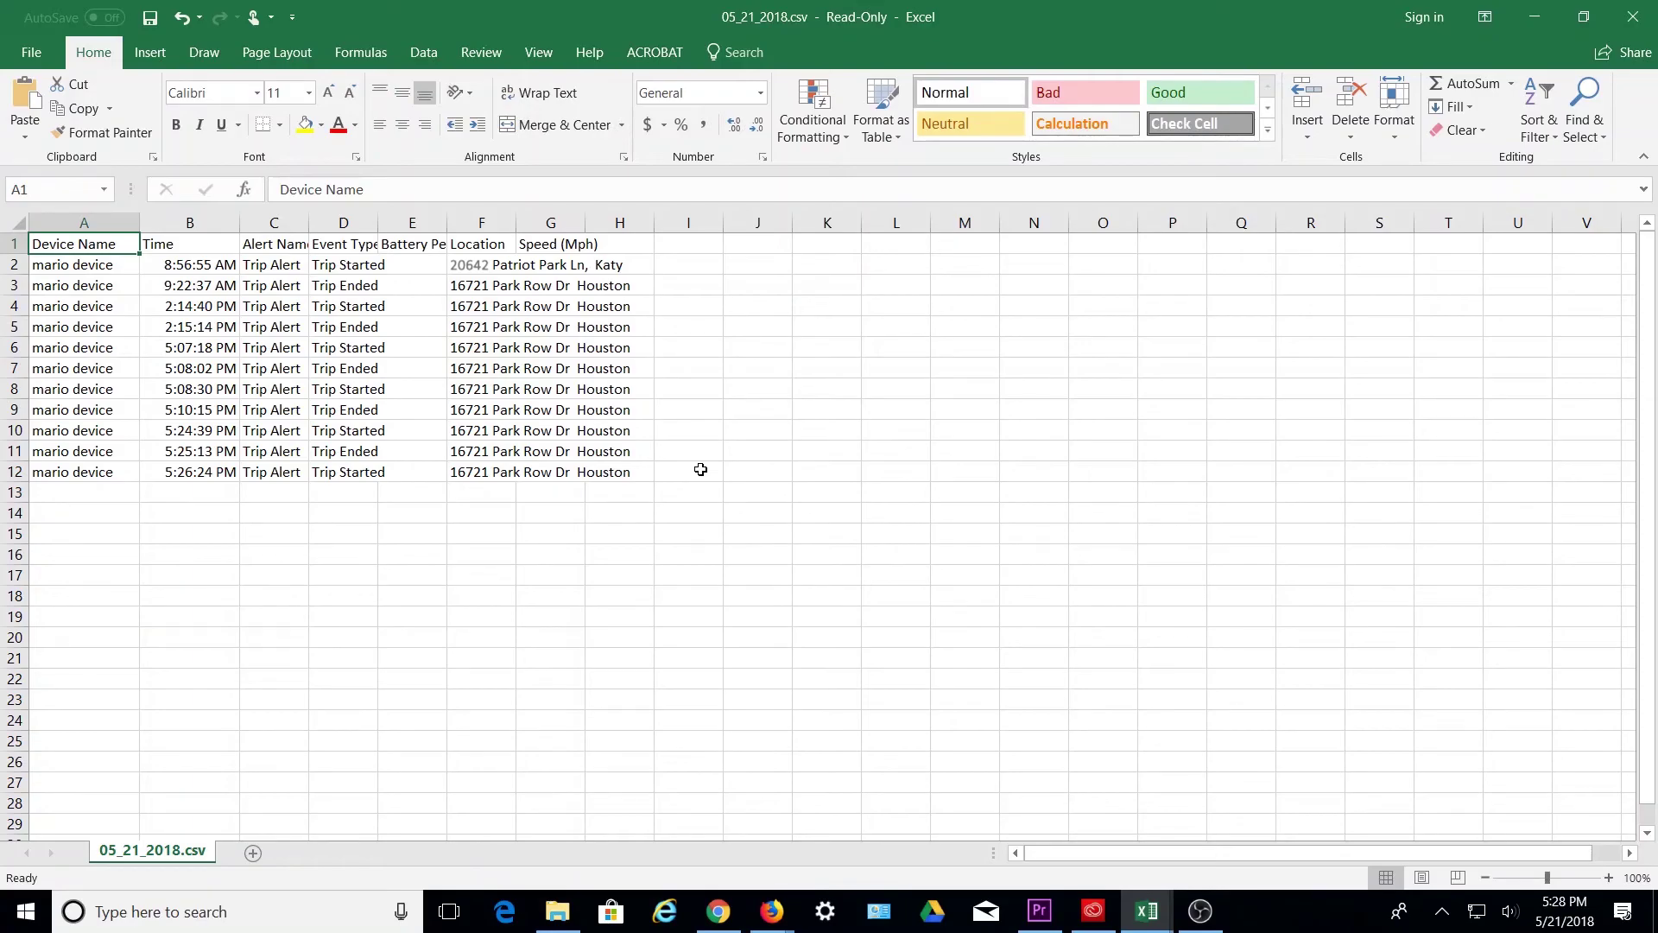
pyautogui.hotkey('alt', 'Tab')
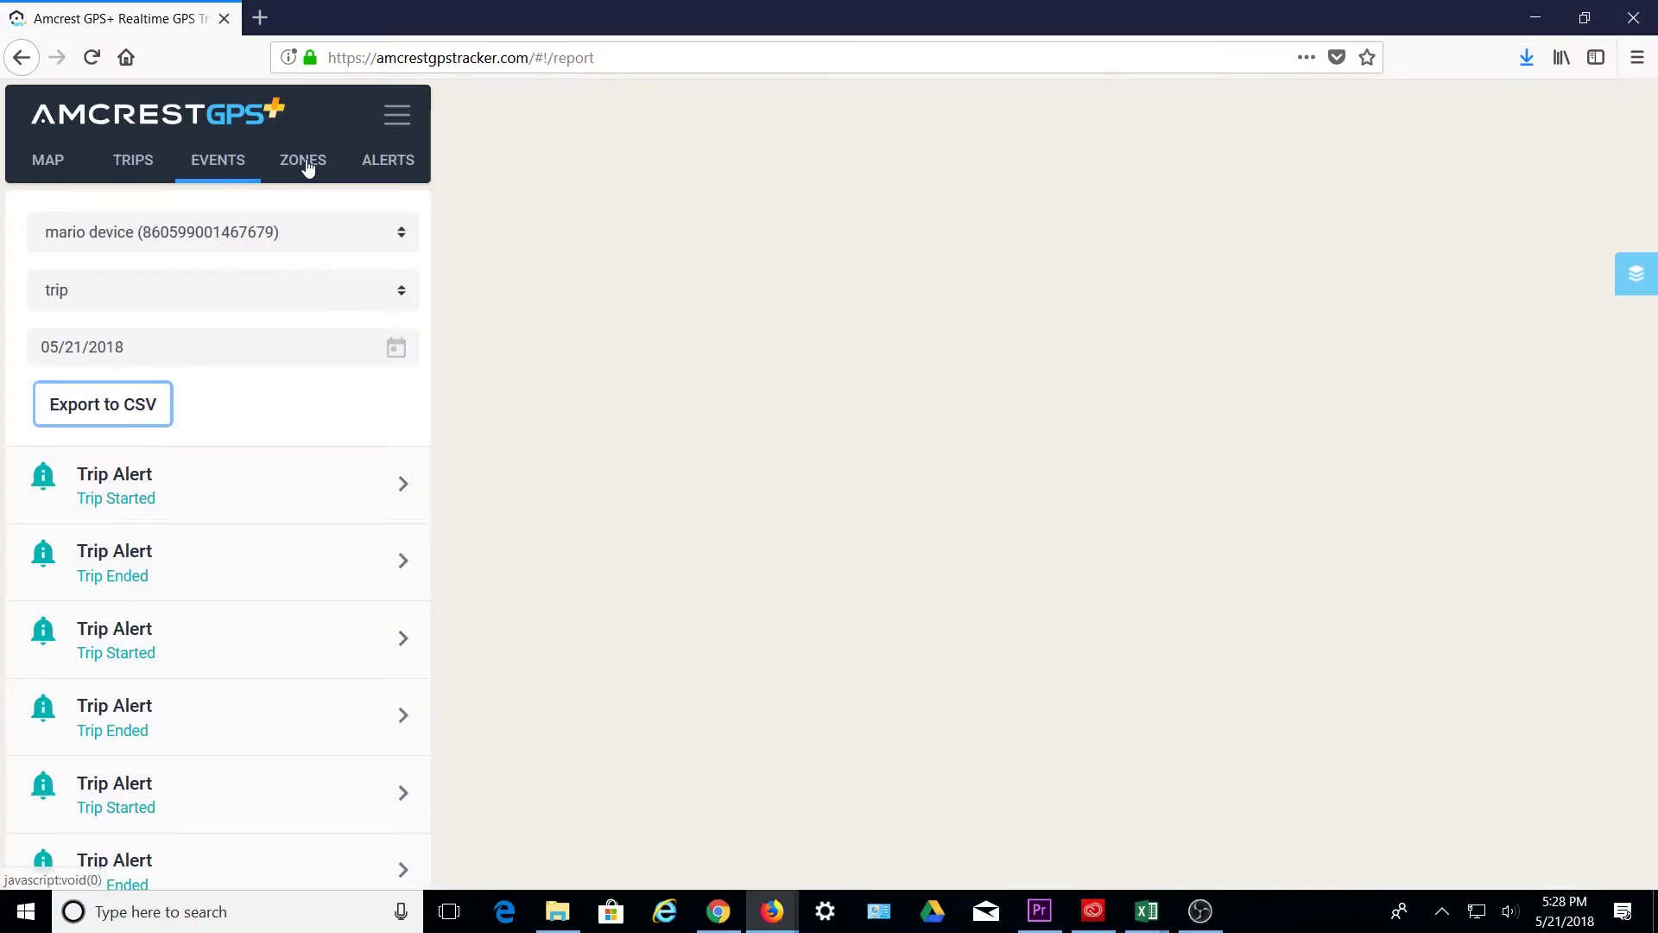
# - On the Zones page, hide the zone list and dismiss the custom-zone introduction
pyautogui.click(309, 166)
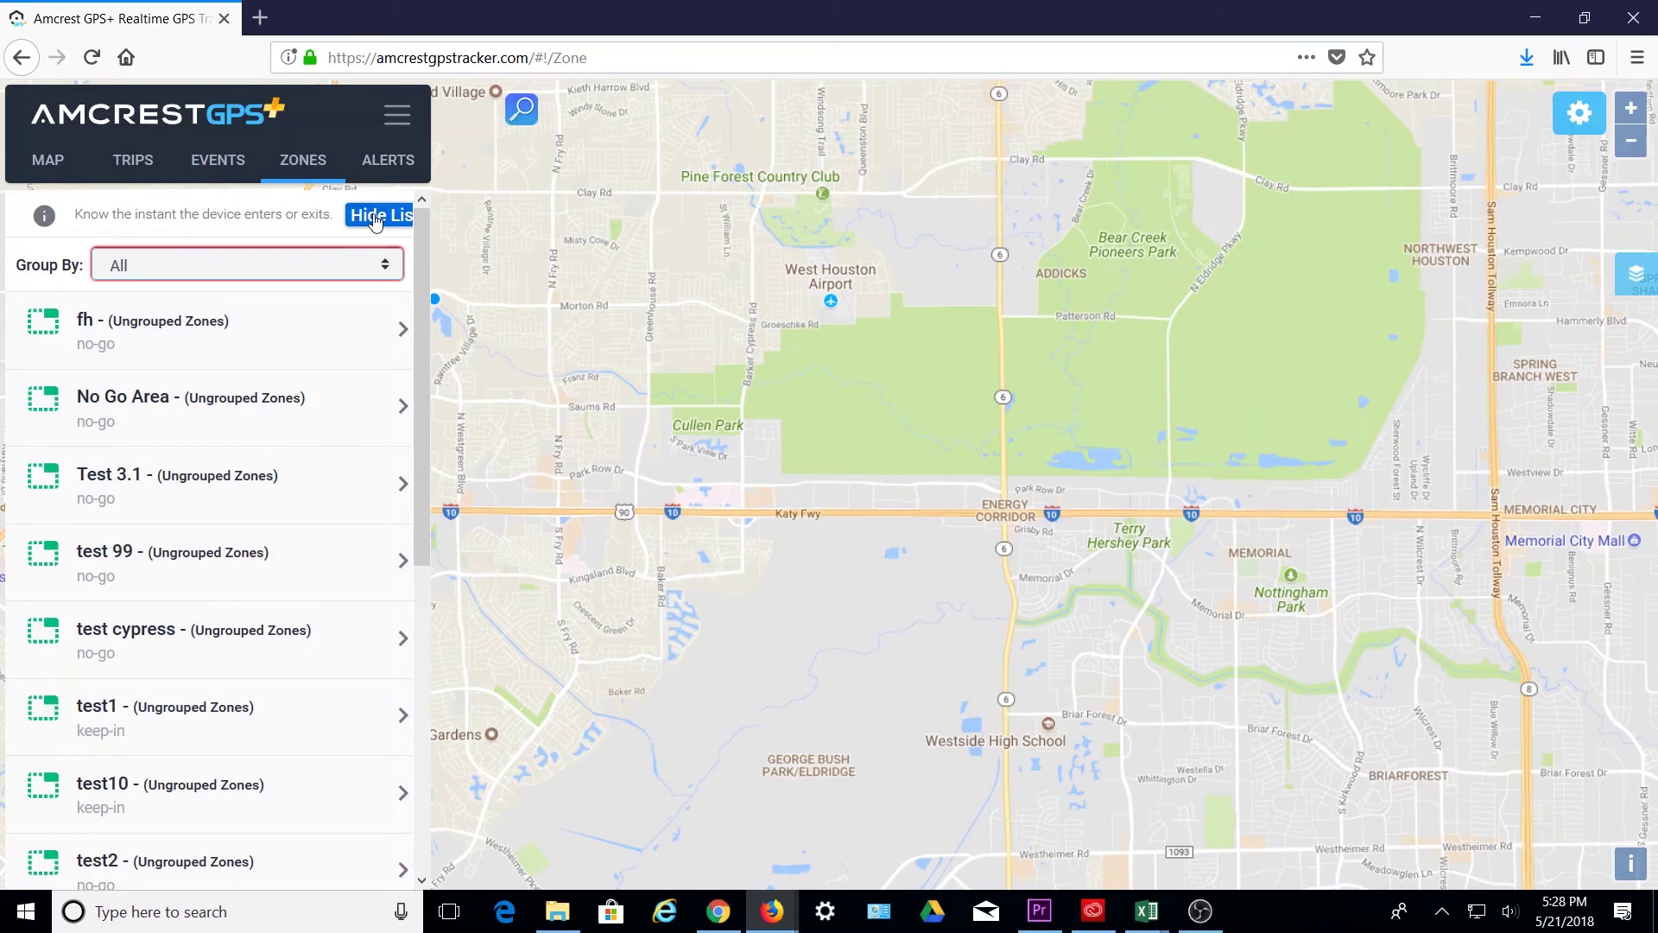
pyautogui.click(306, 163)
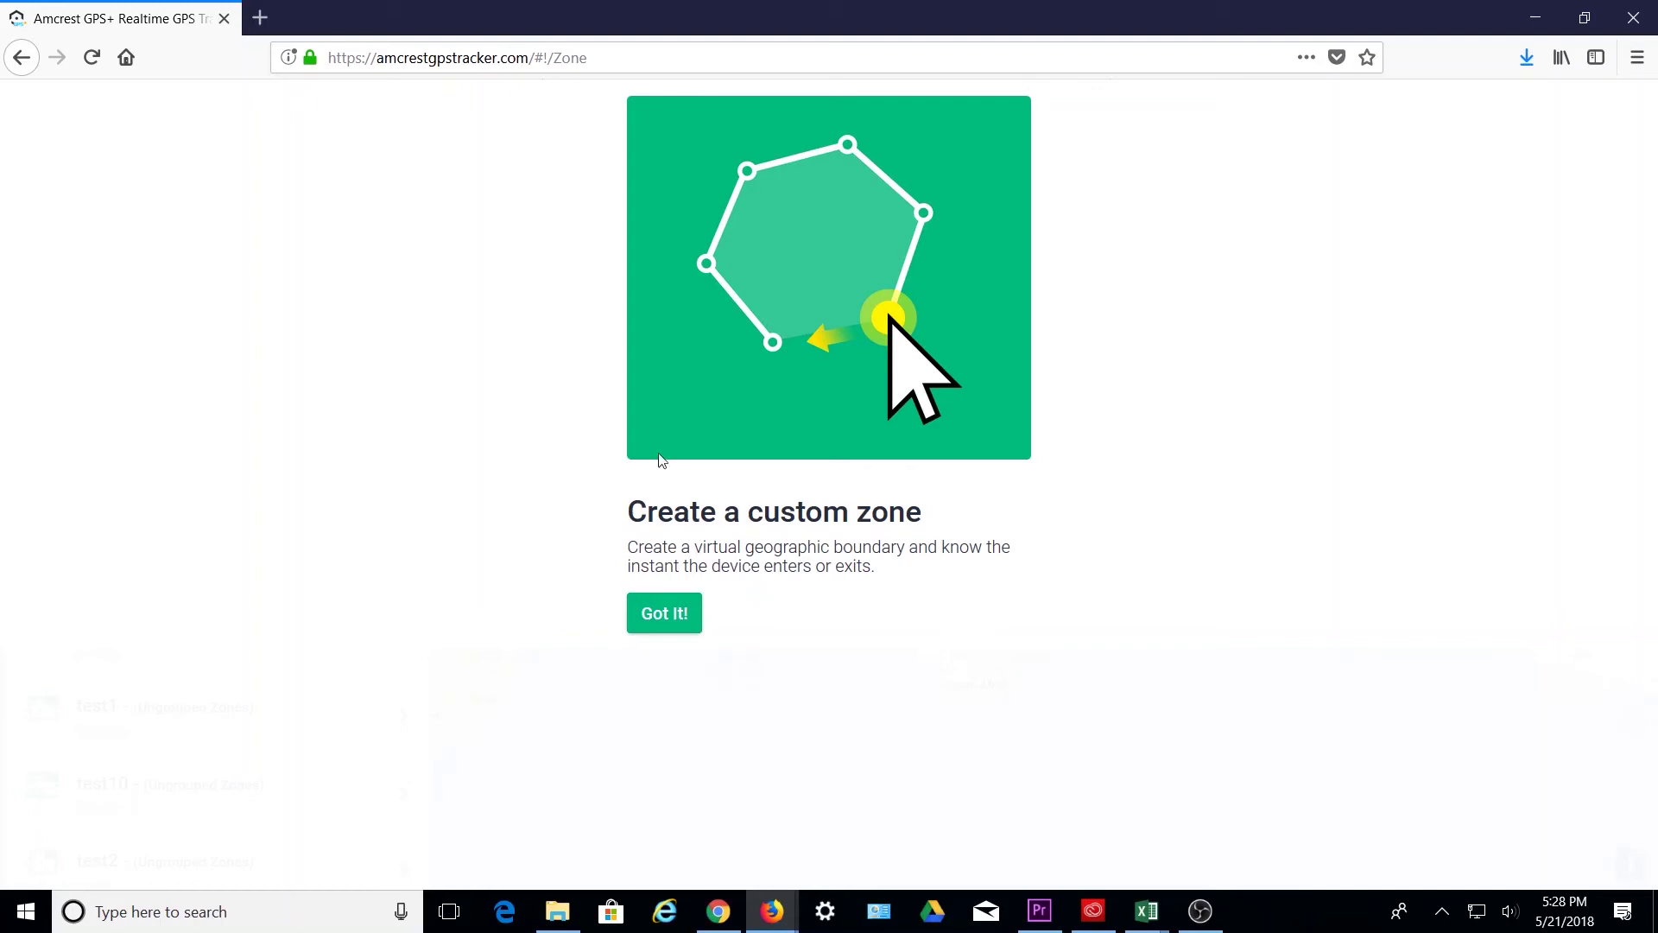
pyautogui.click(678, 614)
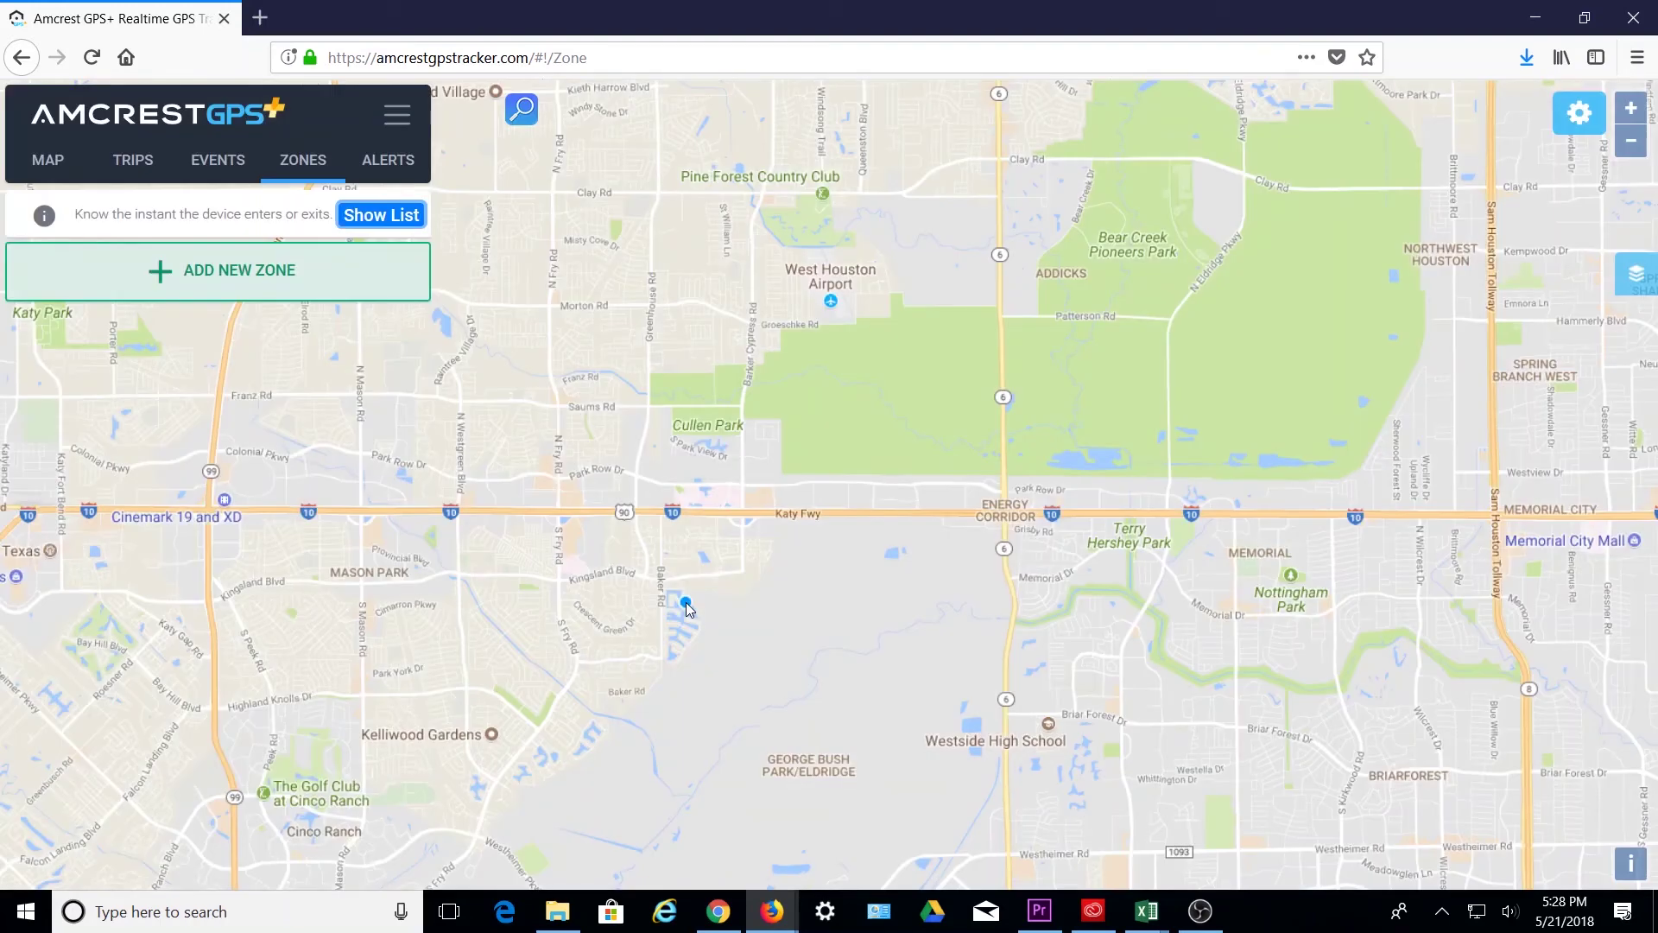
# - Start a new zone and move the map to Roswell, New Mexico
pyautogui.click(246, 271)
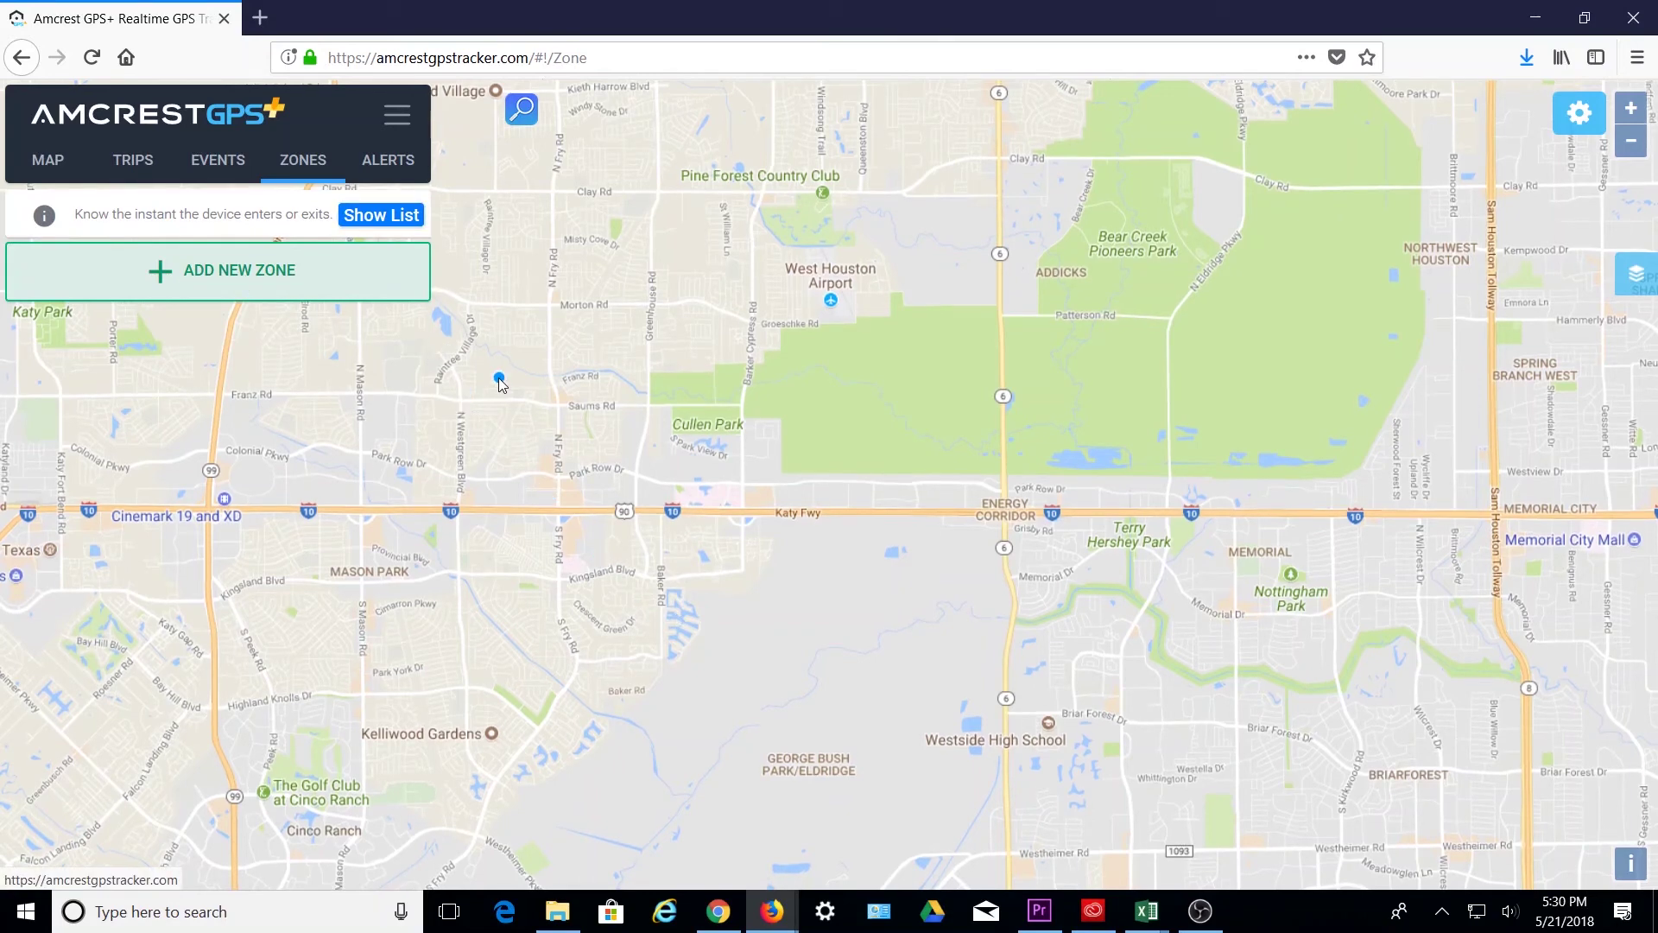
pyautogui.scroll(-5, 501, 383)
pyautogui.scroll(-2, 501, 383)
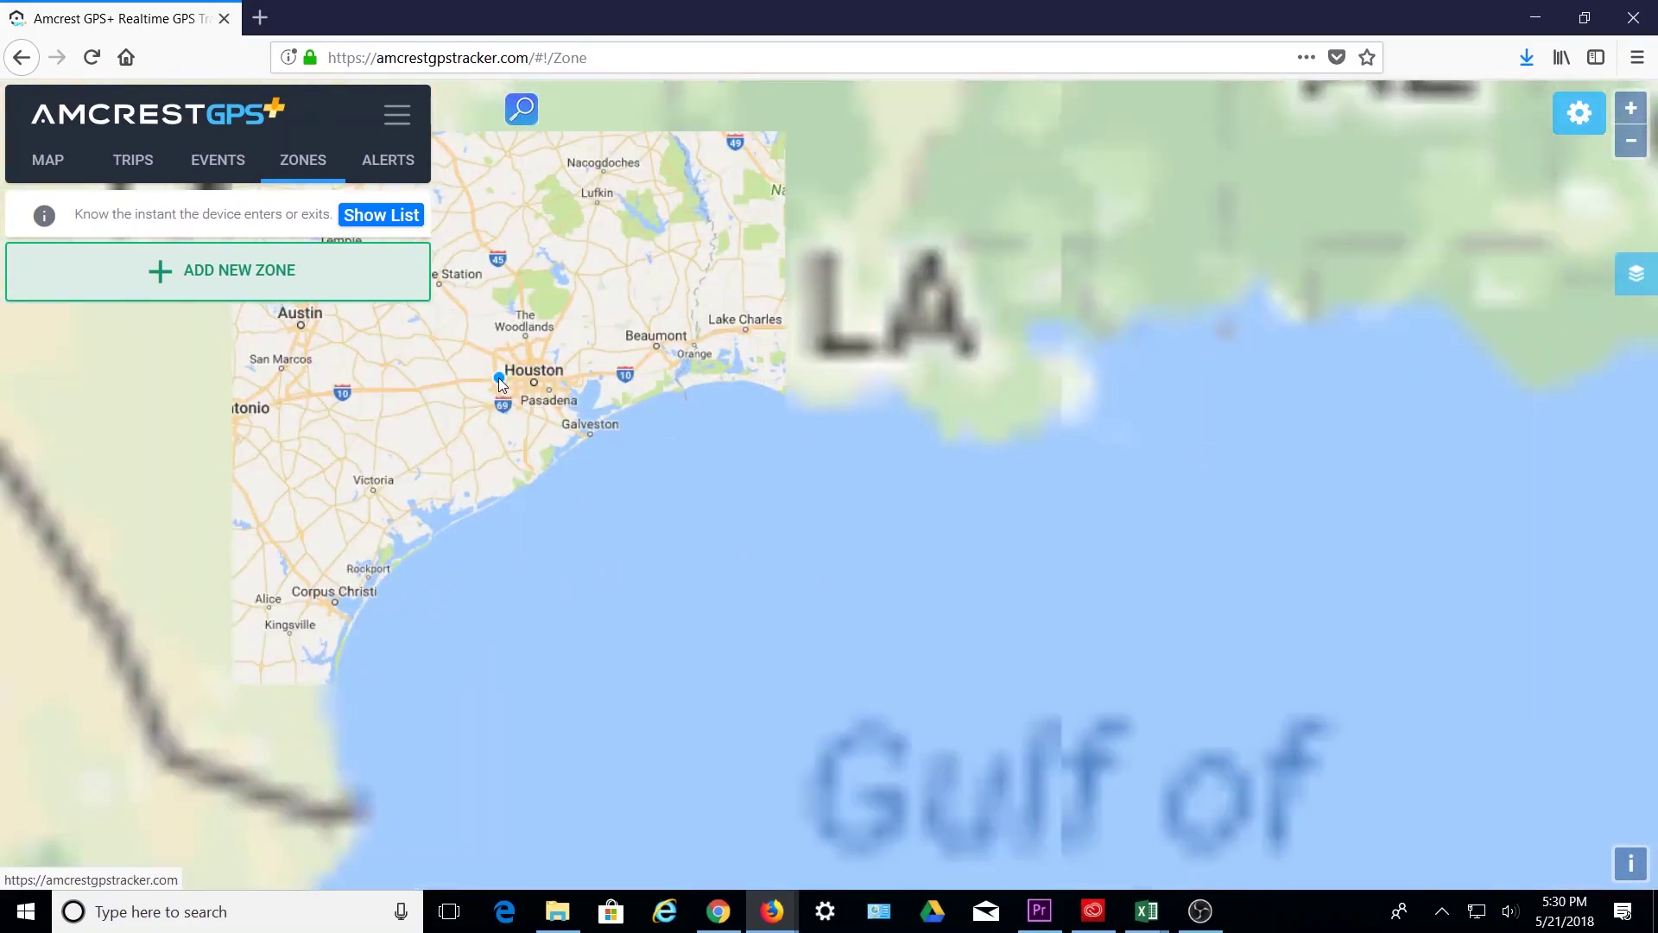
pyautogui.moveTo(501, 383); pyautogui.dragTo(1459, 345)
pyautogui.moveTo(1042, 244); pyautogui.dragTo(899, 437)
pyautogui.scroll(5, 821, 481)
# - Outline the polygon around Roswell from north of town east to highway 380 and down near the airport
pyautogui.moveTo(729, 374); pyautogui.dragTo(918, 383)
pyautogui.click(916, 380)
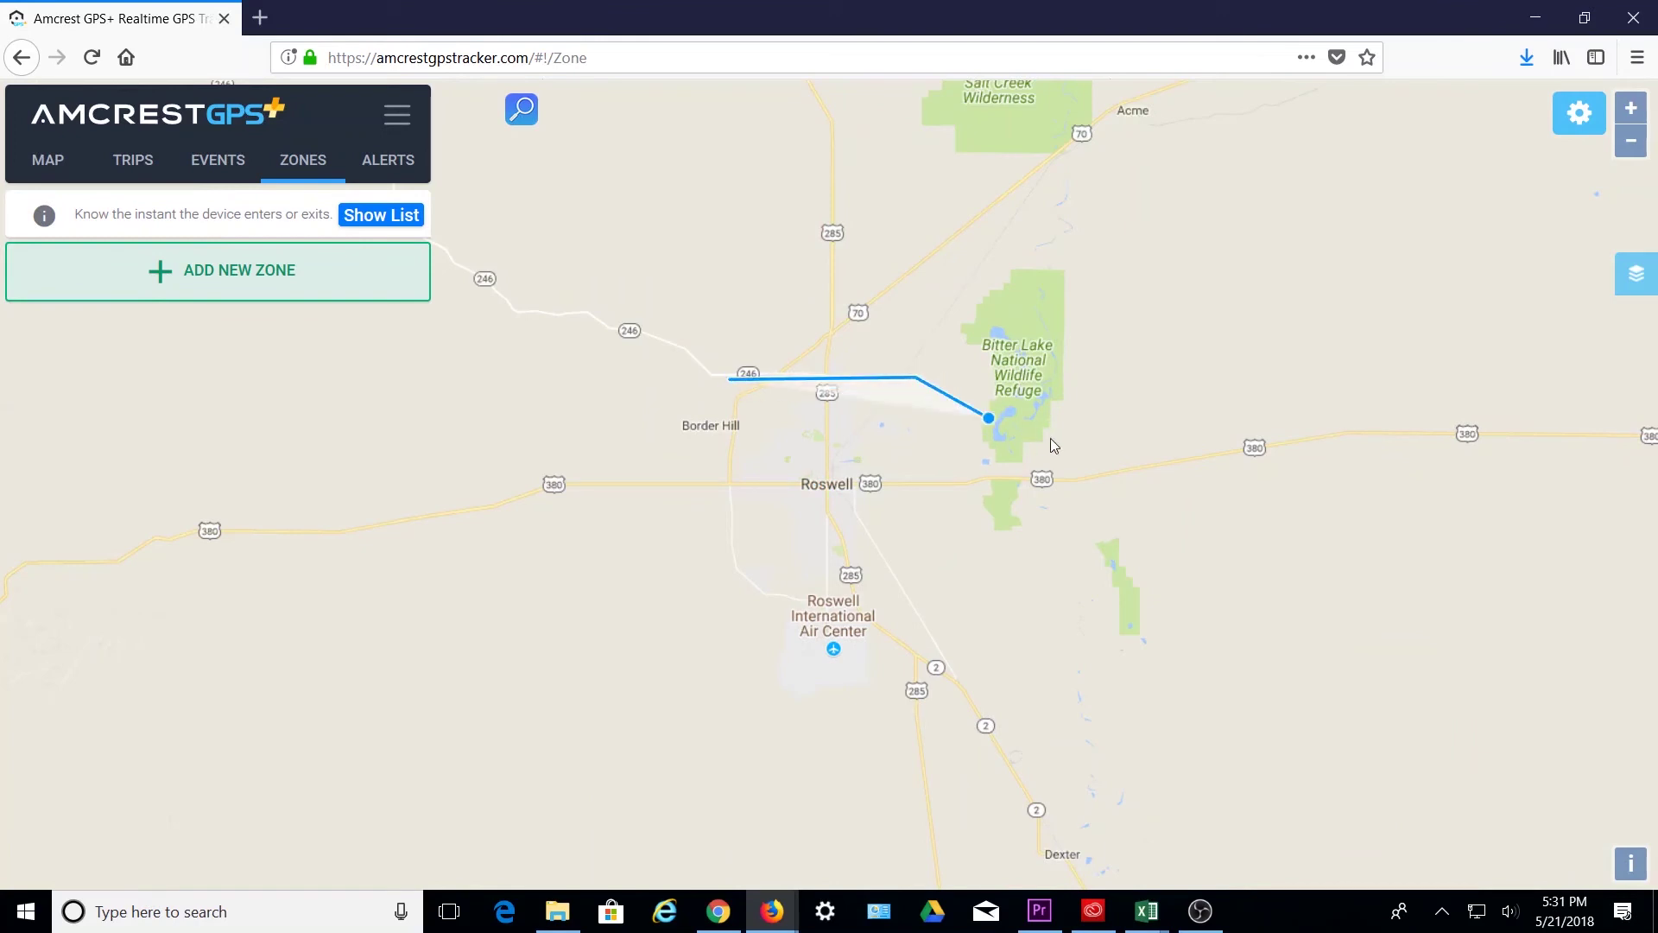
pyautogui.click(1179, 472)
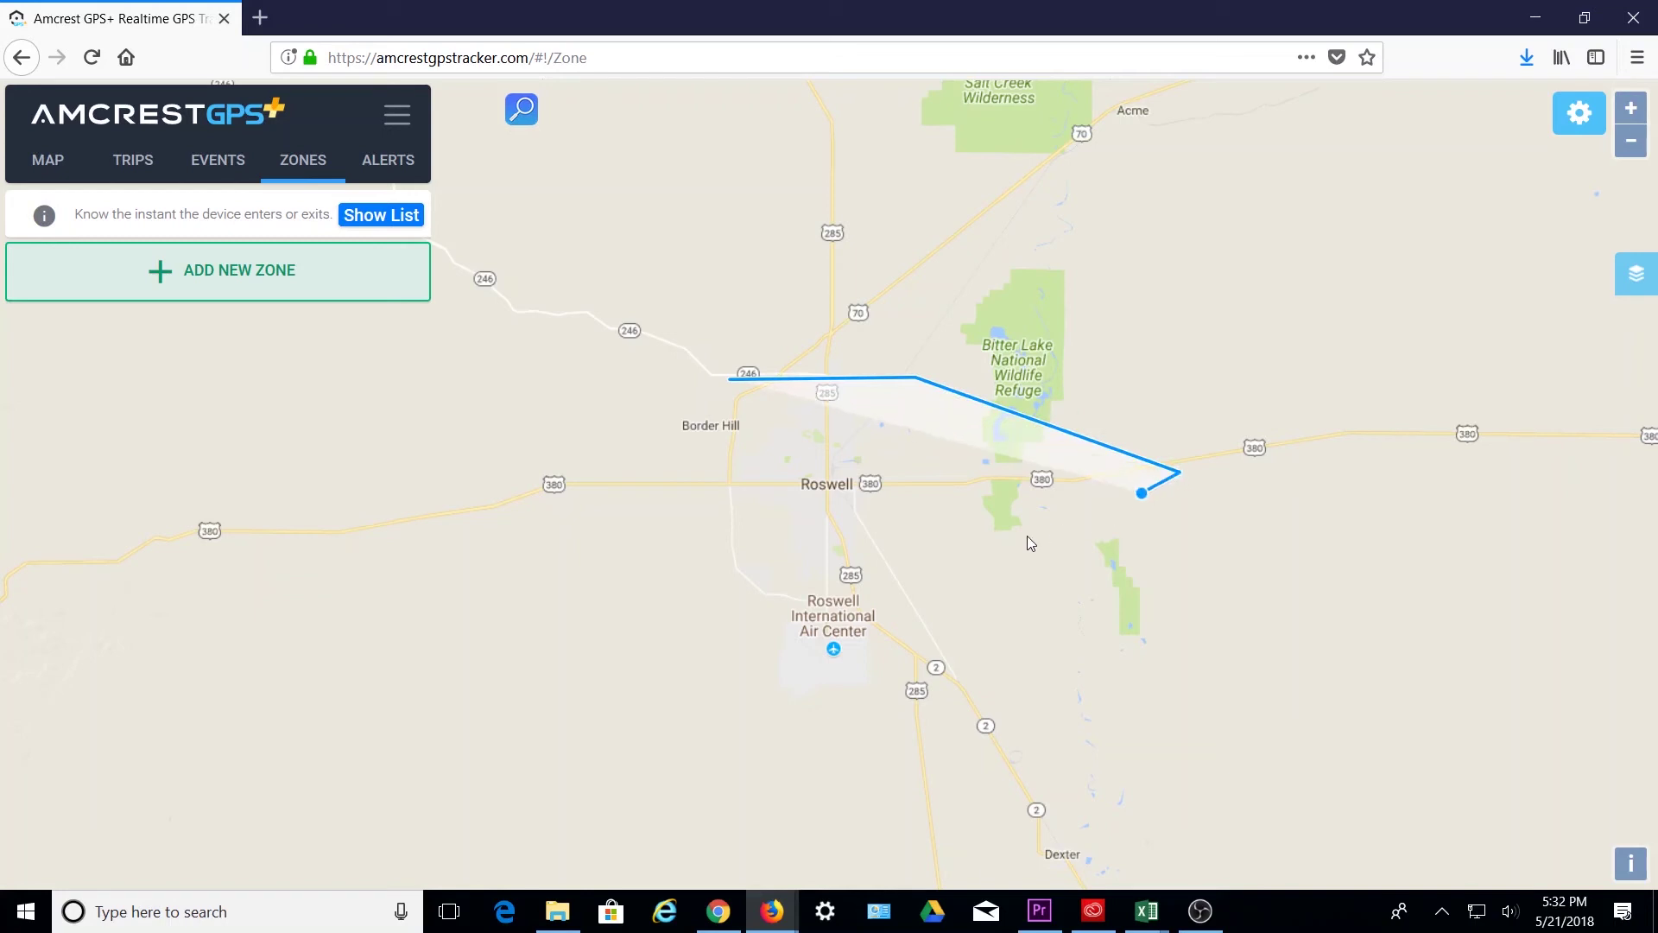
pyautogui.click(825, 595)
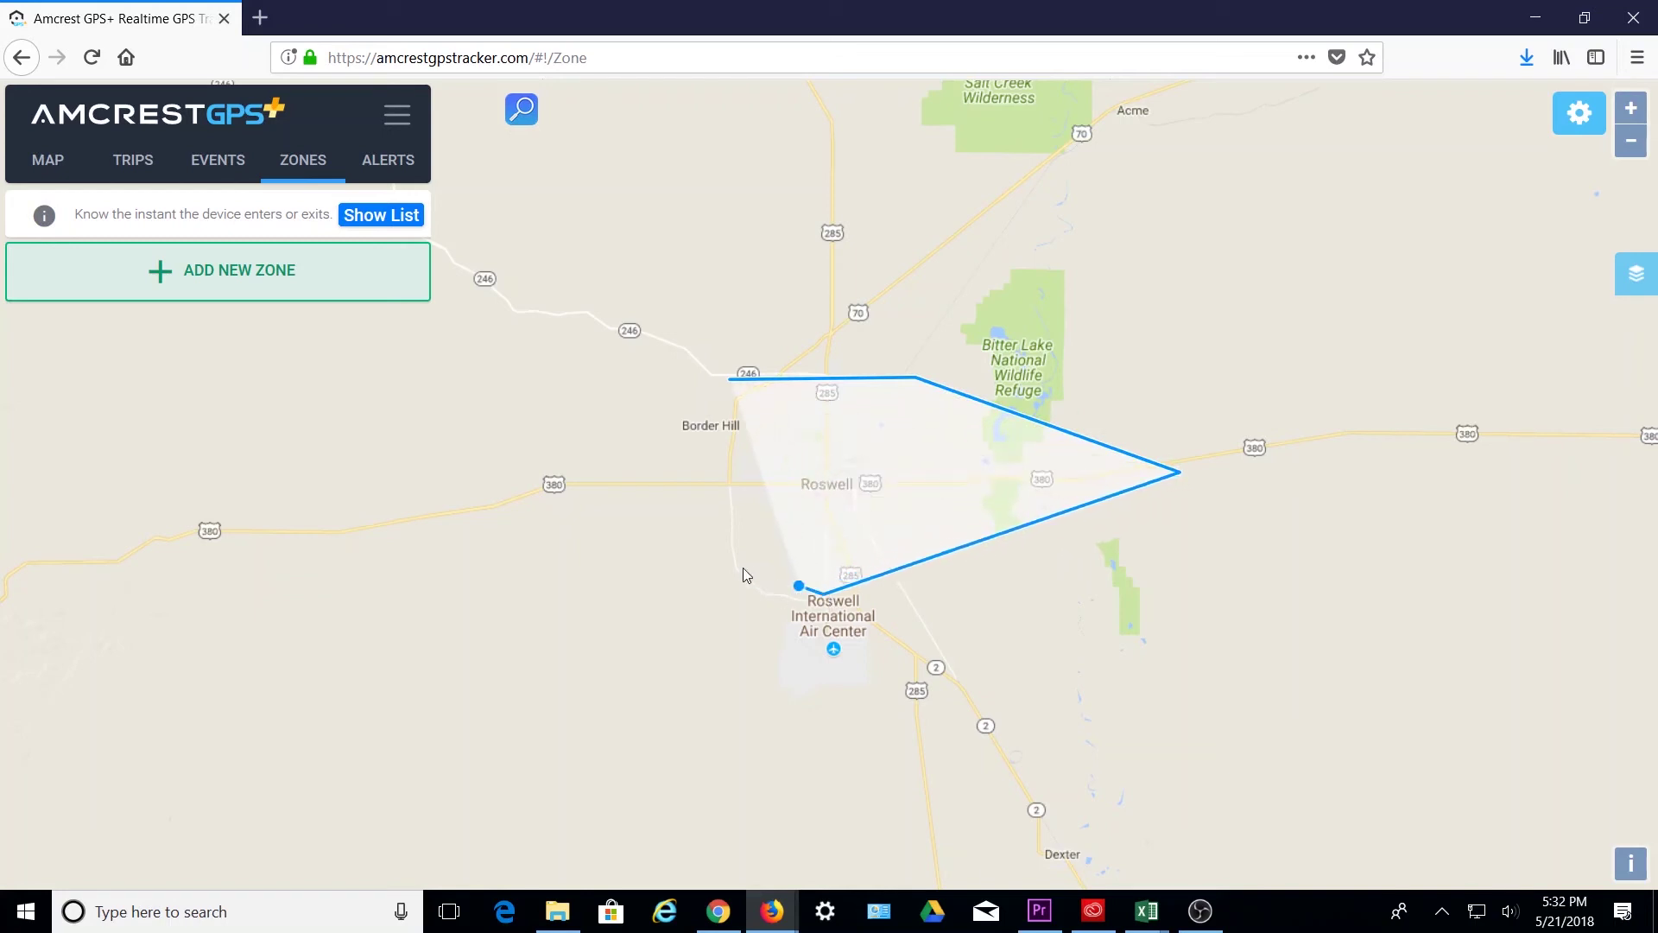
pyautogui.click(501, 488)
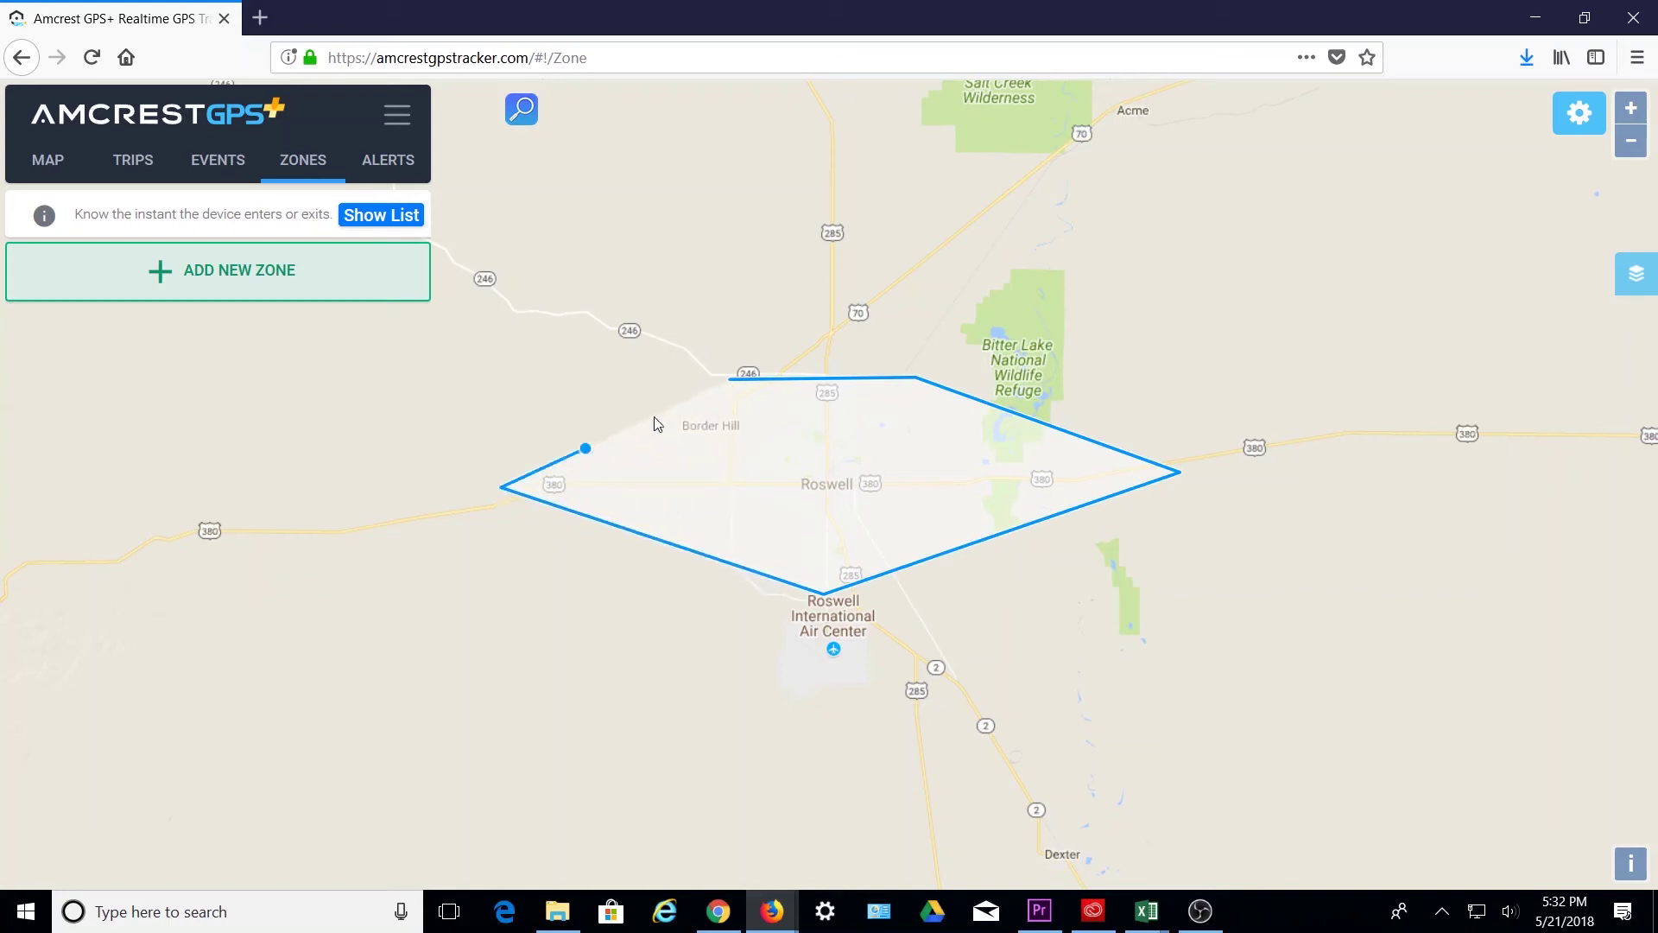
# - Close the outline, name it 'Area 51 - No Go', make it a No Go zone, and create it
pyautogui.click(731, 379)
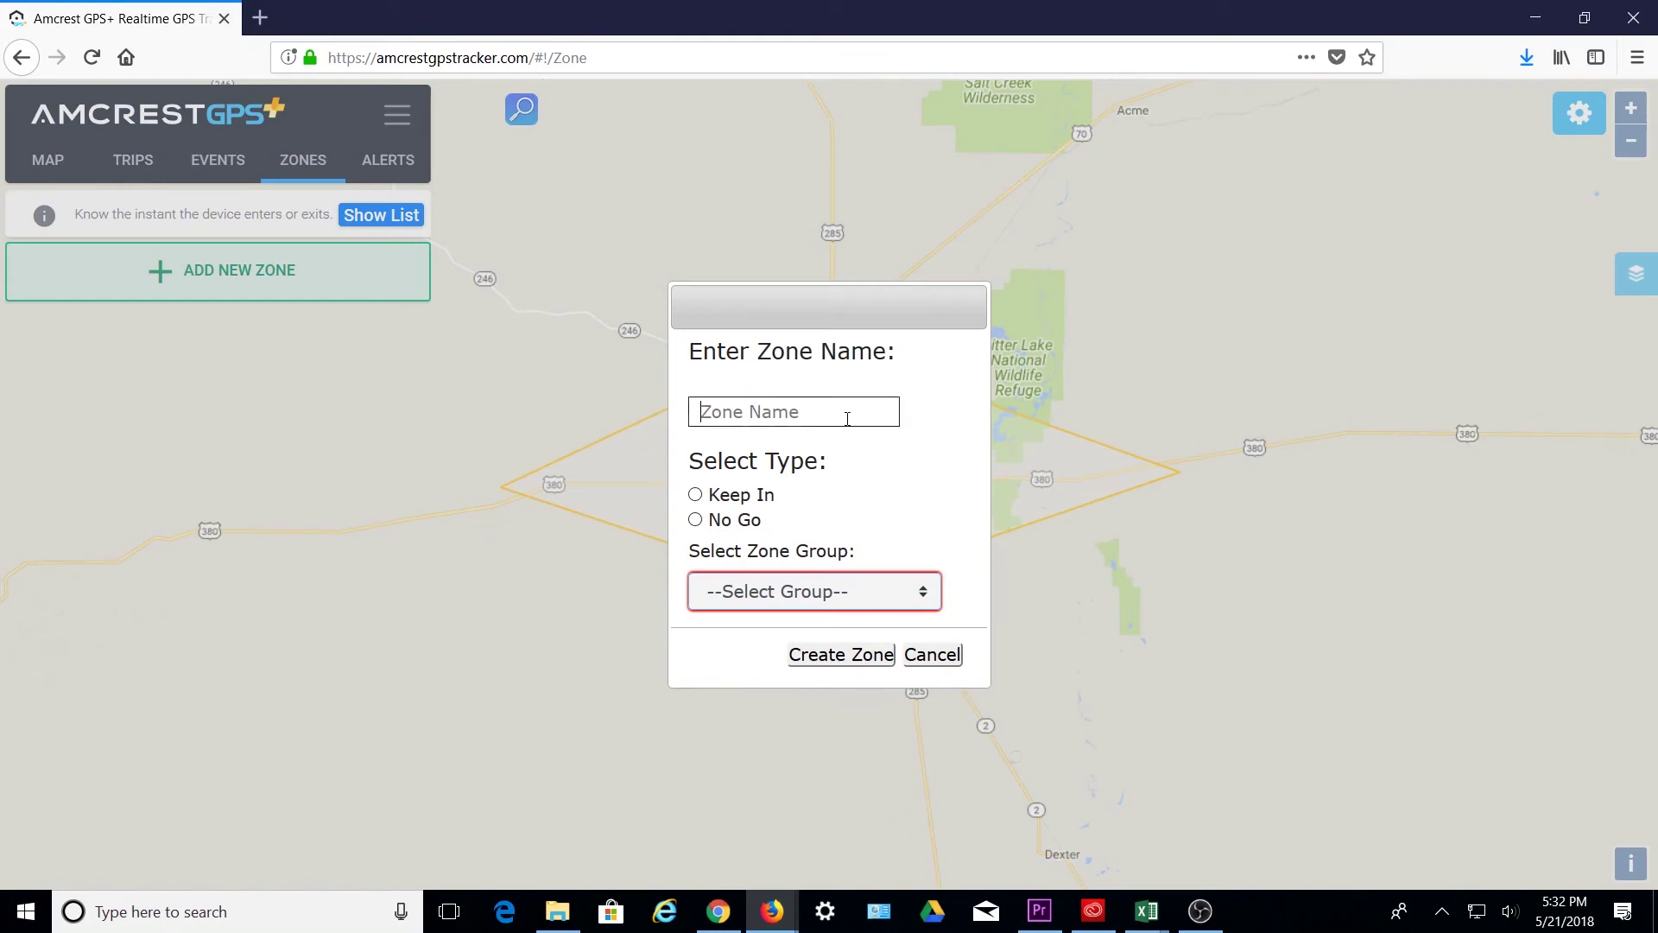
pyautogui.write('Area 51 - No Go')
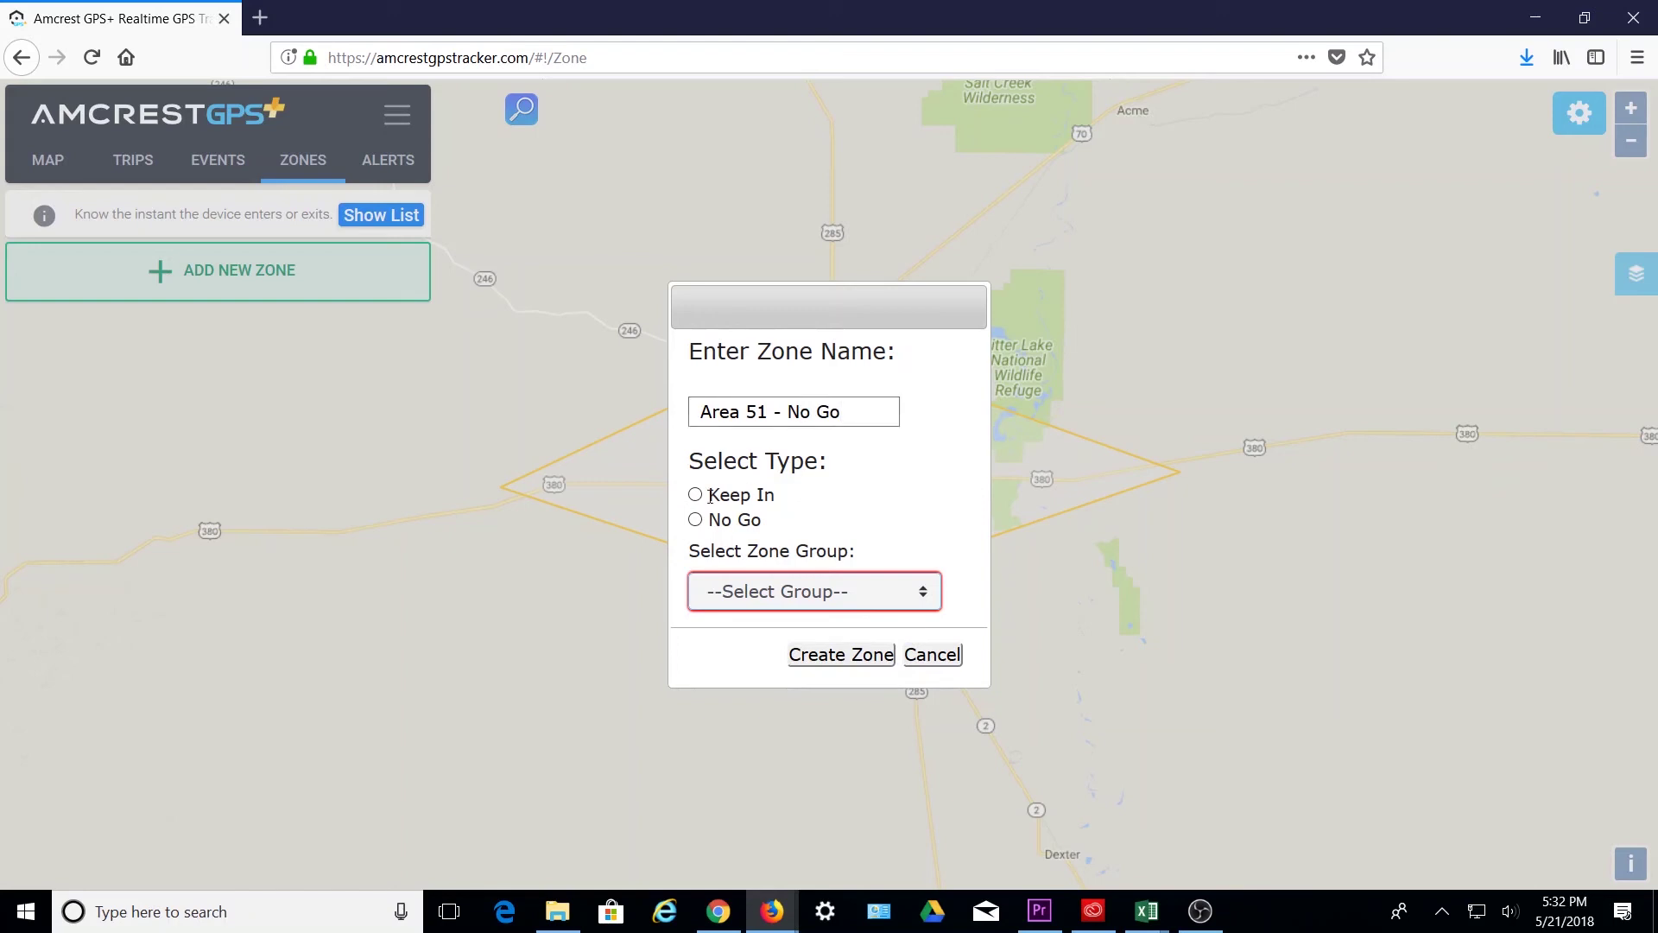
pyautogui.click(694, 495)
pyautogui.click(696, 520)
pyautogui.click(842, 655)
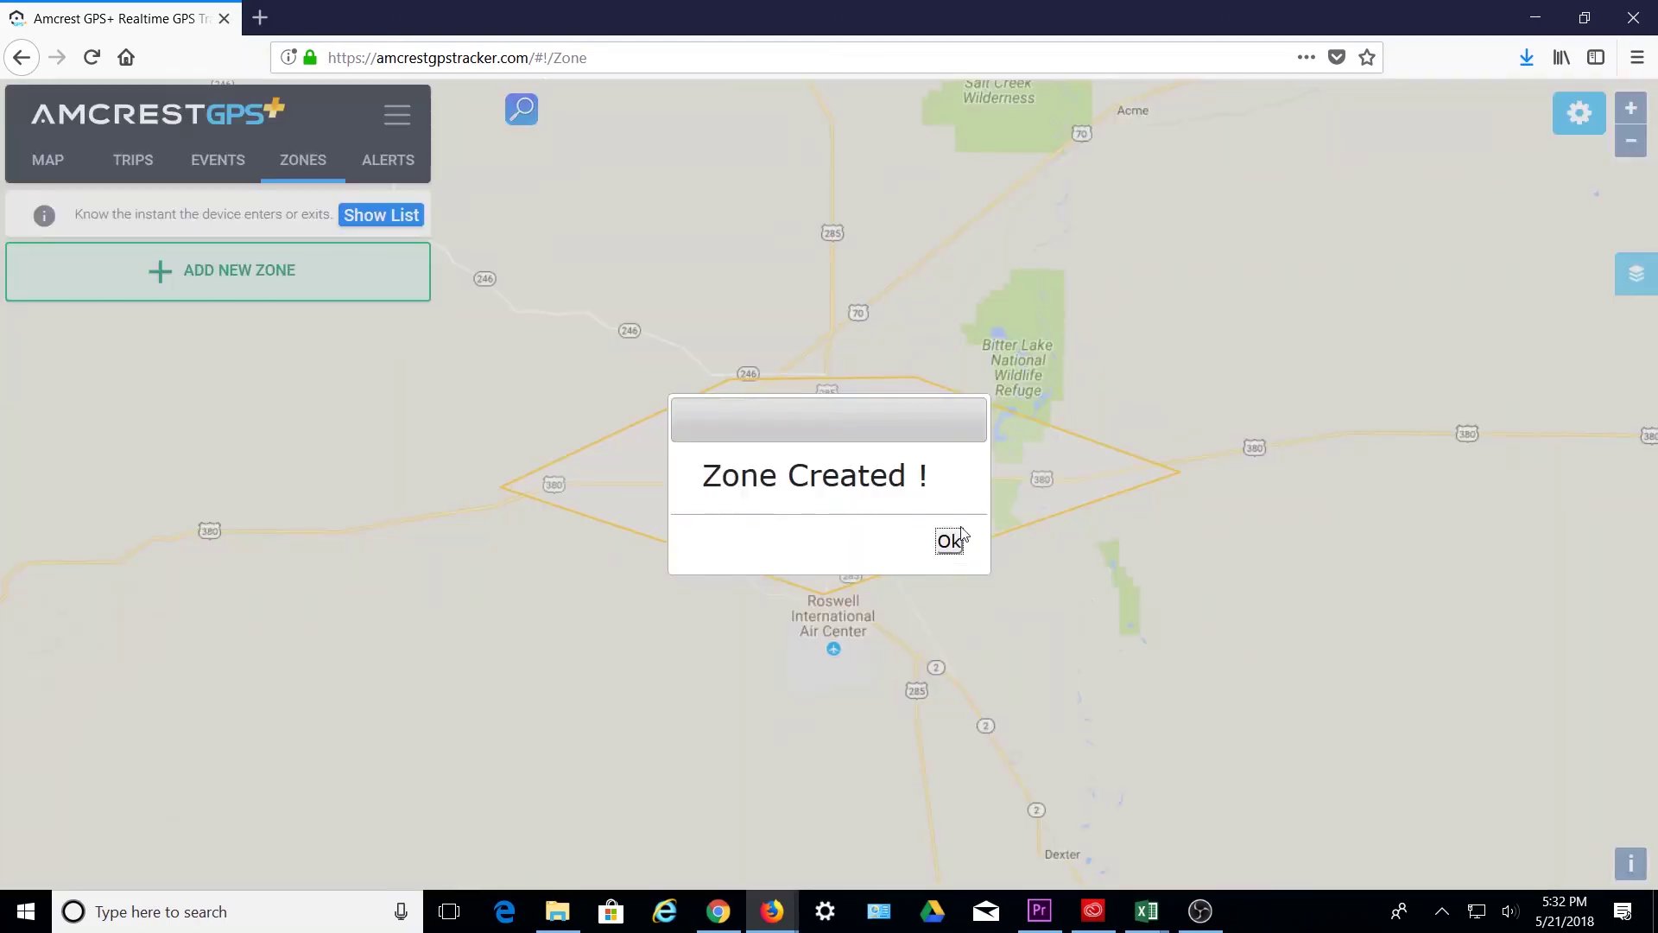
pyautogui.click(949, 542)
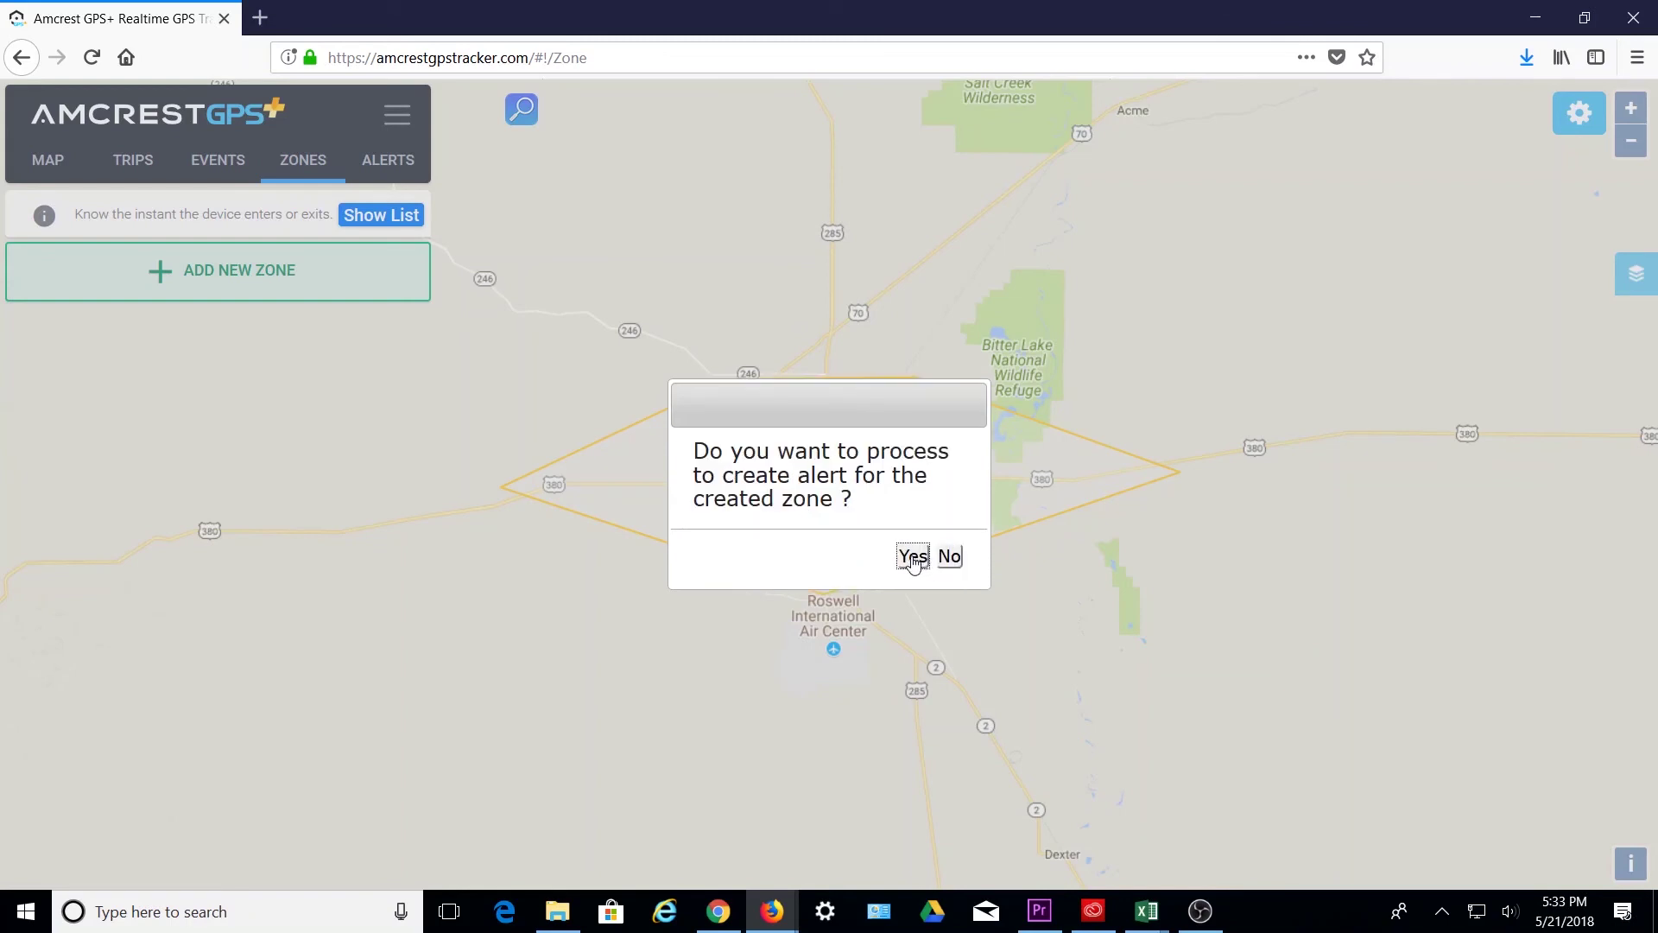
# - Start an alert named 'Area 51 Trespass' for the tracker on the individual zone Area 51 - No Go
pyautogui.click(913, 557)
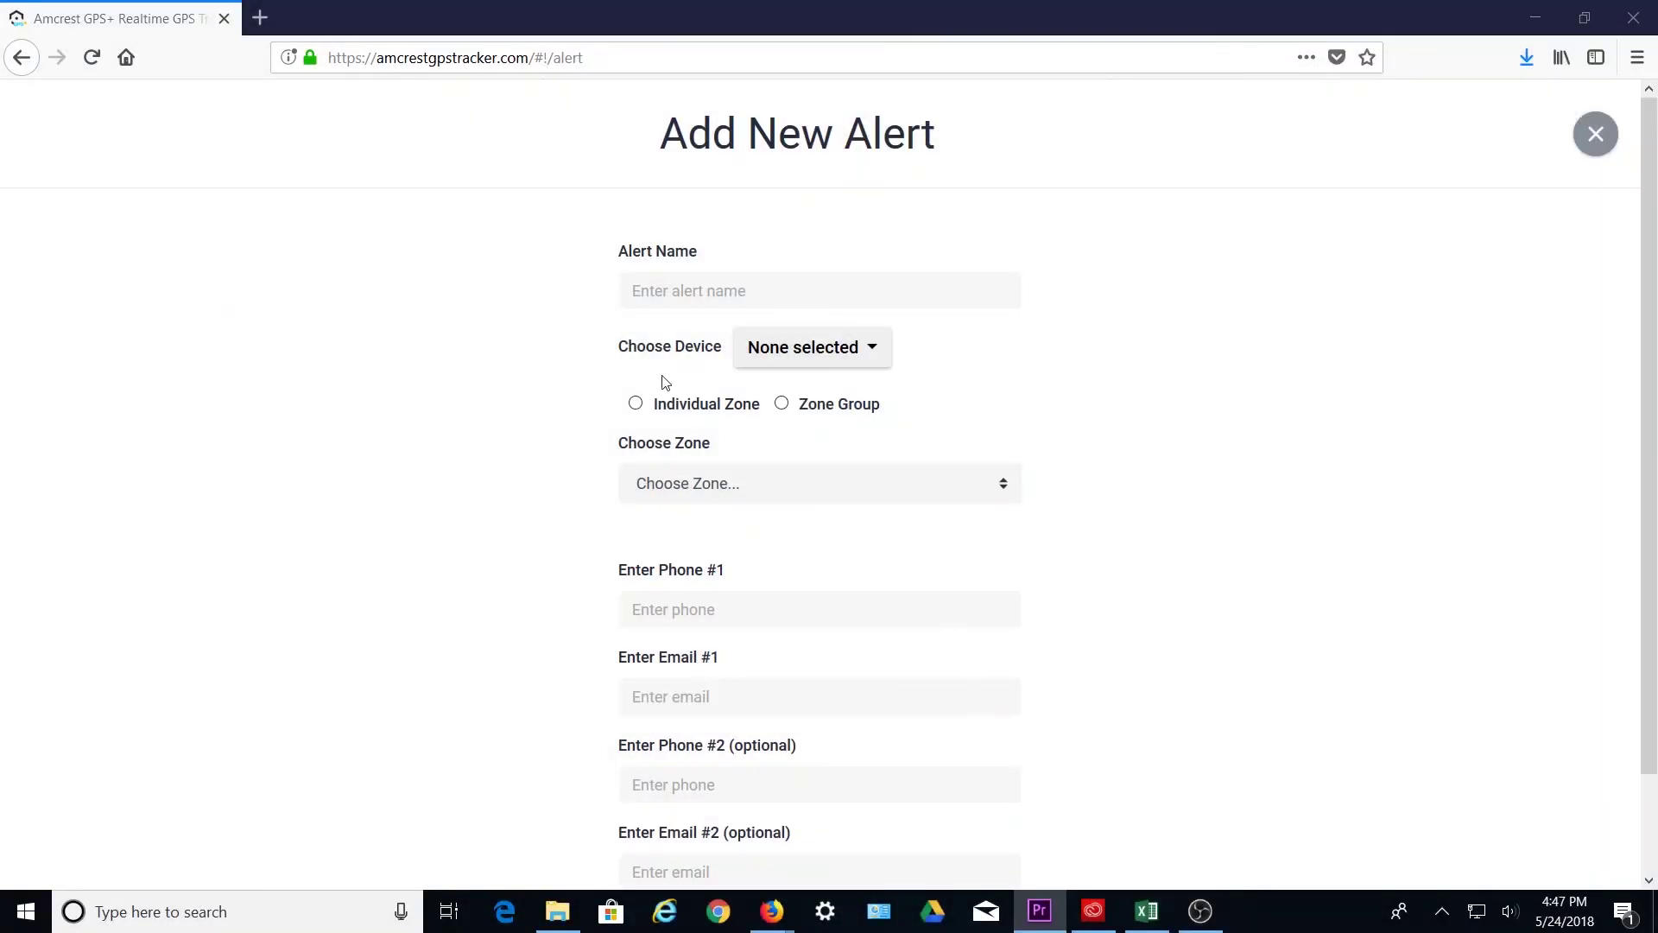
pyautogui.click(812, 290)
pyautogui.write('Area 51')
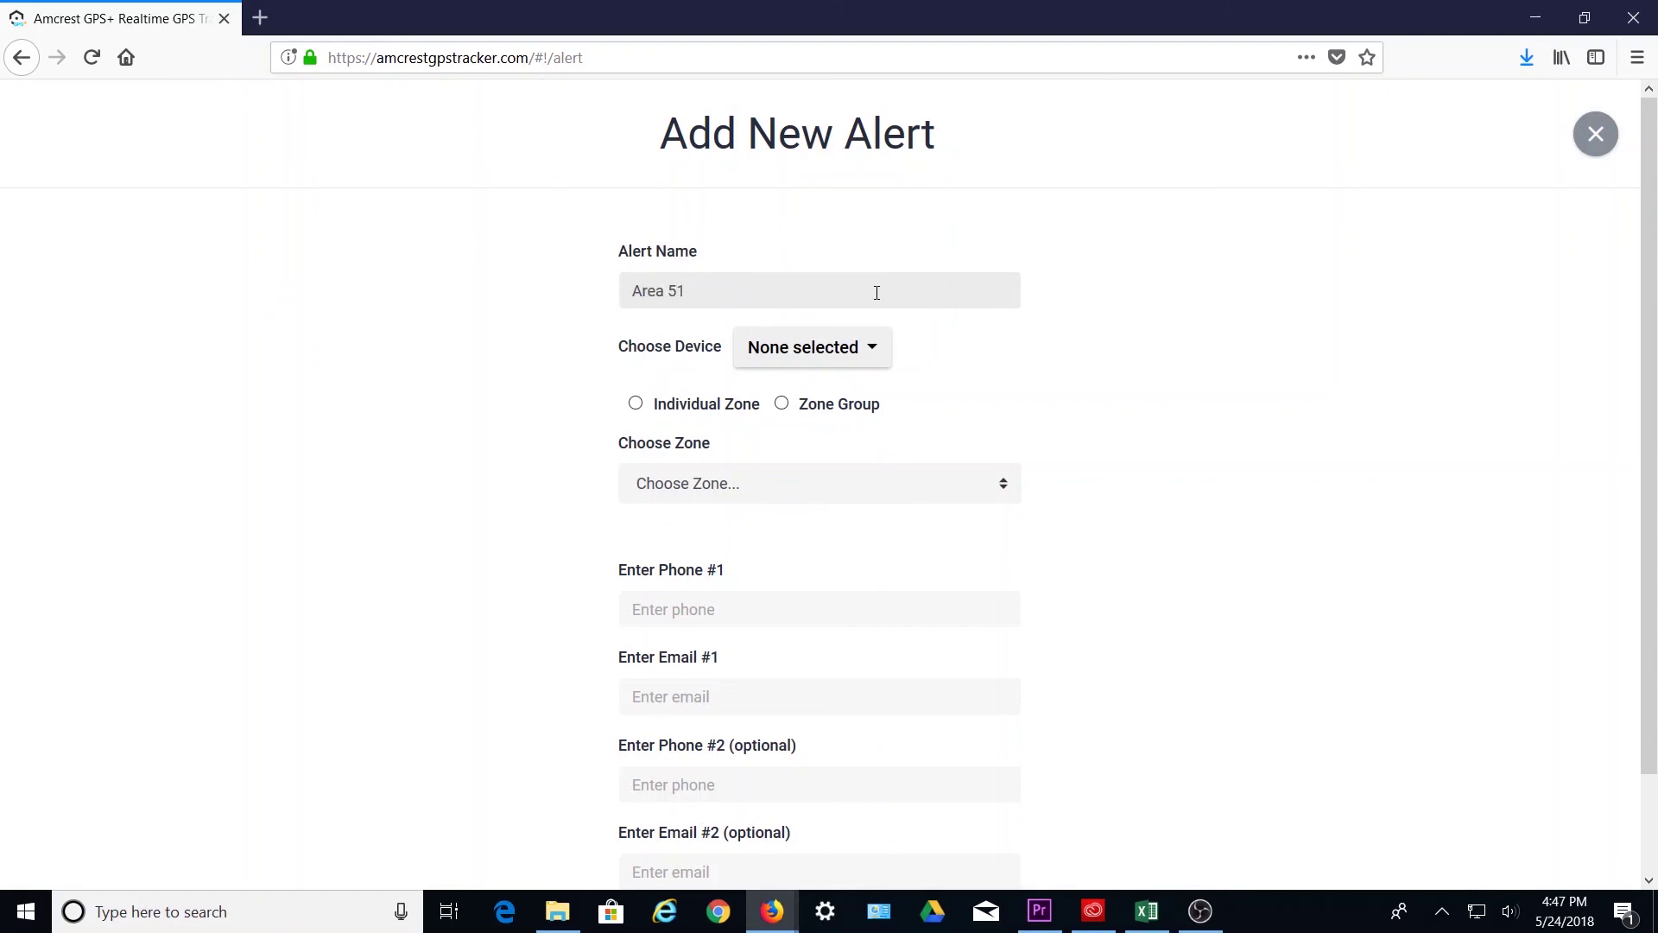
pyautogui.write(' Trespass')
pyautogui.click(873, 355)
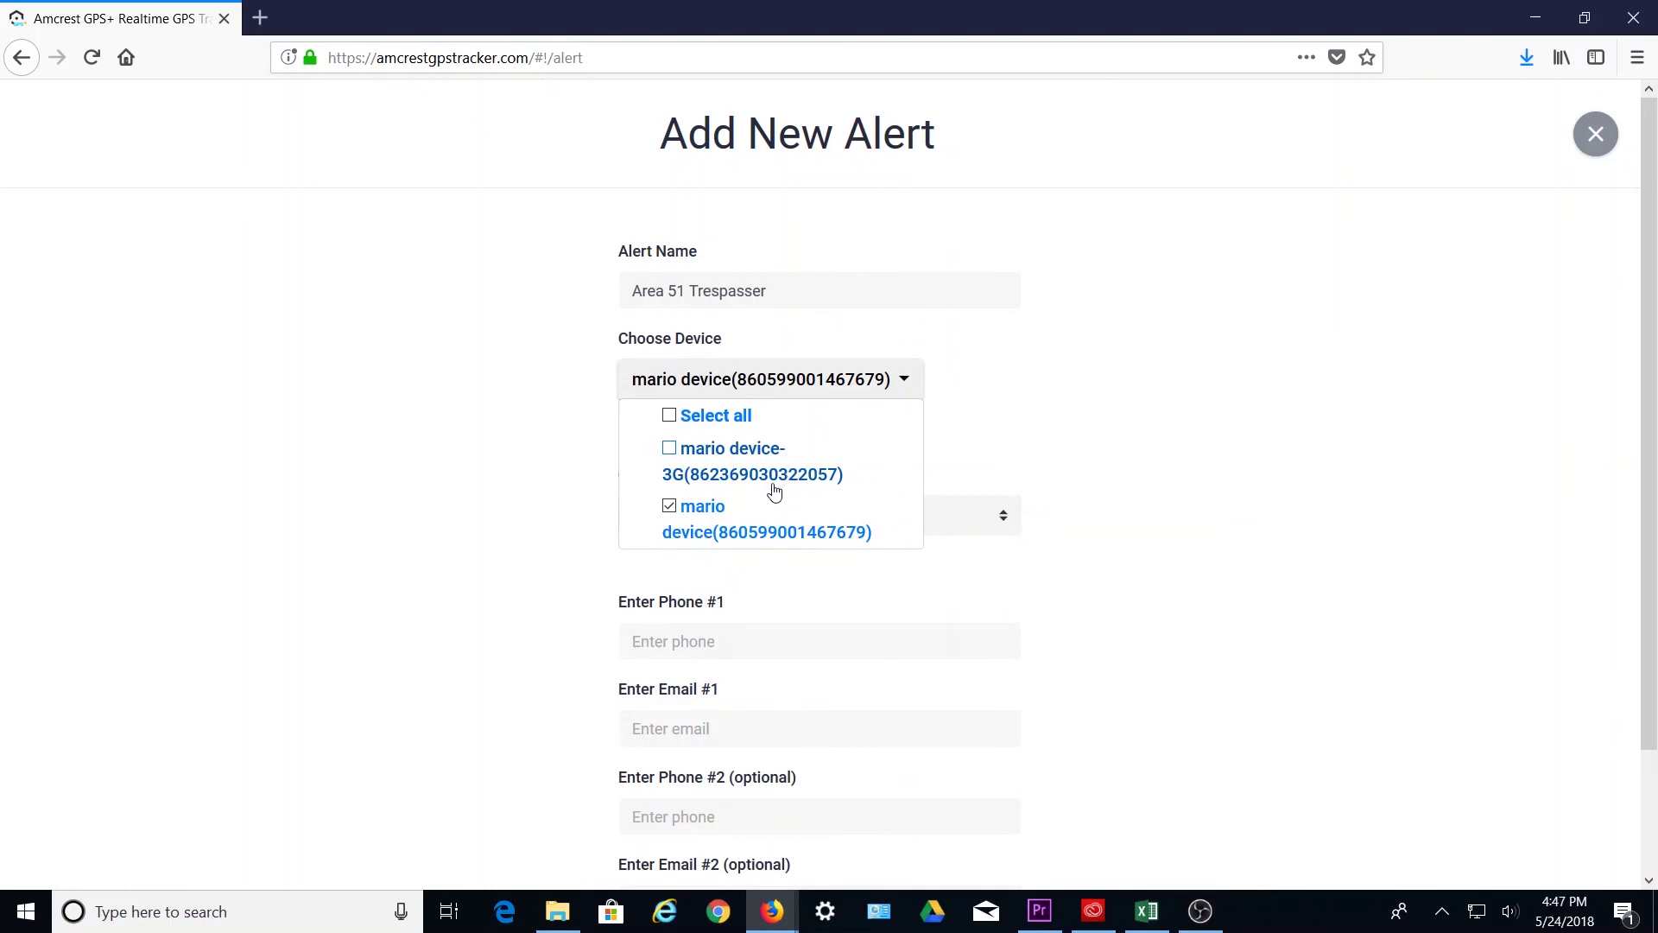
pyautogui.click(987, 397)
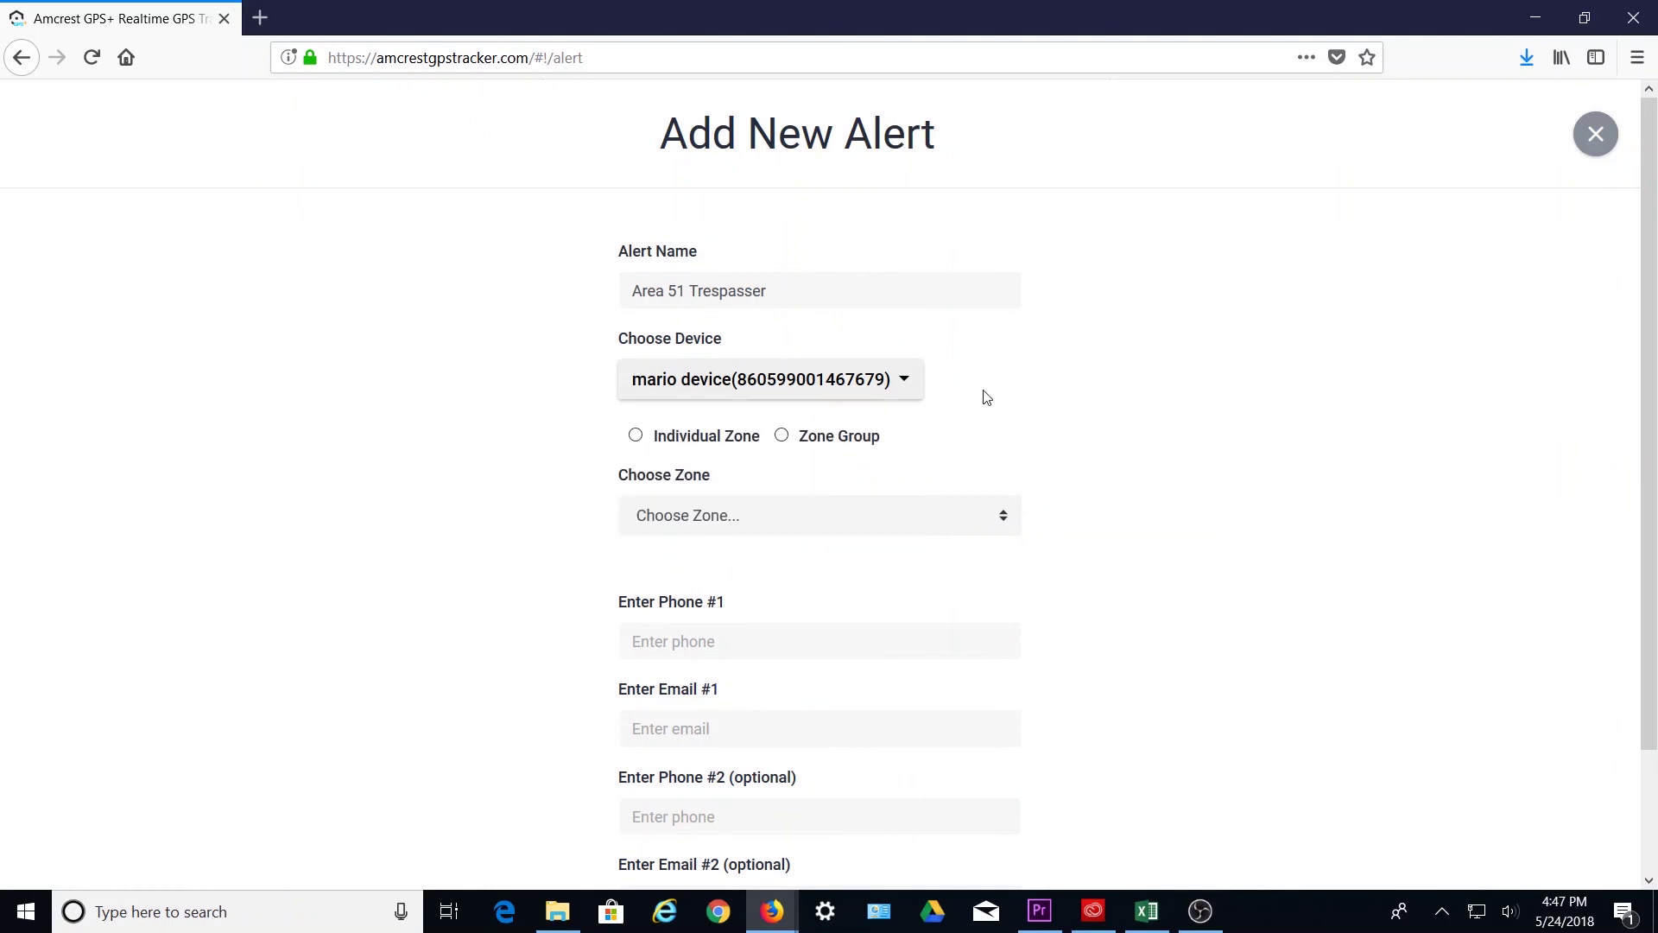
pyautogui.click(635, 436)
pyautogui.click(760, 515)
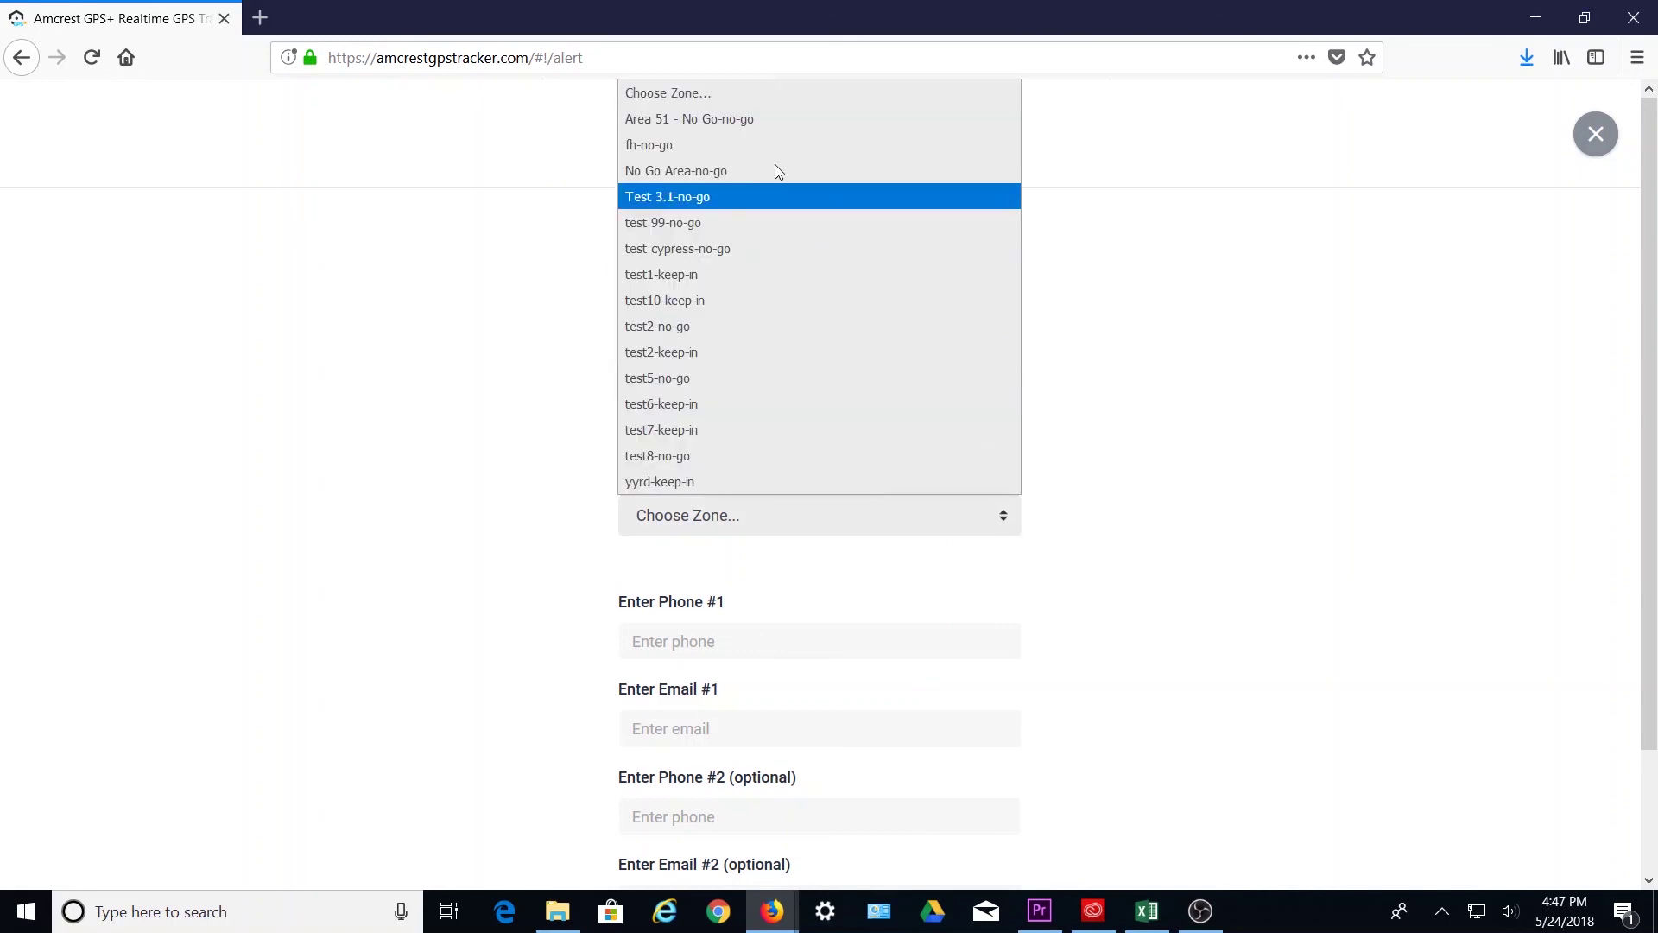
pyautogui.click(739, 121)
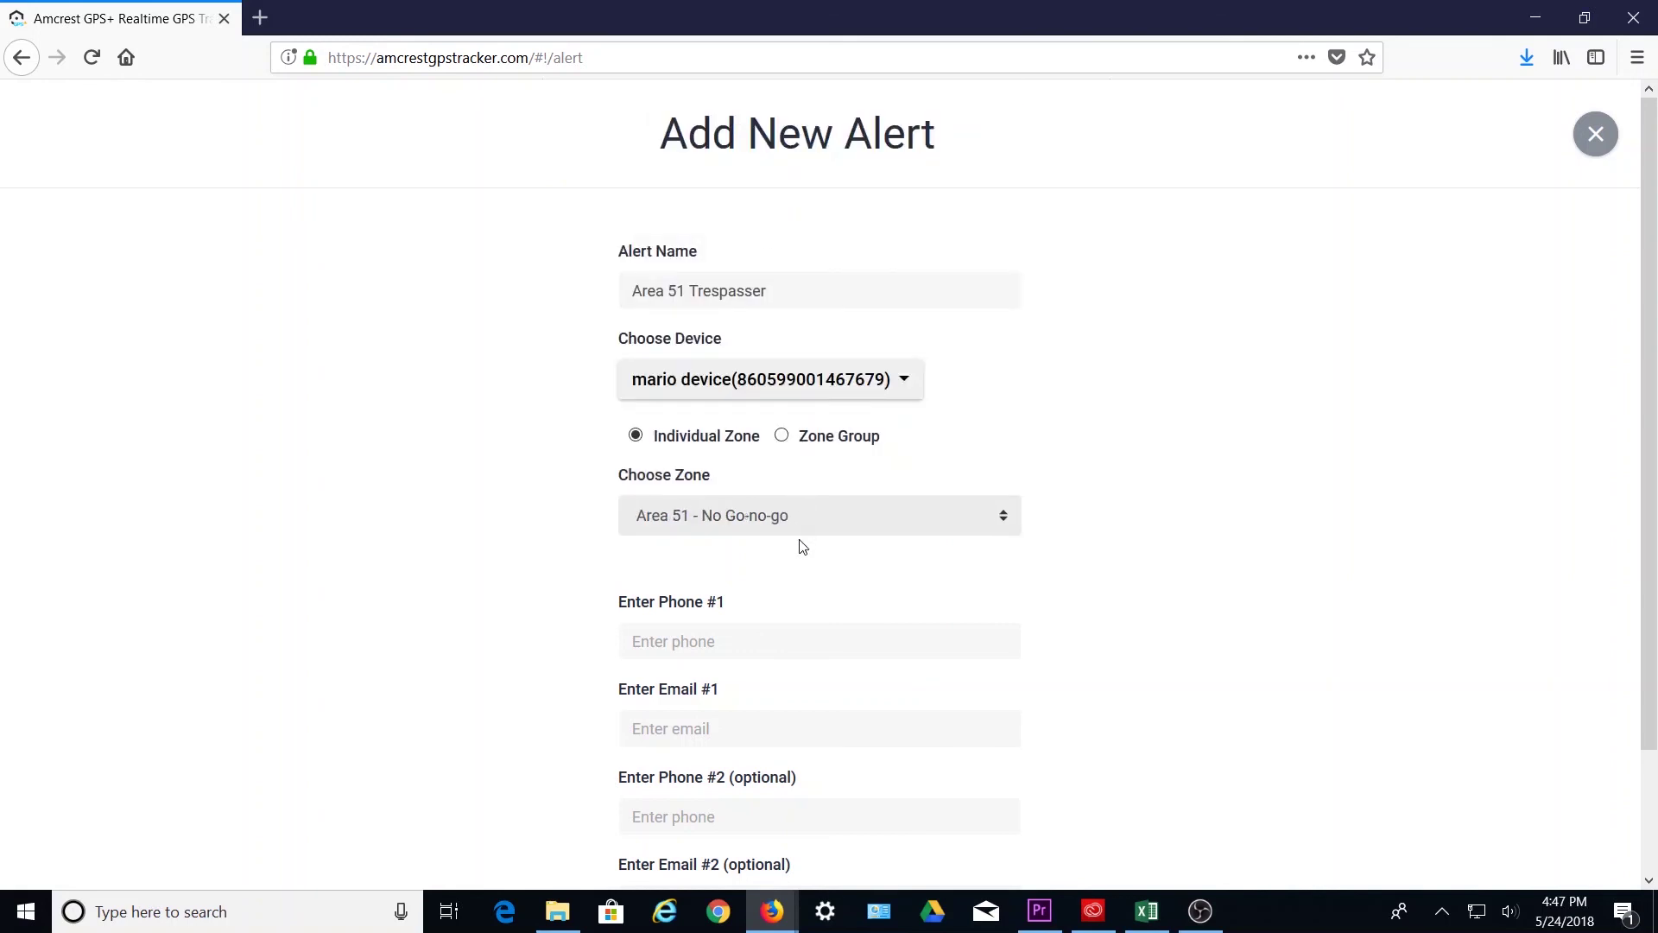
# - Enter the contact phone number and e-mail address, then save the alert
pyautogui.write('2815')
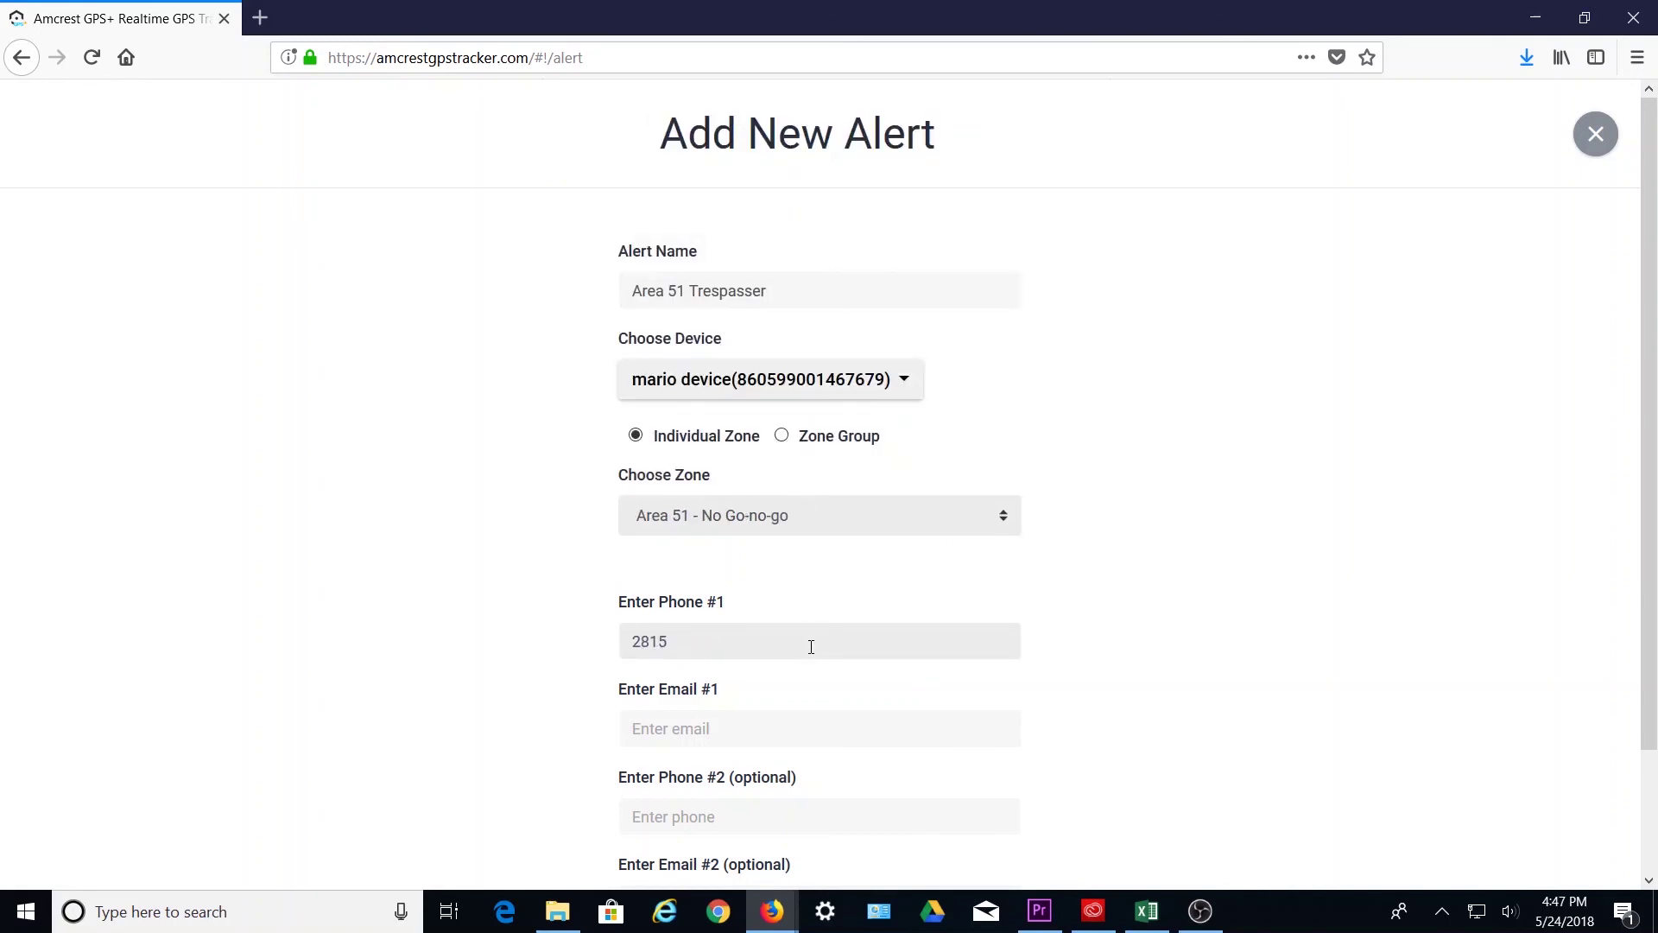
pyautogui.press('Tab')
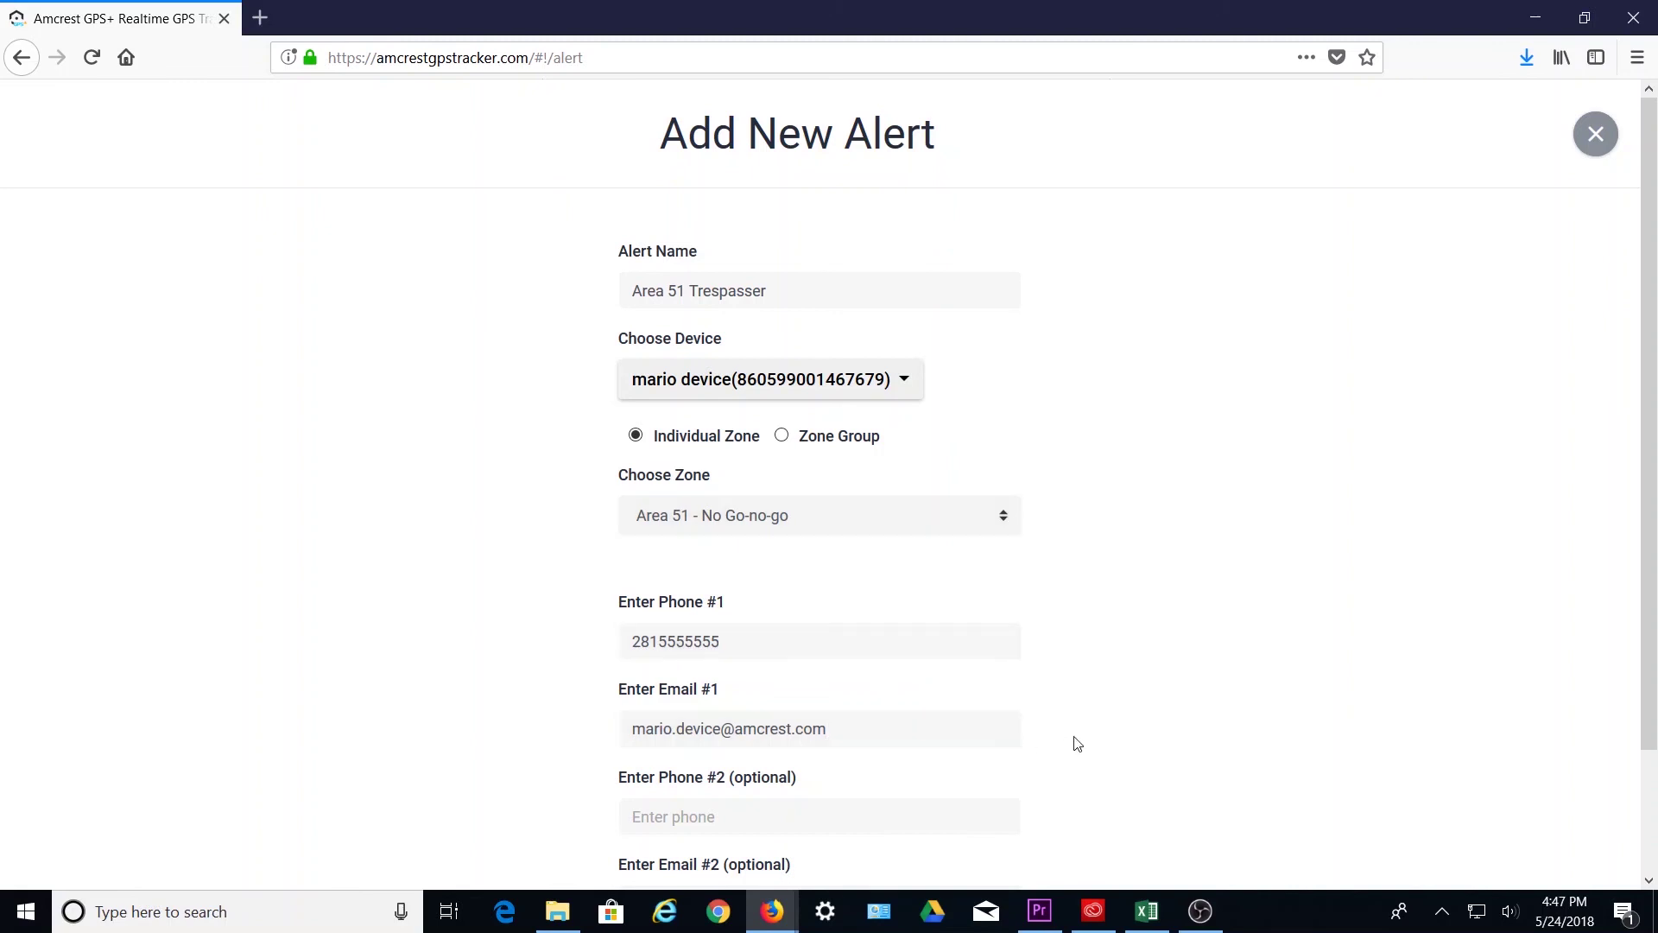
pyautogui.scroll(-3, 1075, 742)
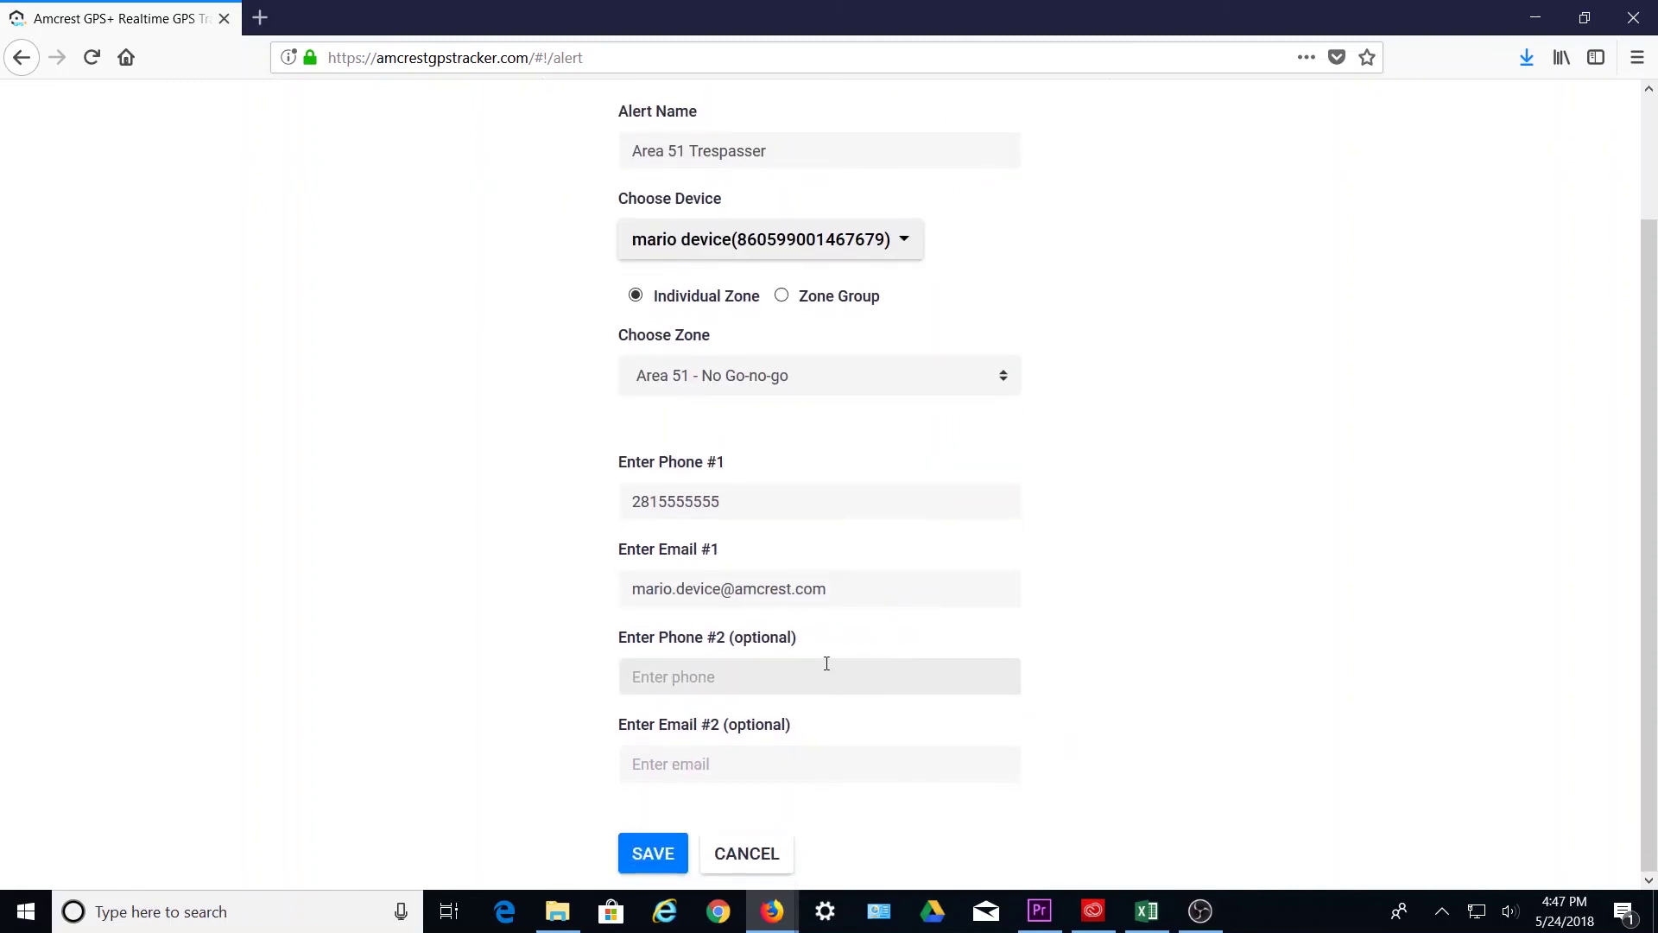
pyautogui.click(654, 857)
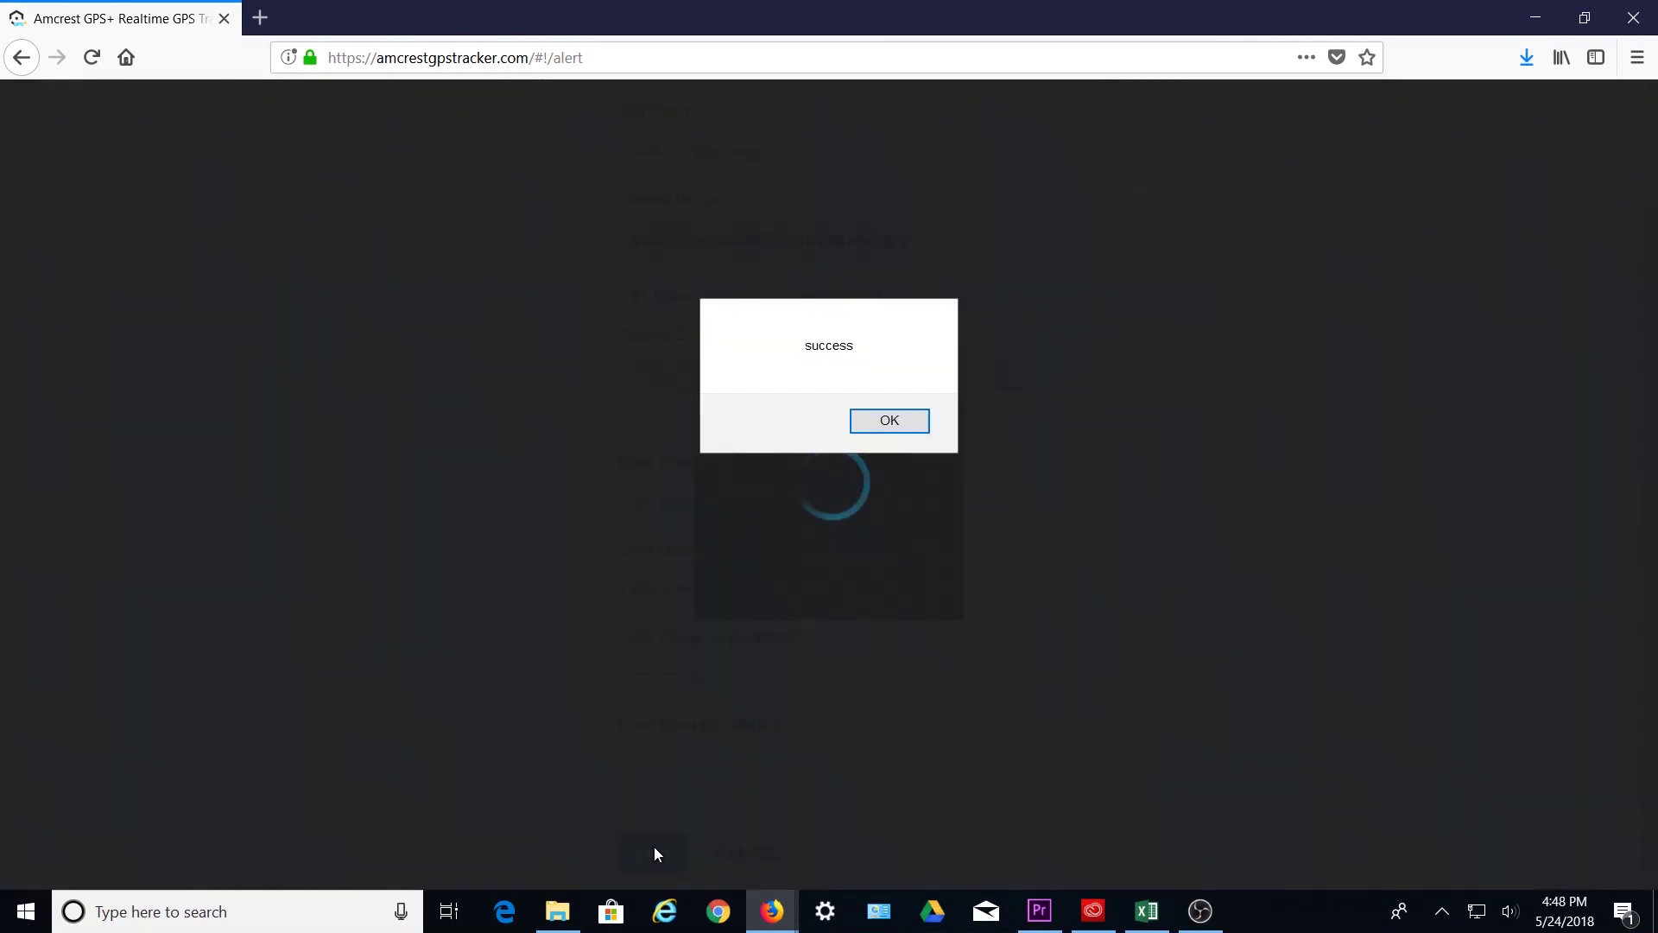
# - Acknowledge the save and review the Area 51 Trespasser entry in the Alerts list
pyautogui.click(904, 422)
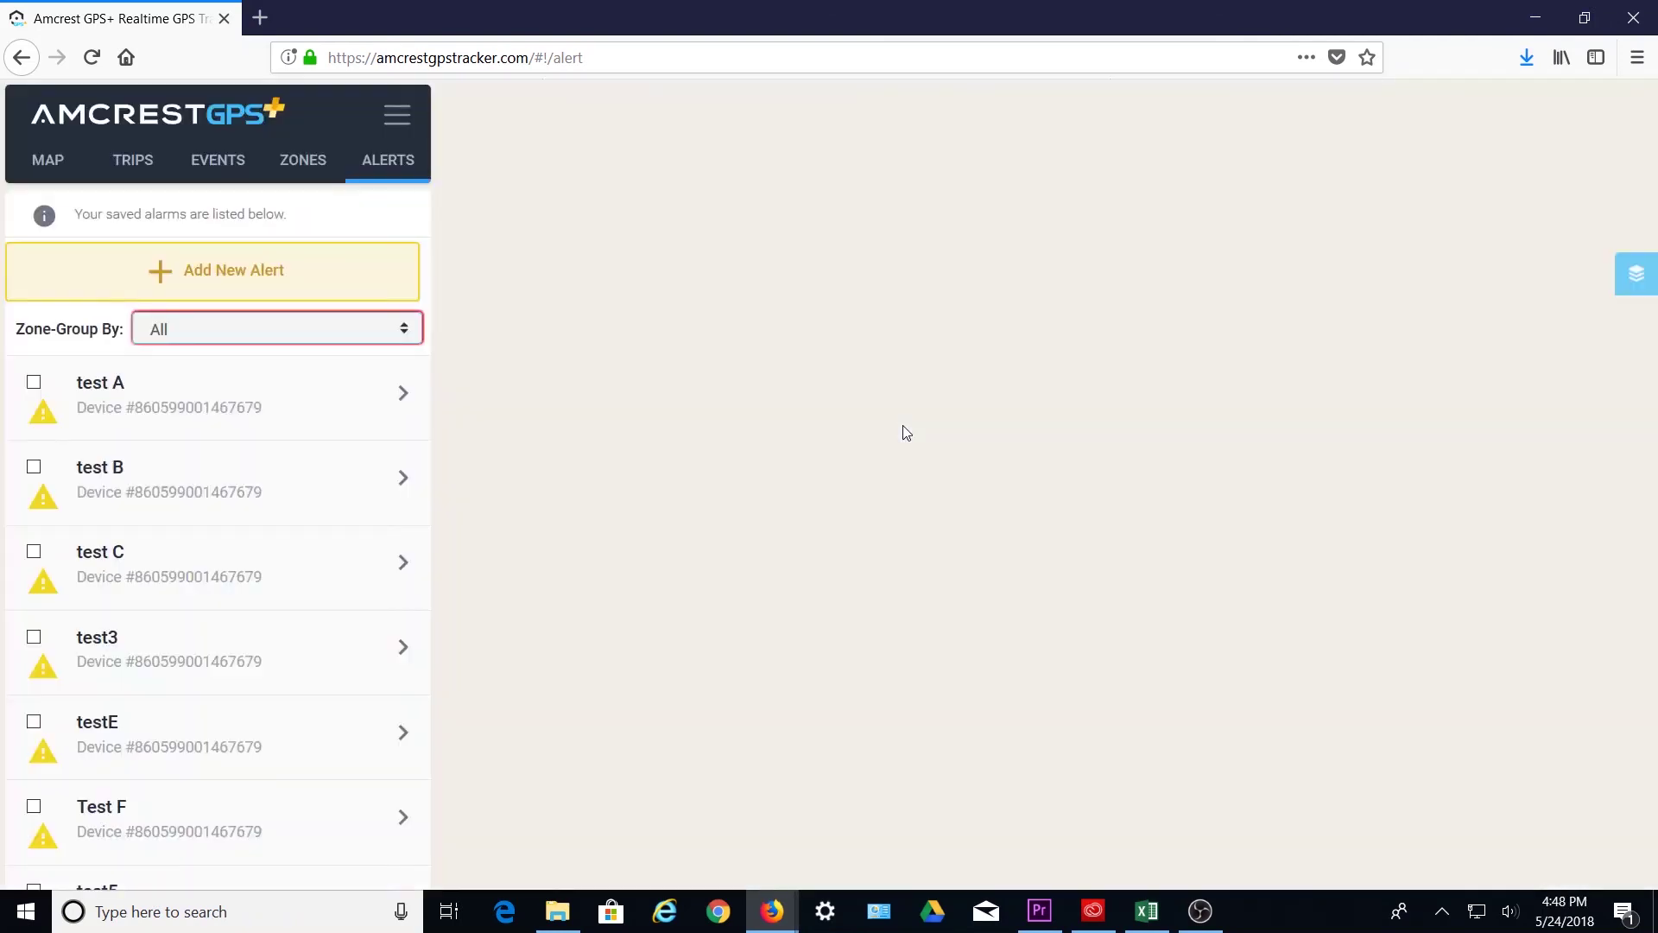
pyautogui.scroll(-5, 274, 690)
pyautogui.click(303, 844)
pyautogui.scroll(-3, 294, 777)
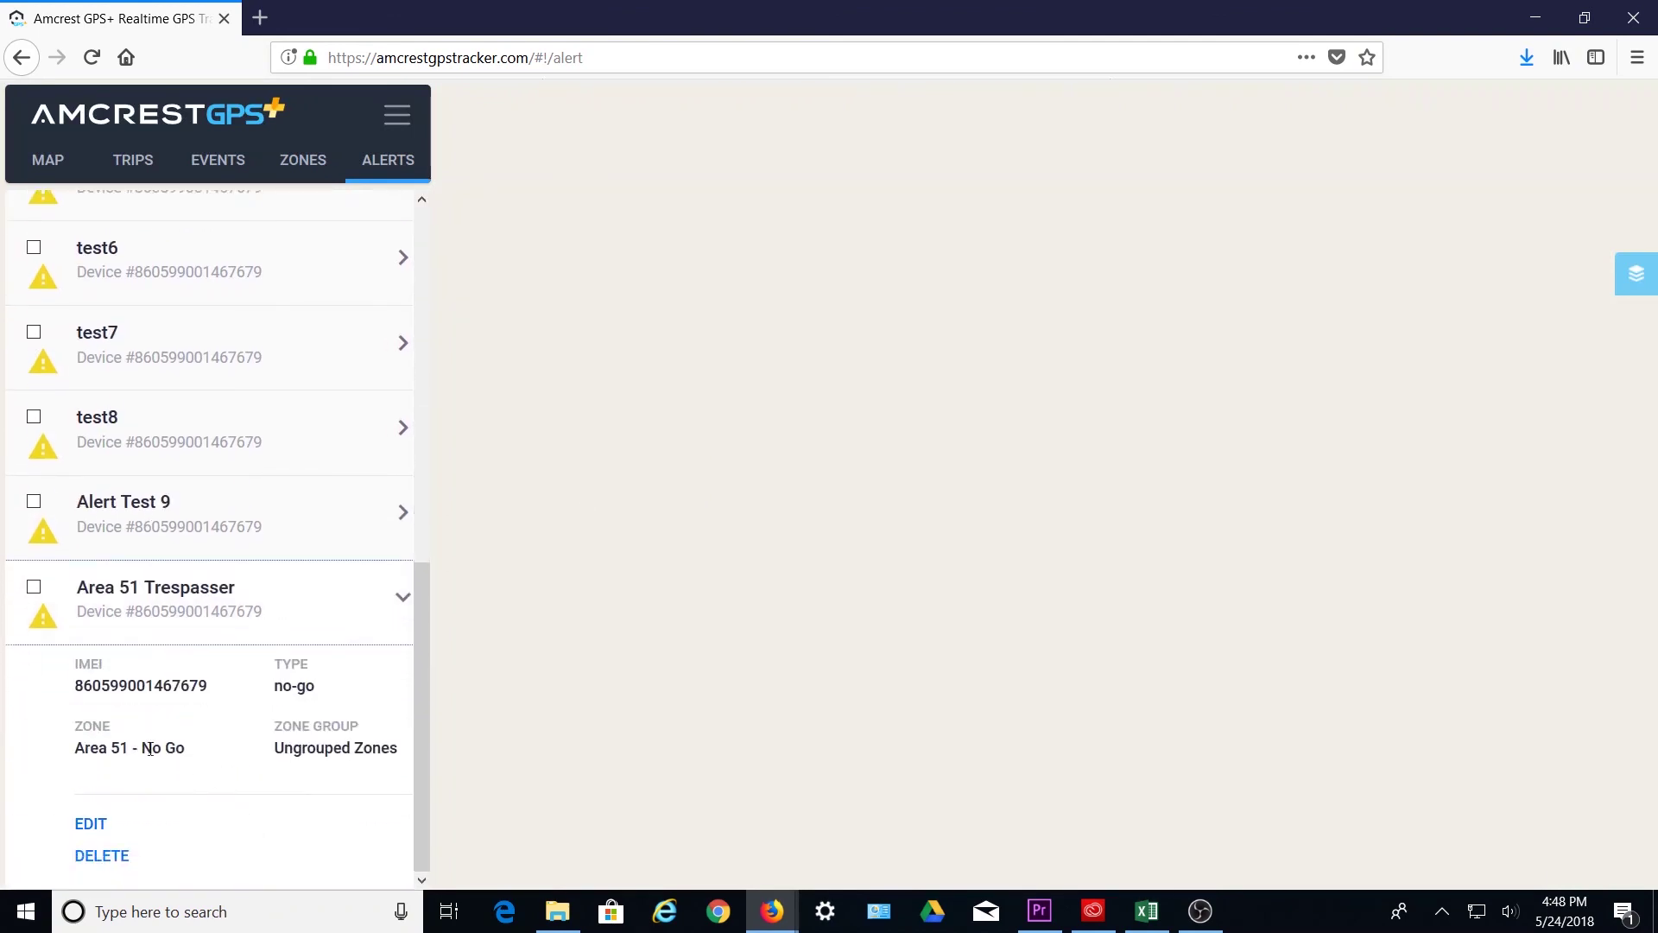
pyautogui.click(267, 586)
pyautogui.click(44, 161)
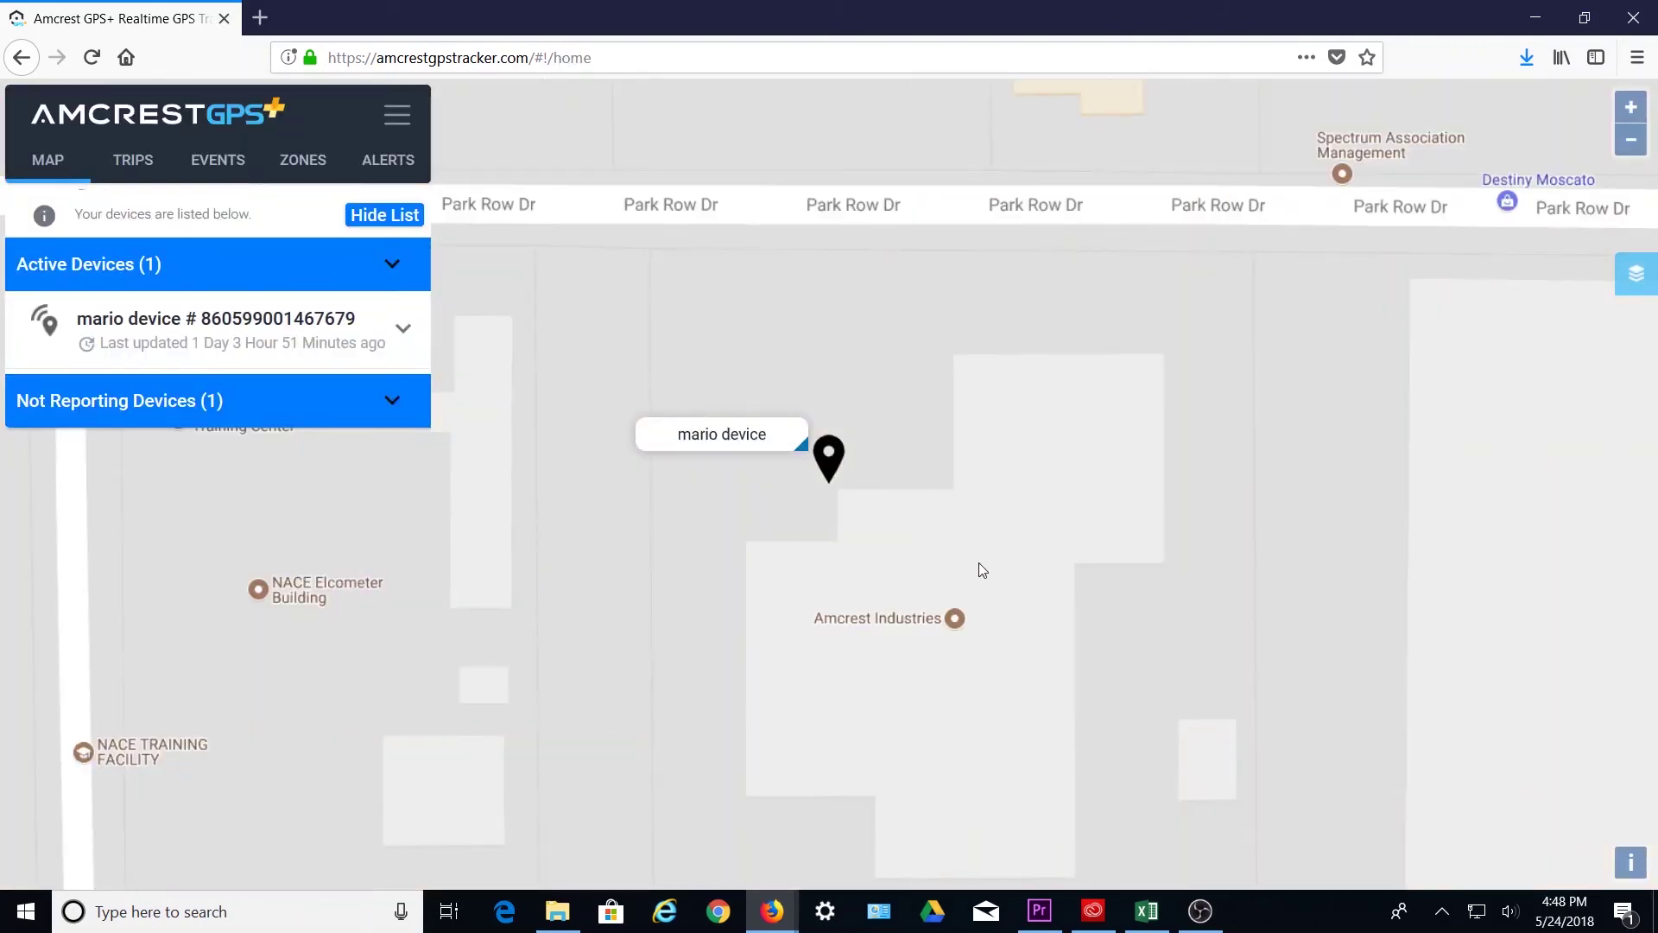
# - Zoom the live map out to a world view showing the tracker in Texas
pyautogui.scroll(-5, 982, 569)
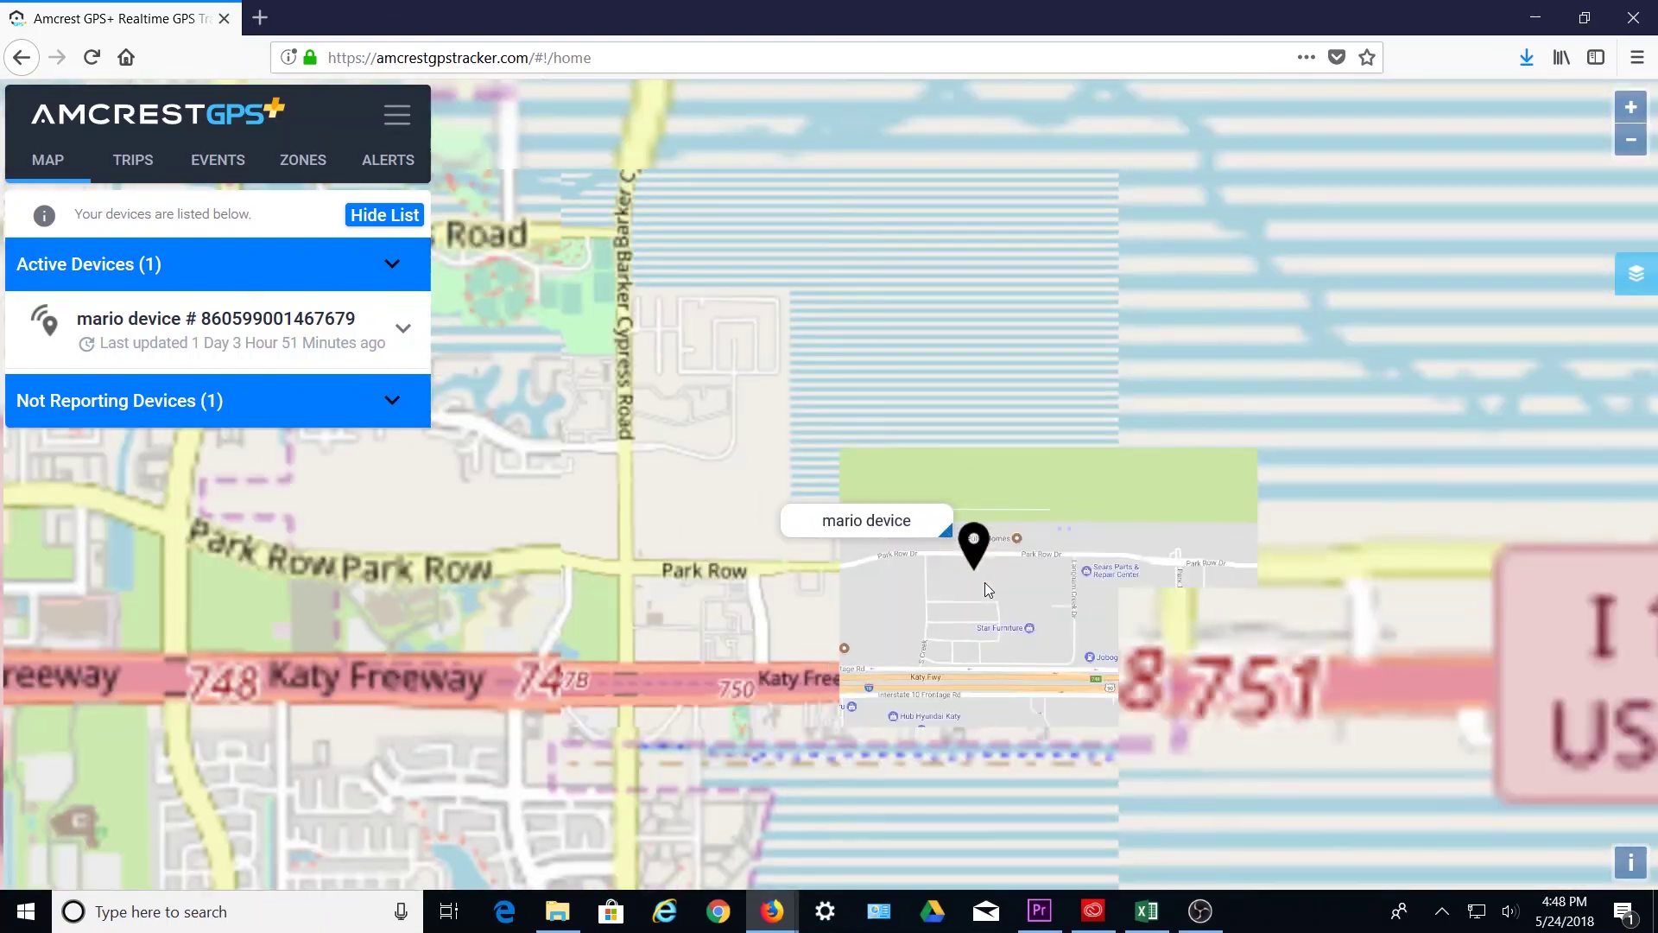
pyautogui.scroll(-5, 988, 592)
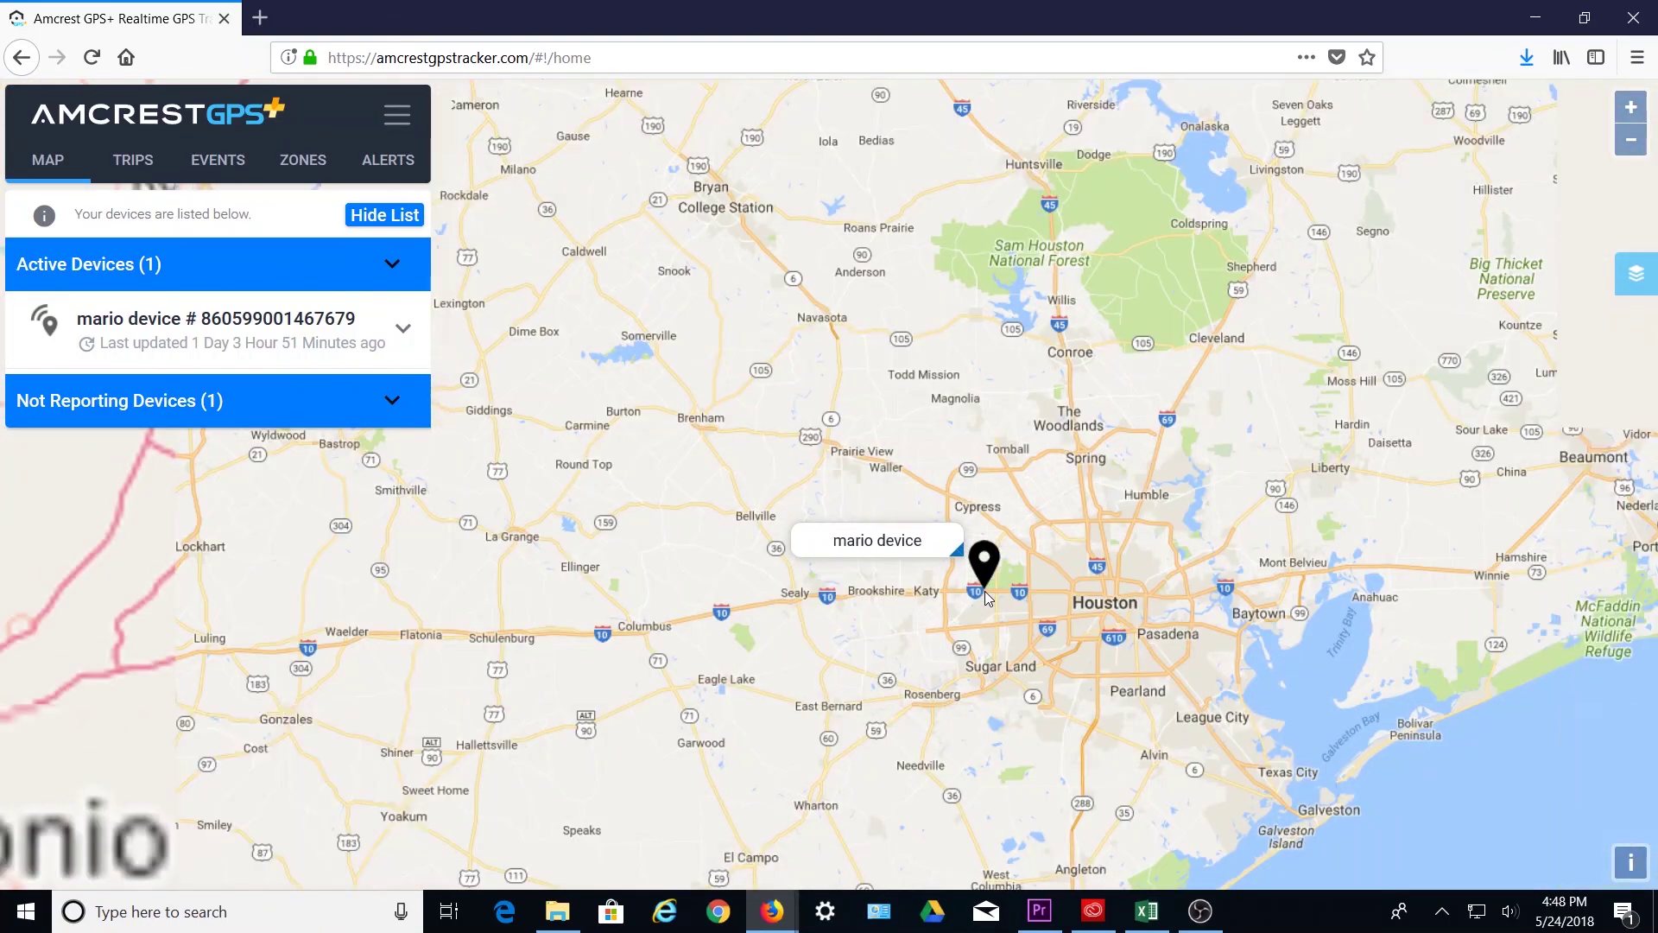
pyautogui.scroll(-5, 988, 603)
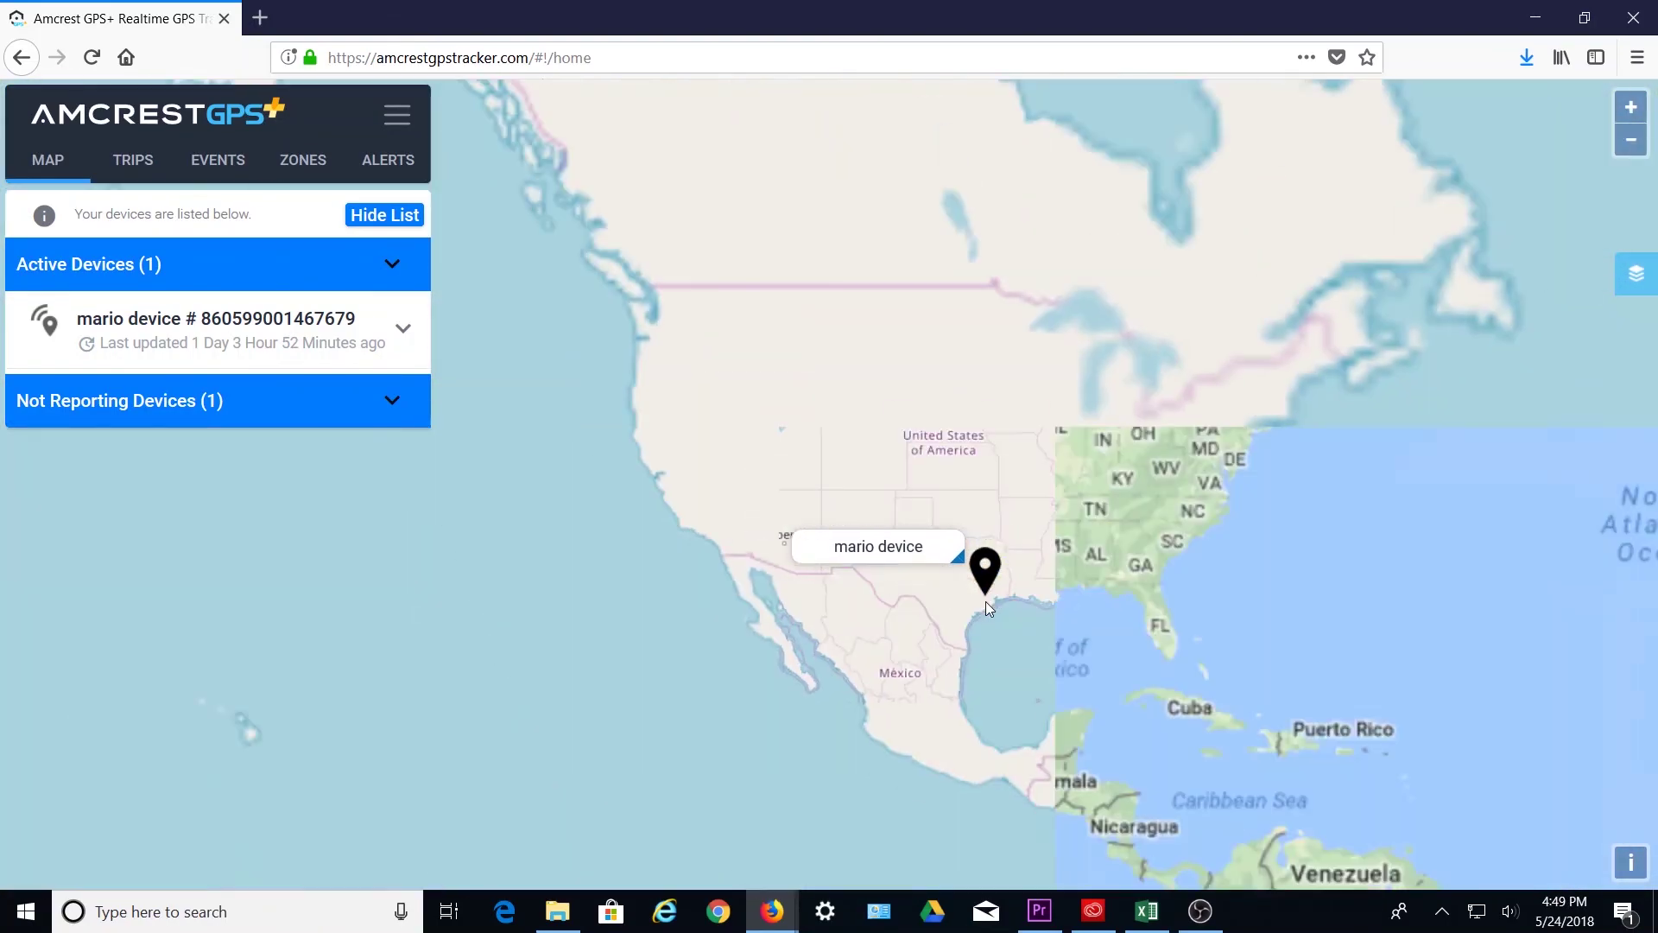